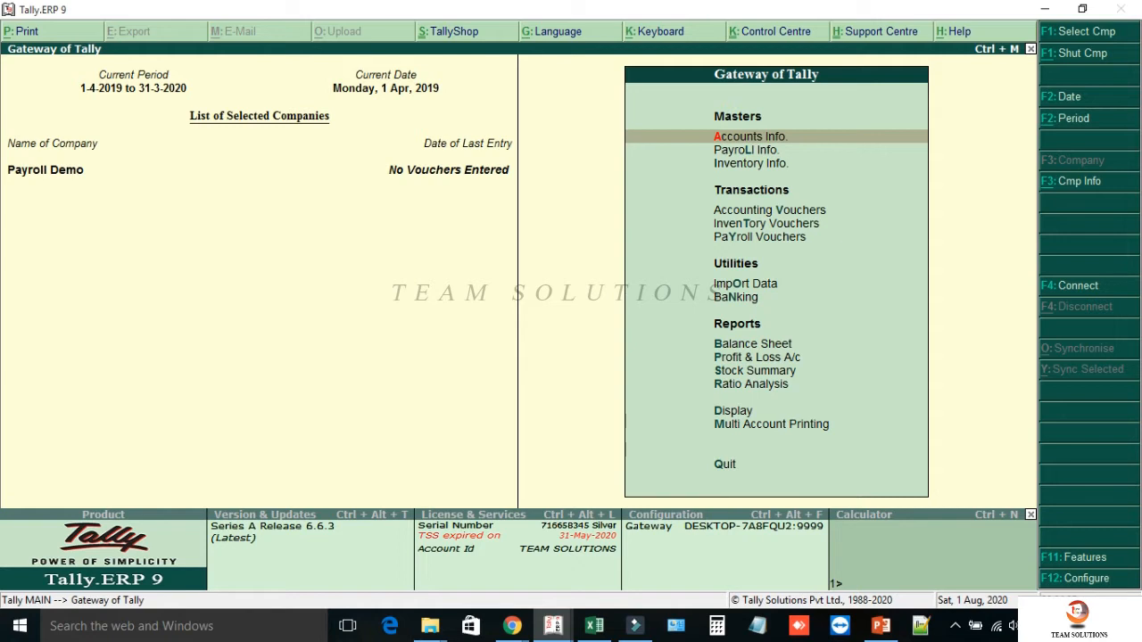
# Look over the Income Tax Details options in Payroll Info and return to the Gateway of Tally.
pyautogui.press('Down')
pyautogui.press('Return')
pyautogui.press('Down')
pyautogui.press('Down')
pyautogui.press('Down')
pyautogui.press('Down')
pyautogui.press('Down')
pyautogui.press('Down')
pyautogui.press('Down')
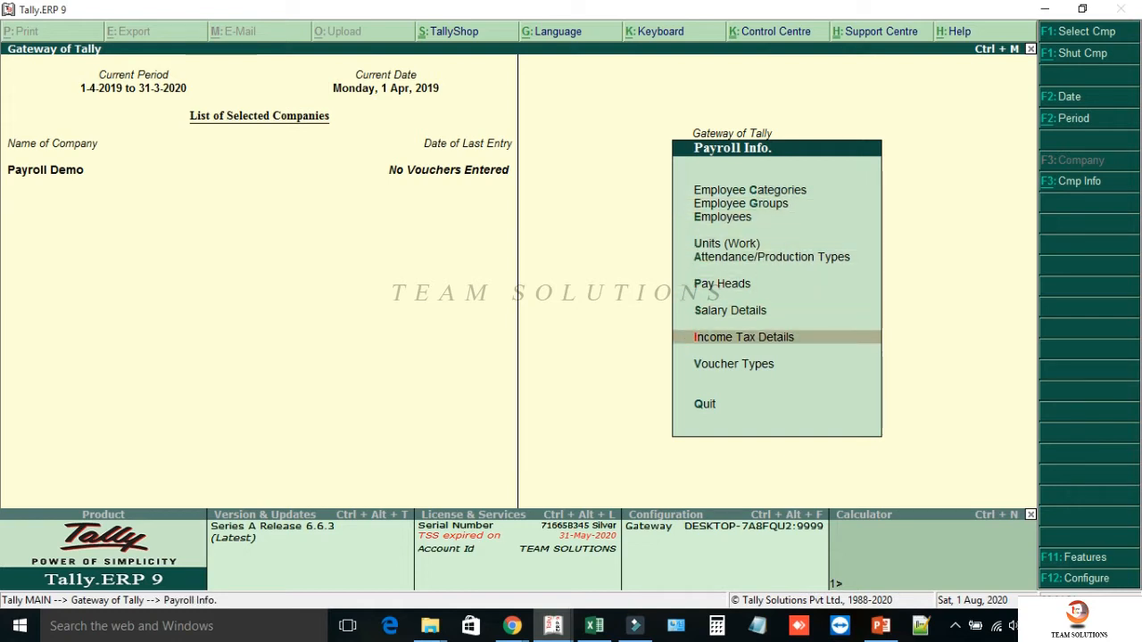
pyautogui.press('Return')
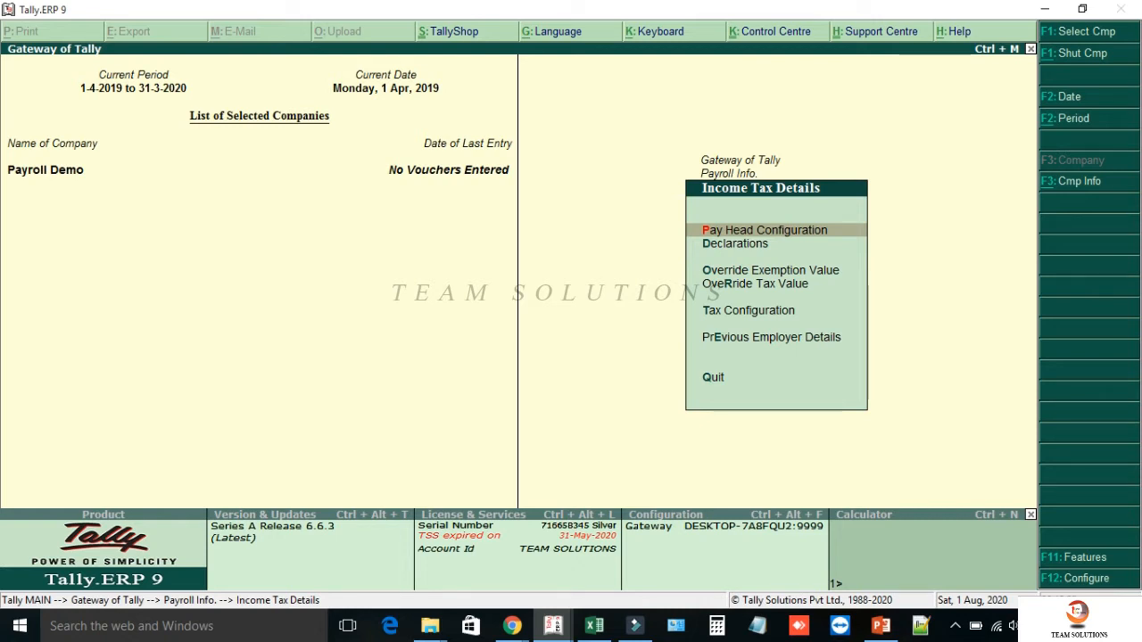
pyautogui.press('Escape')
pyautogui.press('Escape')
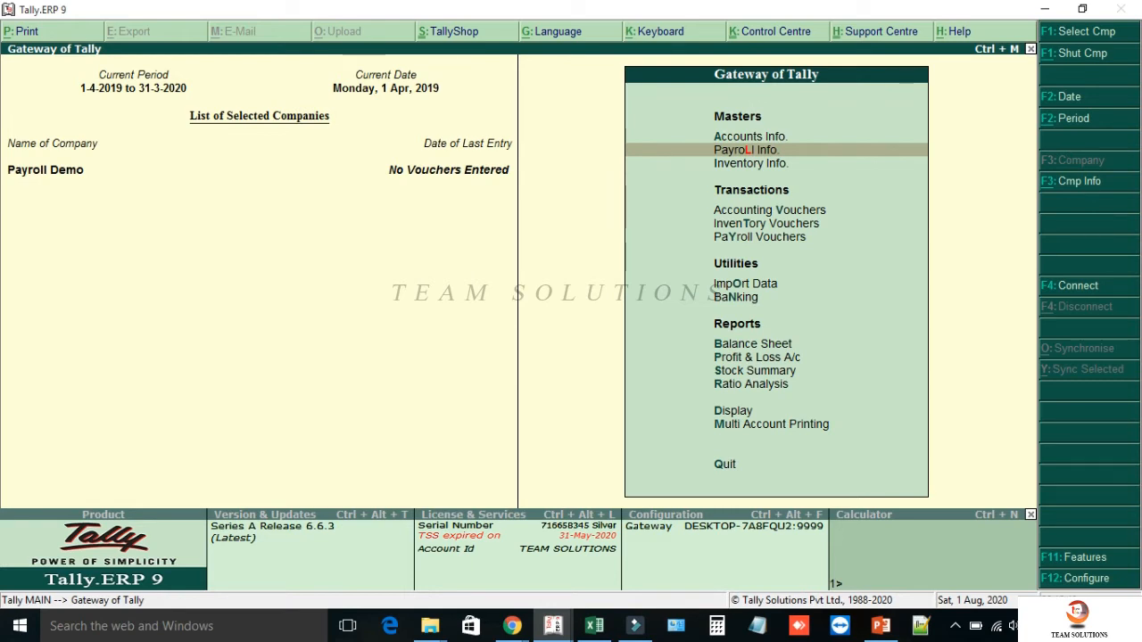
# View the payroll statutory income tax computation for the Accounts Manager employee for the 2019-20 financial year, and close it.
pyautogui.press('d')
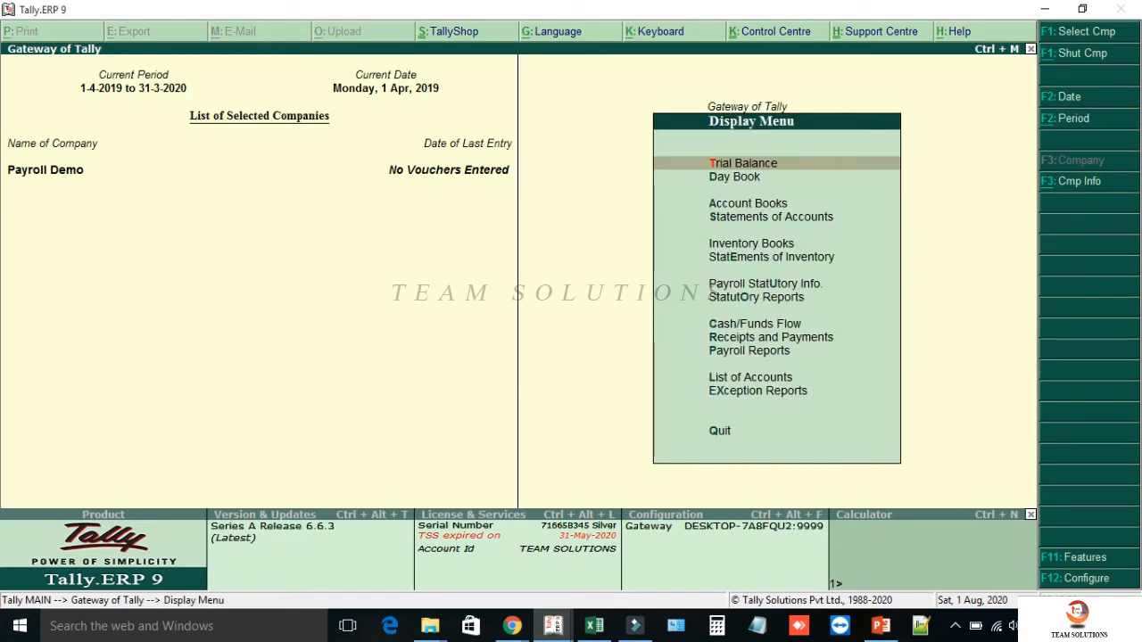
pyautogui.press('p')
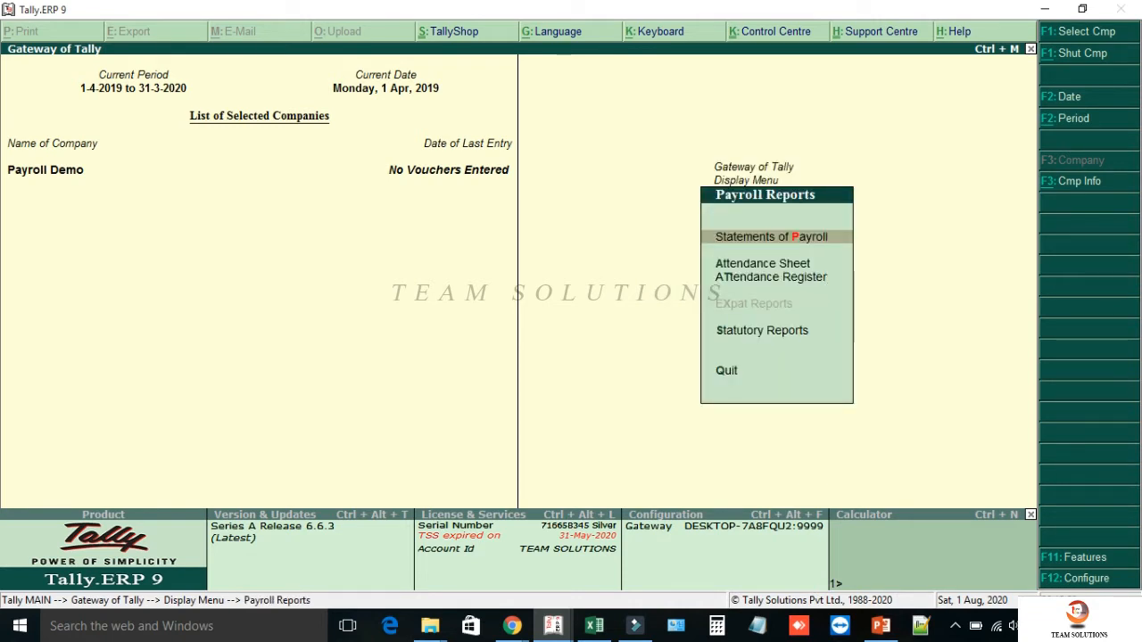
pyautogui.press('s')
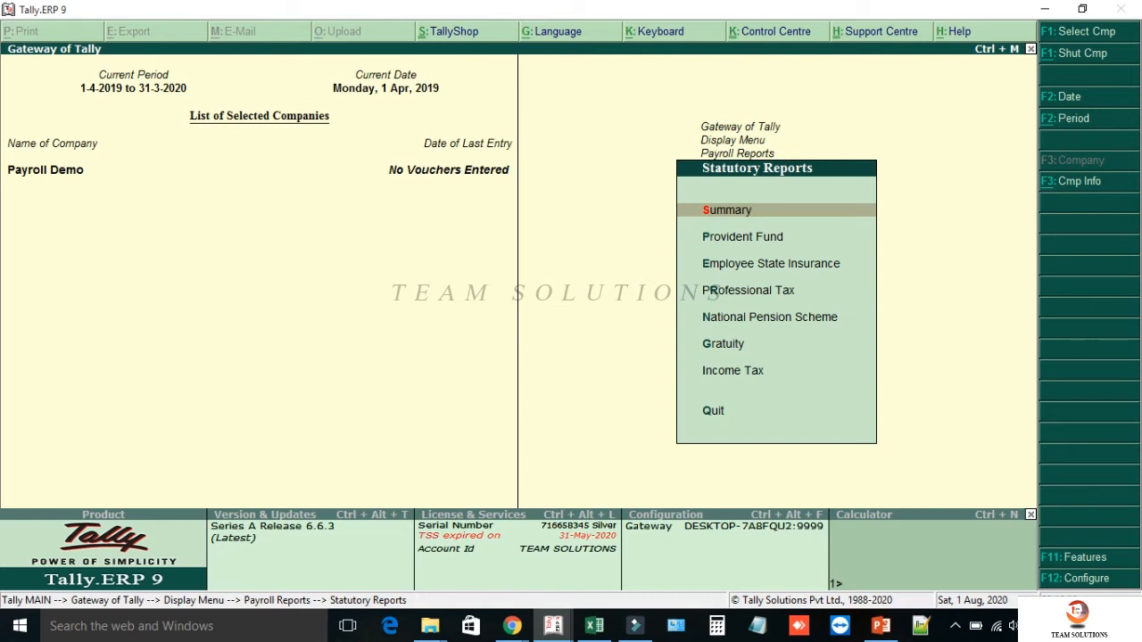
pyautogui.press('i')
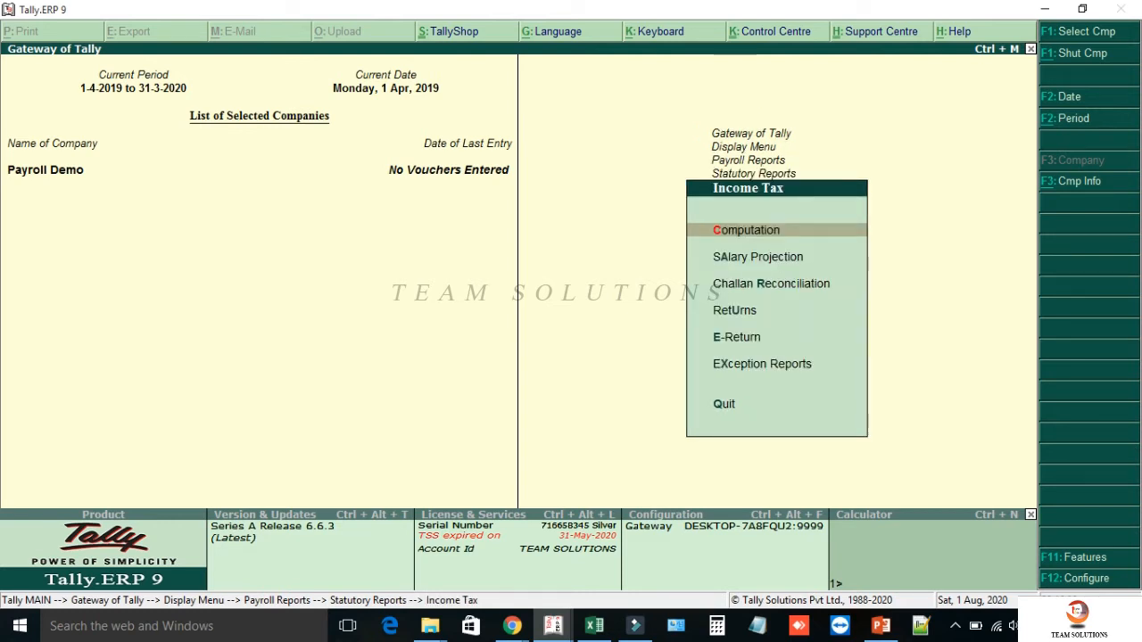
pyautogui.press('c')
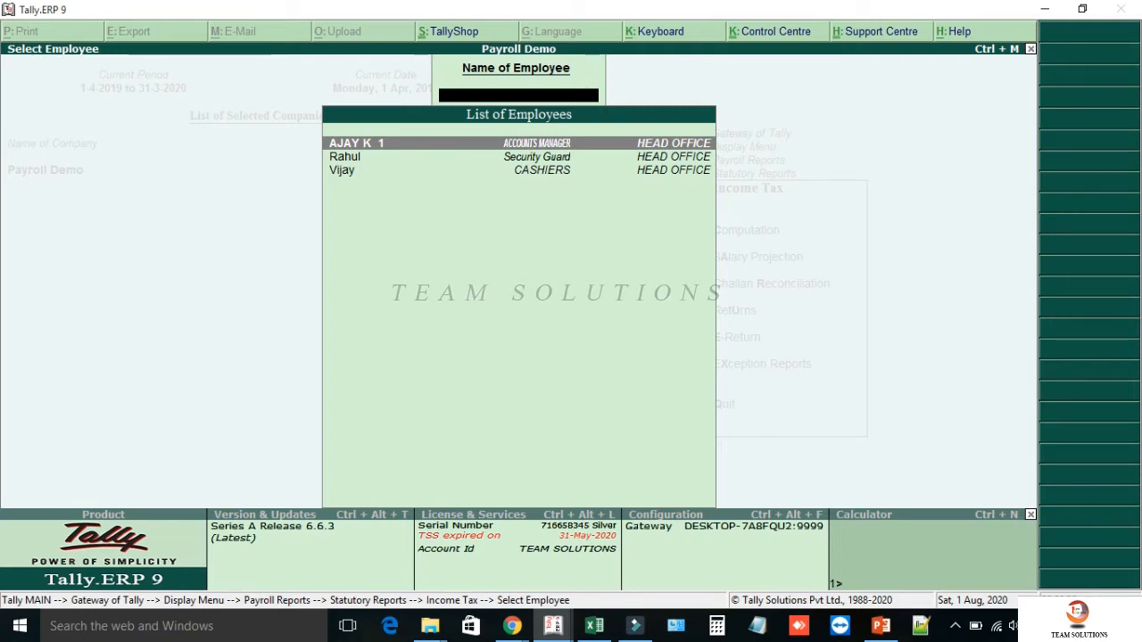
pyautogui.press('Return')
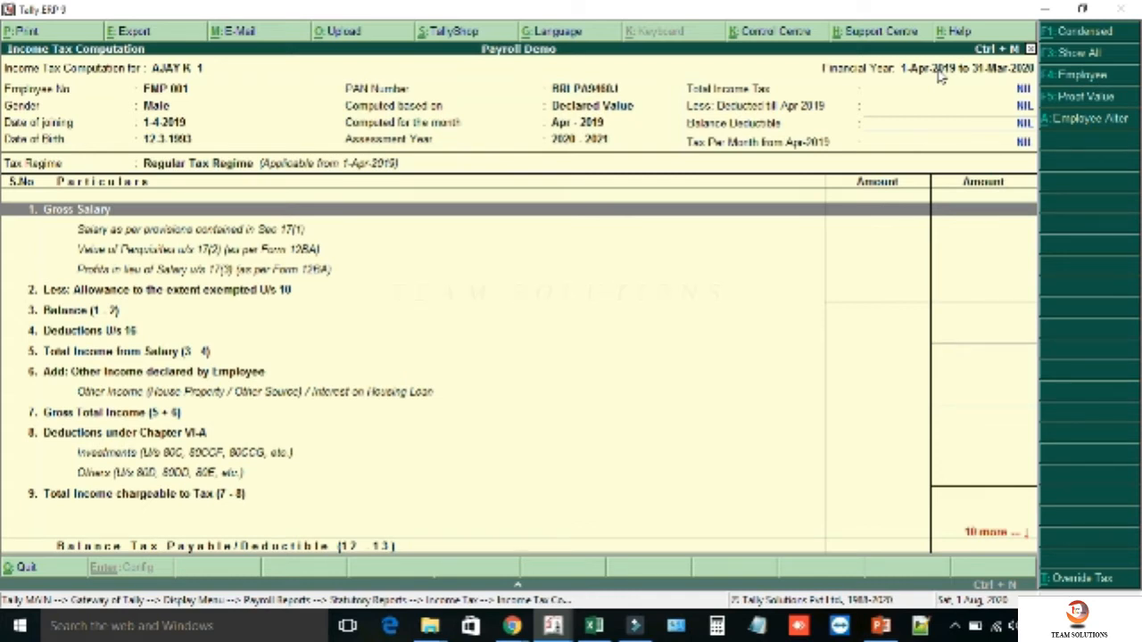
pyautogui.press('Escape')
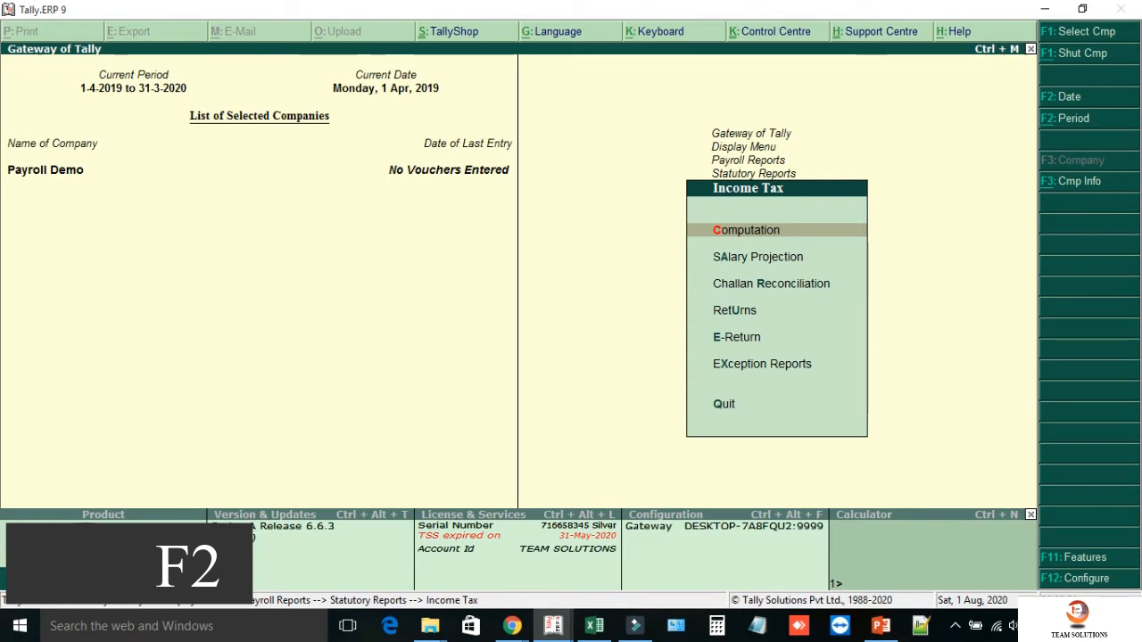
# Change the reporting period to run from 1-4-2020 to 31-3-2021.
pyautogui.hotkey('alt', 'F2')
pyautogui.write('1-4-20')
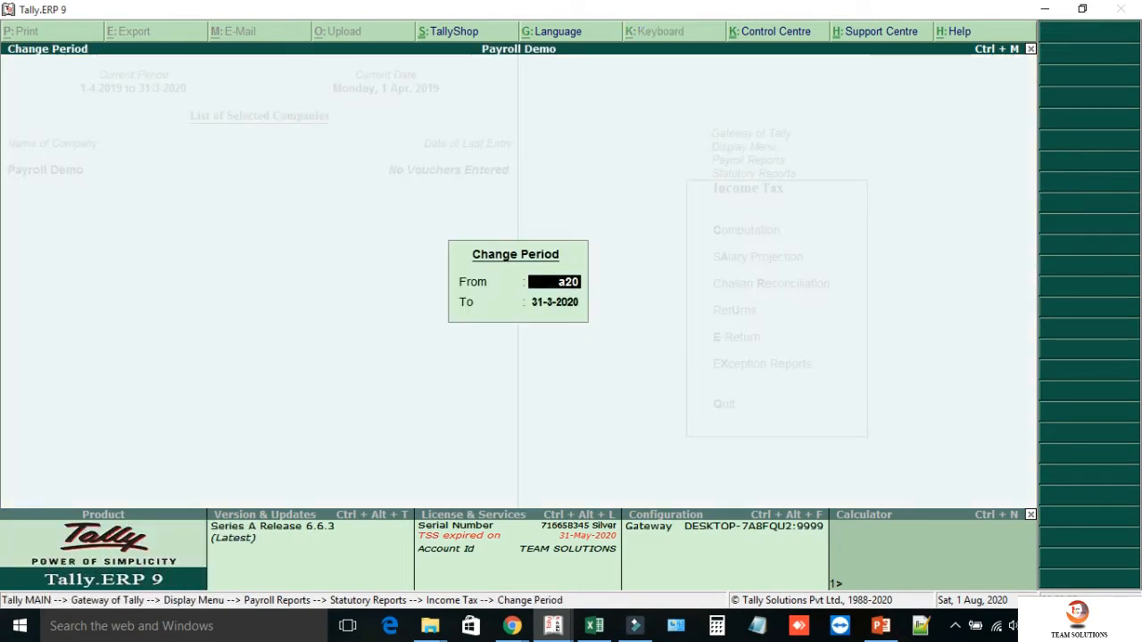
pyautogui.press('Return')
pyautogui.write('31-3-21')
pyautogui.press('Return')
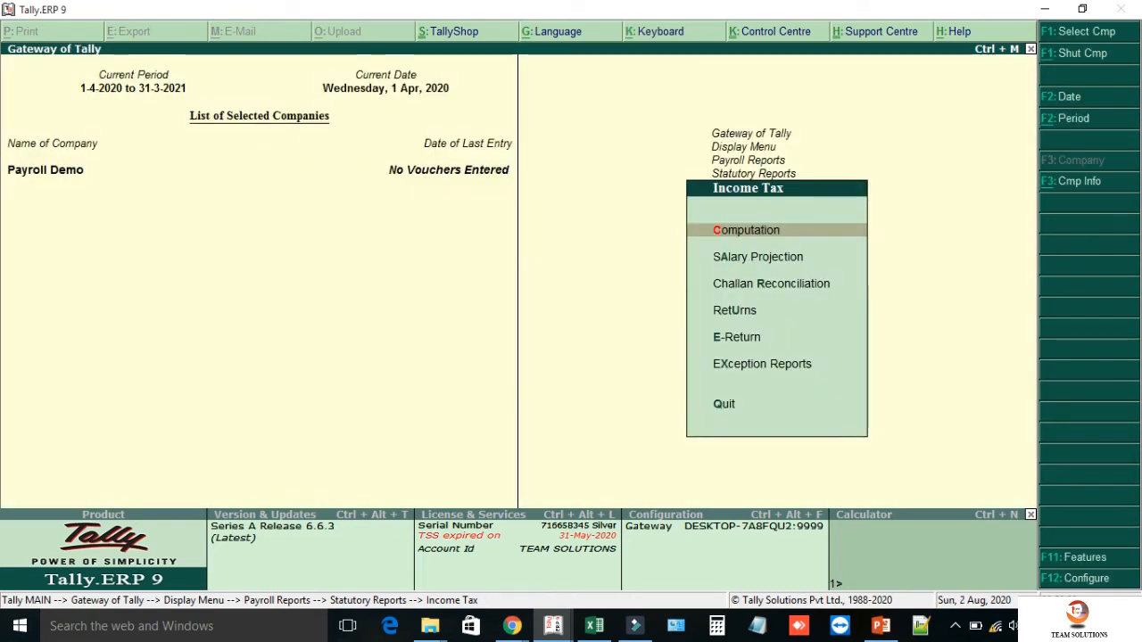
# Open the Accounts Manager's income tax computation and examine the monthly projection behind the Sec 17(1) salary.
pyautogui.press('Return')
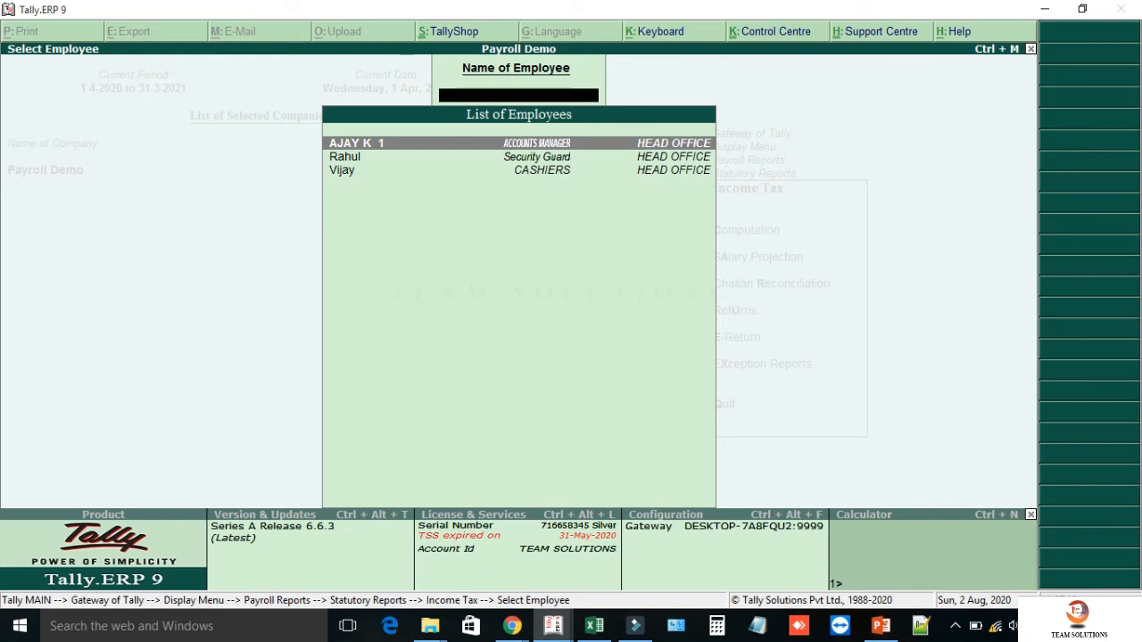
pyautogui.press('Return')
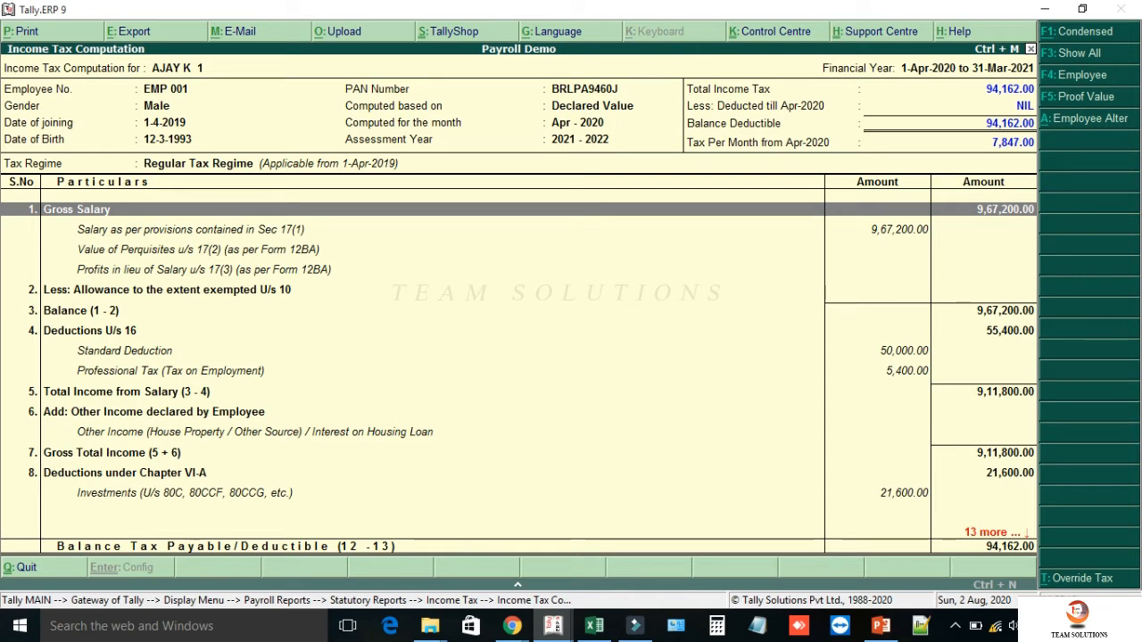
pyautogui.press('Down')
pyautogui.press('Return')
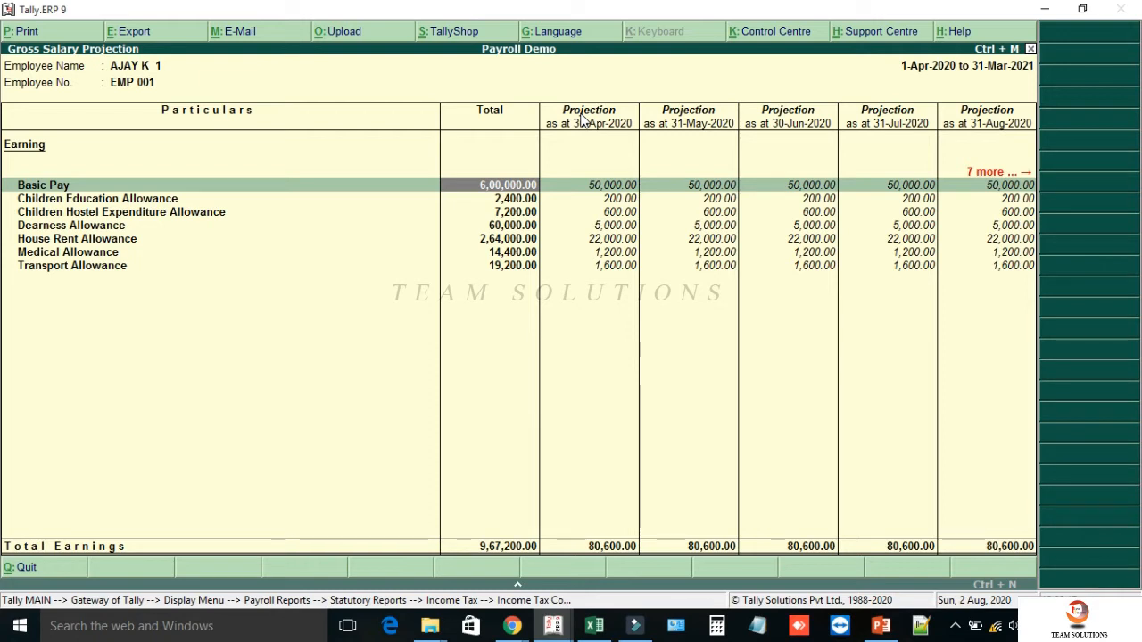
pyautogui.press('Escape')
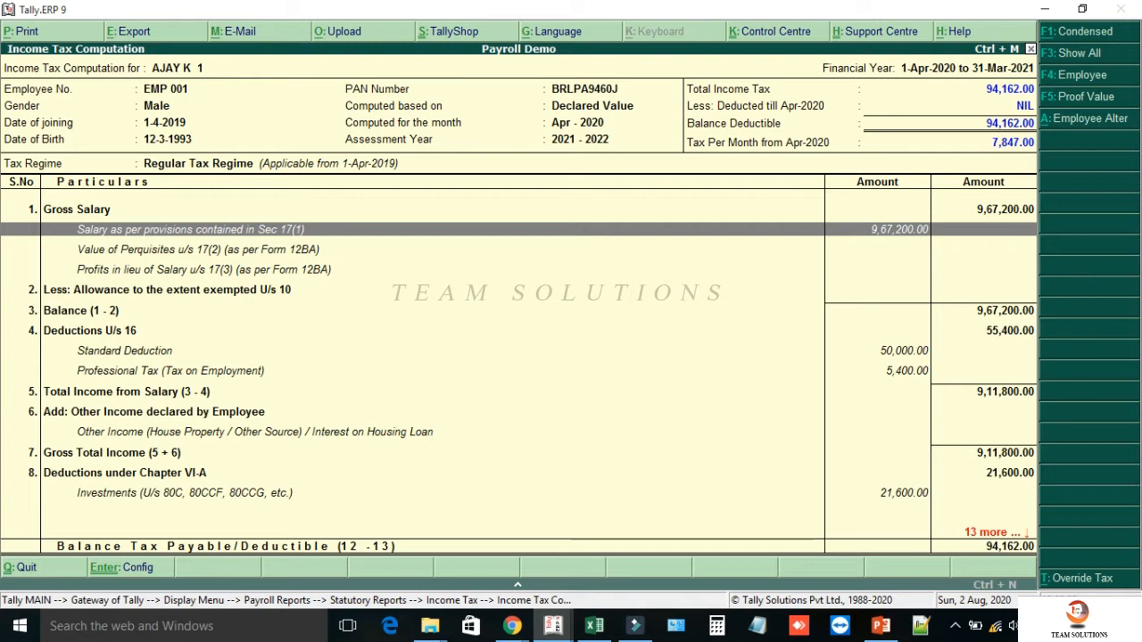
# Review the deduction lines of the computation and examine the Investment Declaration behind the Chapter VI-A investments.
pyautogui.press('Down')
pyautogui.press('Down')
pyautogui.press('Down')
pyautogui.press('Down')
pyautogui.press('Down')
pyautogui.press('Down')
pyautogui.press('Down')
pyautogui.press('Down')
pyautogui.press('Down')
pyautogui.press('Down')
pyautogui.press('Down')
pyautogui.press('Down')
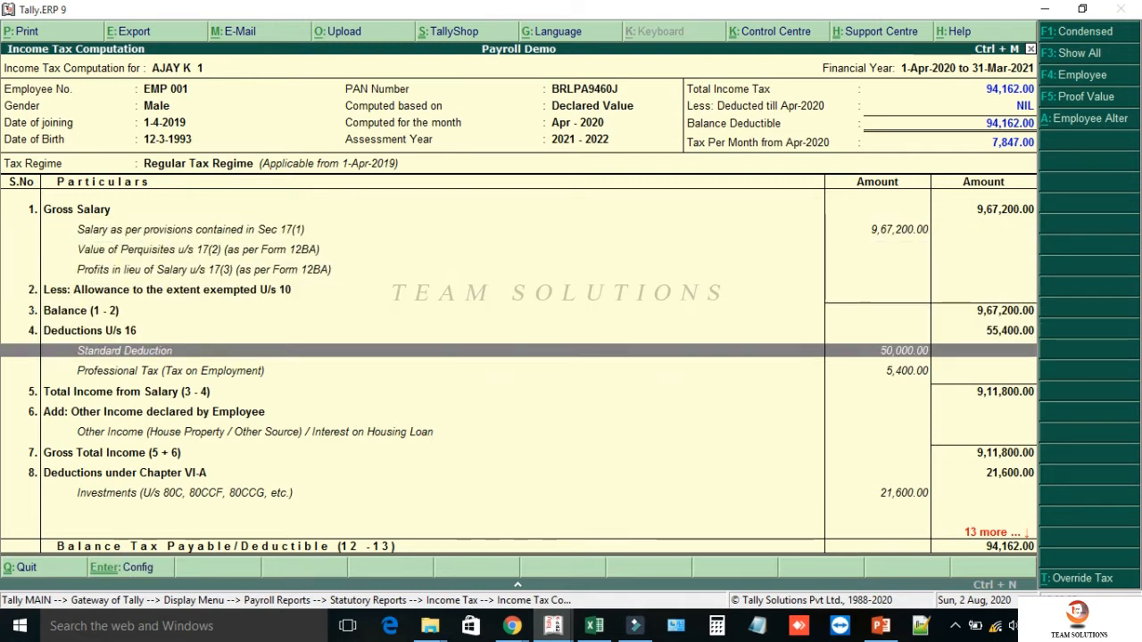
pyautogui.press('Down')
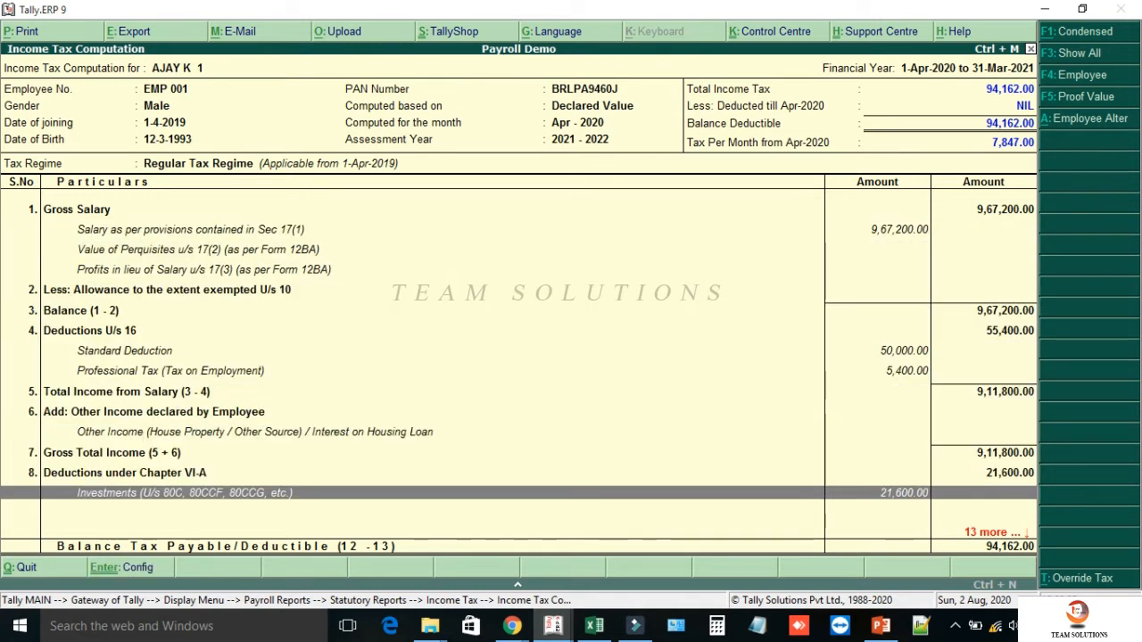
pyautogui.press('Return')
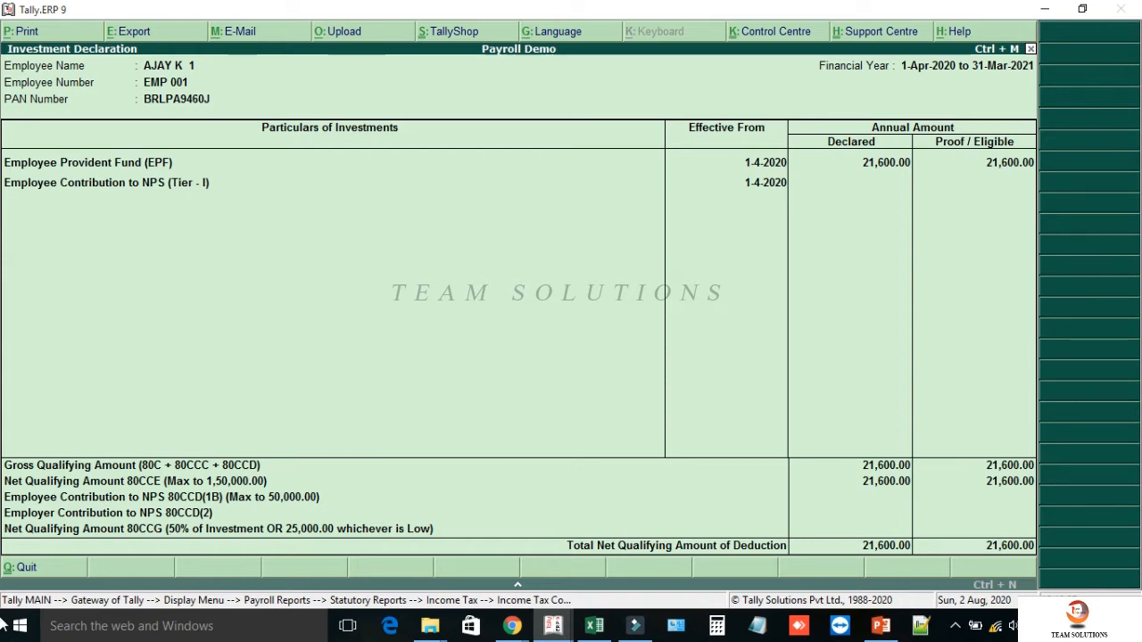
pyautogui.press('Escape')
# Look back up through the computation's lines to the perquisites and return to the Gateway of Tally.
pyautogui.press('Up')
pyautogui.press('Up')
pyautogui.press('Up')
pyautogui.press('Up')
pyautogui.press('Up')
pyautogui.press('Up')
pyautogui.press('Up')
pyautogui.press('Up')
pyautogui.press('Up')
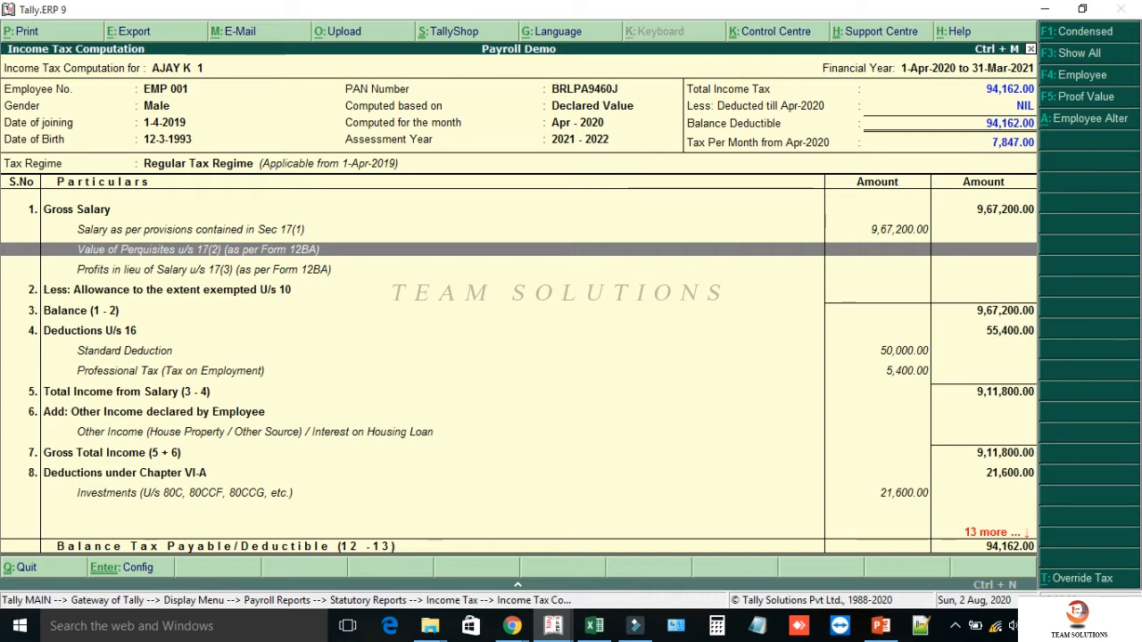
pyautogui.press('Escape')
pyautogui.press('Escape')
pyautogui.press('Escape')
pyautogui.press('Escape')
pyautogui.press('Escape')
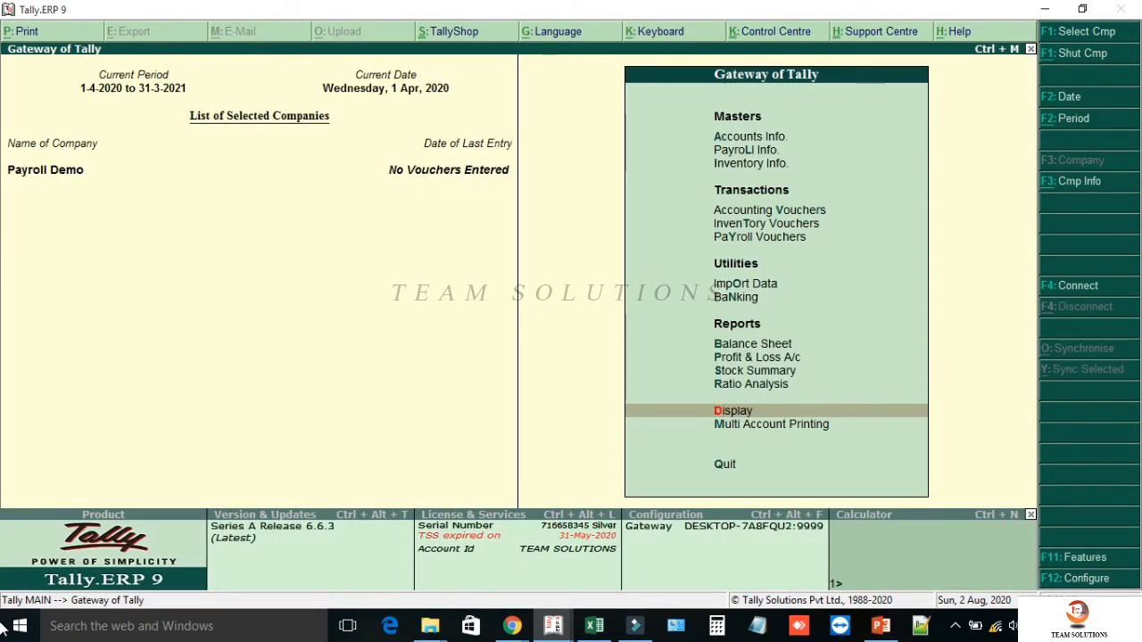
# Open the Pay Head Configuration for income tax in the payroll masters.
pyautogui.press('l')
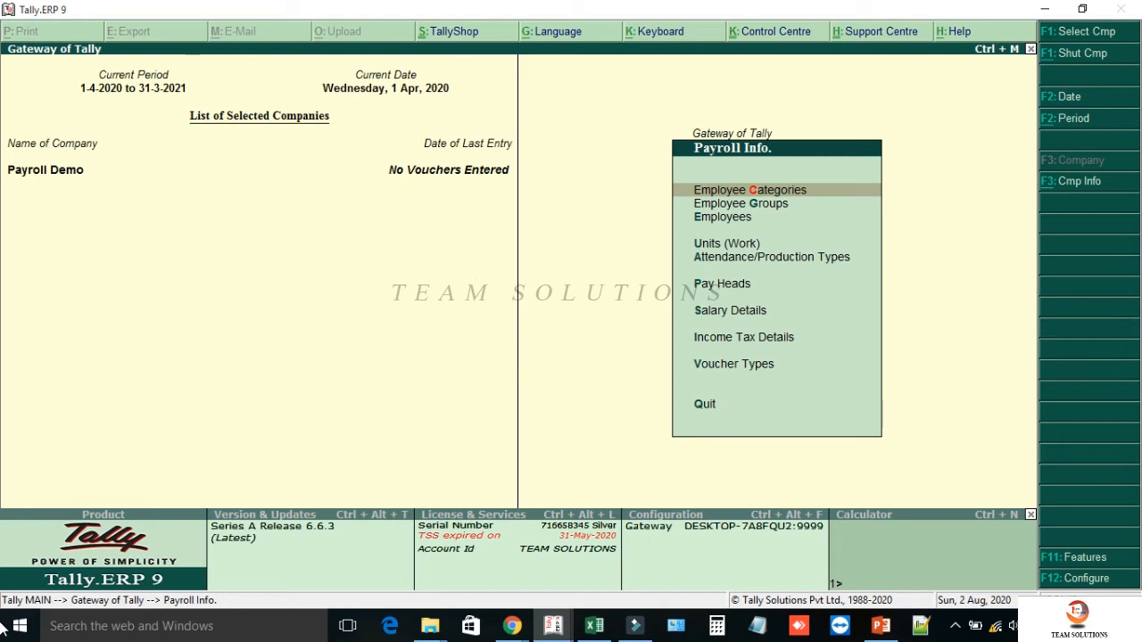
pyautogui.press('i')
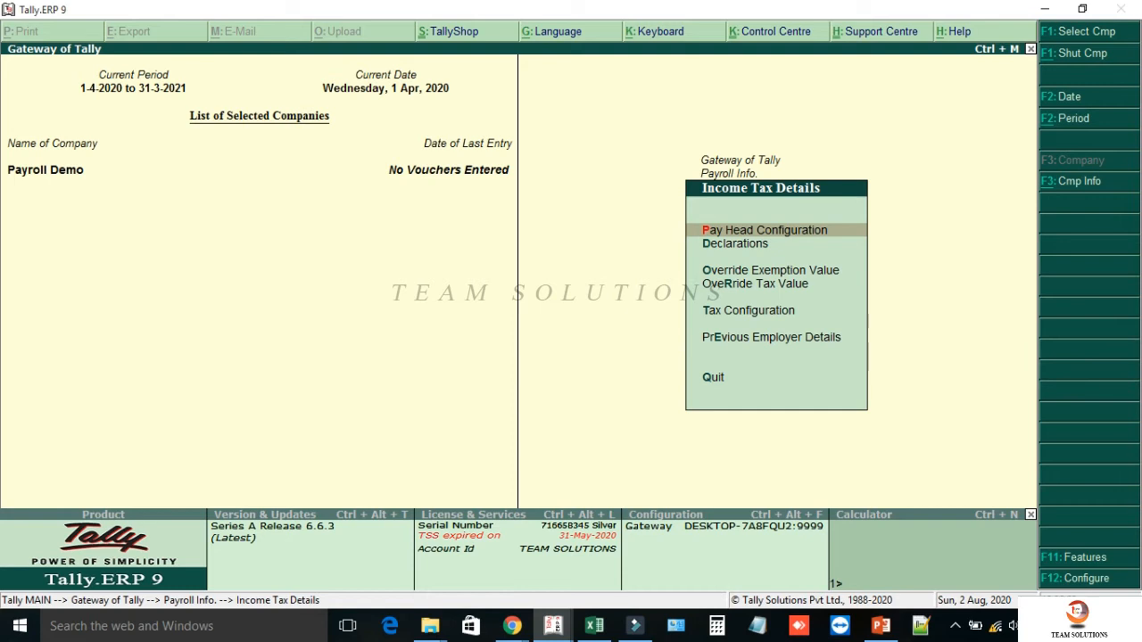
pyautogui.press('Return')
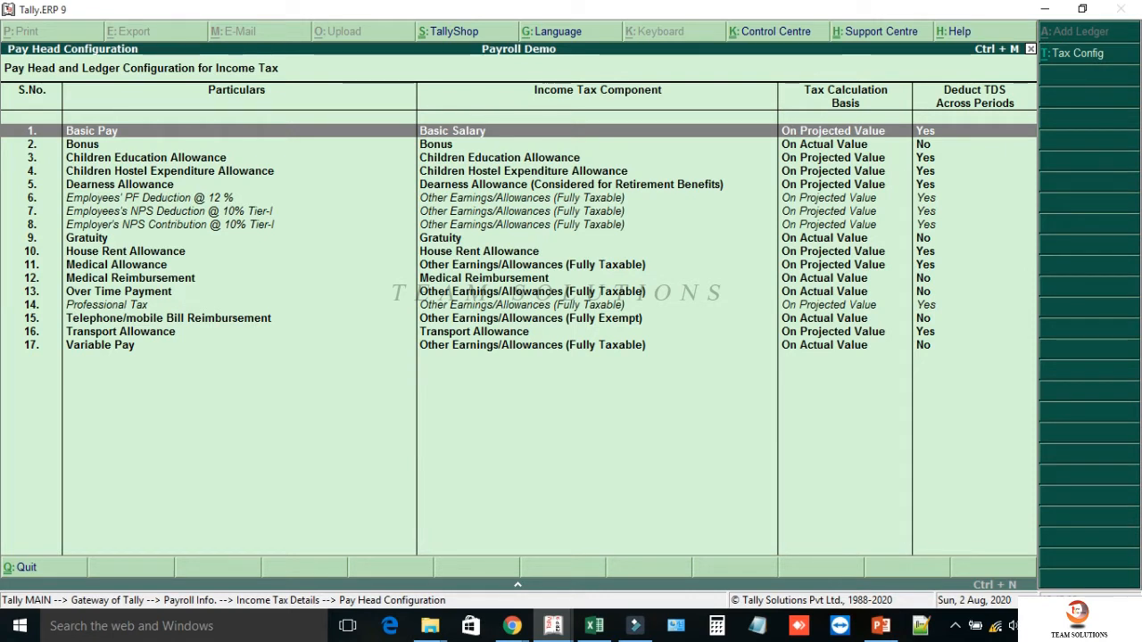
# Configure Employees' PF Deduction @ 12 % as Employee Provident Fund (EPF), On Projected Value, with TDS deducted across periods.
pyautogui.press('Down')
pyautogui.press('Down')
pyautogui.press('Down')
pyautogui.press('Down')
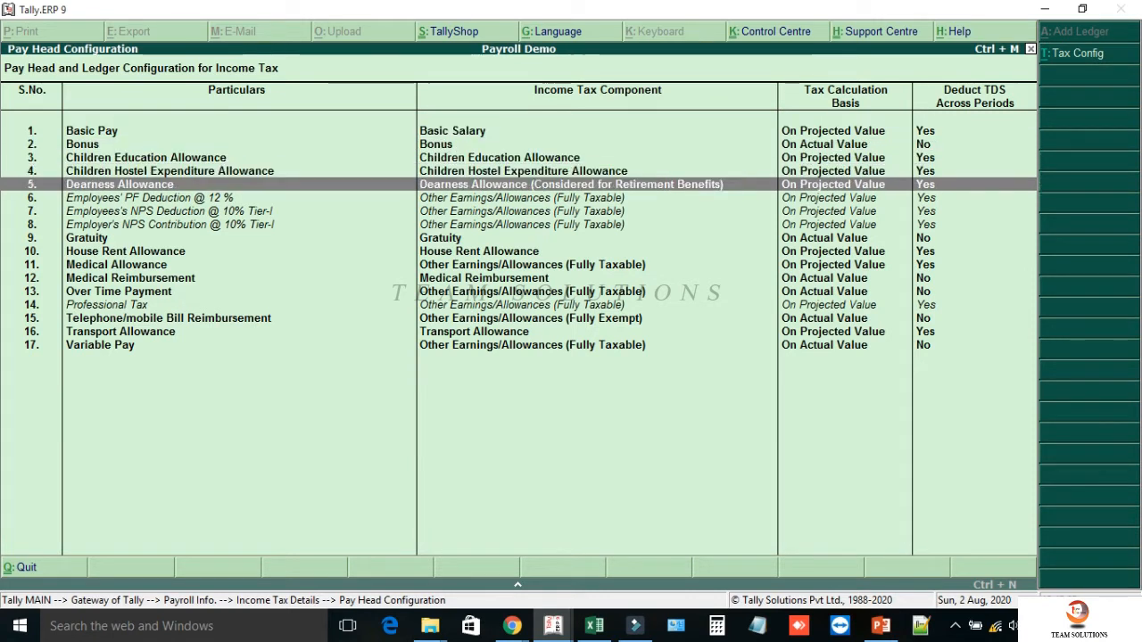
pyautogui.press('Down')
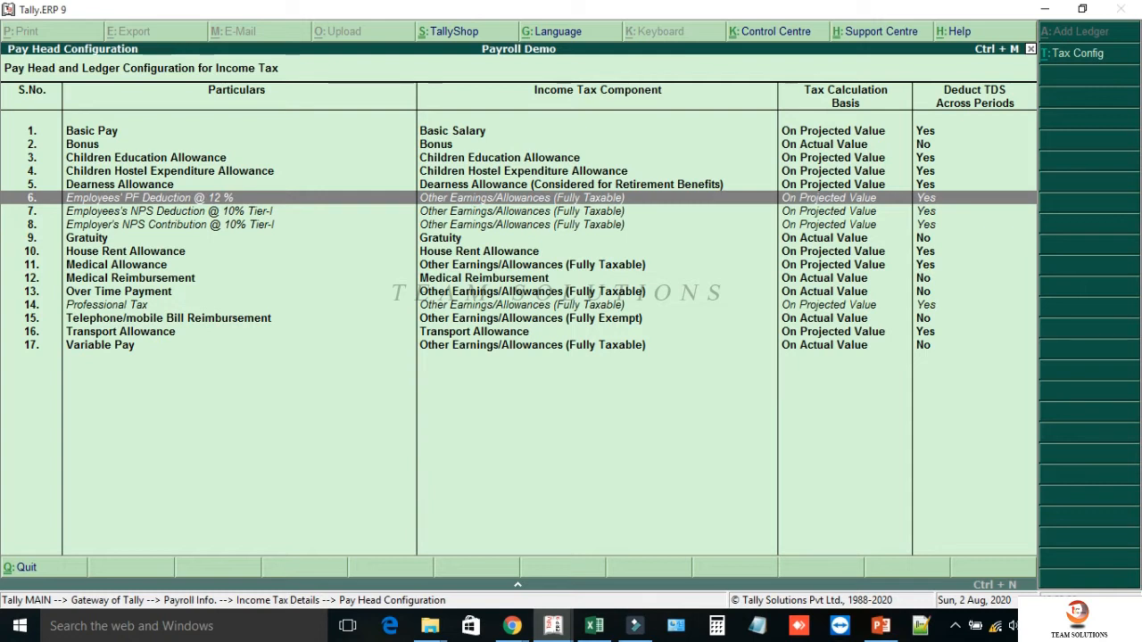
pyautogui.press('Return')
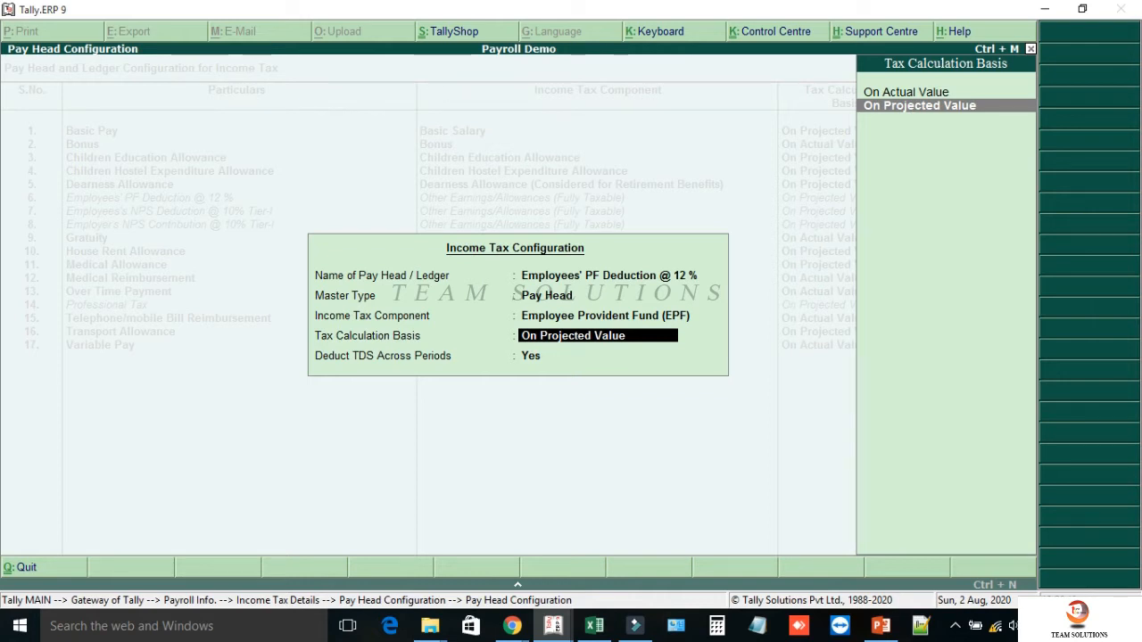
pyautogui.press('Return')
pyautogui.press('Return')
pyautogui.press('Return')
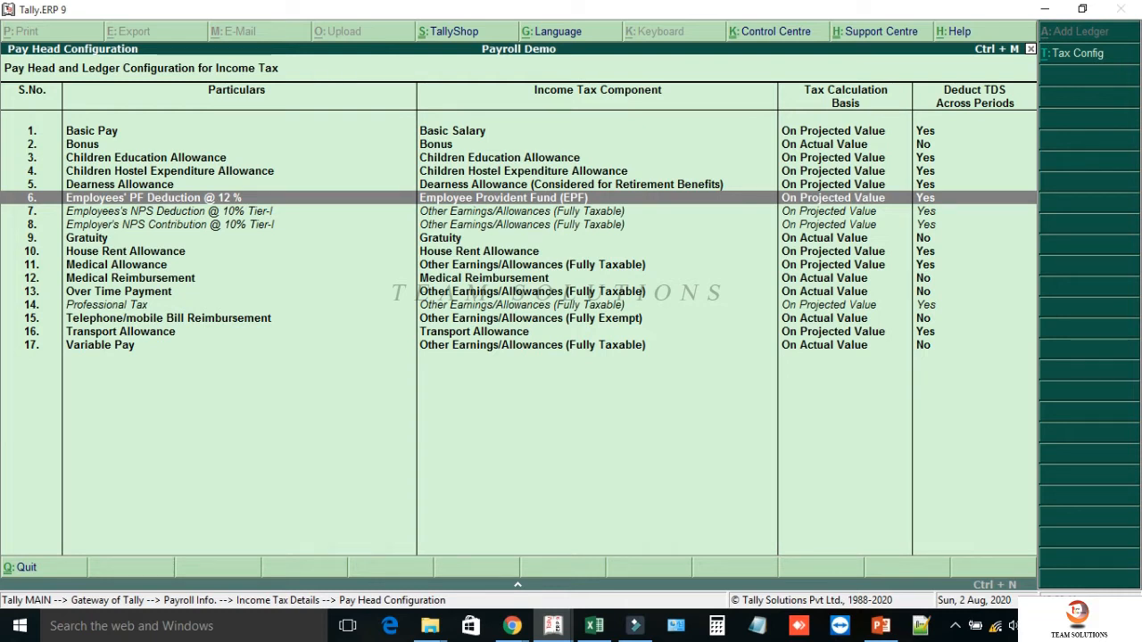
# Configure Employees's NPS Deduction @ 10% Tier-I as Employee Contribution to NPS (Tier - I), On Projected Value, deducting TDS across periods.
pyautogui.press('Down')
pyautogui.press('Return')
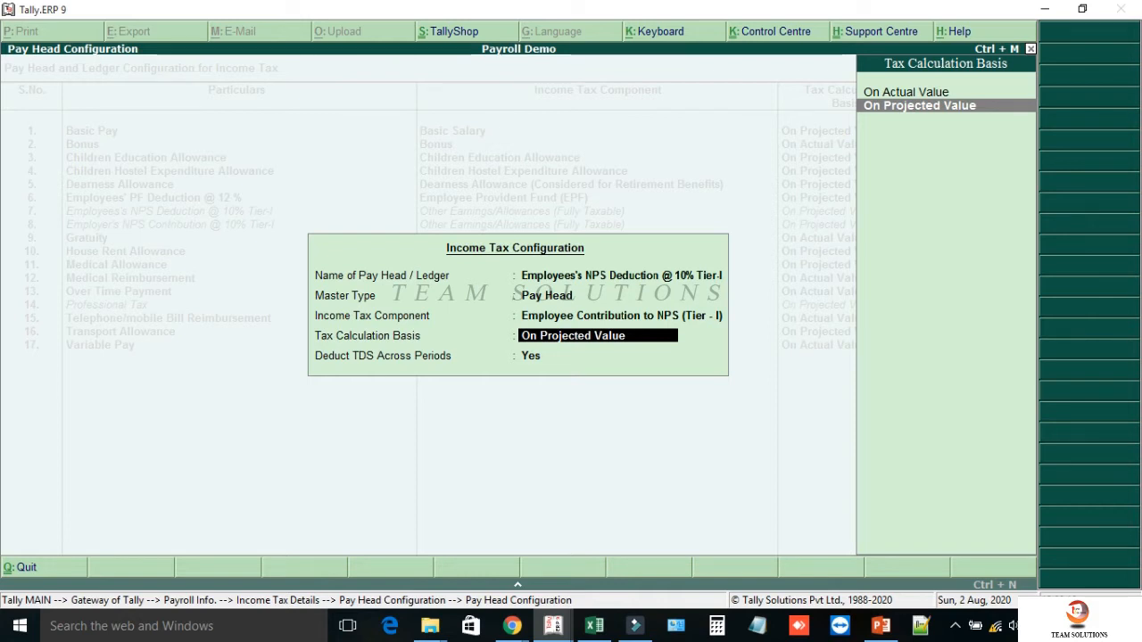
pyautogui.press('Return')
pyautogui.press('Return')
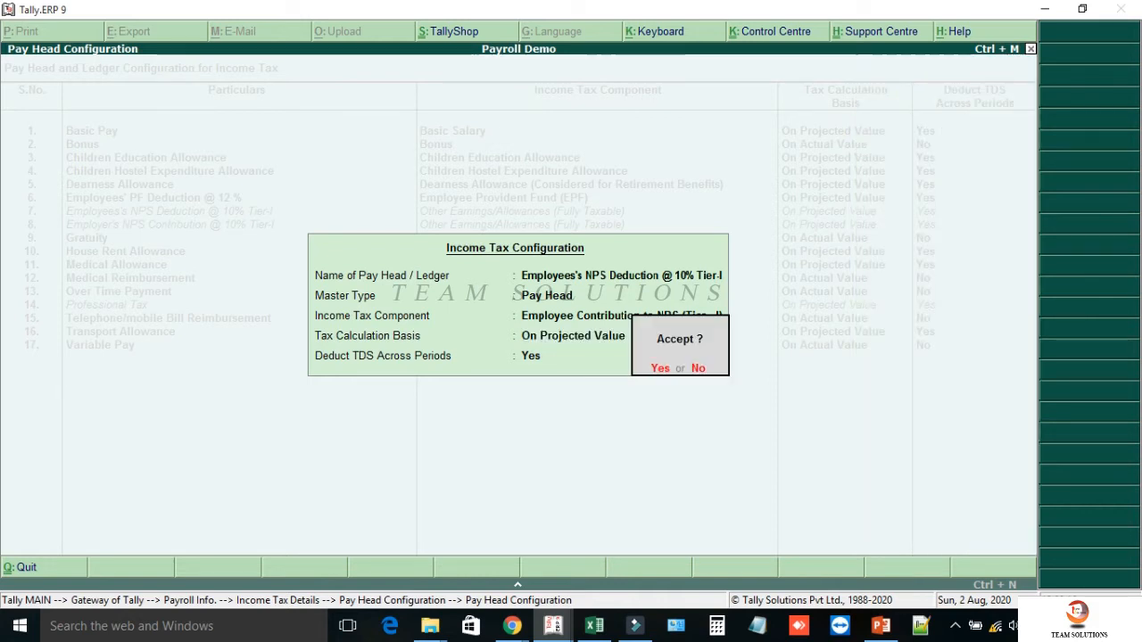
pyautogui.press('Return')
# Configure Employer's NPS Contribution @ 10% Tier-I as Employer Contribution to NPS, On Projected Value, deducting TDS across periods.
pyautogui.press('Down')
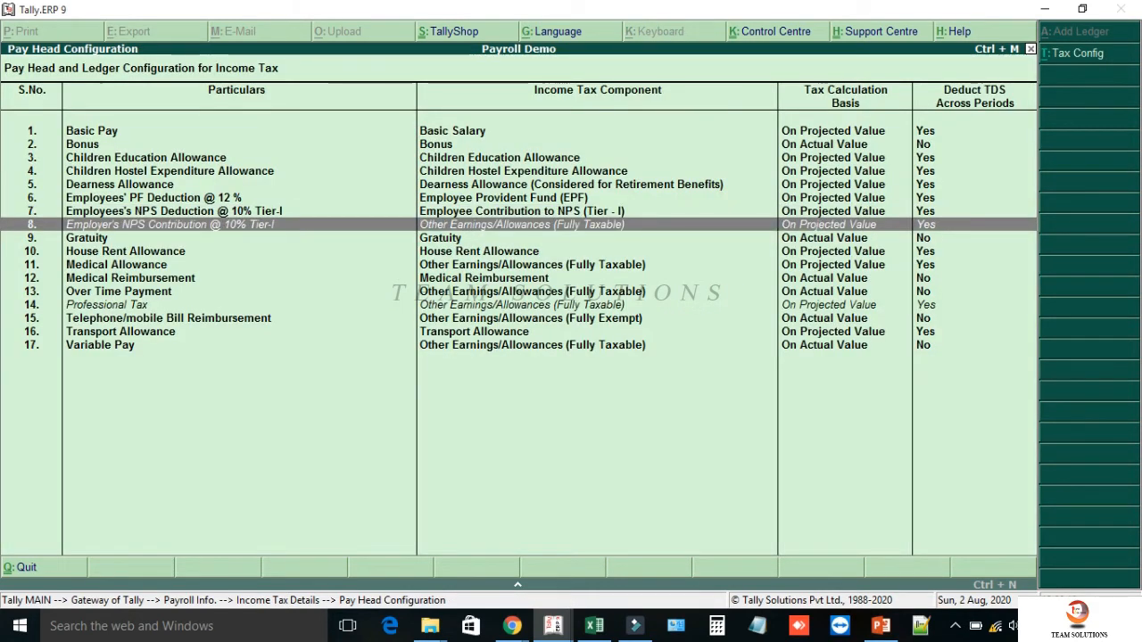
pyautogui.press('Return')
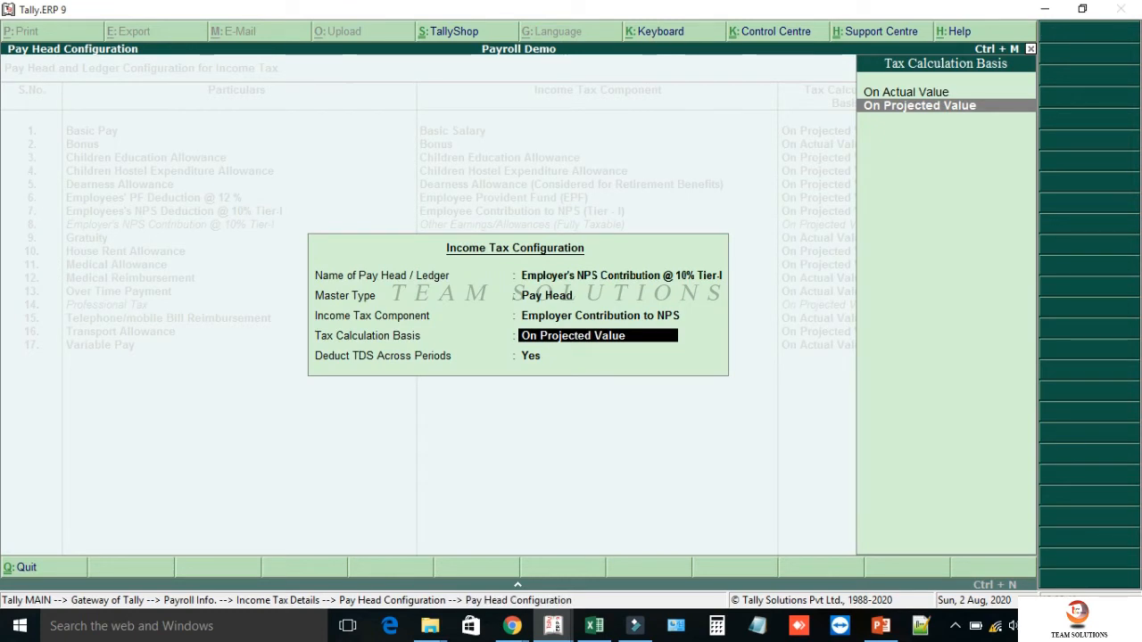
pyautogui.press('Return')
pyautogui.press('Return')
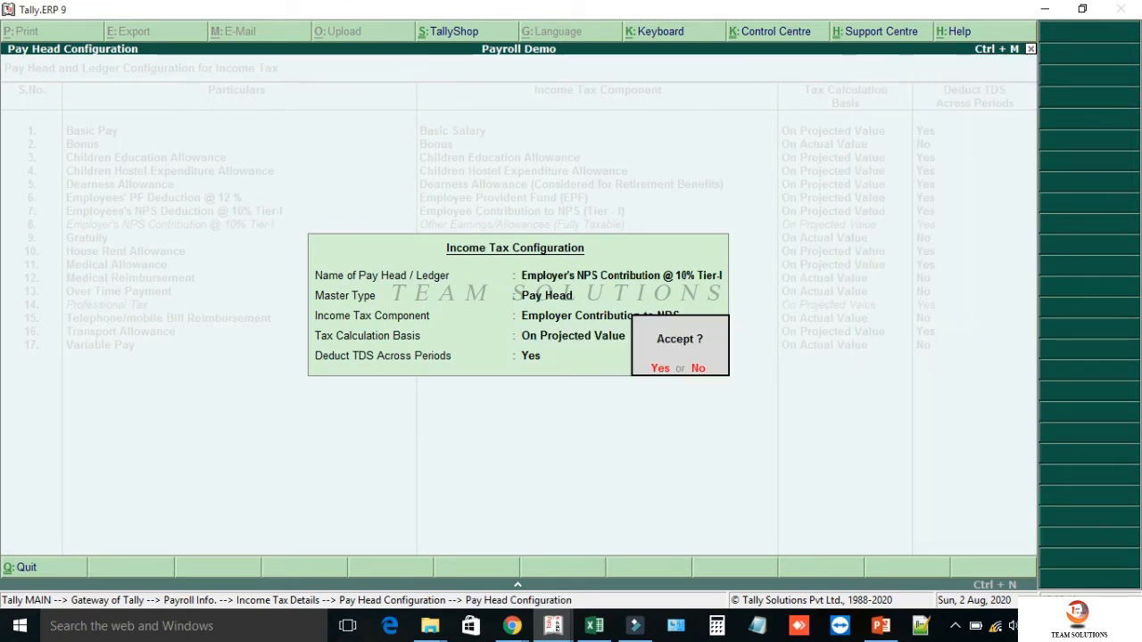
pyautogui.press('Return')
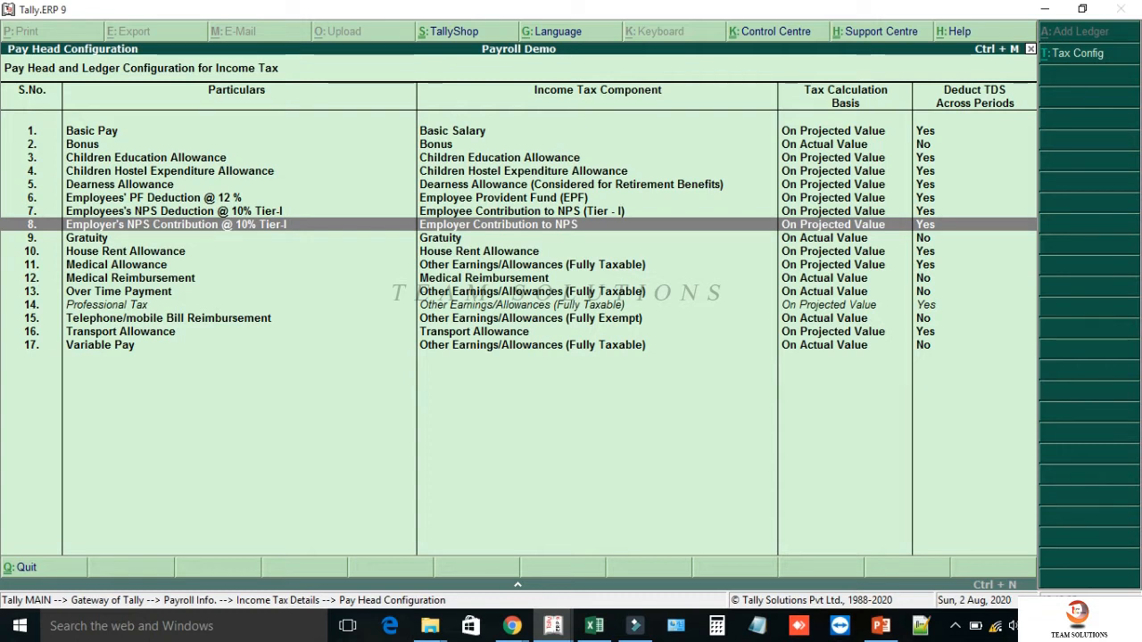
# Configure the Professional Tax pay head as Professional Tax (Tax on Employment), On Projected Value, with TDS deducted across periods.
pyautogui.press('Down')
pyautogui.press('Down')
pyautogui.press('Down')
pyautogui.press('Down')
pyautogui.press('Down')
pyautogui.press('Down')
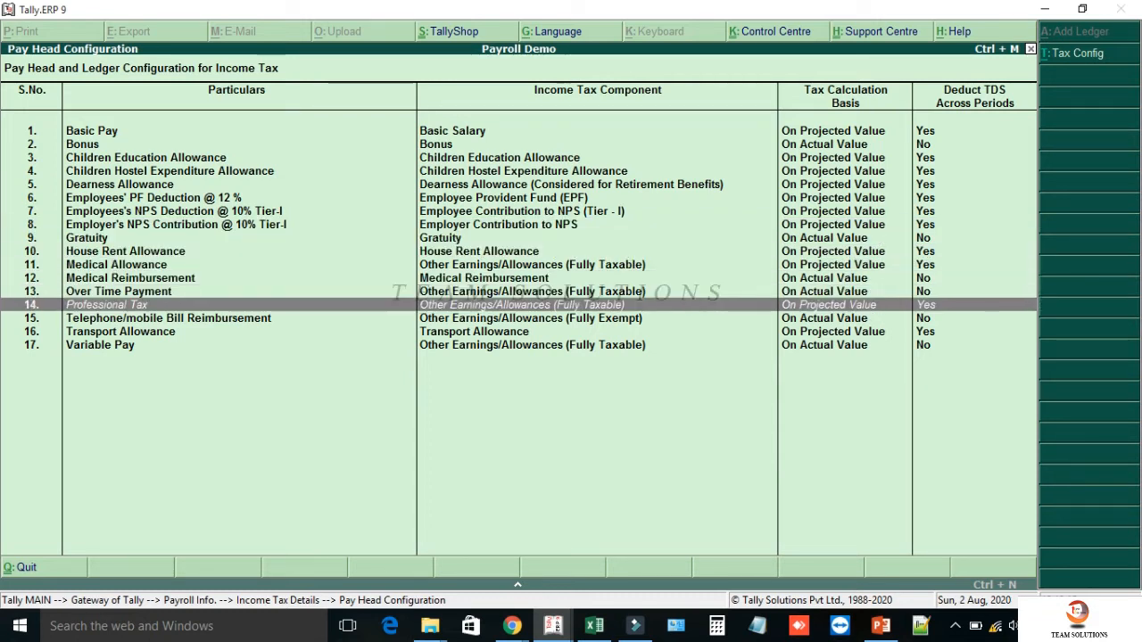
pyautogui.press('Return')
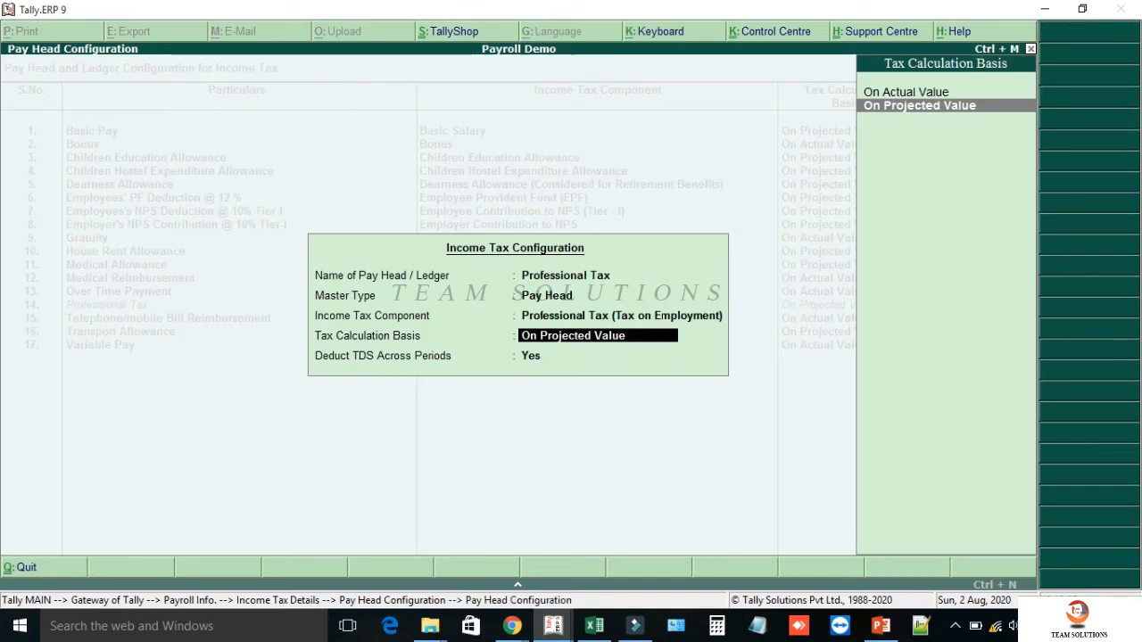
pyautogui.press('Return')
pyautogui.press('Return')
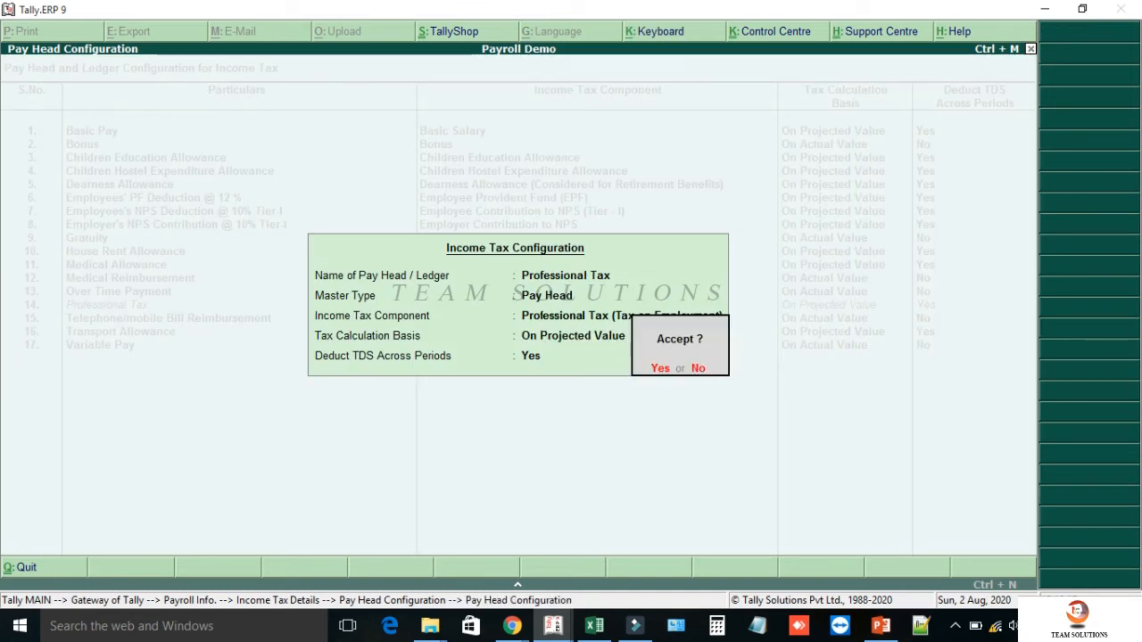
pyautogui.press('Return')
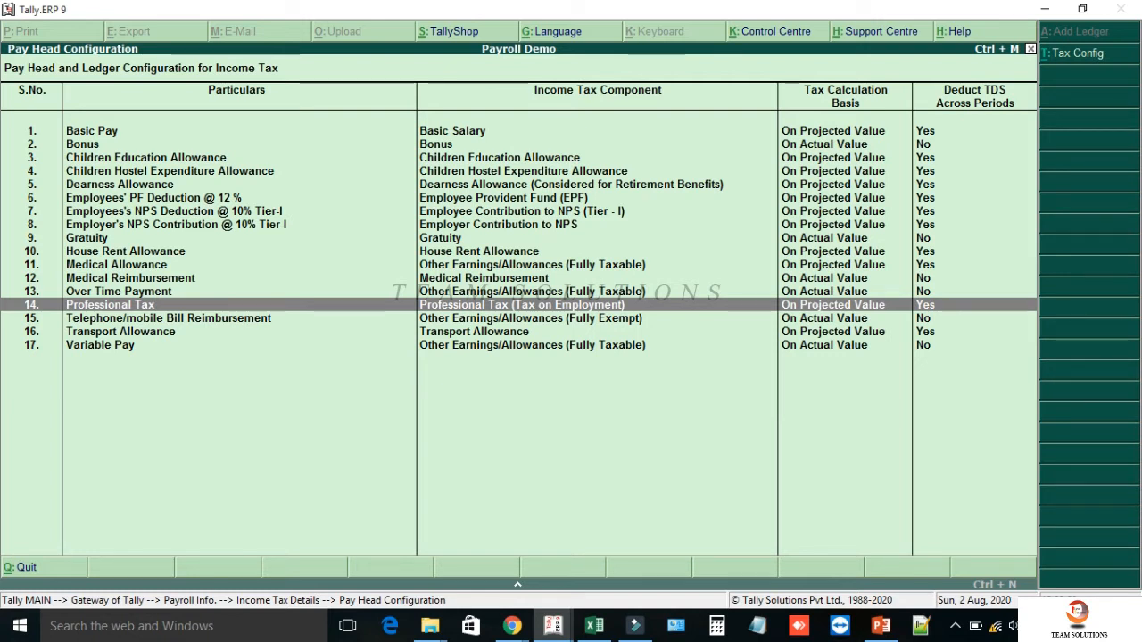
# Open the Income Tax Computation report from the payroll statutory reports for the Accounts Manager employee.
pyautogui.press('Escape')
pyautogui.press('Escape')
pyautogui.press('Escape')
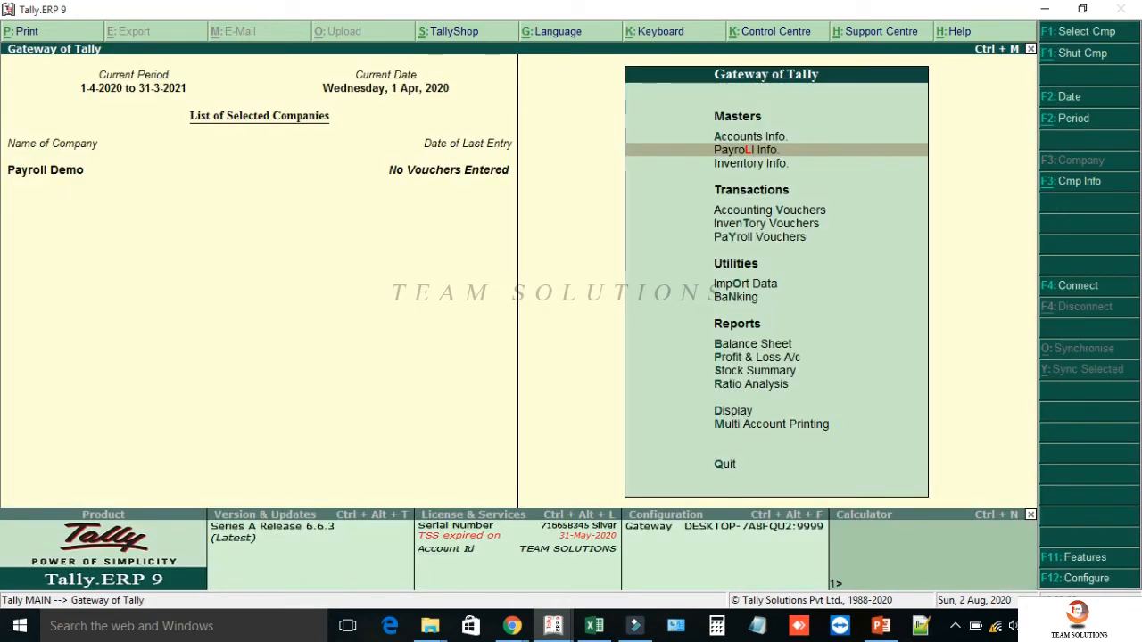
pyautogui.press('d')
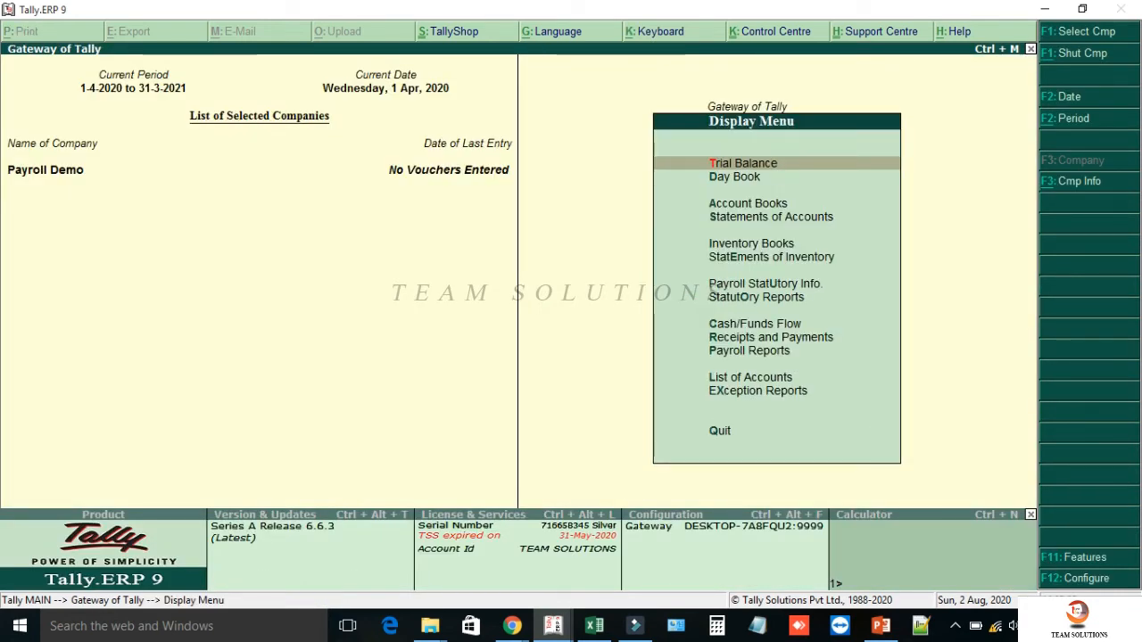
pyautogui.press('p')
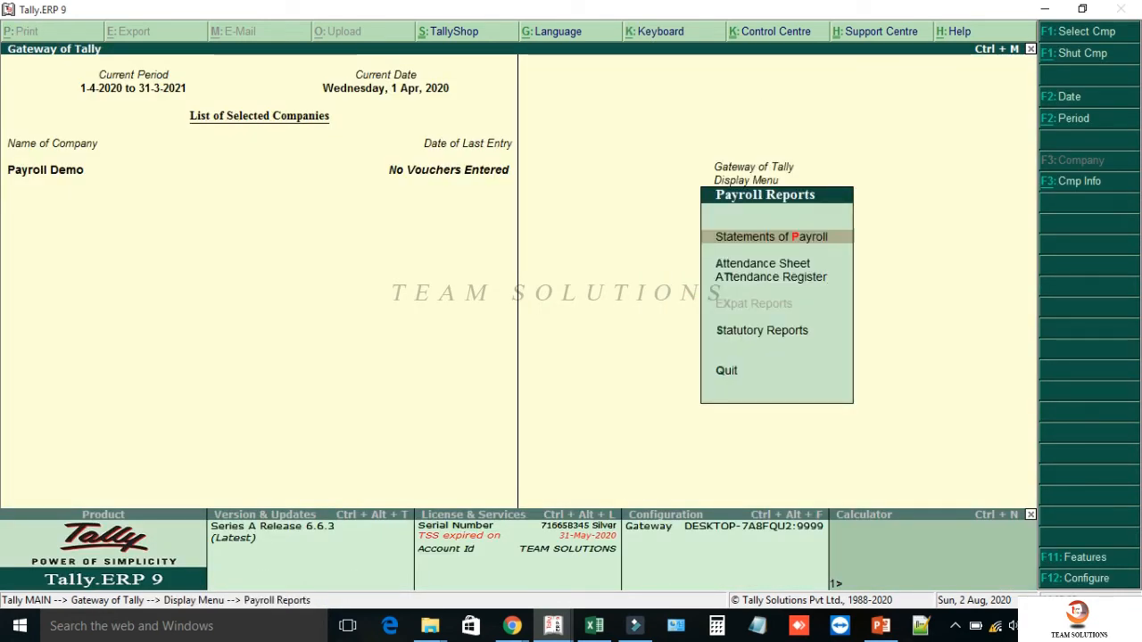
pyautogui.press('s')
pyautogui.press('i')
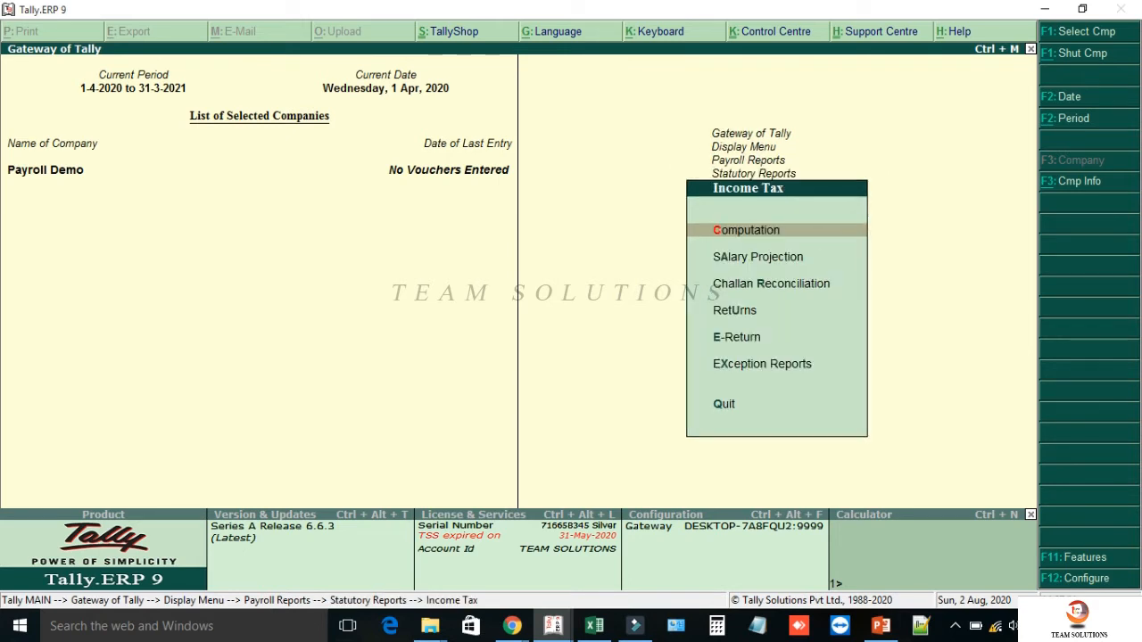
pyautogui.press('c')
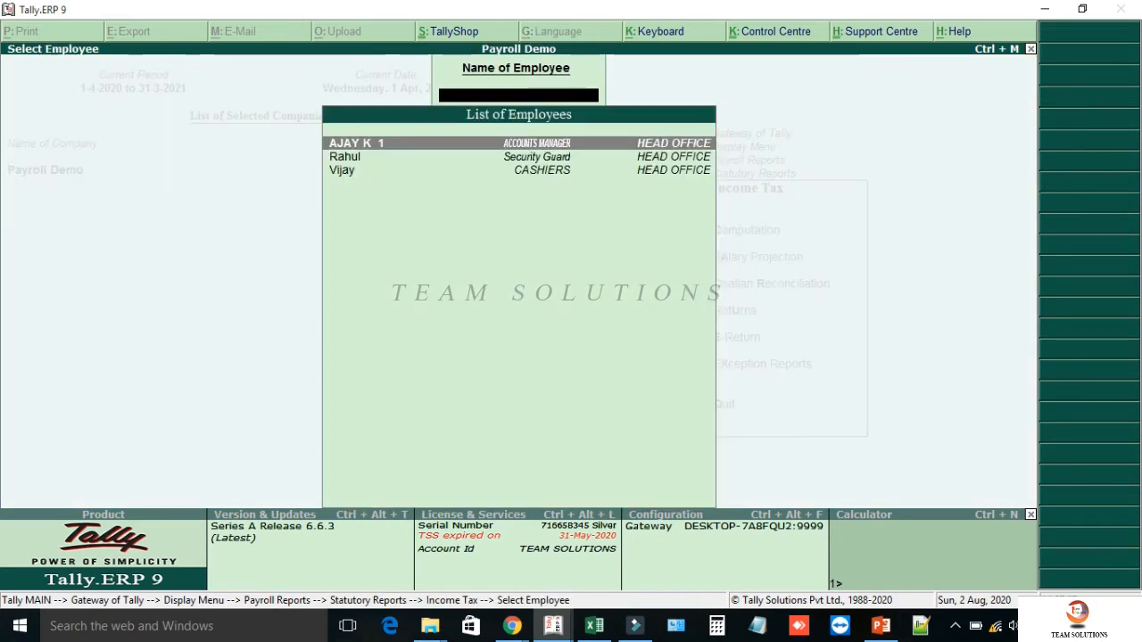
pyautogui.press('Return')
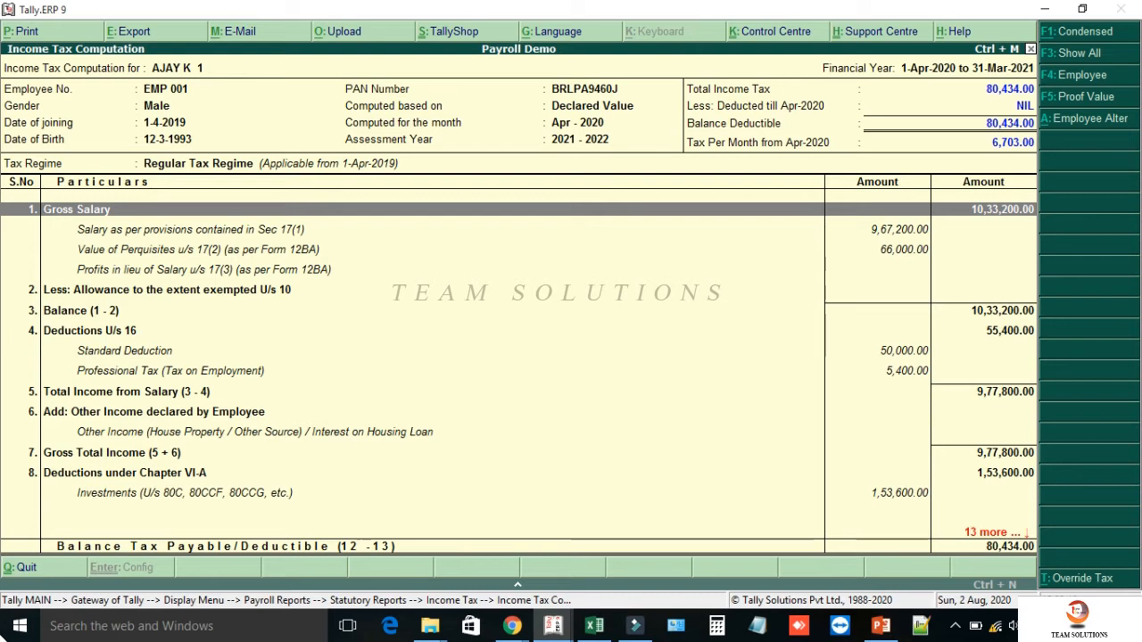
# Examine the breakdown of Value of Perquisites u/s 17(2) in the income tax computation.
pyautogui.press('Down')
pyautogui.press('Down')
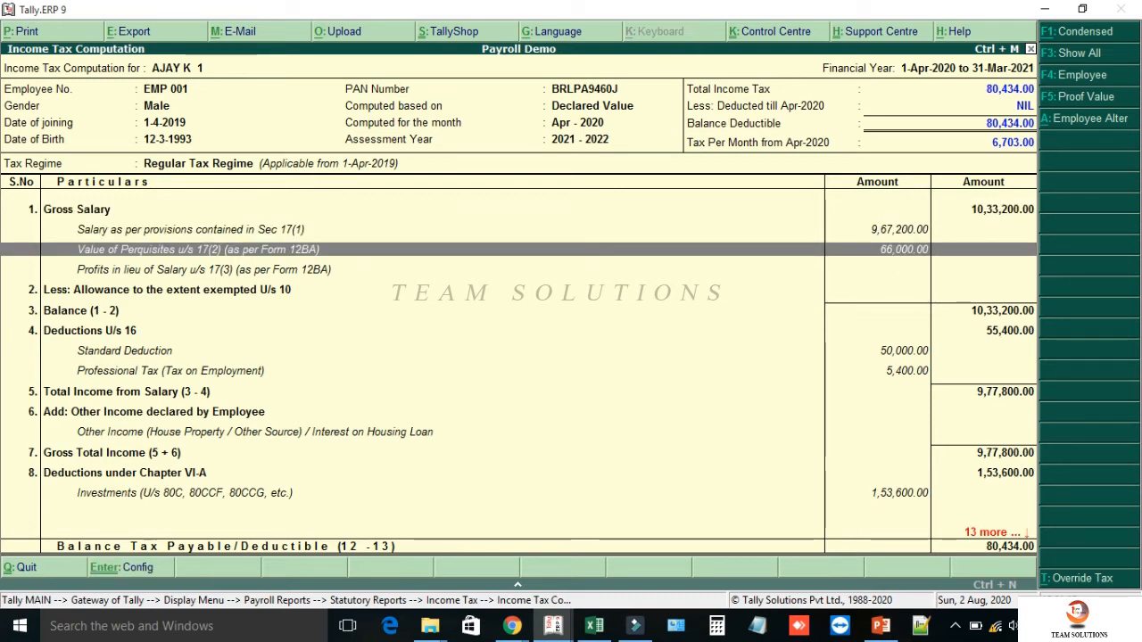
pyautogui.press('Return')
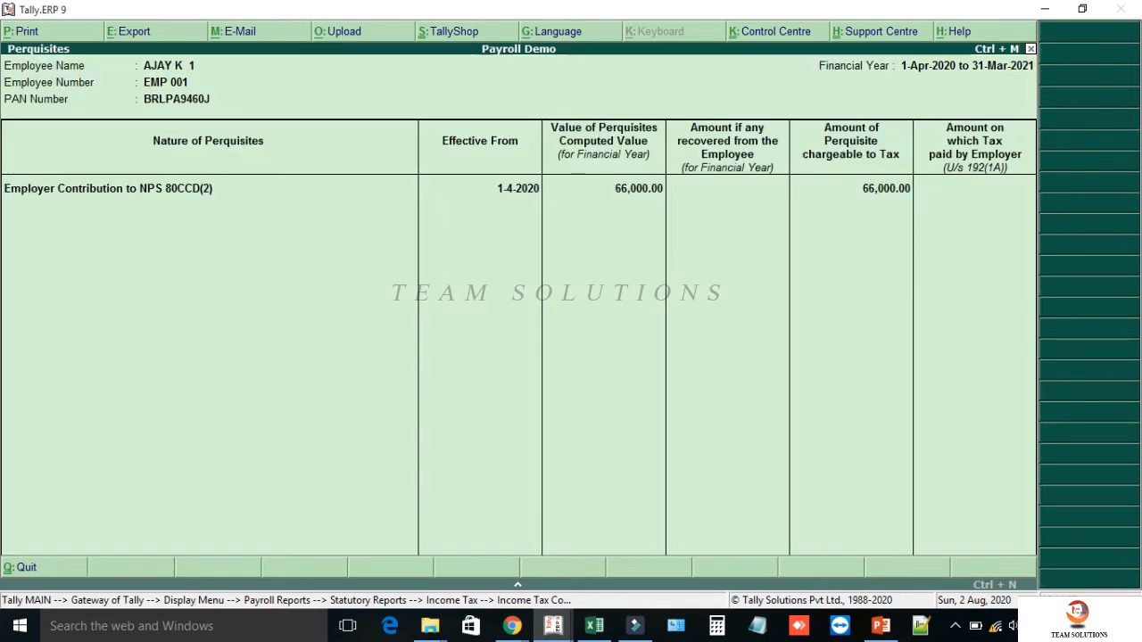
pyautogui.press('Escape')
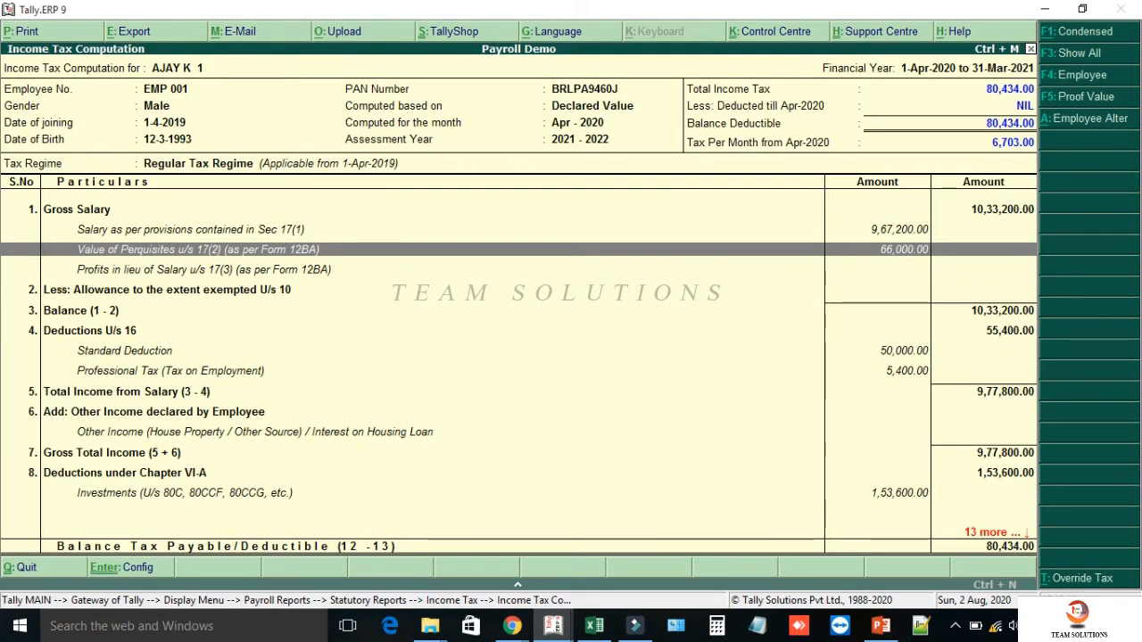
# Examine the Investments (U/s 80C, 80CCF, 80CCG, etc.) breakdown under the Chapter VI-A deductions, including the employer contribution to NPS 80CCD(2).
pyautogui.press('Down')
pyautogui.press('Down')
pyautogui.press('Down')
pyautogui.press('Down')
pyautogui.press('Down')
pyautogui.press('Down')
pyautogui.press('Down')
pyautogui.press('Down')
pyautogui.press('Down')
pyautogui.press('Down')
pyautogui.press('Down')
pyautogui.press('Down')
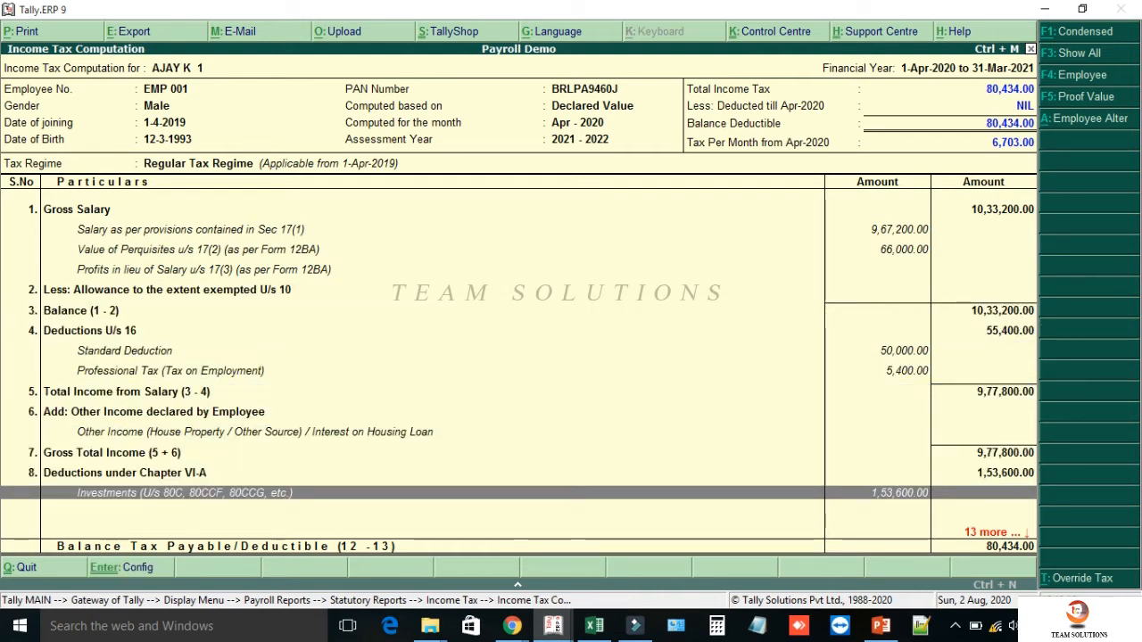
pyautogui.press('Return')
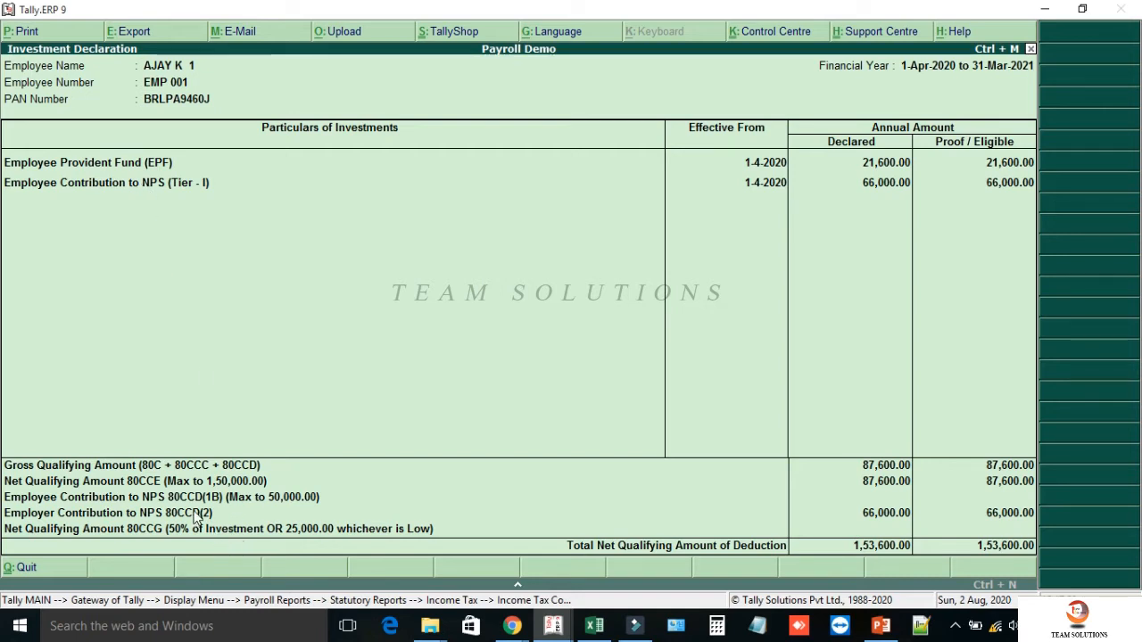
pyautogui.click(885, 514)
pyautogui.press('Escape')
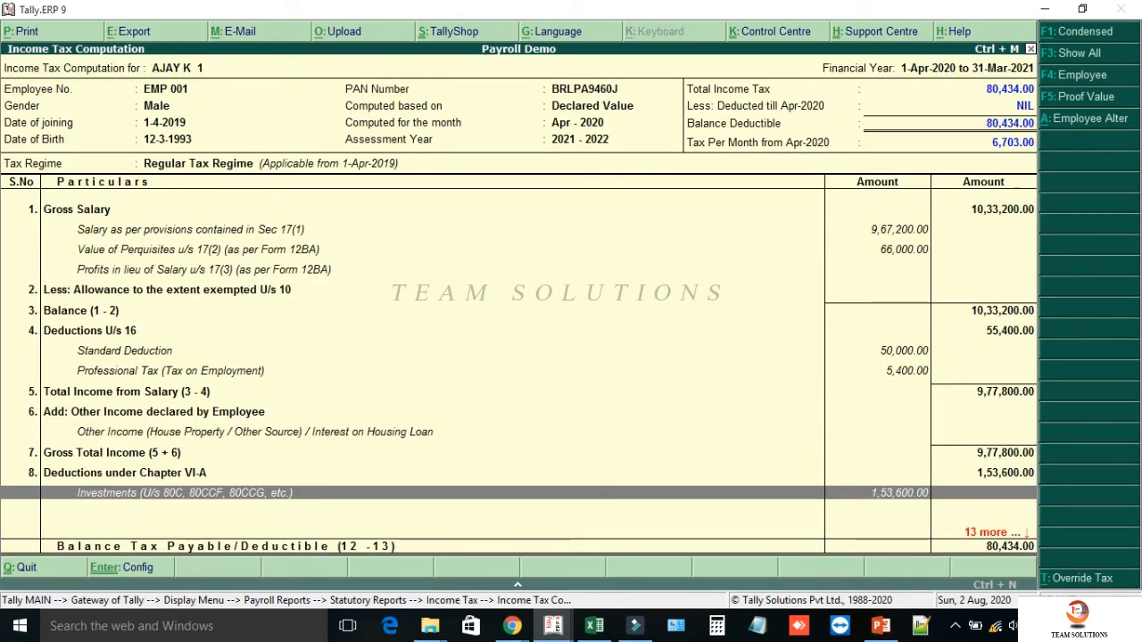
# Go back through the computation to review the Deductions U/s 16 and the allowances exempted U/s 10.
pyautogui.press('Up')
pyautogui.press('Up')
pyautogui.press('Up')
pyautogui.press('Up')
pyautogui.press('Up')
pyautogui.press('Up')
pyautogui.press('Up')
pyautogui.press('Up')
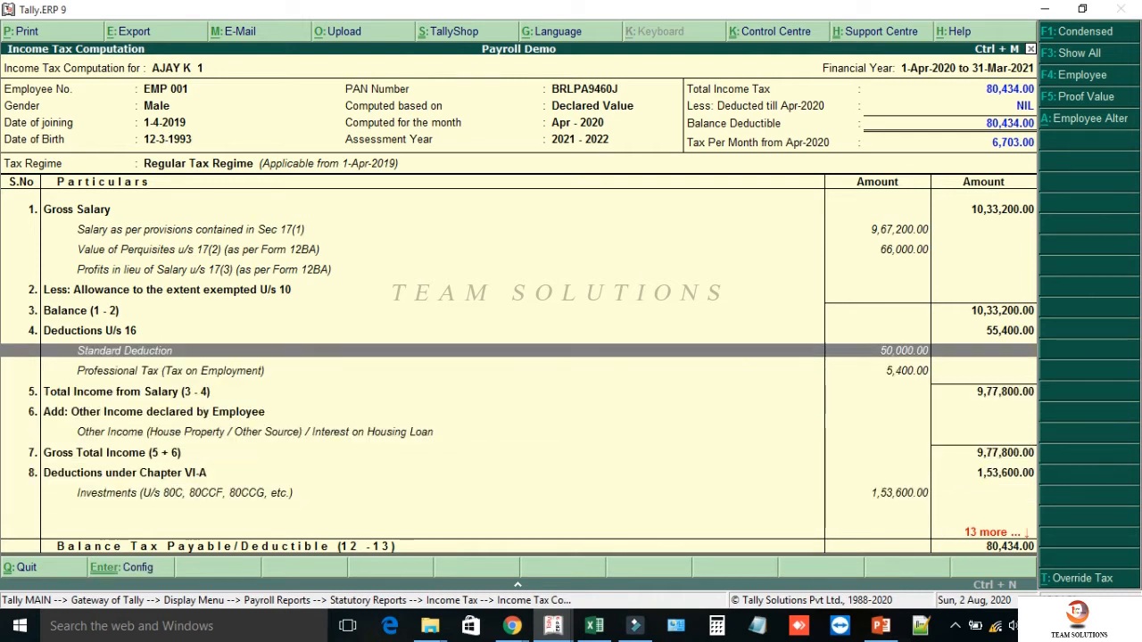
pyautogui.press('Up')
pyautogui.press('Up')
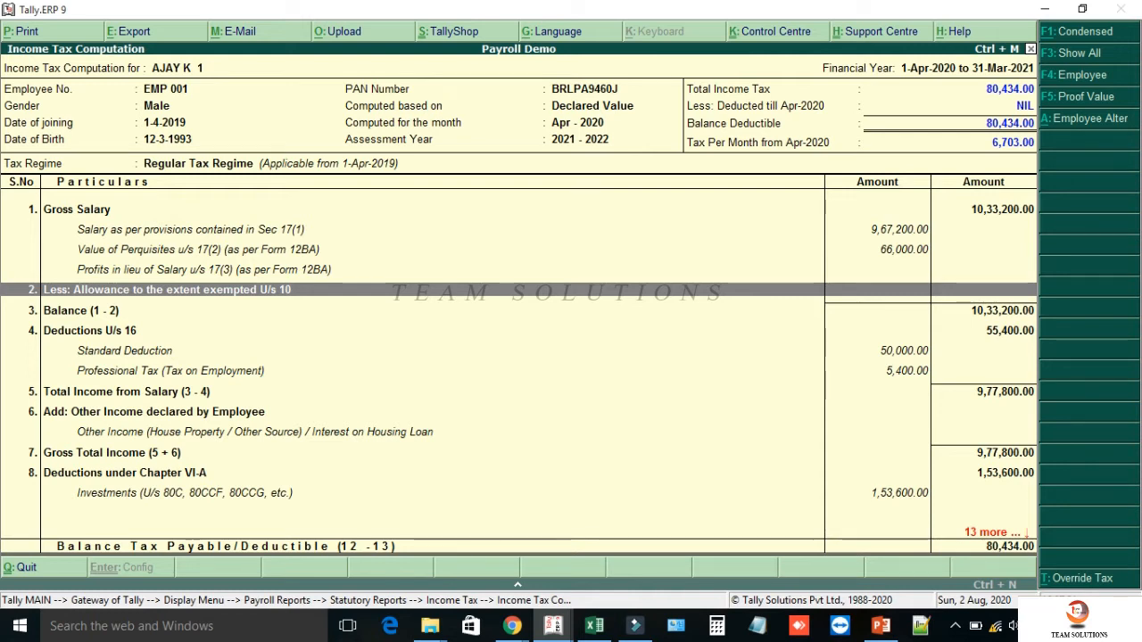
# Leave the computation and open the income tax Declarations in the payroll masters.
pyautogui.press('Escape')
pyautogui.press('Escape')
pyautogui.press('Escape')
pyautogui.press('Escape')
pyautogui.press('Escape')
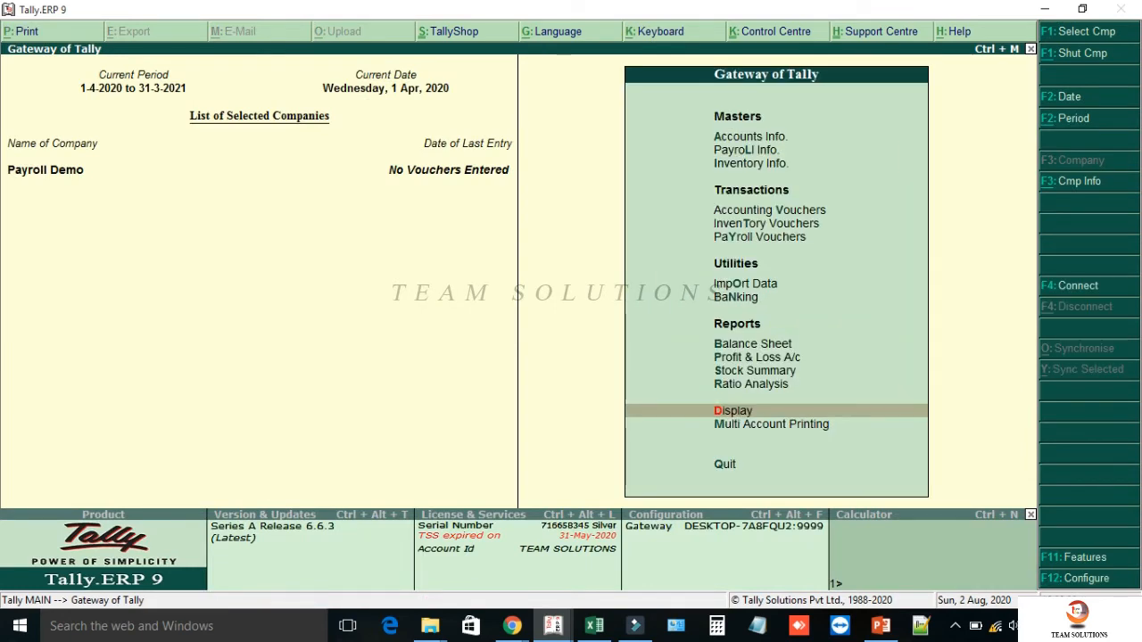
pyautogui.press('l')
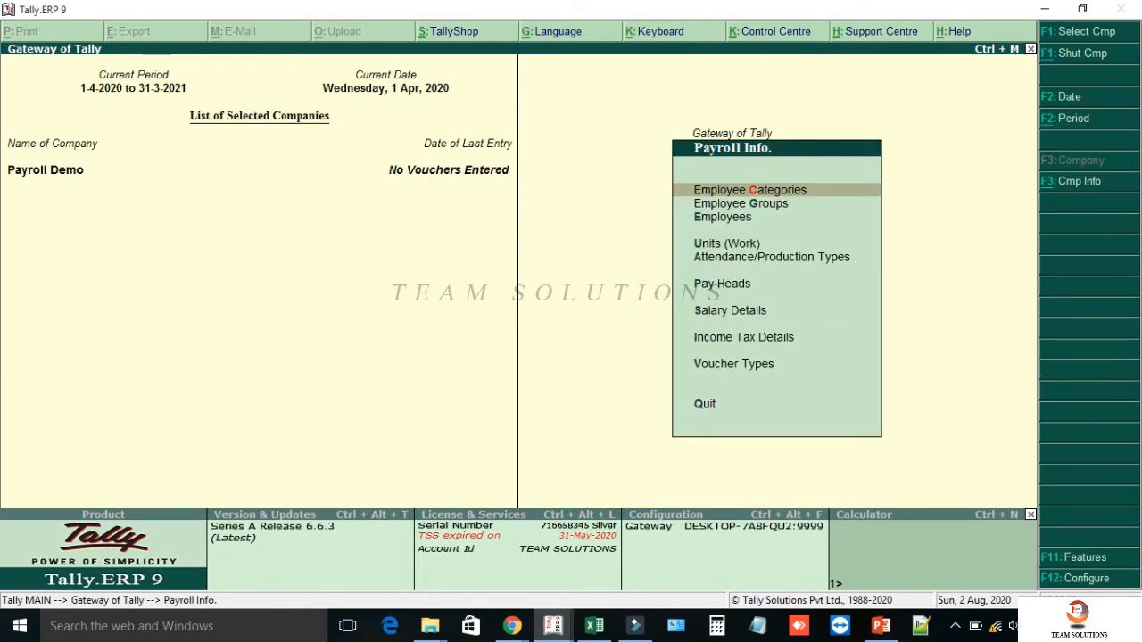
pyautogui.press('i')
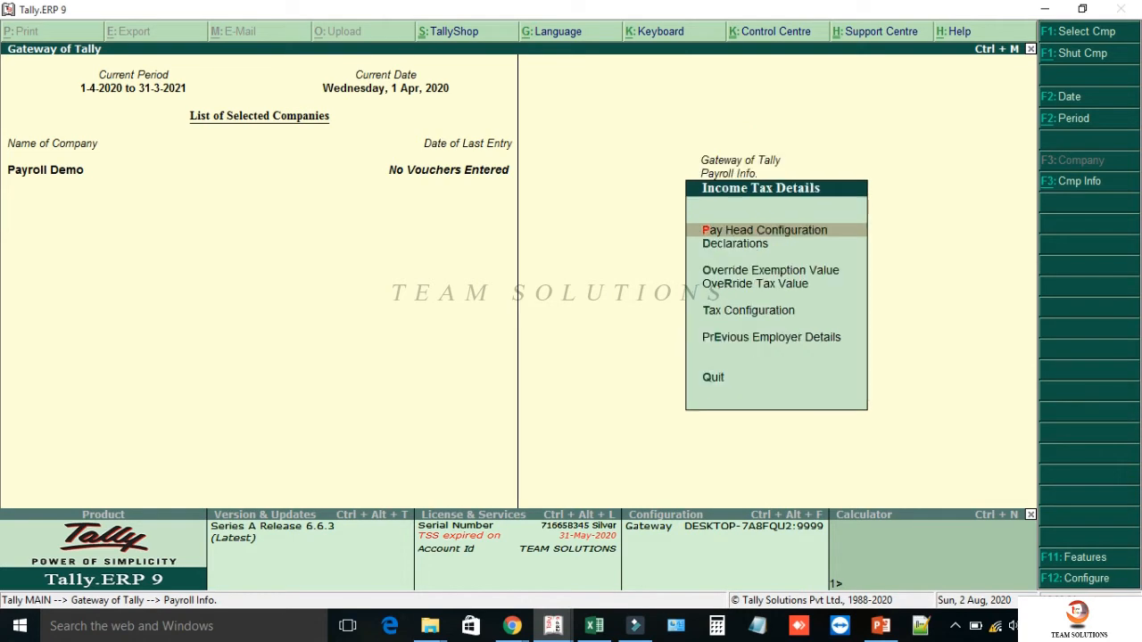
pyautogui.press('Down')
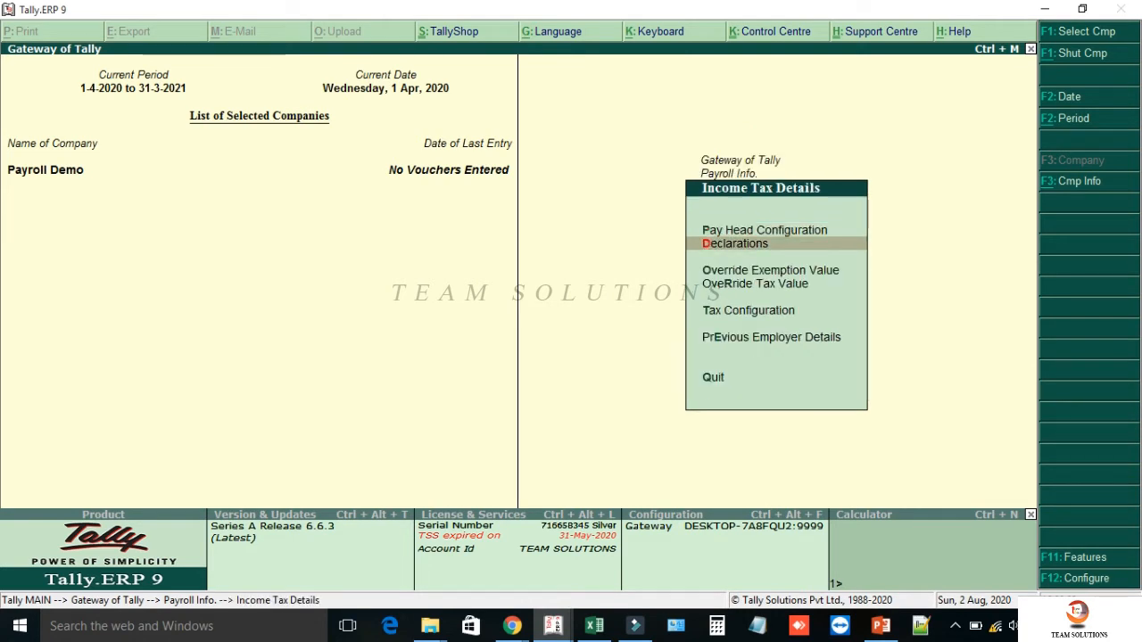
pyautogui.press('Return')
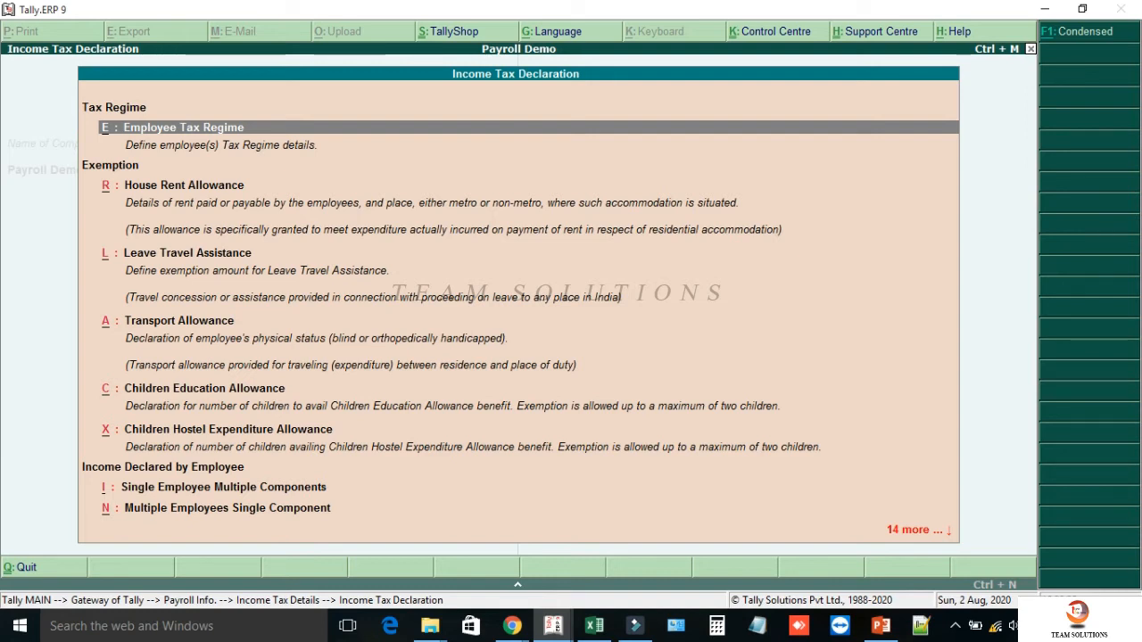
# Try setting the Security Guard employee's tax regime to Tax Regime U/s 115BAC, effective from 1-Apr-2020, and discard the alteration.
pyautogui.press('Return')
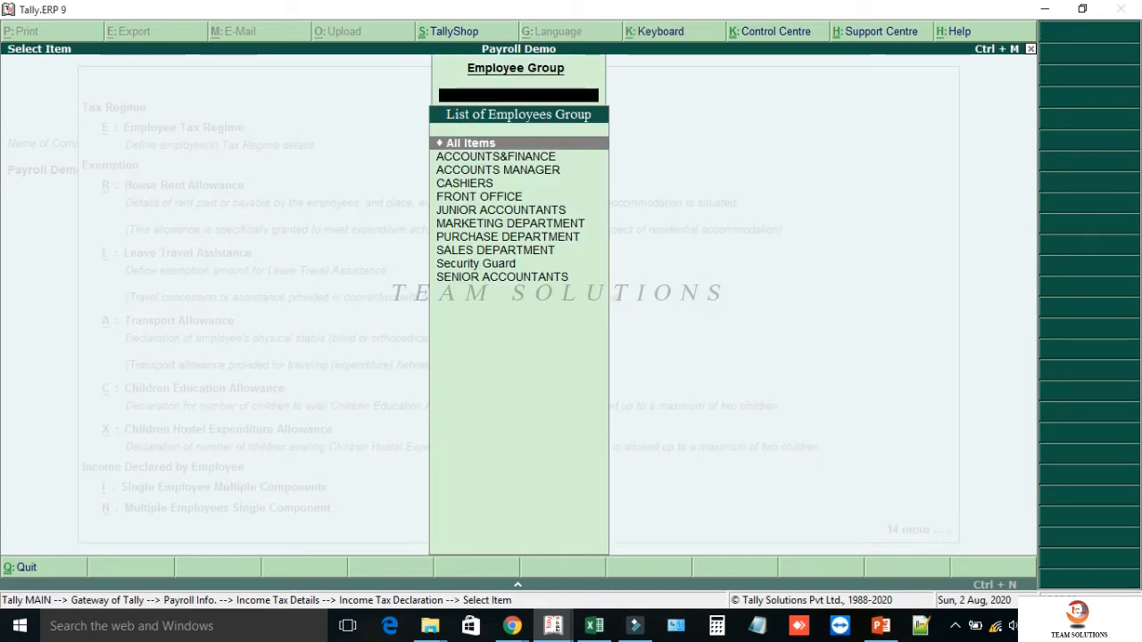
pyautogui.press('Return')
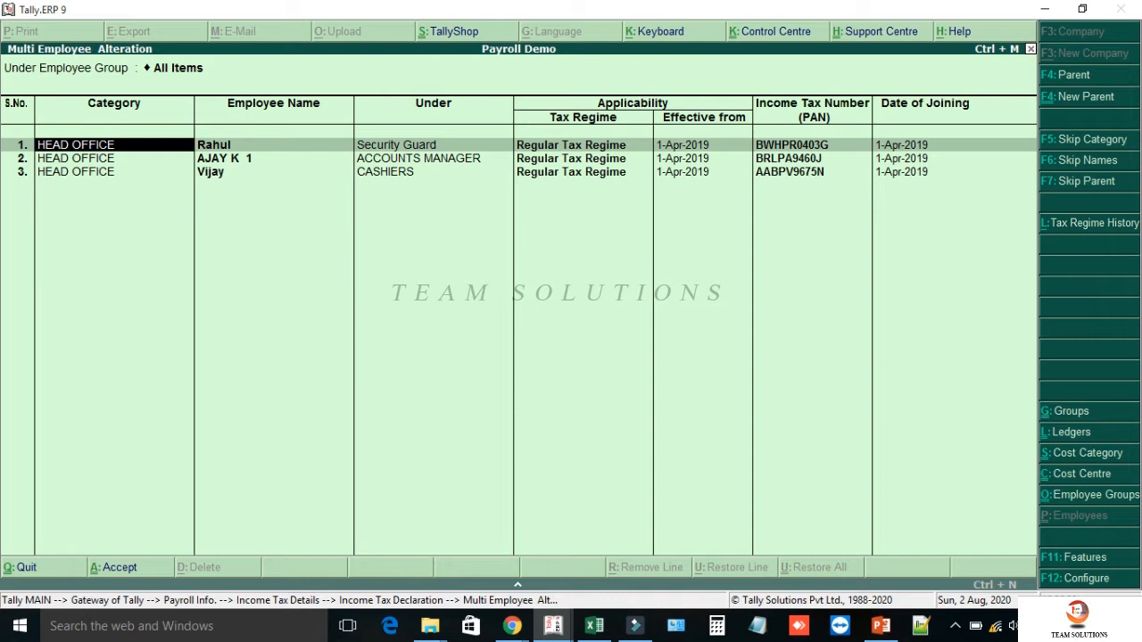
pyautogui.press('Return')
pyautogui.press('Return')
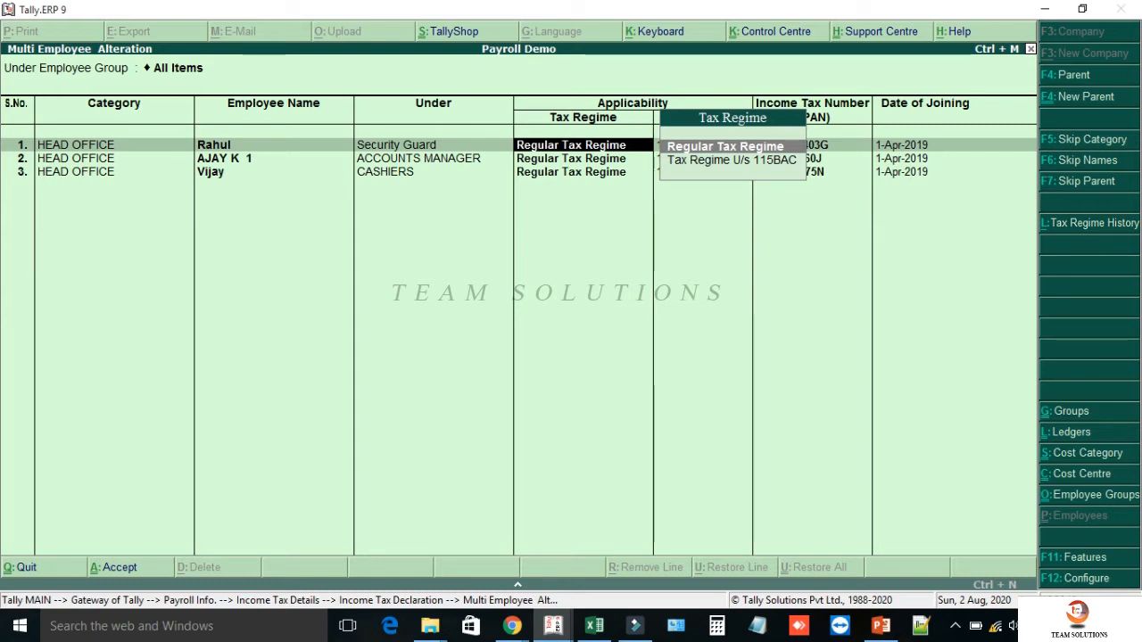
pyautogui.press('Down')
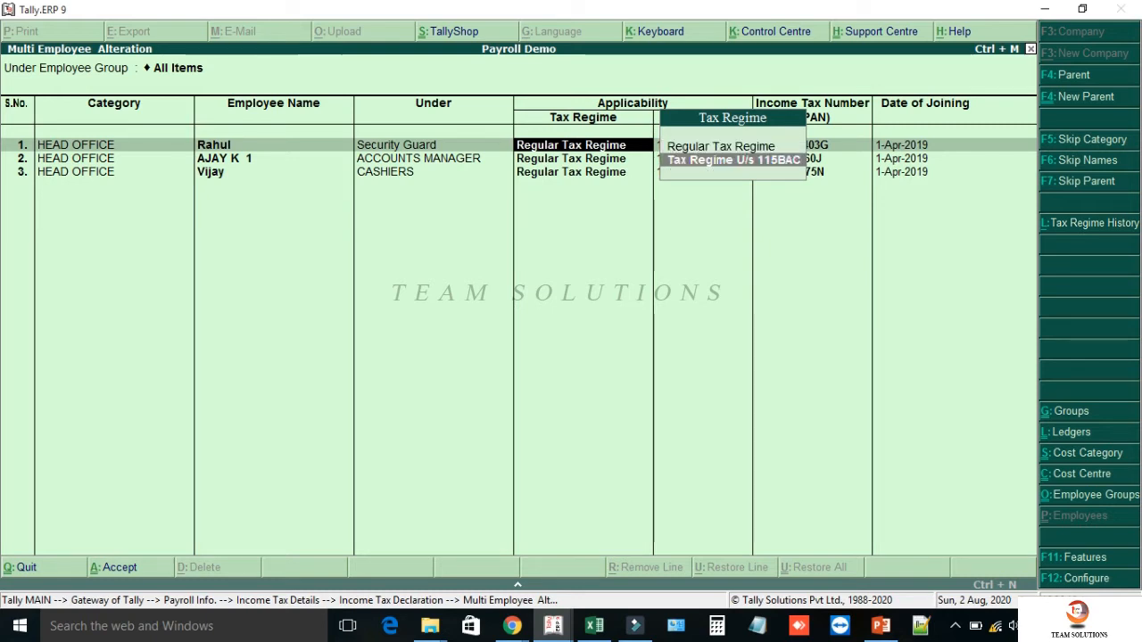
pyautogui.press('Return')
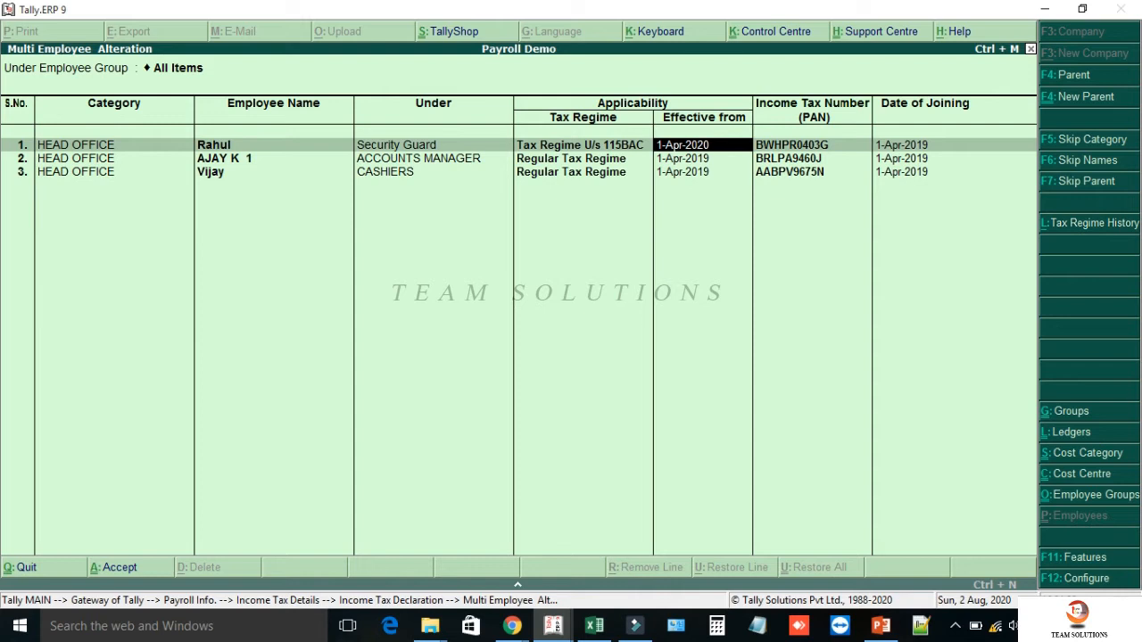
pyautogui.press('Return')
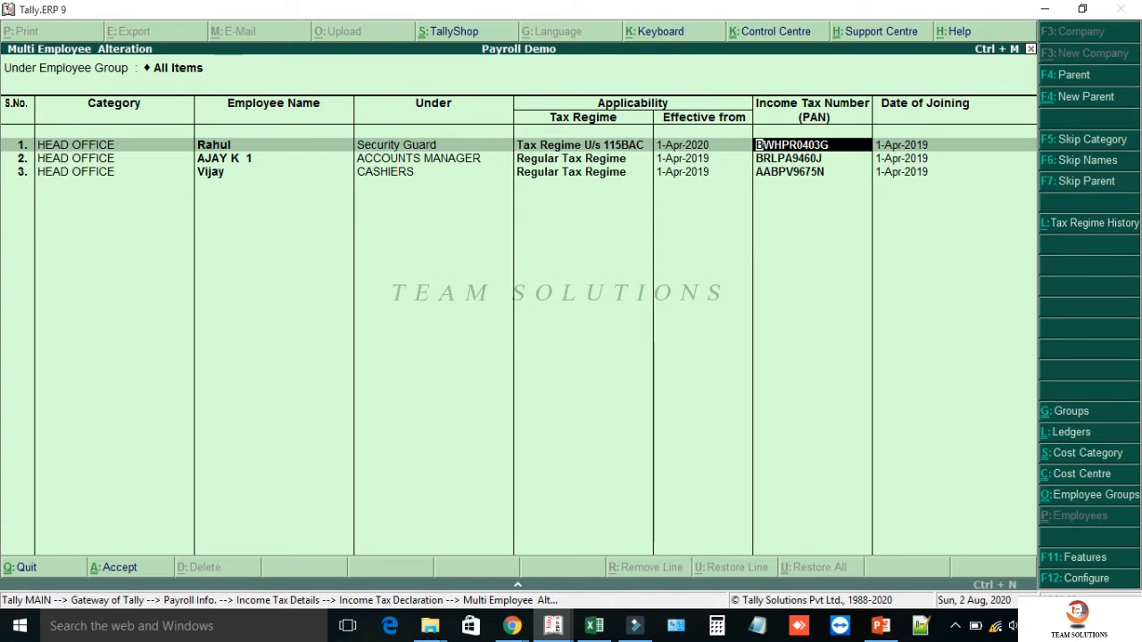
pyautogui.press('Escape')
pyautogui.press('y')
pyautogui.press('Escape')
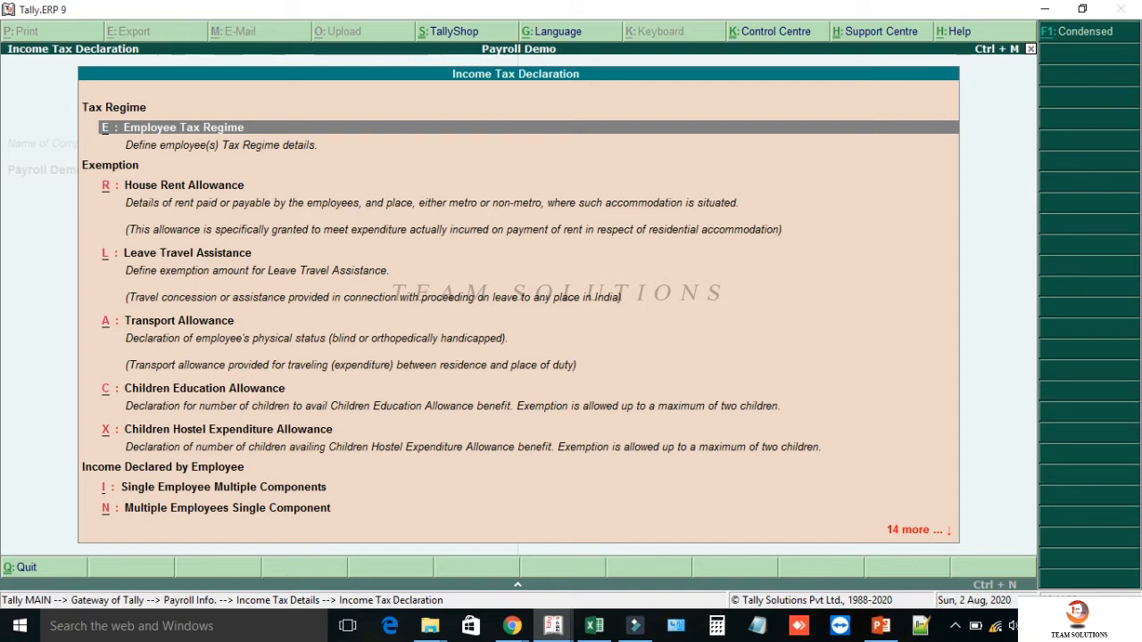
# Open the House Rent Allowance declaration for the Accounts Manager employee under the Regular Tax Regime.
pyautogui.press('Down')
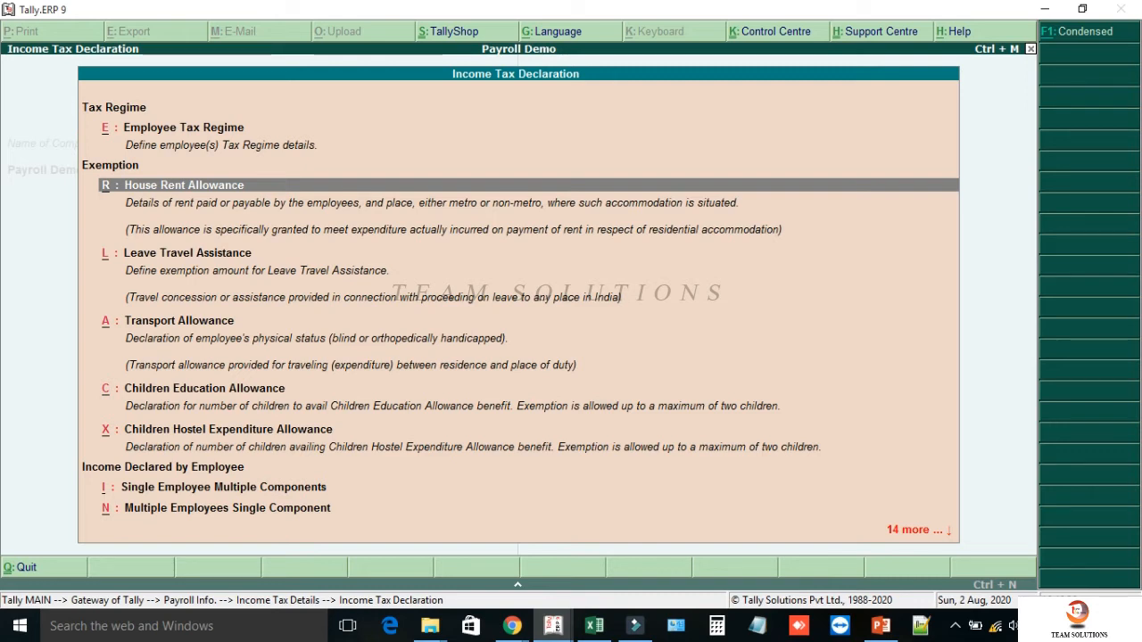
pyautogui.press('Return')
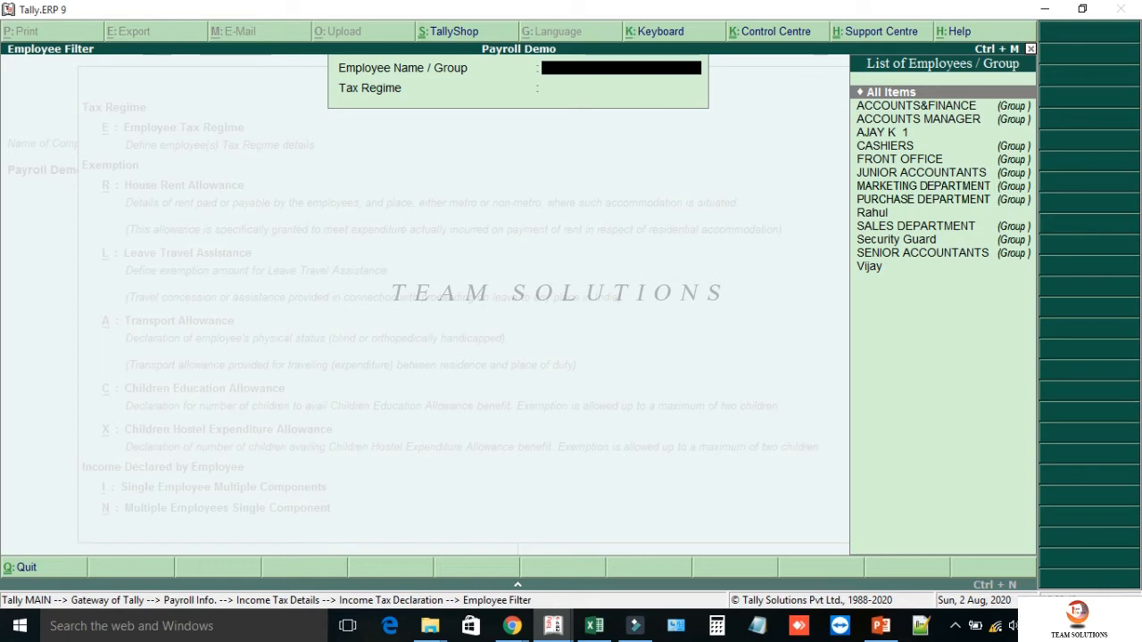
pyautogui.press('Return')
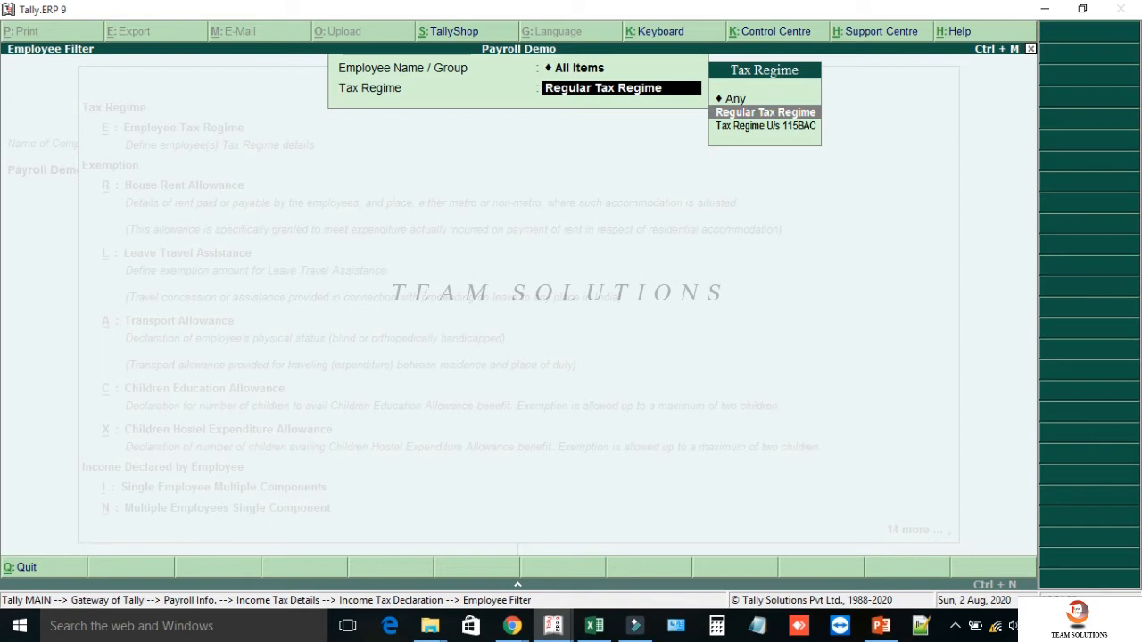
pyautogui.press('Up')
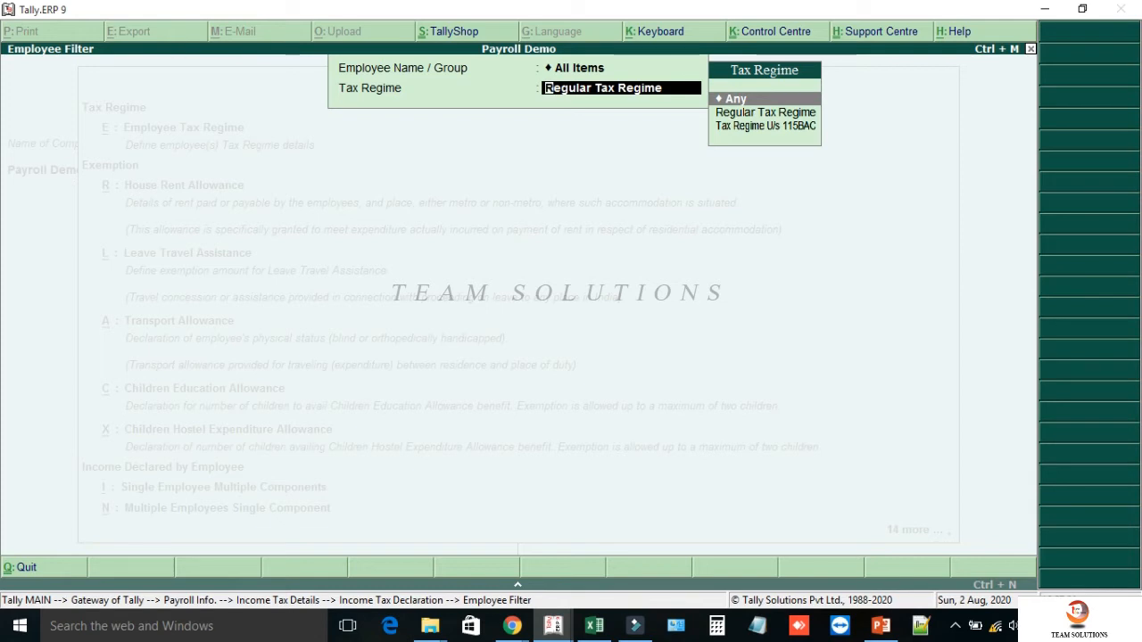
pyautogui.press('BackSpace')
pyautogui.write('Aja')
pyautogui.press('Return')
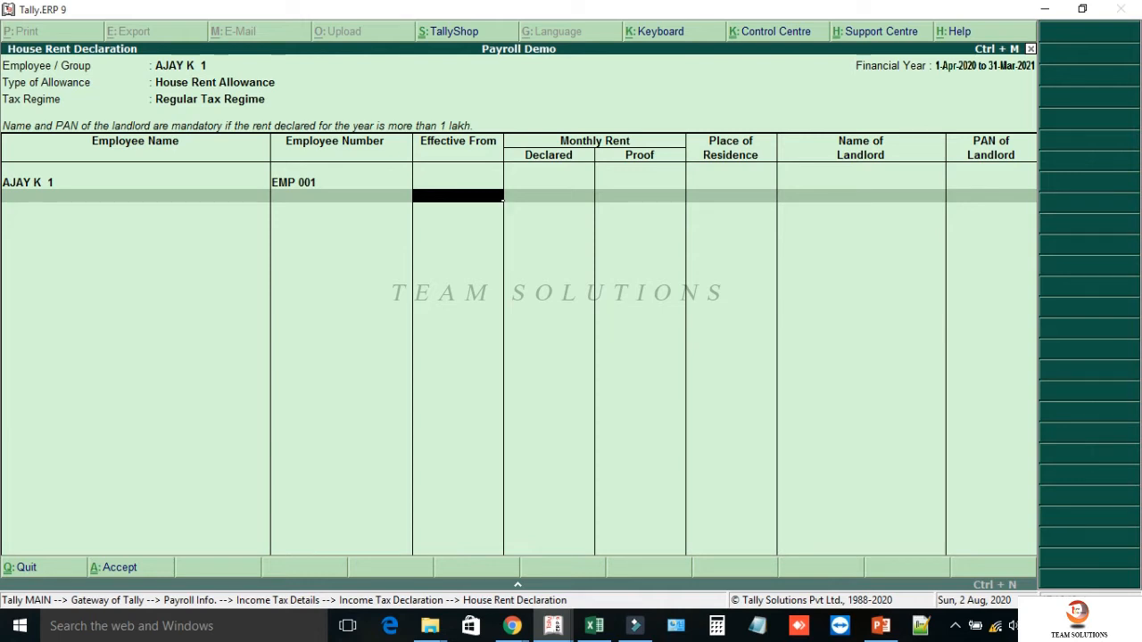
# Declare a monthly rent of 10,000 with proof of 10,000, effective from 1-4-2020, for a Non Metro residence.
pyautogui.write('1.4.')
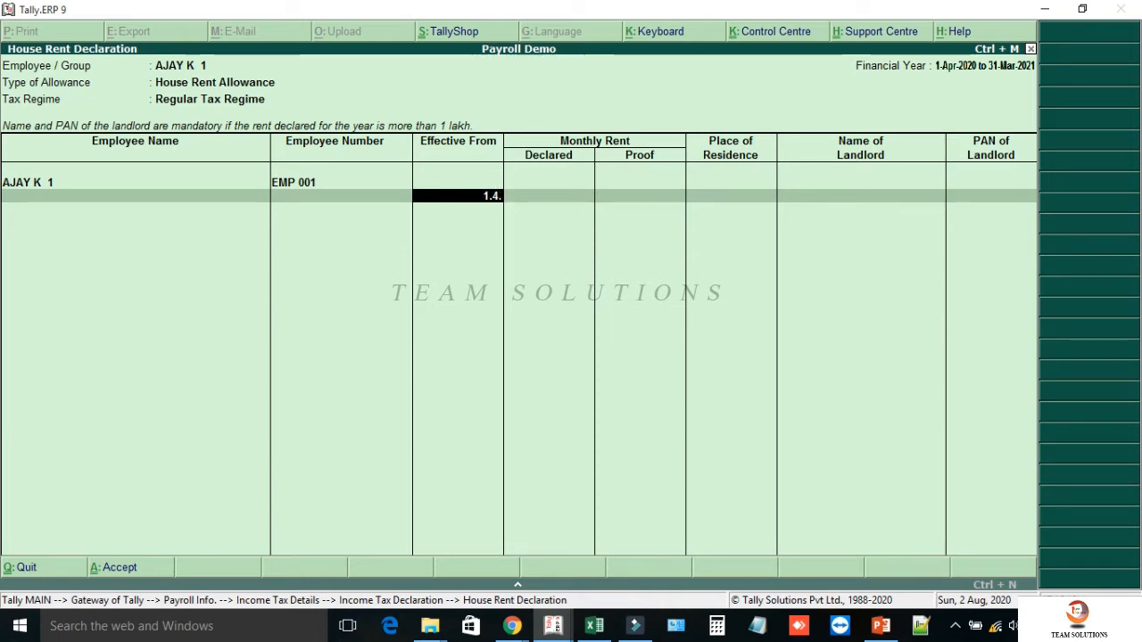
pyautogui.write('2020')
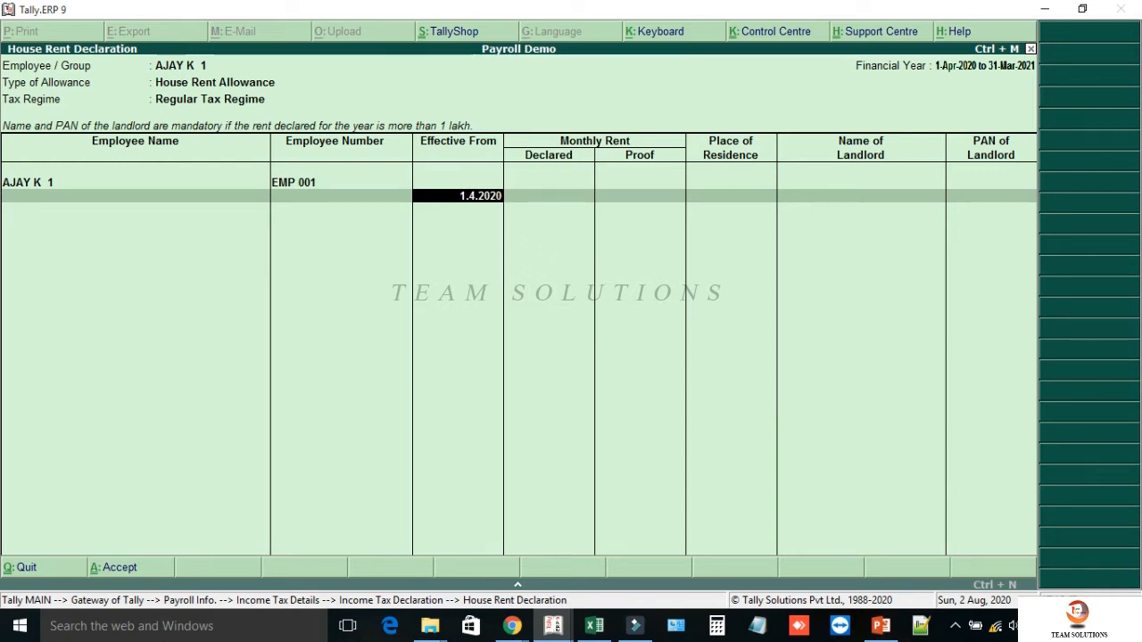
pyautogui.press('Return')
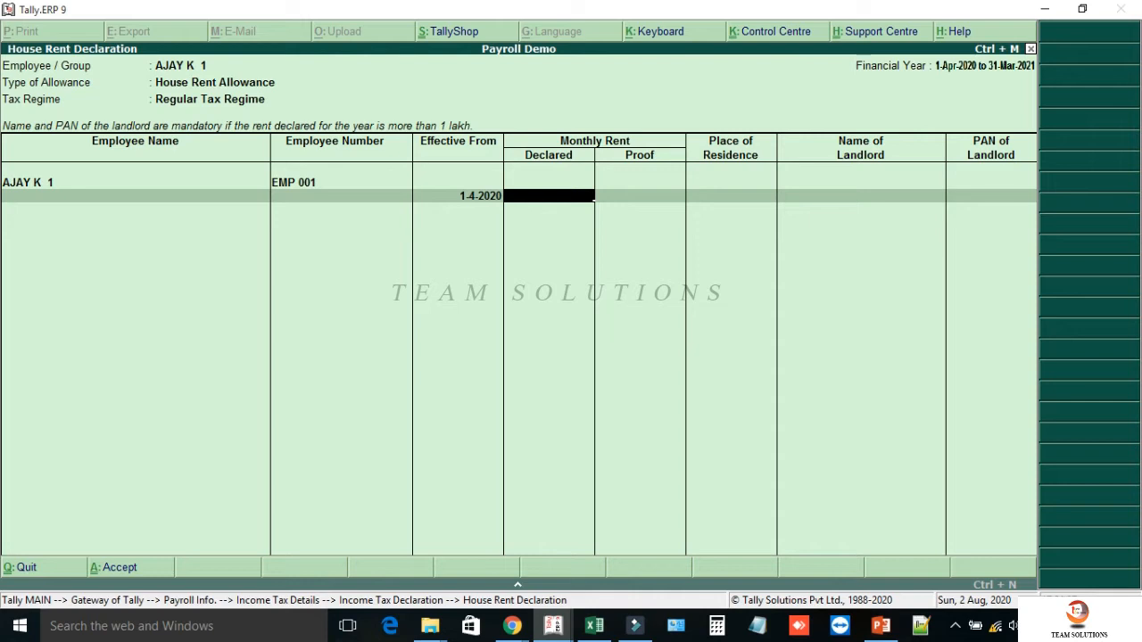
pyautogui.write('10000')
pyautogui.press('Return')
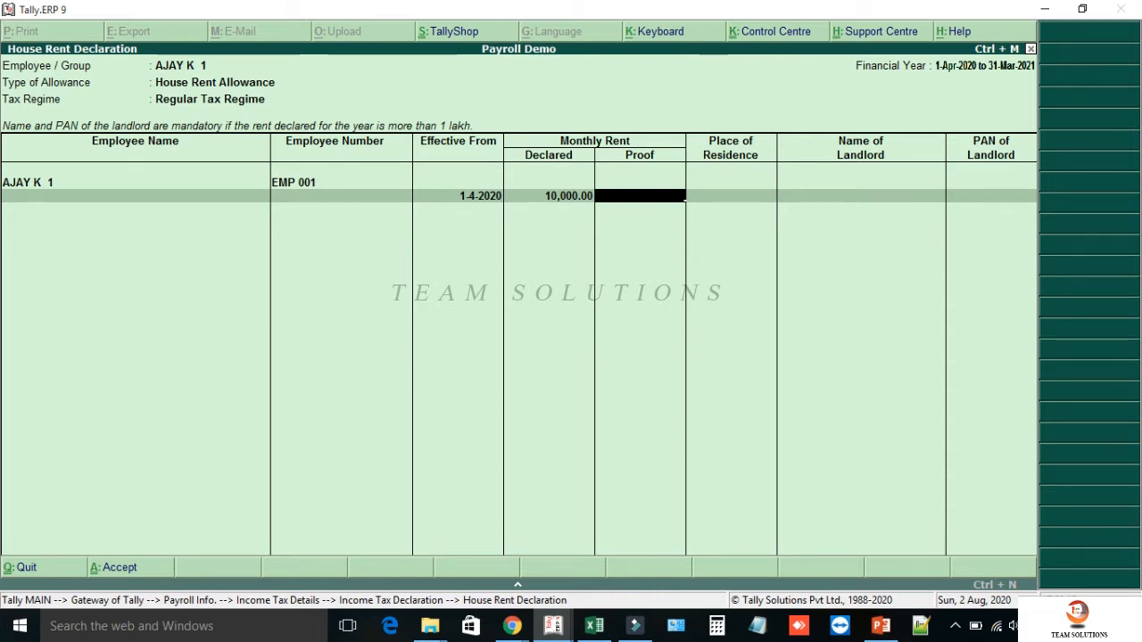
pyautogui.write('10000')
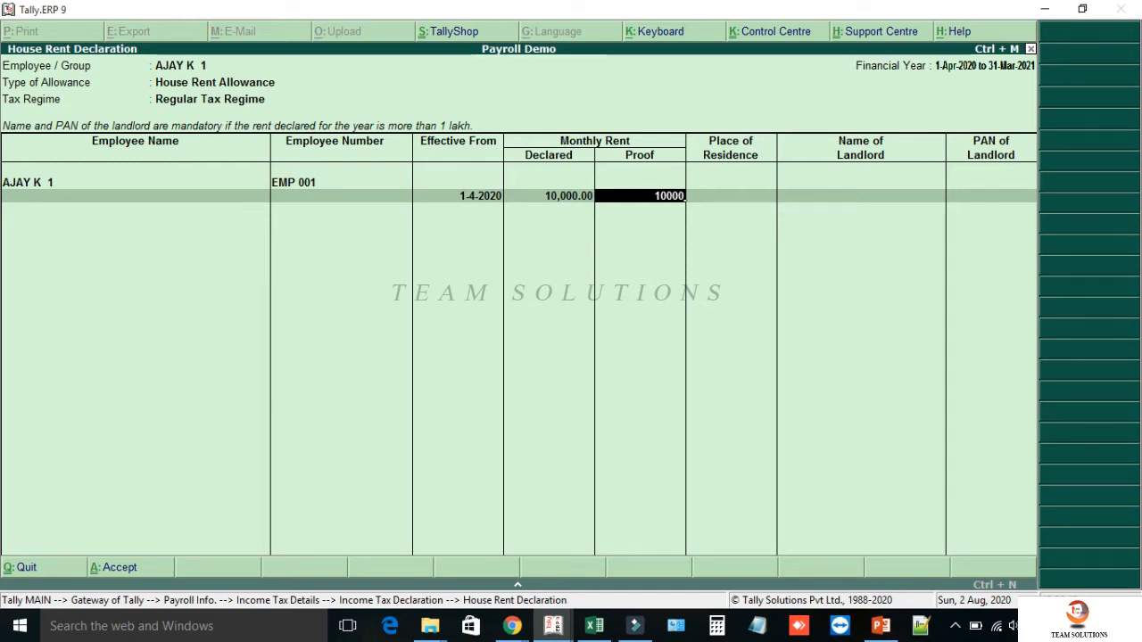
pyautogui.press('Return')
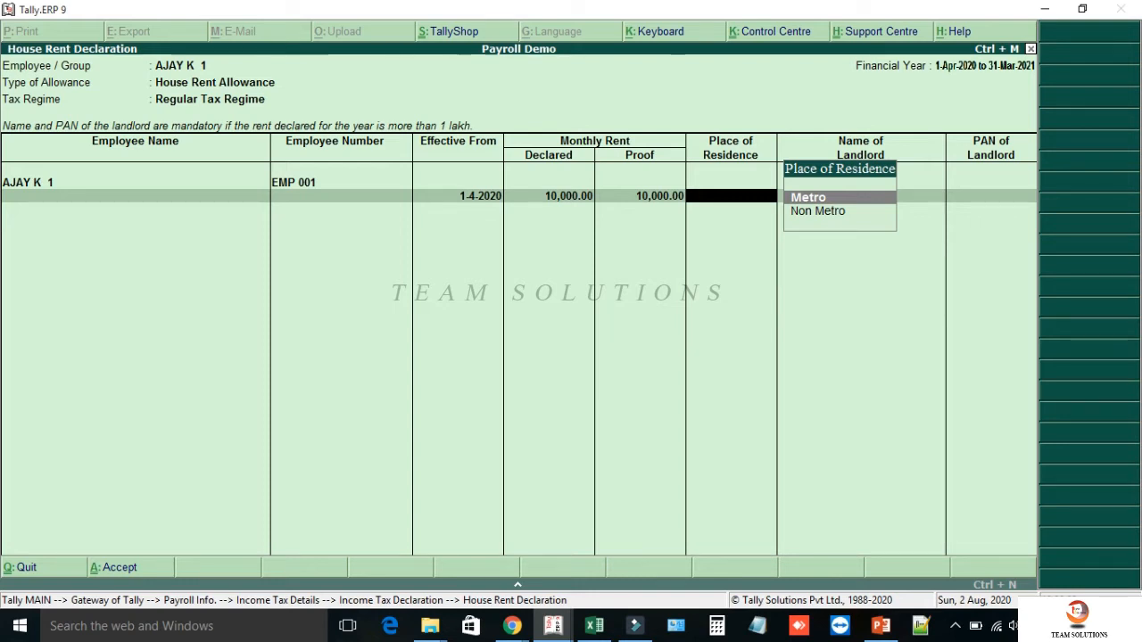
pyautogui.press('Down')
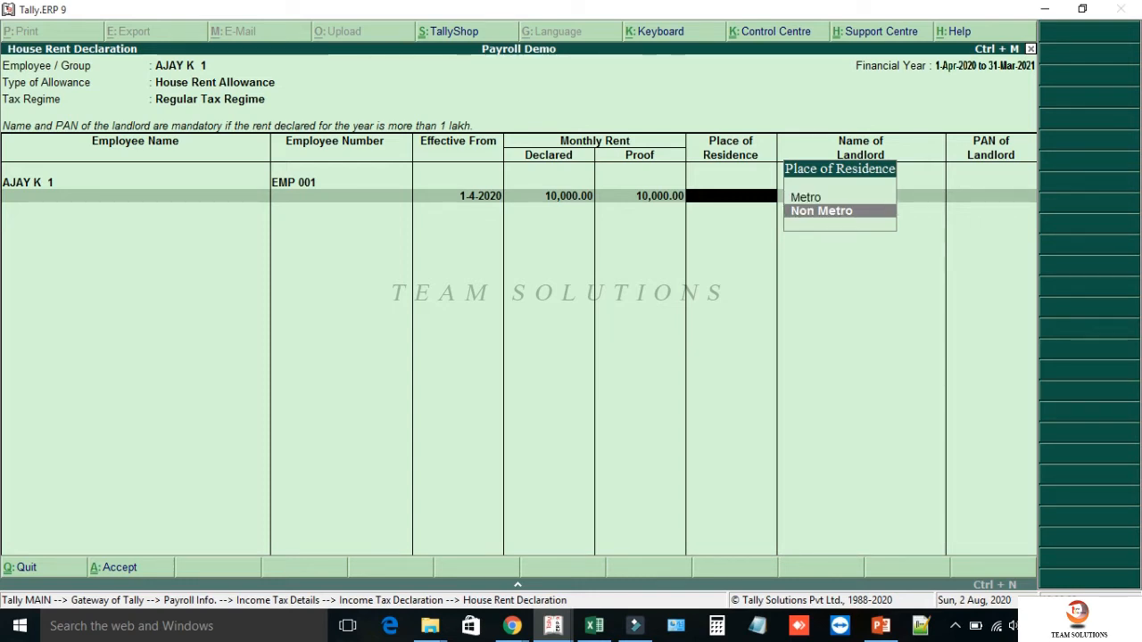
pyautogui.press('Return')
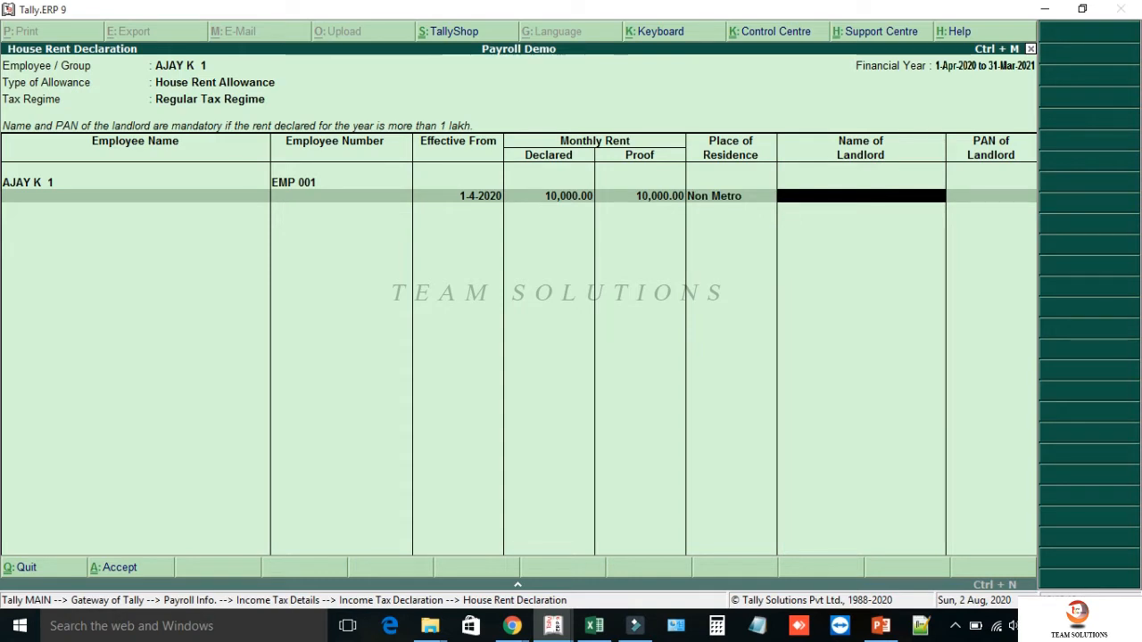
# Enter the landlord's name and PAN for the Accounts Manager employee's rent and accept the House Rent Declaration.
pyautogui.write('Kumar')
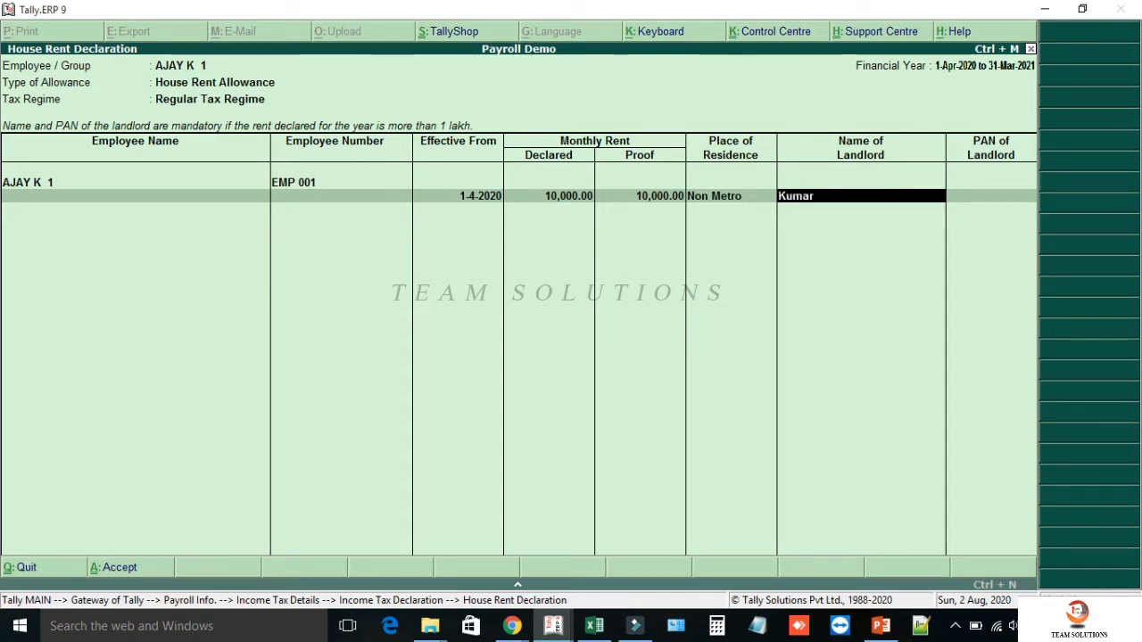
pyautogui.press('Return')
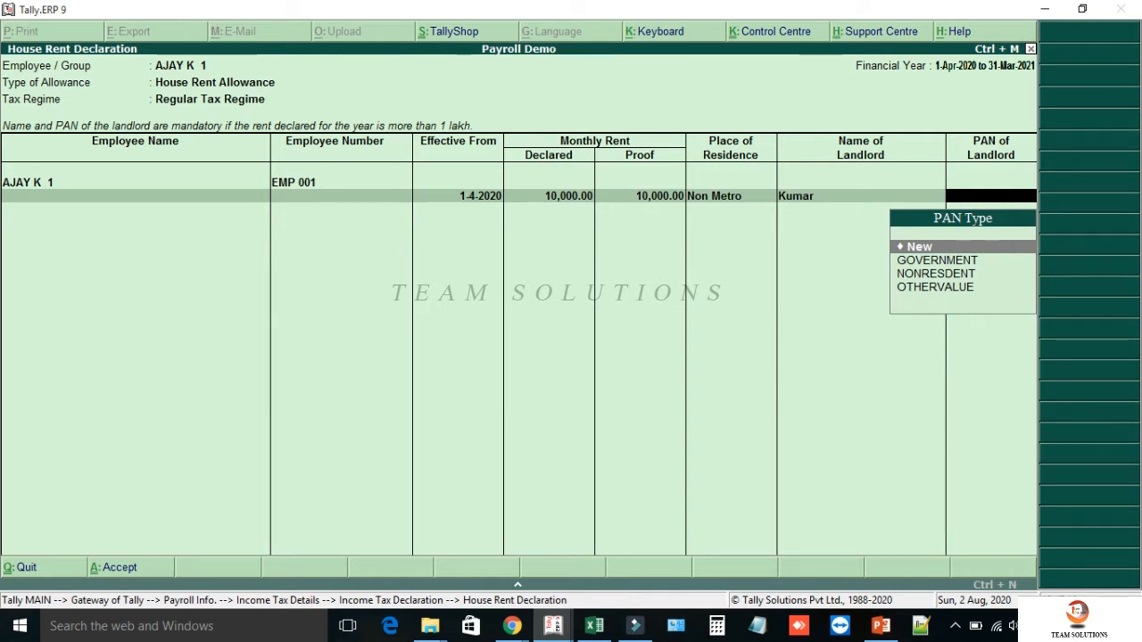
pyautogui.press('Return')
pyautogui.write('WBTPK1256L')
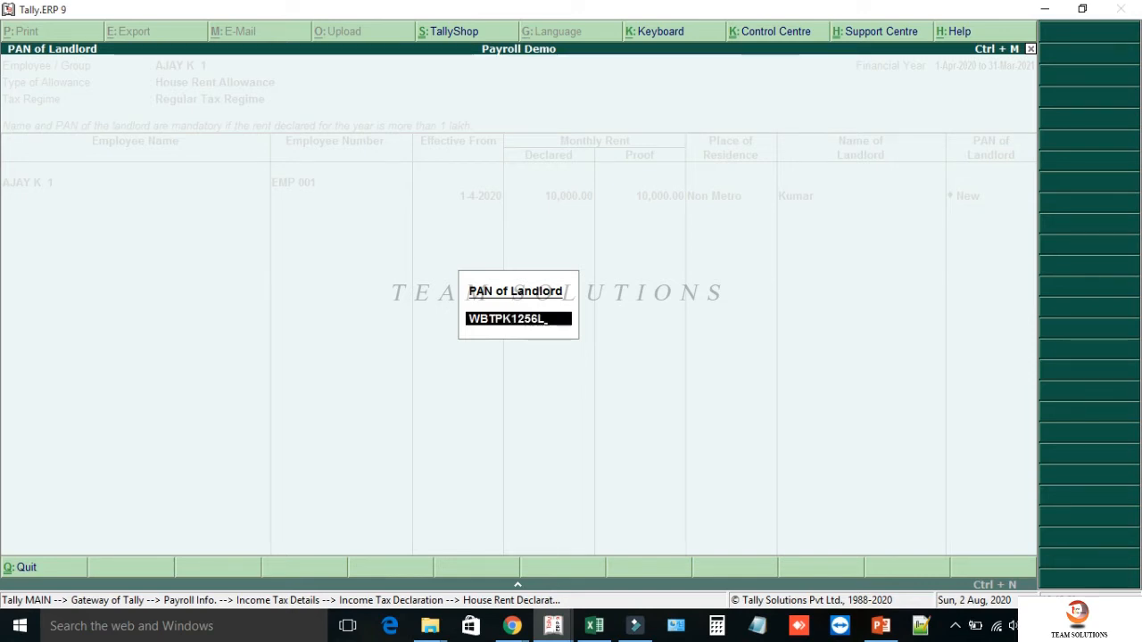
pyautogui.press('Return')
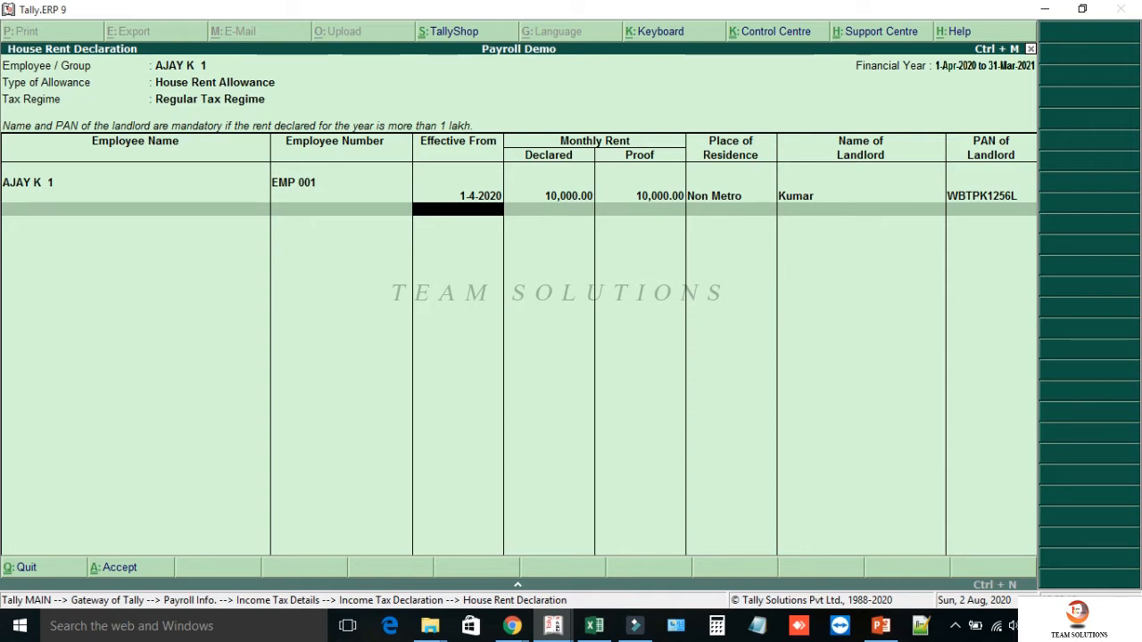
pyautogui.press('Return')
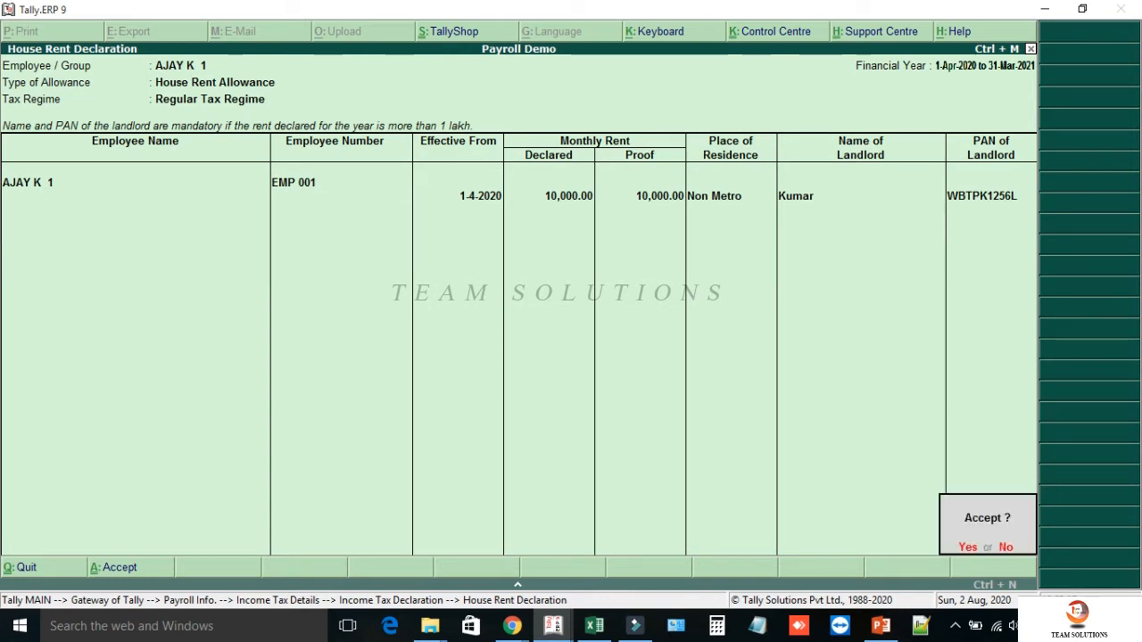
pyautogui.press('Return')
# Open the House Rent Declaration for All Items with the tax regime set to Any.
pyautogui.press('Up')
pyautogui.press('Up')
pyautogui.press('Up')
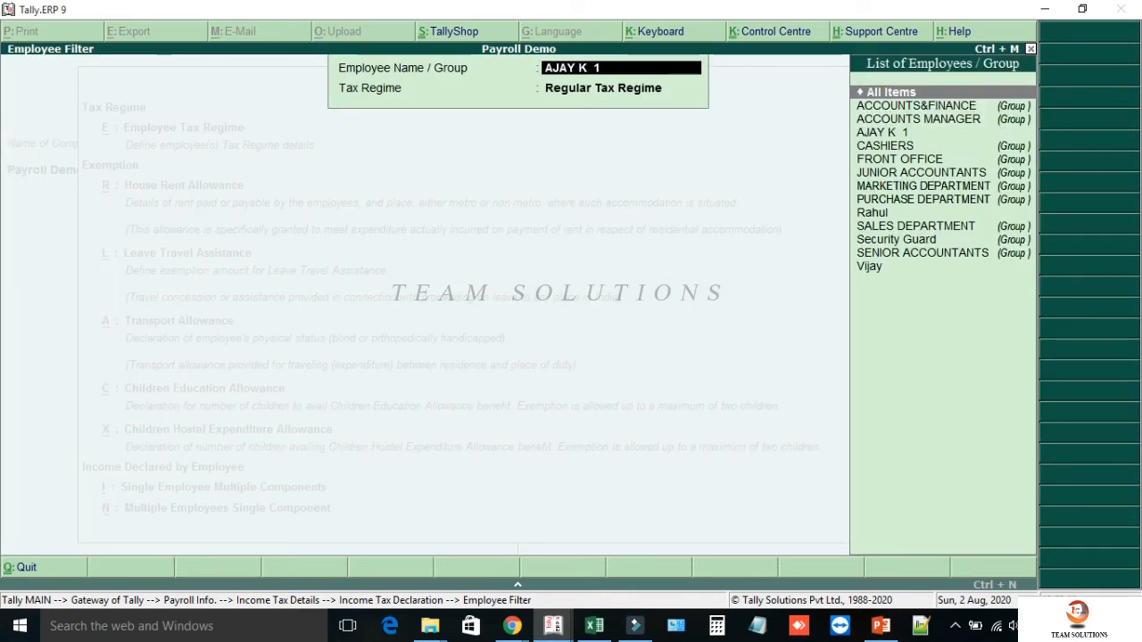
pyautogui.press('Return')
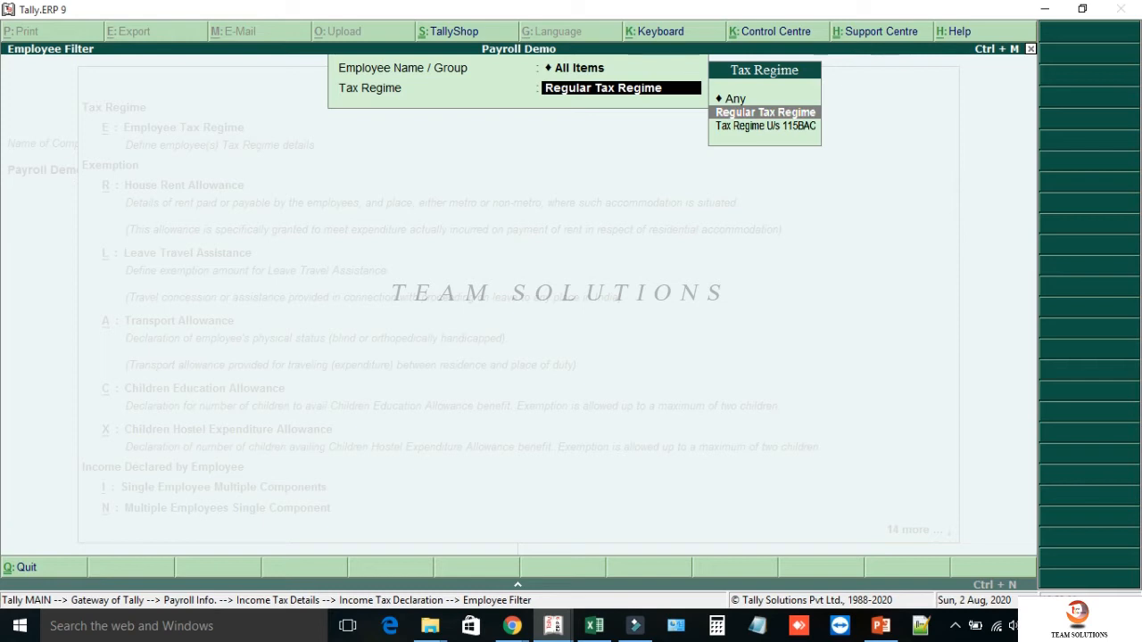
pyautogui.press('Up')
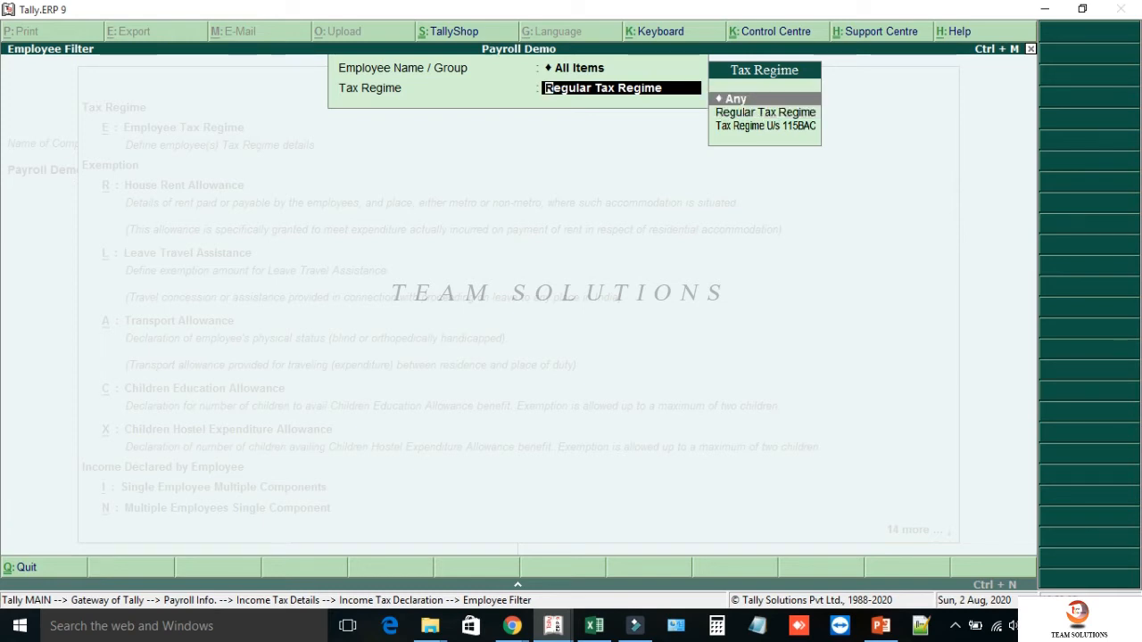
pyautogui.press('Return')
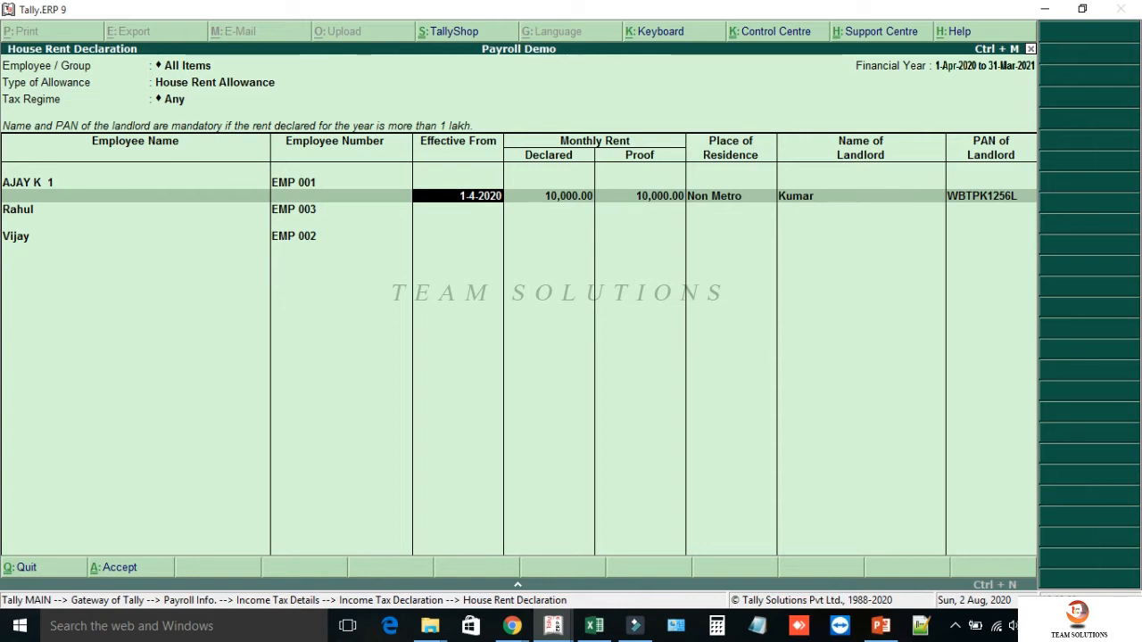
# Declare the Security Guard employee's monthly rent as 7,000 with proof of 7,000, effective from 1-5-2020, for a Non Metro residence.
pyautogui.press('Return')
pyautogui.press('Return')
pyautogui.press('Return')
pyautogui.press('Return')
pyautogui.press('Return')
pyautogui.press('Return')
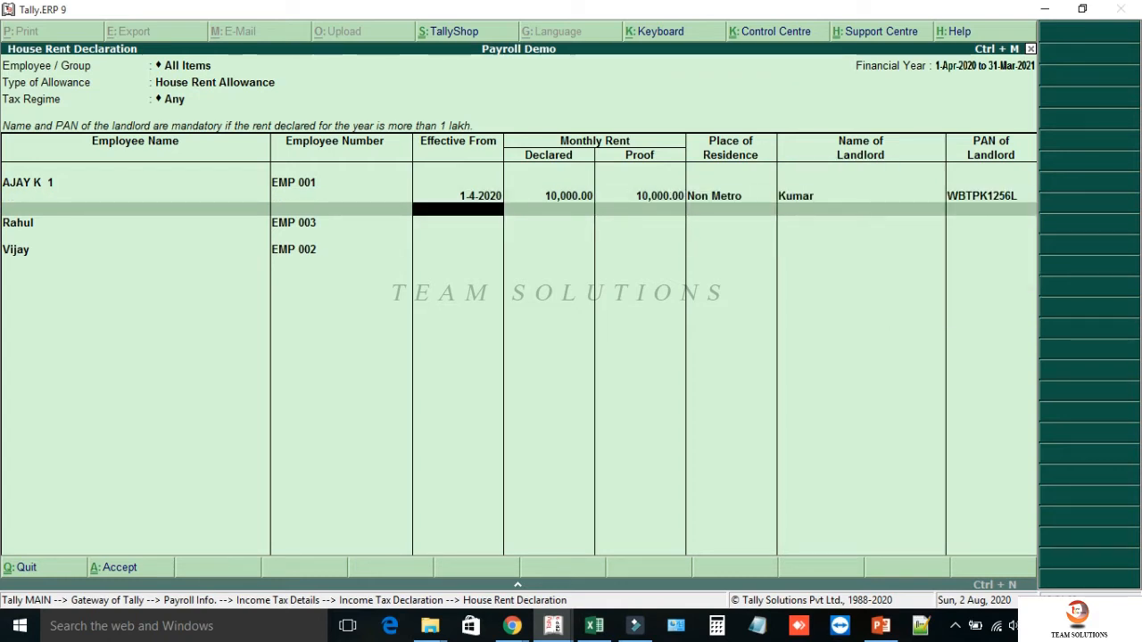
pyautogui.press('Return')
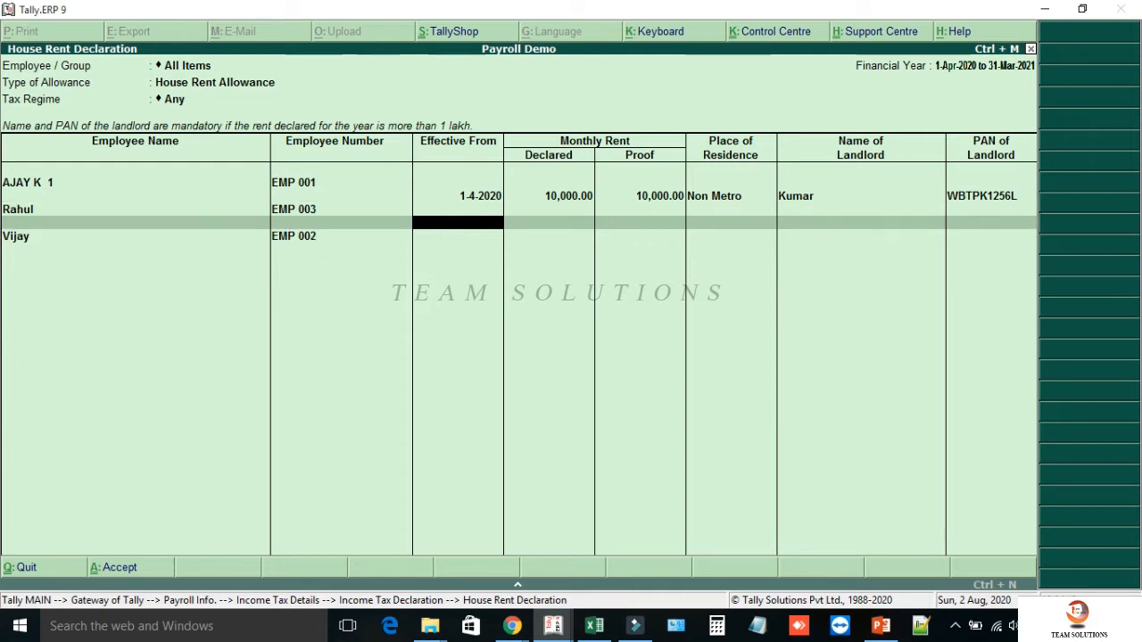
pyautogui.write('1.5')
pyautogui.press('Return')
pyautogui.write('7,000')
pyautogui.press('Return')
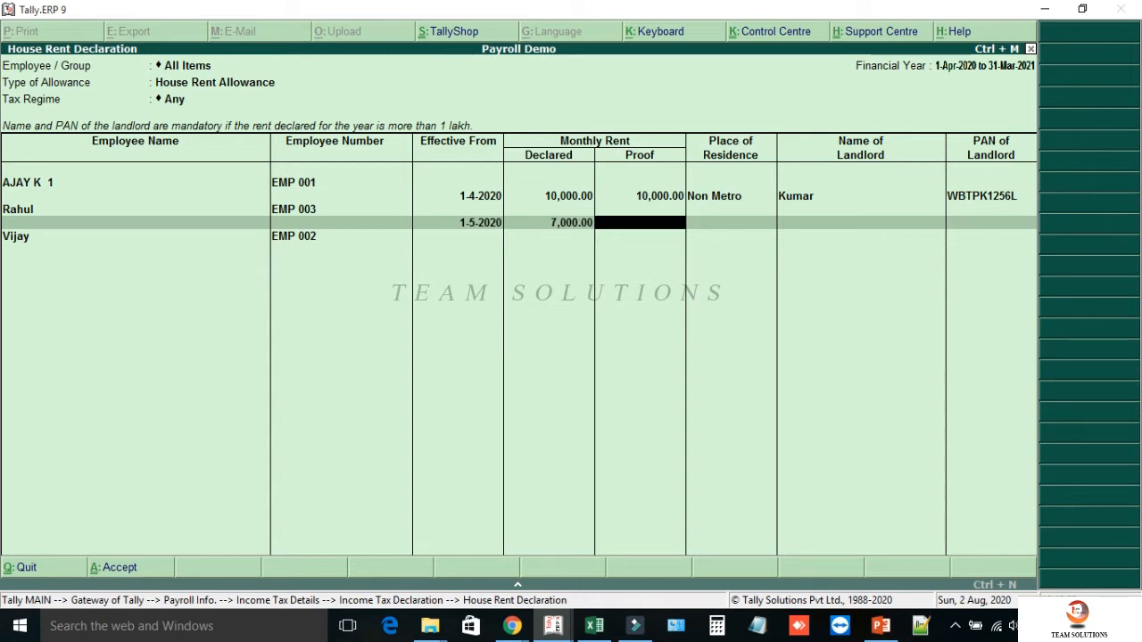
pyautogui.write('7000')
pyautogui.press('Return')
pyautogui.press('Down')
pyautogui.press('Return')
# Enter the landlord's name and PAN for the Security Guard employee's rent and accept the declaration for all employees.
pyautogui.write('Ravi')
pyautogui.press('Return')
pyautogui.press('Return')
pyautogui.write('XHLPR9734K')
pyautogui.press('Return')
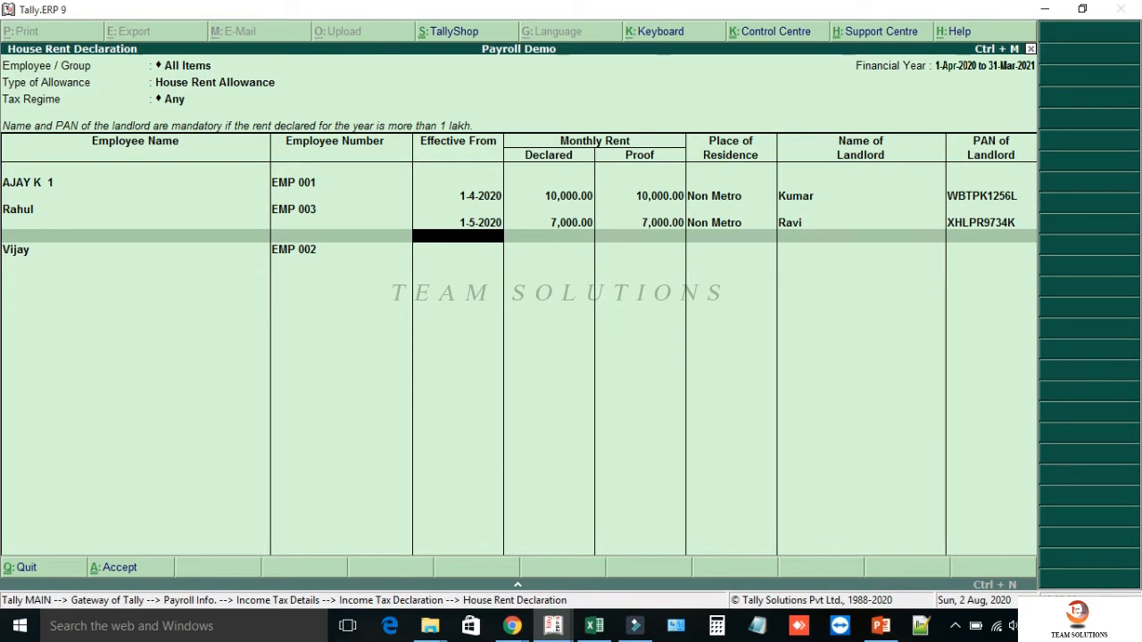
pyautogui.press('Return')
pyautogui.press('Return')
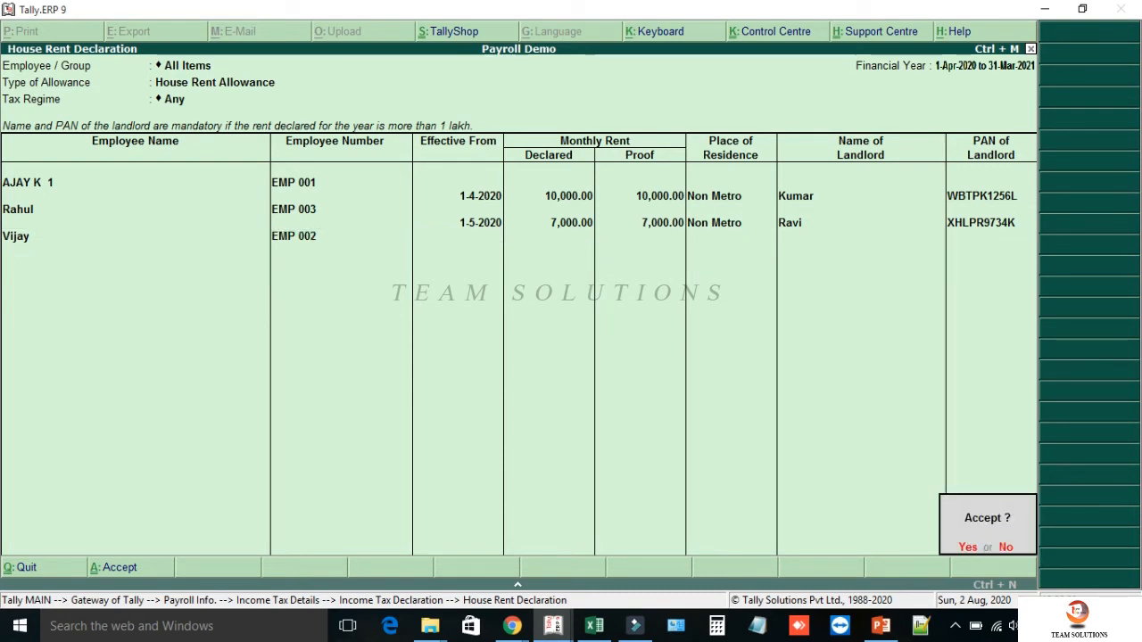
pyautogui.press('Return')
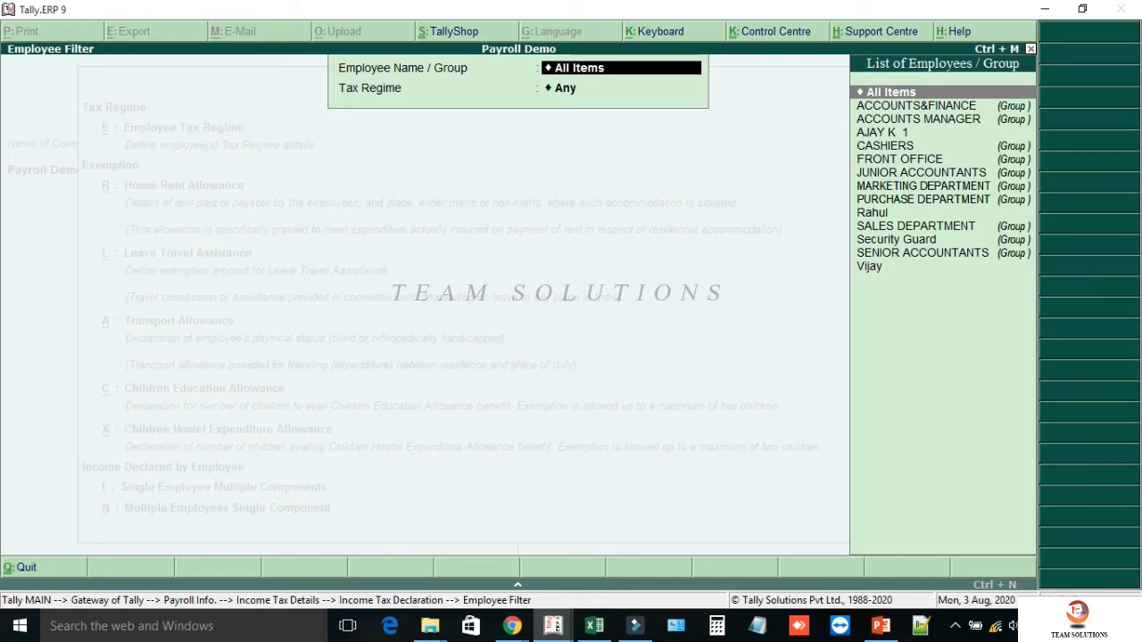
# Try defining a Leave Travel Assistance exemption for the Accounts Manager employee, effective from 15-4-2020, and discard the entry.
pyautogui.press('Escape')
pyautogui.press('Down')
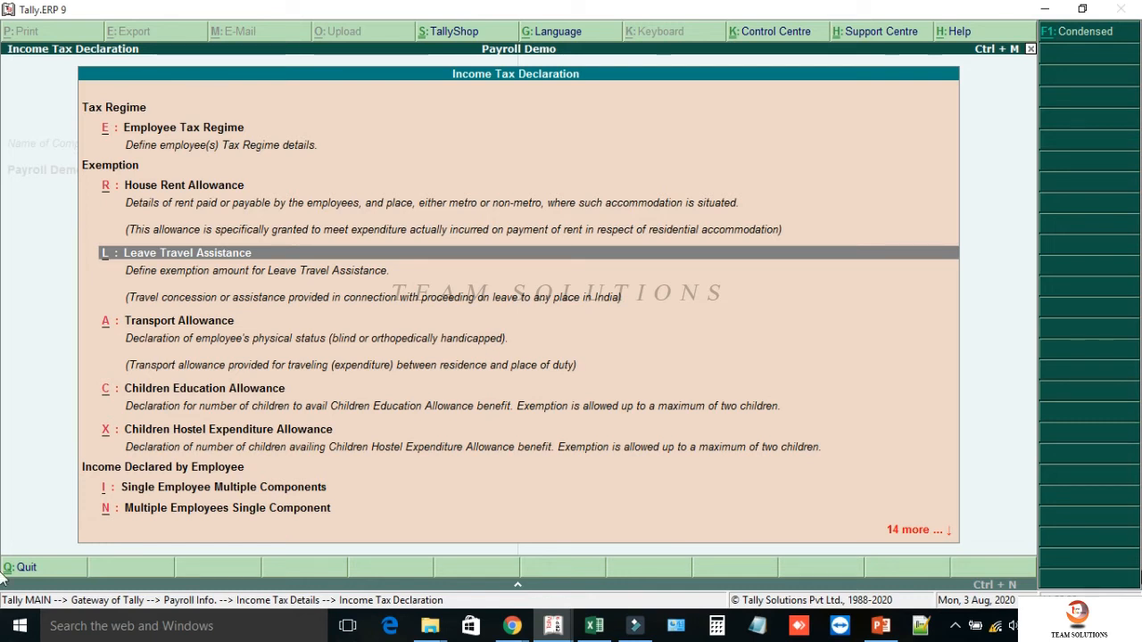
pyautogui.press('Return')
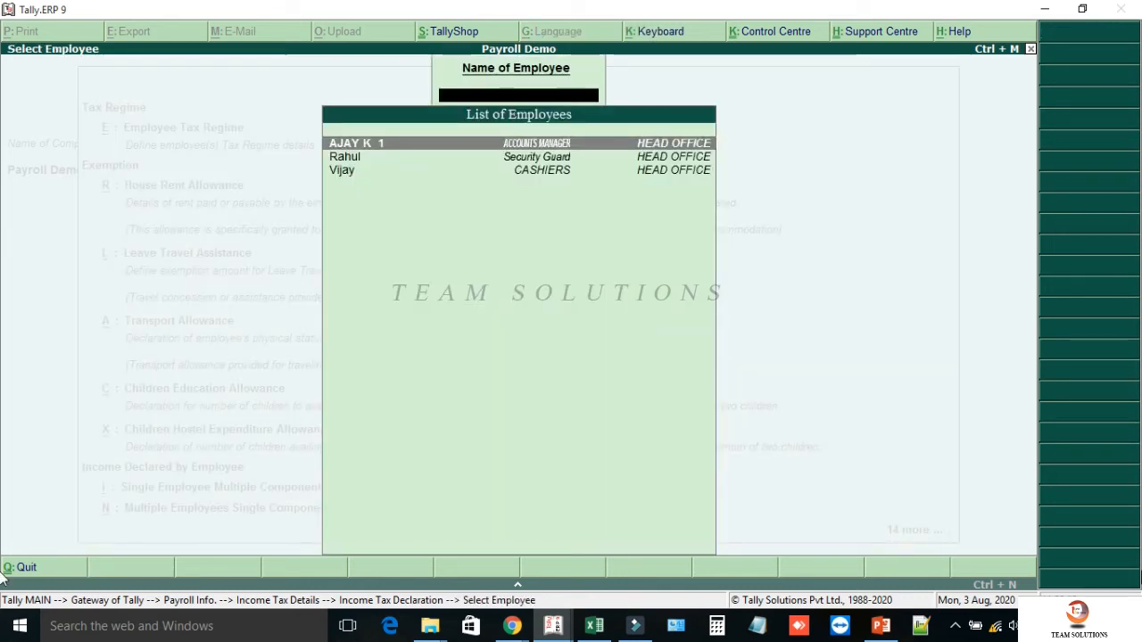
pyautogui.press('Return')
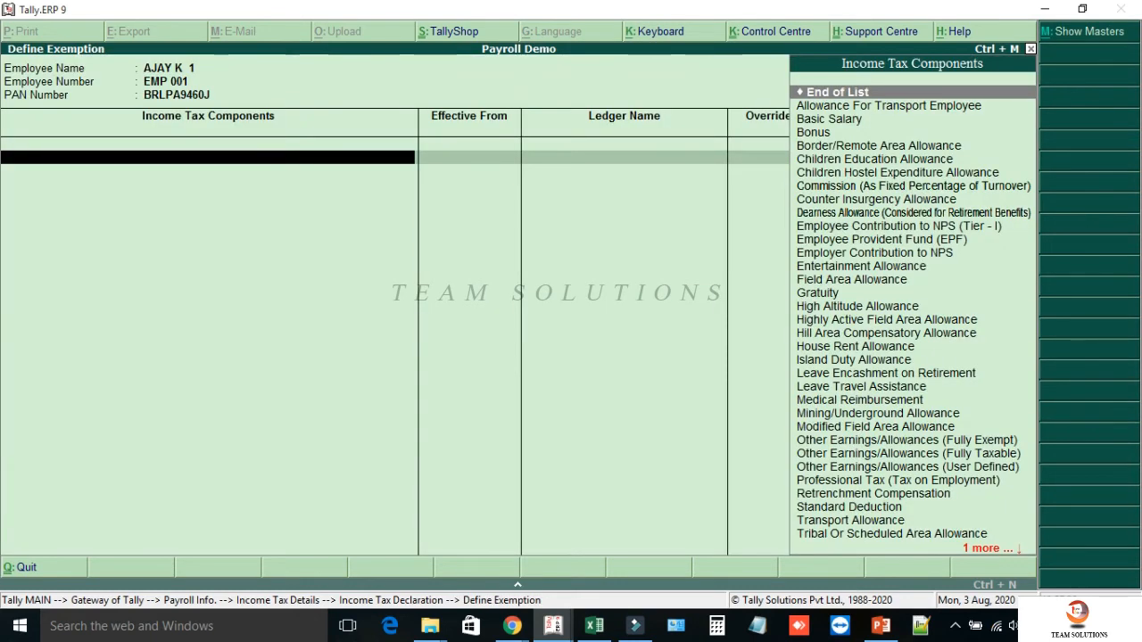
pyautogui.write('Le')
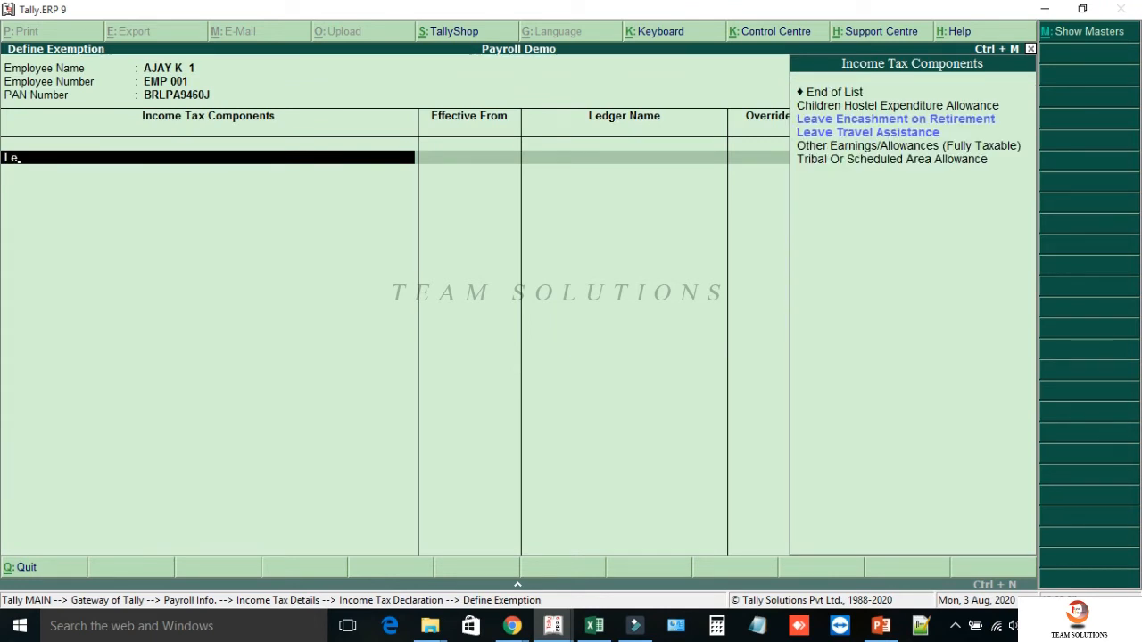
pyautogui.press('Down')
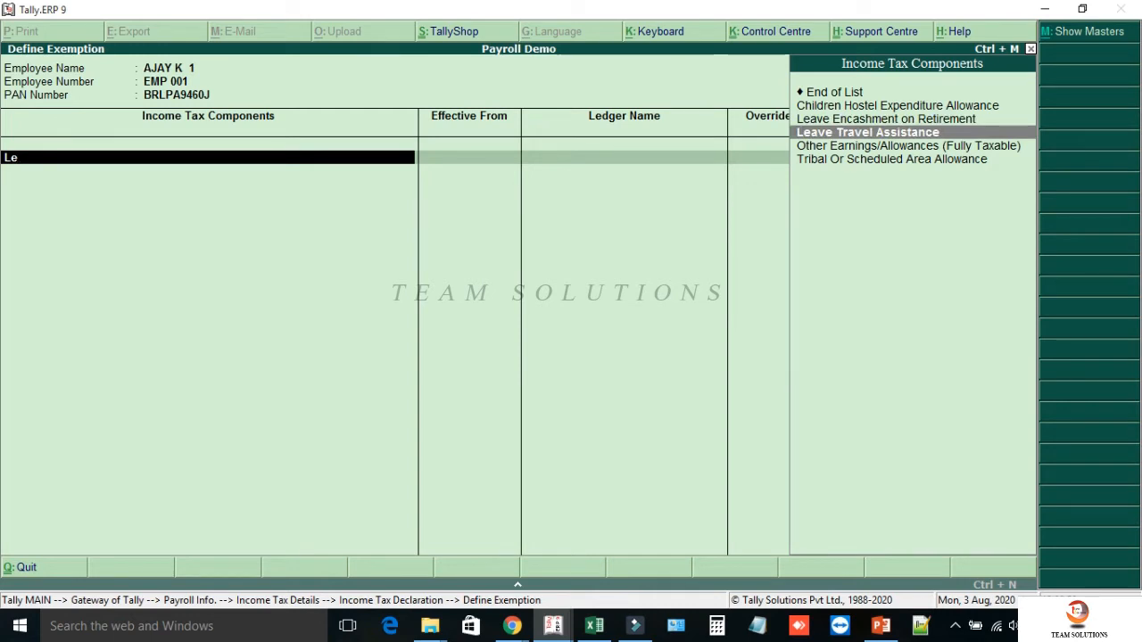
pyautogui.press('Return')
pyautogui.write('15.4')
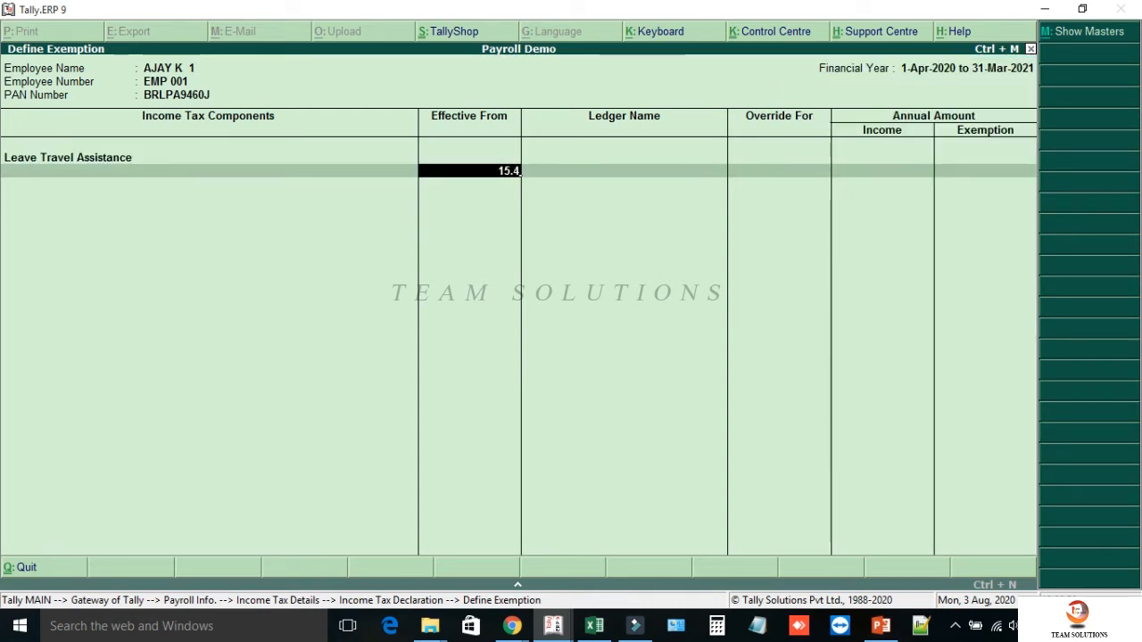
pyautogui.press('Return')
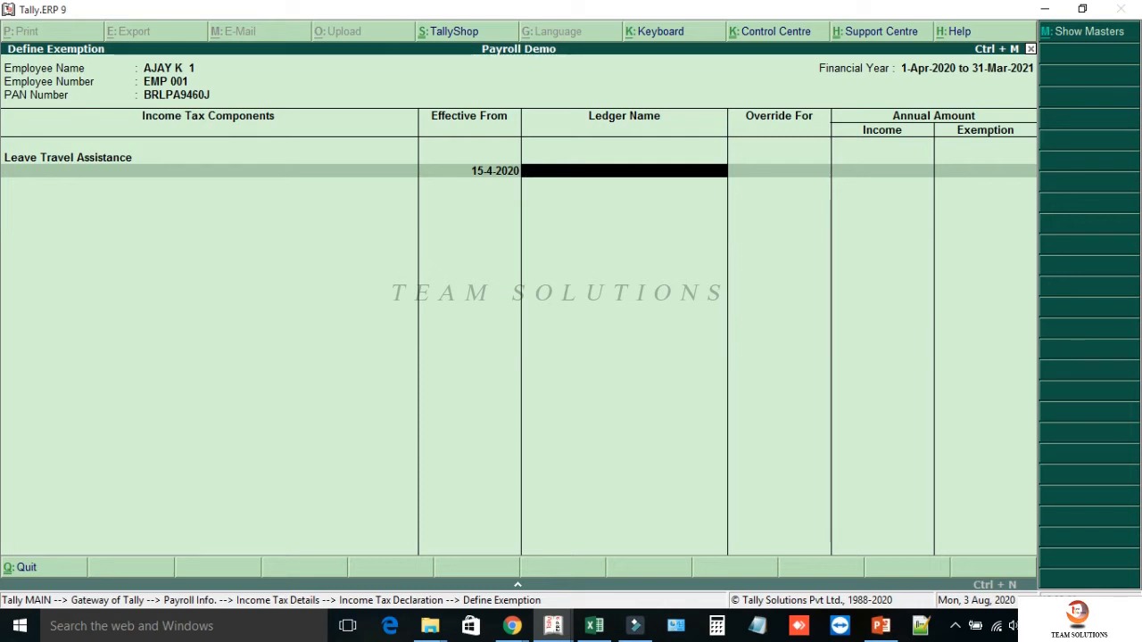
pyautogui.press('Escape')
pyautogui.press('y')
pyautogui.press('Escape')
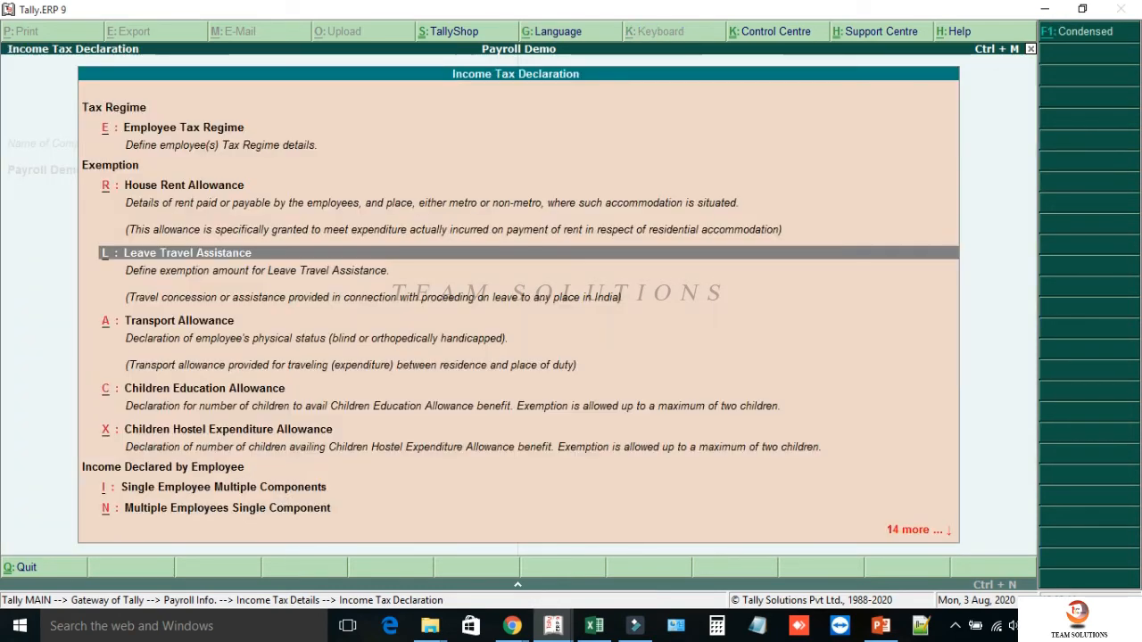
# Open the Transport Allowance declaration for All Items with the tax regime set to Any.
pyautogui.press('Down')
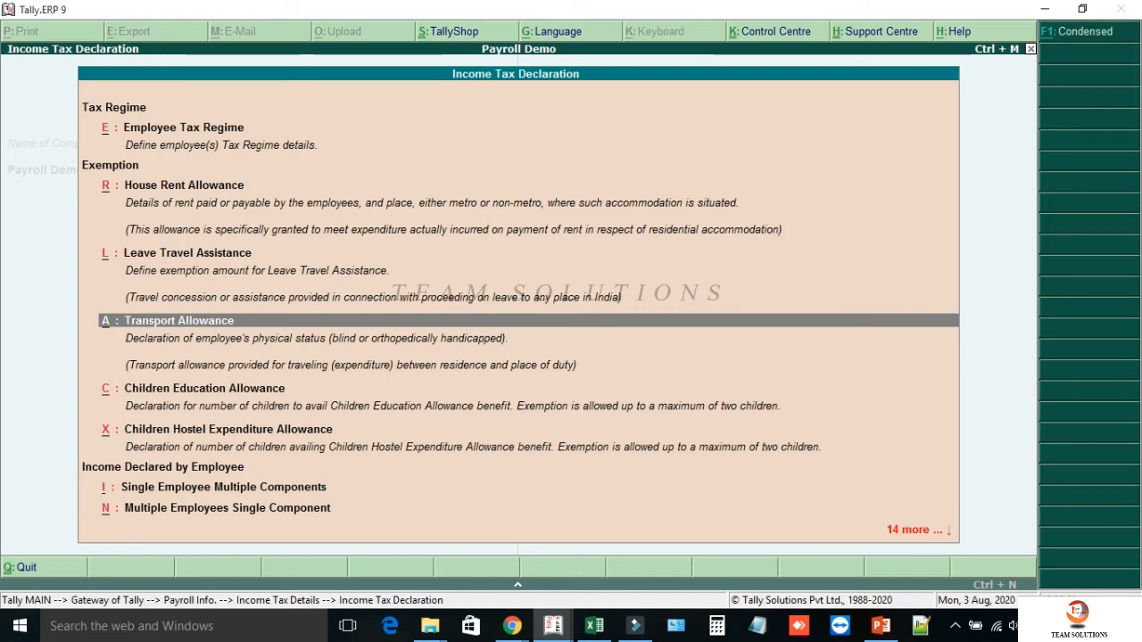
pyautogui.press('Return')
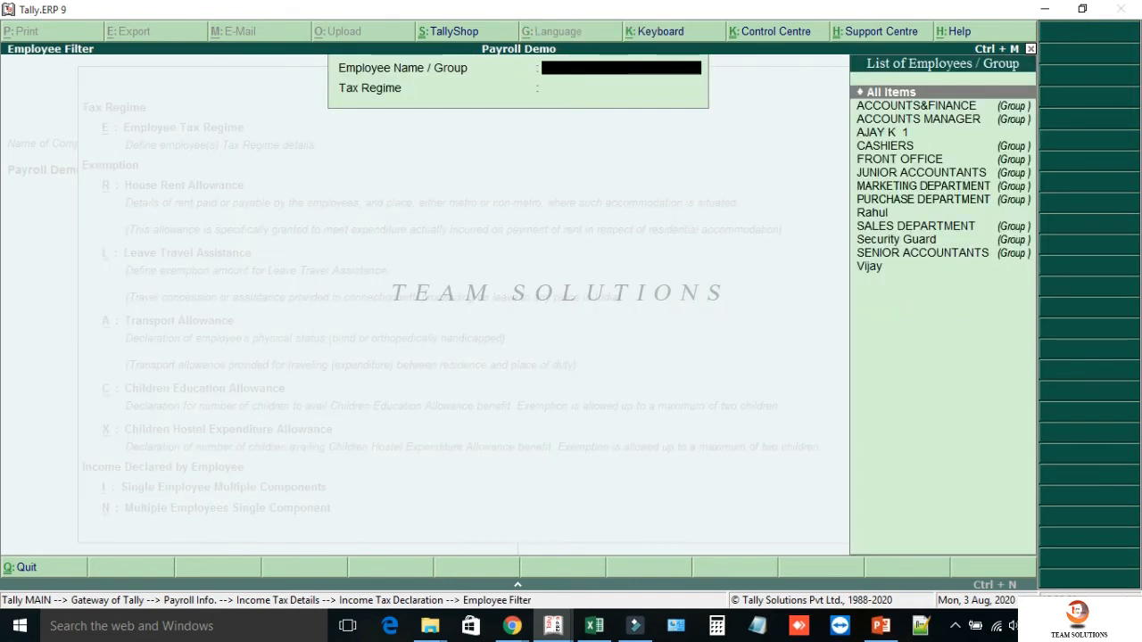
pyautogui.press('Return')
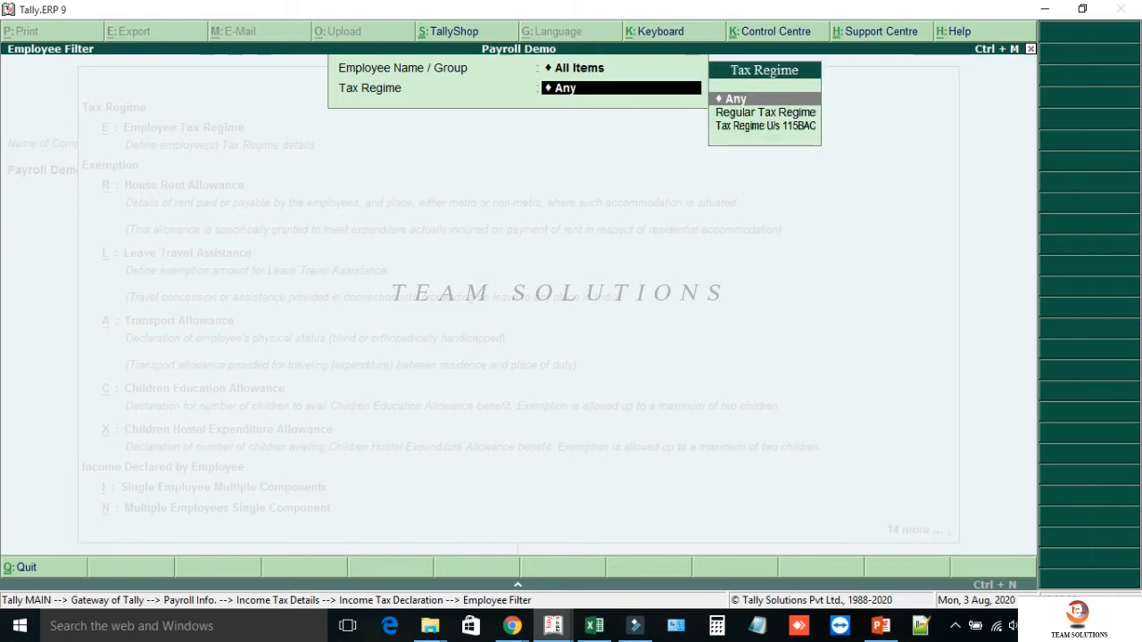
pyautogui.press('Return')
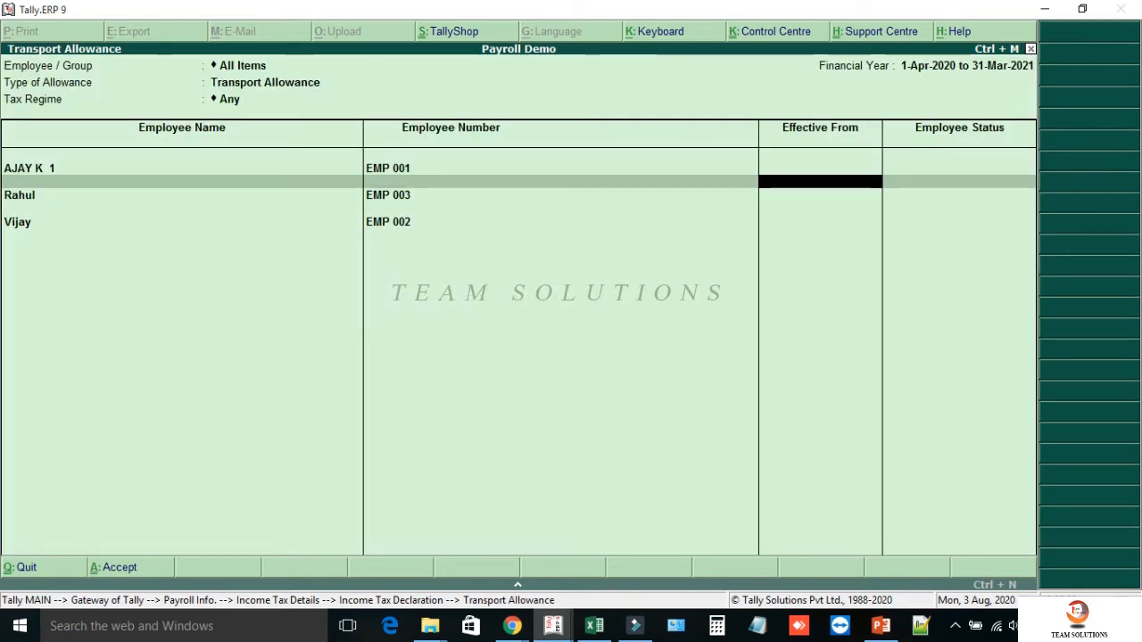
# Declare the Accounts Manager employee's status as Physically Challanged for Transport Allowance, effective from 1-4-2020.
pyautogui.write('1.4')
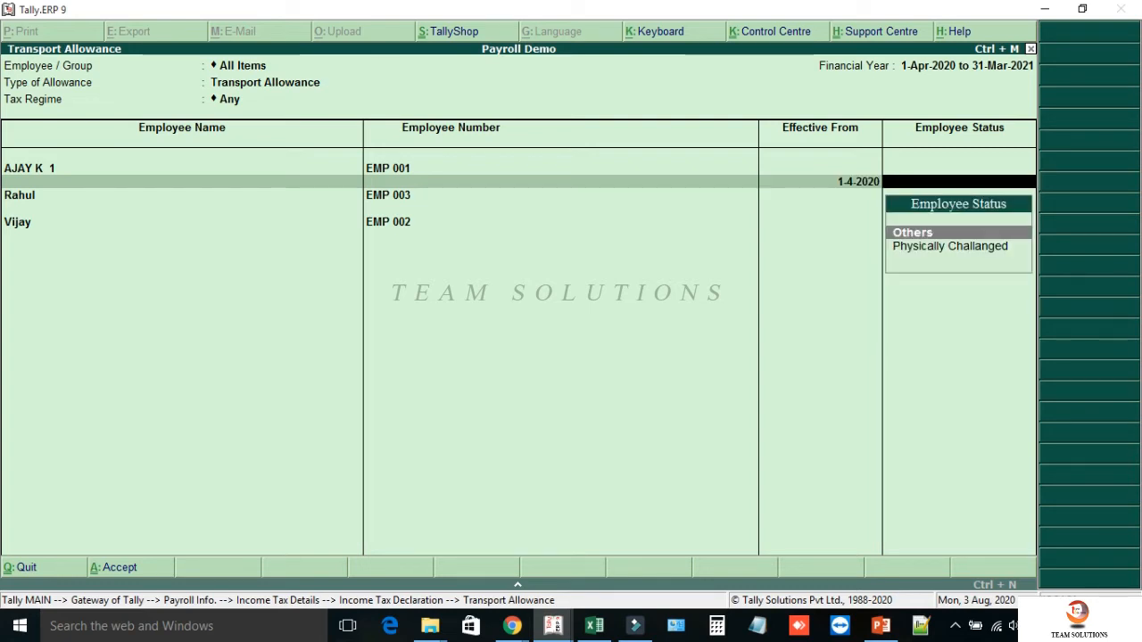
pyautogui.press('Down')
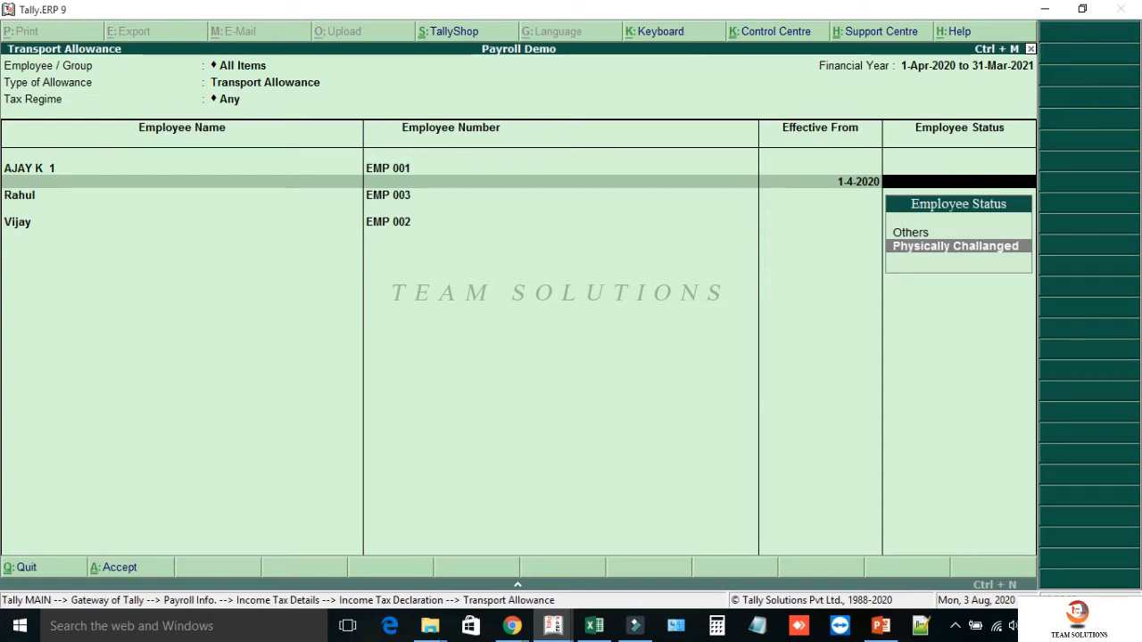
pyautogui.press('Return')
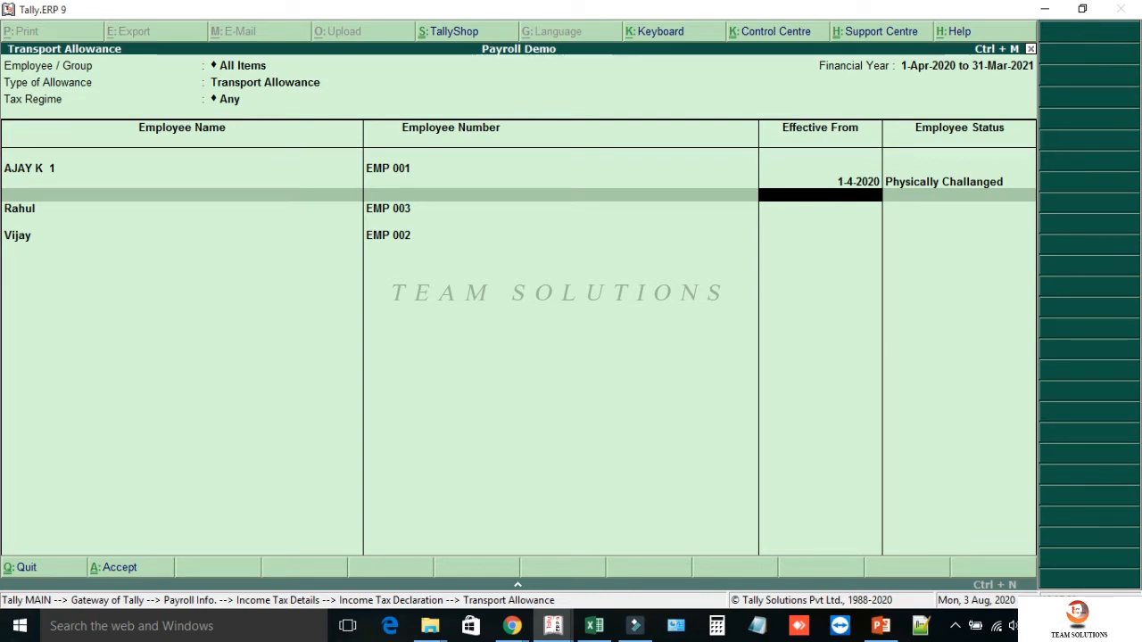
pyautogui.press('Return')
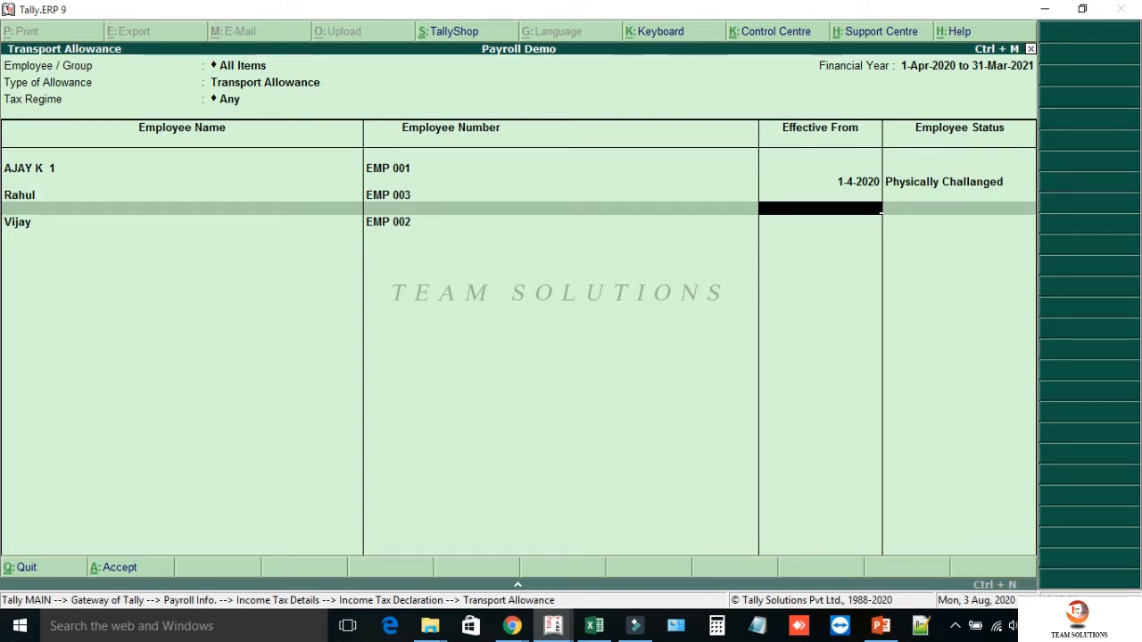
# Set the Security Guard and Cashiers employees' Transport Allowance status to Others, effective from 1-4-2020, and accept the declaration.
pyautogui.write('1-4')
pyautogui.press('Return')
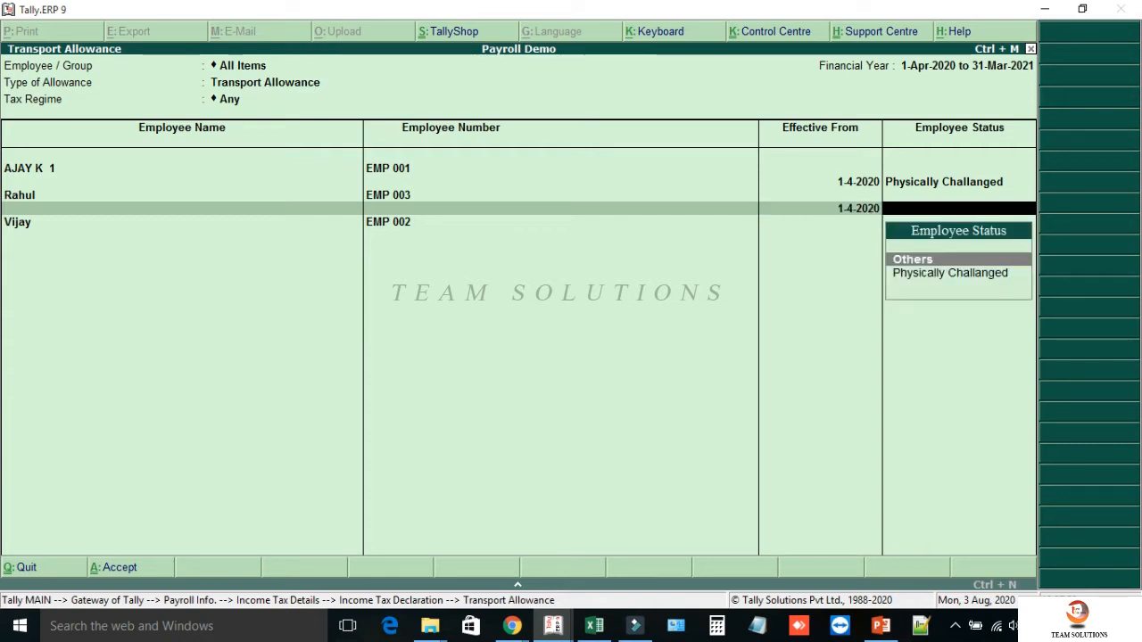
pyautogui.press('Return')
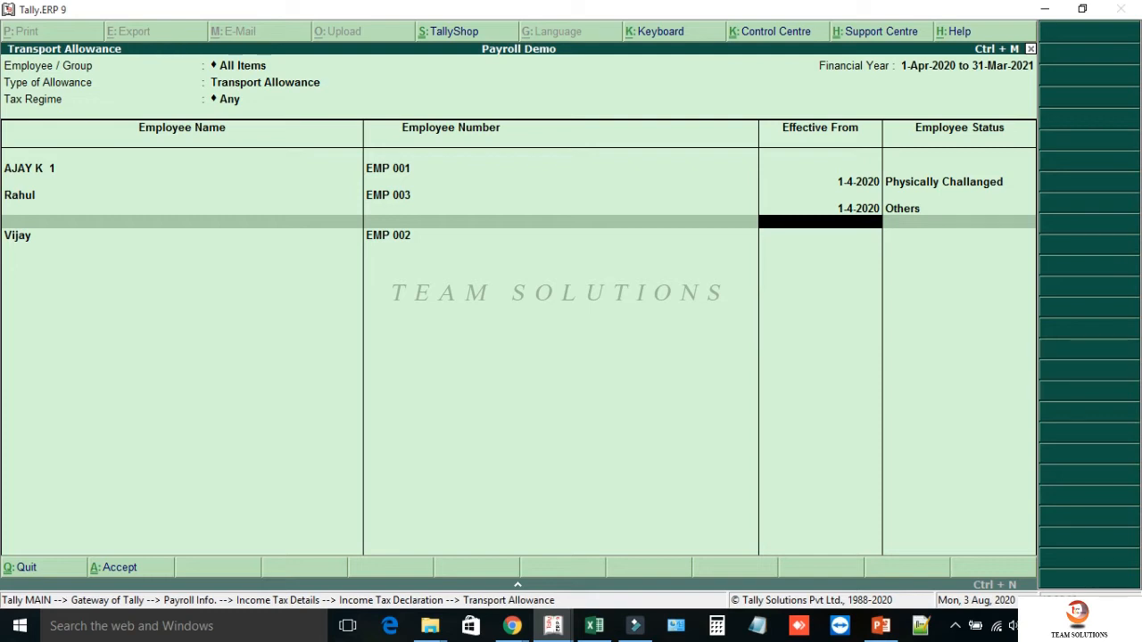
pyautogui.press('Return')
pyautogui.write('1.4')
pyautogui.press('Return')
pyautogui.press('Return')
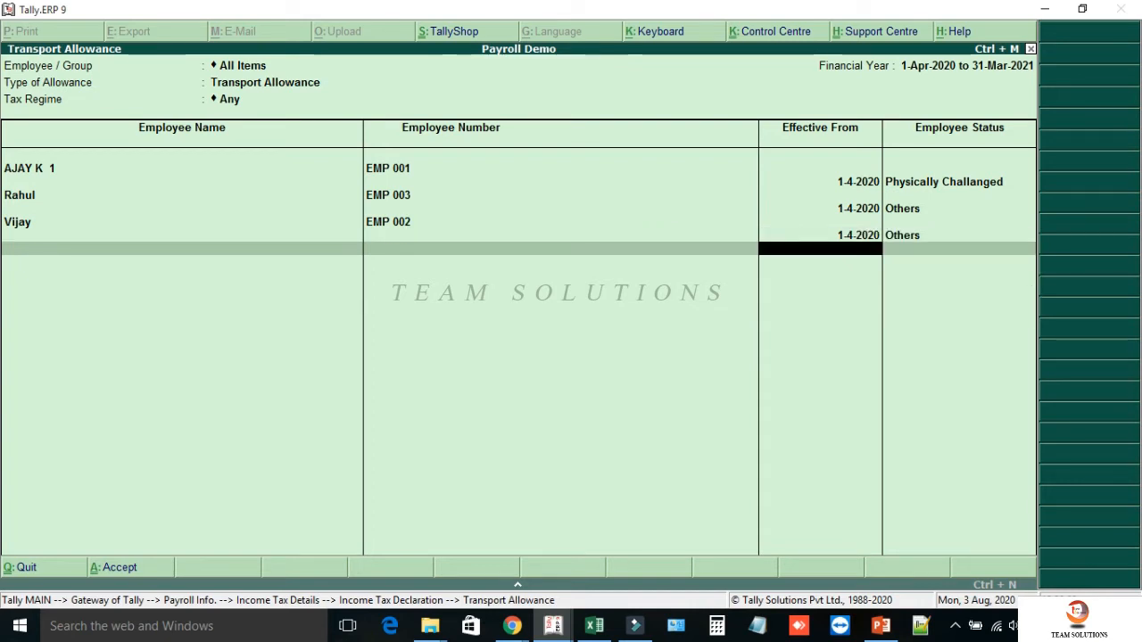
pyautogui.press('Return')
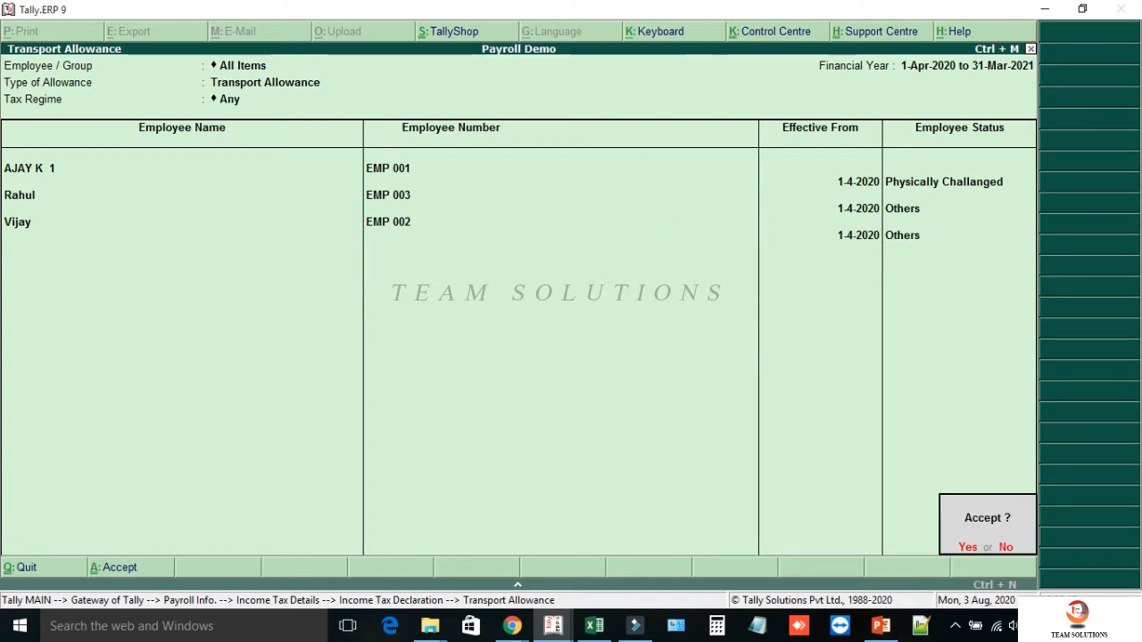
pyautogui.press('Return')
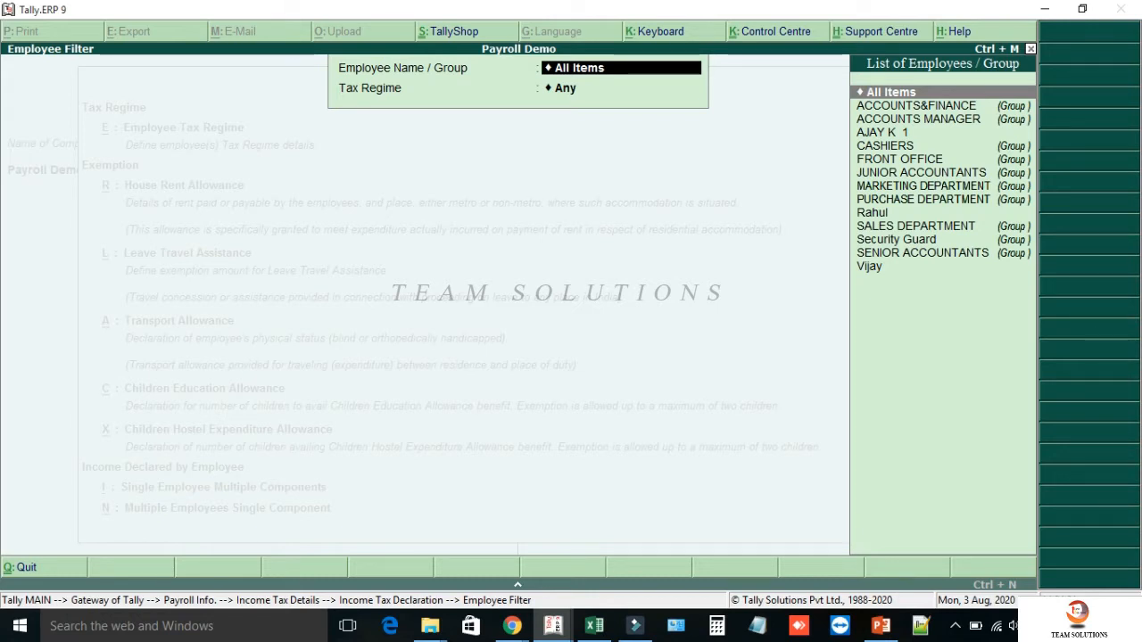
# Open the Children Education Allowance declaration for All Items with the tax regime set to Any.
pyautogui.press('Escape')
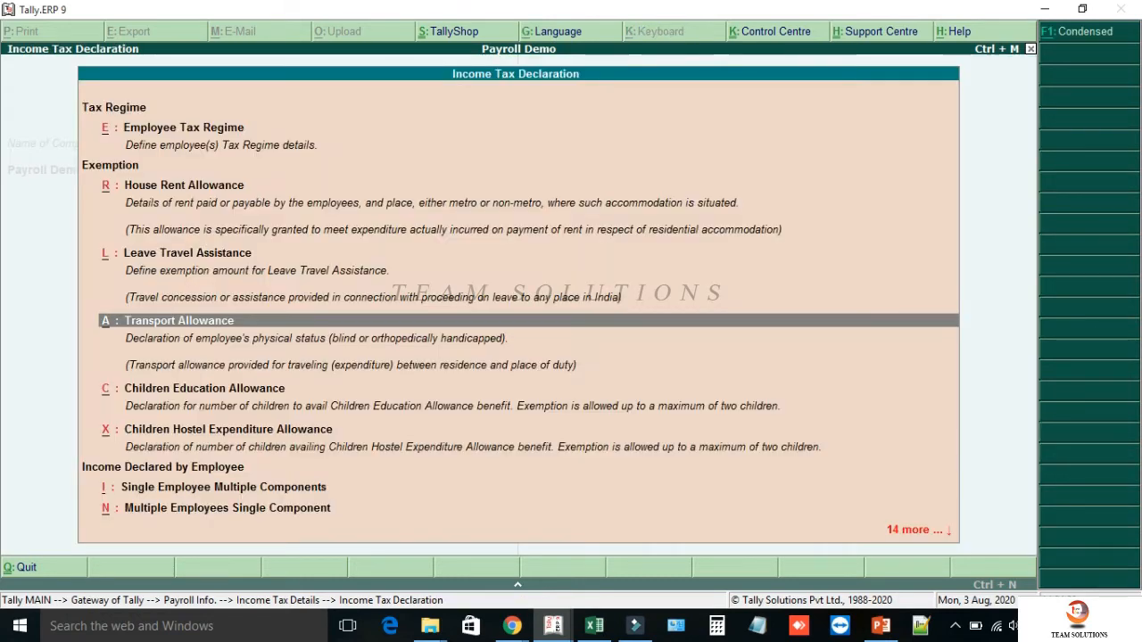
pyautogui.press('Down')
pyautogui.press('Return')
pyautogui.press('Return')
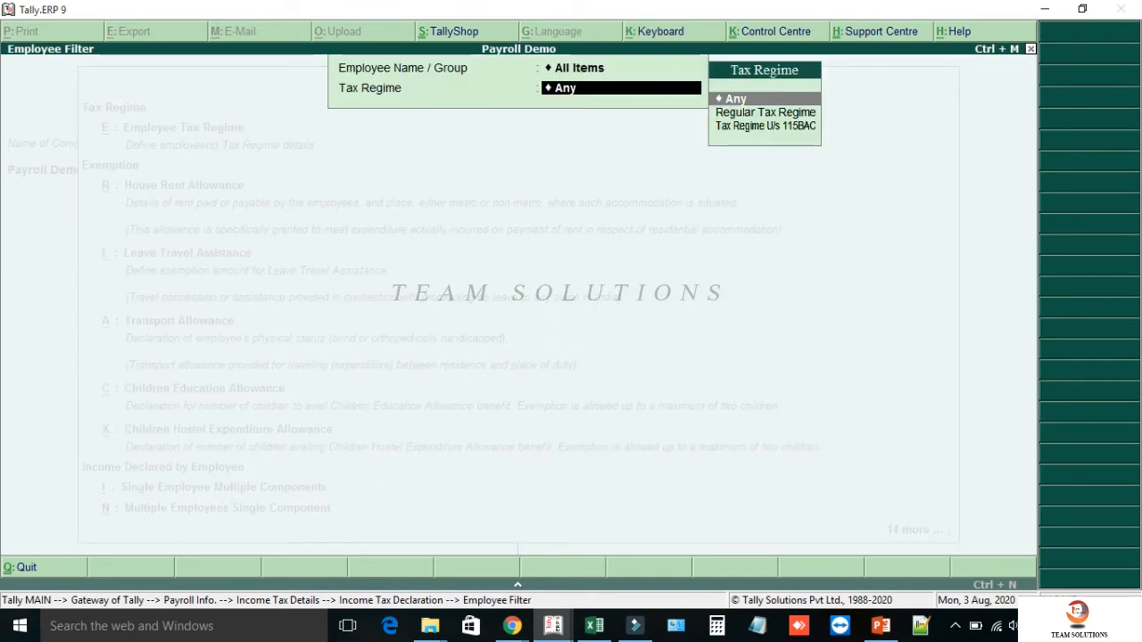
pyautogui.press('Return')
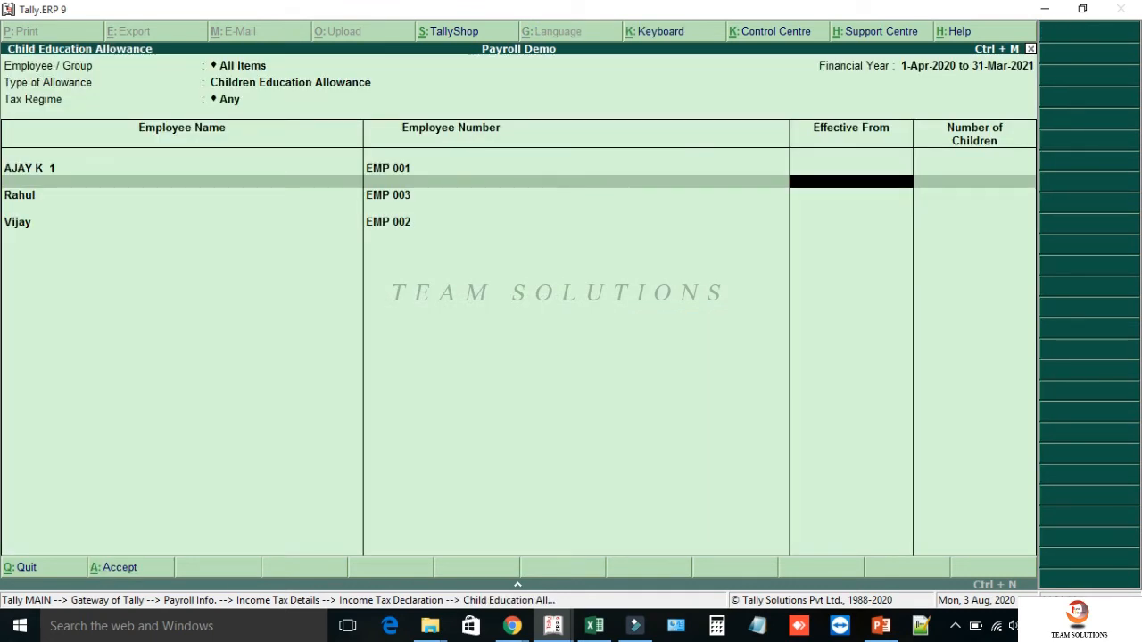
# Declare 1 child from 1-4-2020 and 2 children from 15-10-2020 for the Accounts Manager employee's Children Education Allowance.
pyautogui.write('1-4')
pyautogui.press('Return')
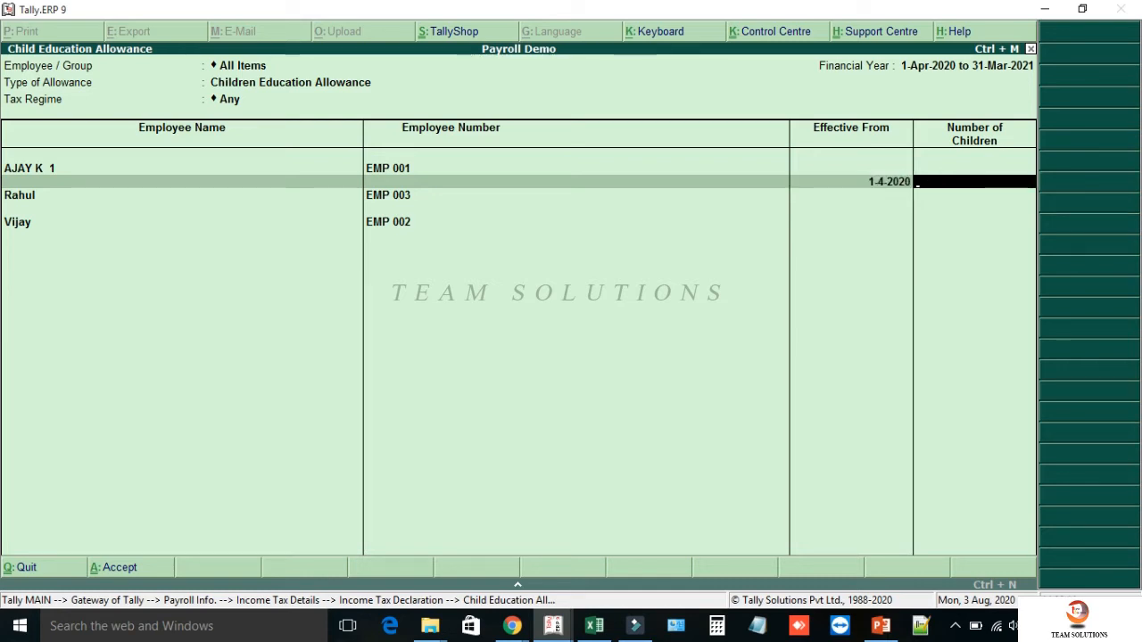
pyautogui.write('1')
pyautogui.press('Return')
pyautogui.write('15-10')
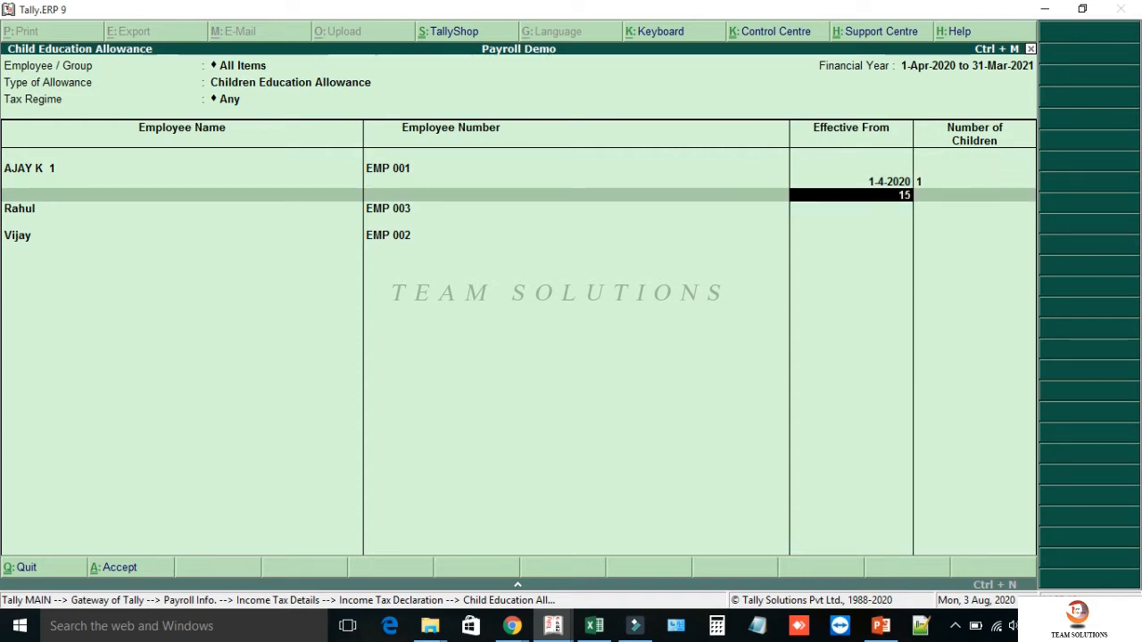
pyautogui.press('Return')
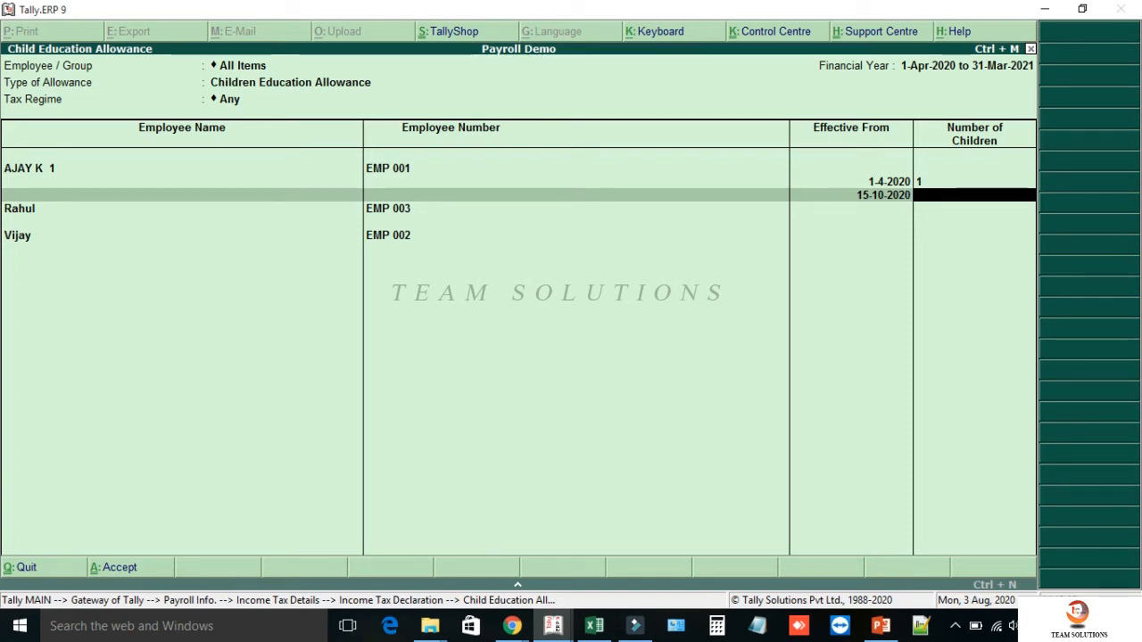
pyautogui.write('2')
pyautogui.press('Return')
pyautogui.press('Return')
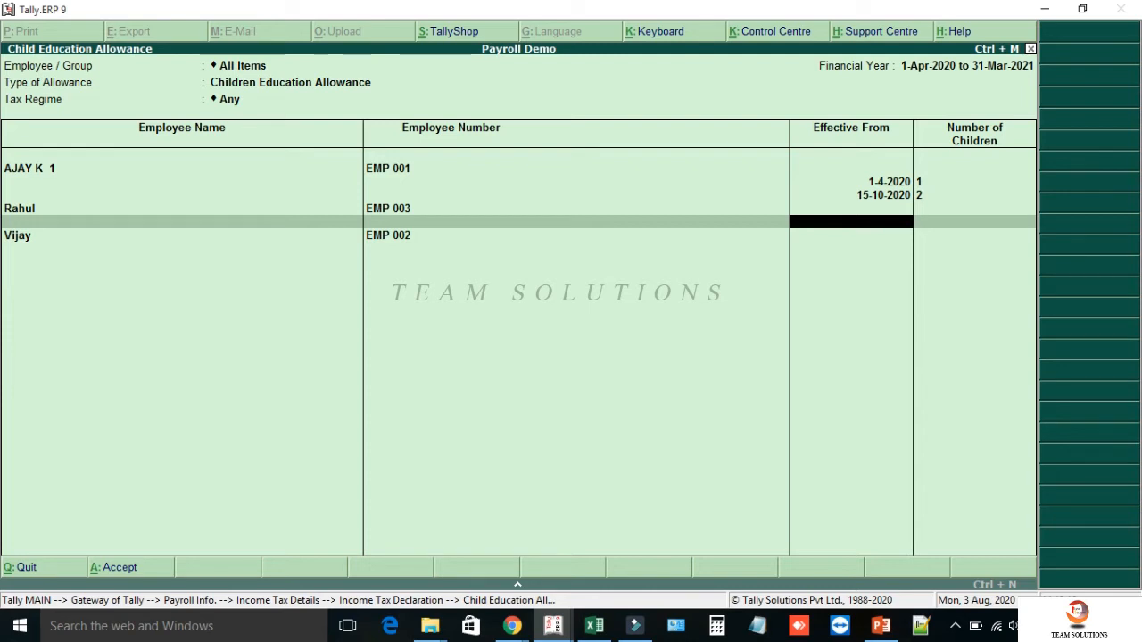
# Declare 3 children for the Security Guard employee and 2 for the Cashiers employee from 1-4-2020, and accept the Children Education Allowance declaration.
pyautogui.write('1.4')
pyautogui.press('Return')
pyautogui.write('3')
pyautogui.press('Return')
pyautogui.press('Return')
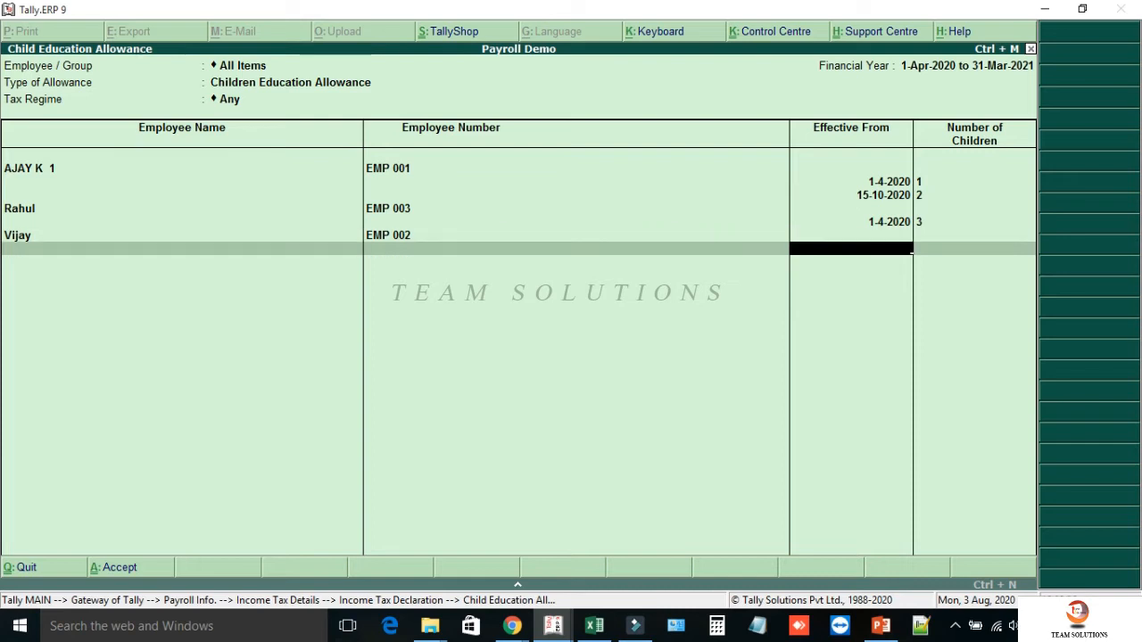
pyautogui.write('1.4')
pyautogui.press('Return')
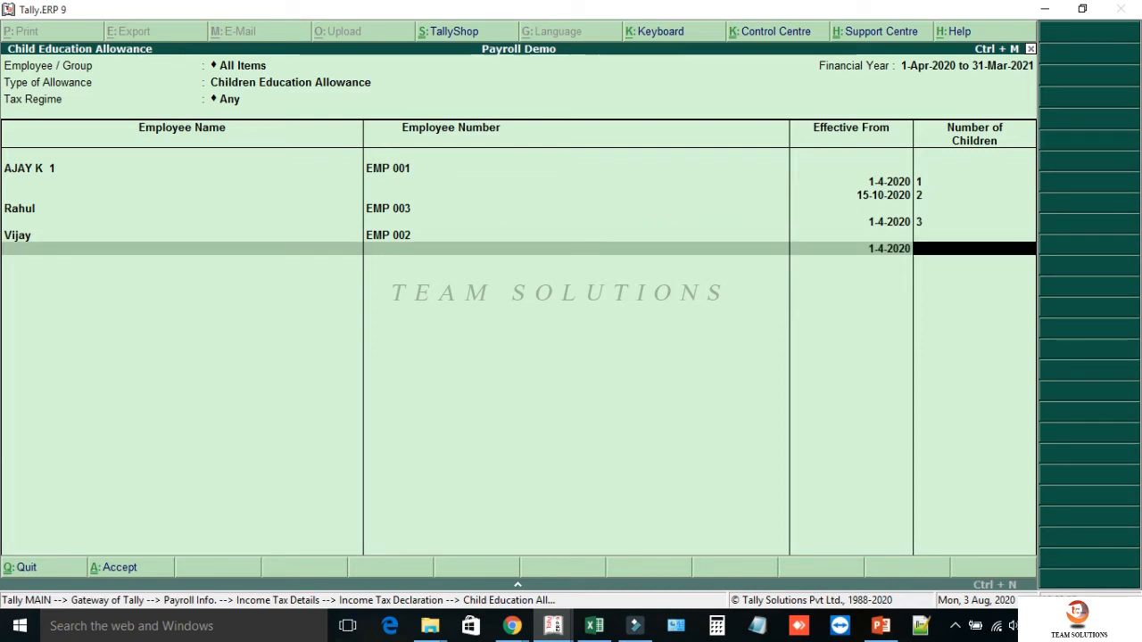
pyautogui.press('Return')
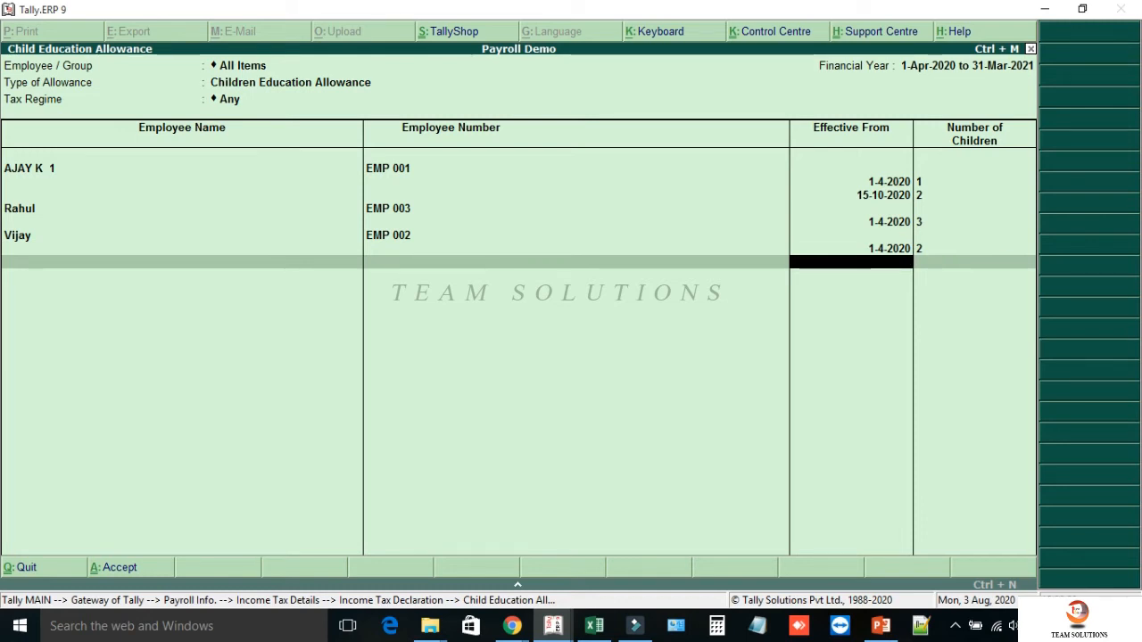
pyautogui.press('Return')
pyautogui.press('Return')
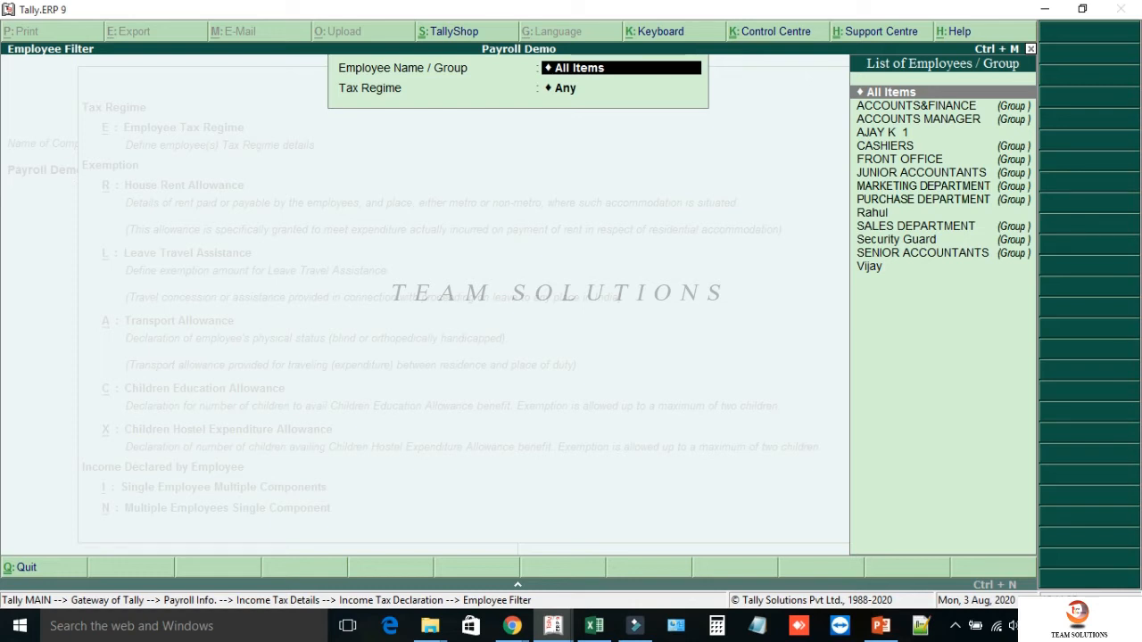
# Open the Children Hostel Expenditure Allowance declaration for All Items with the tax regime set to Any.
pyautogui.press('Escape')
pyautogui.press('Escape')
pyautogui.press('Down')
pyautogui.press('Return')
pyautogui.press('Return')
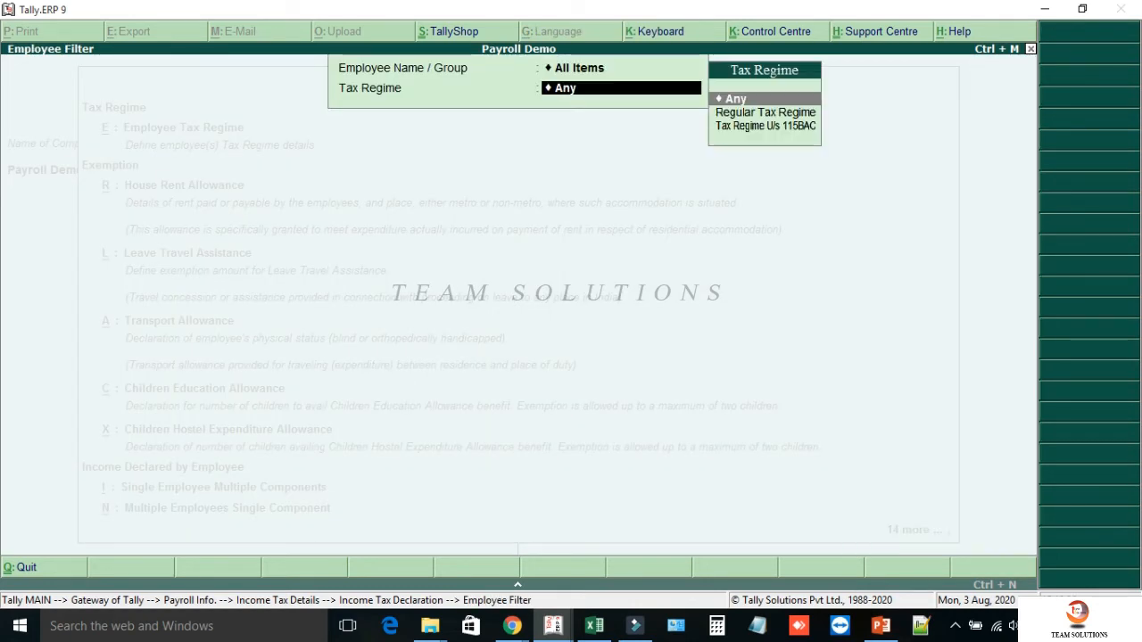
pyautogui.press('Return')
# Declare 1 child from 1-4-2020 and 2 children from 15-10-2020 for the Accounts Manager employee's Children Hostel Expenditure Allowance.
pyautogui.write('1.4')
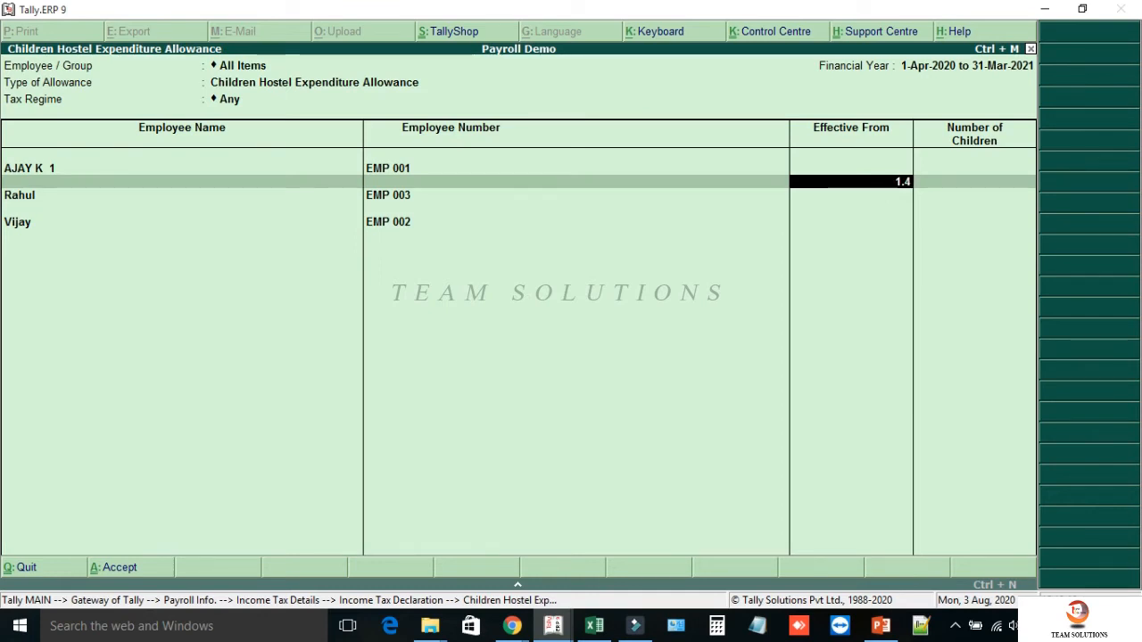
pyautogui.press('Return')
pyautogui.write('1')
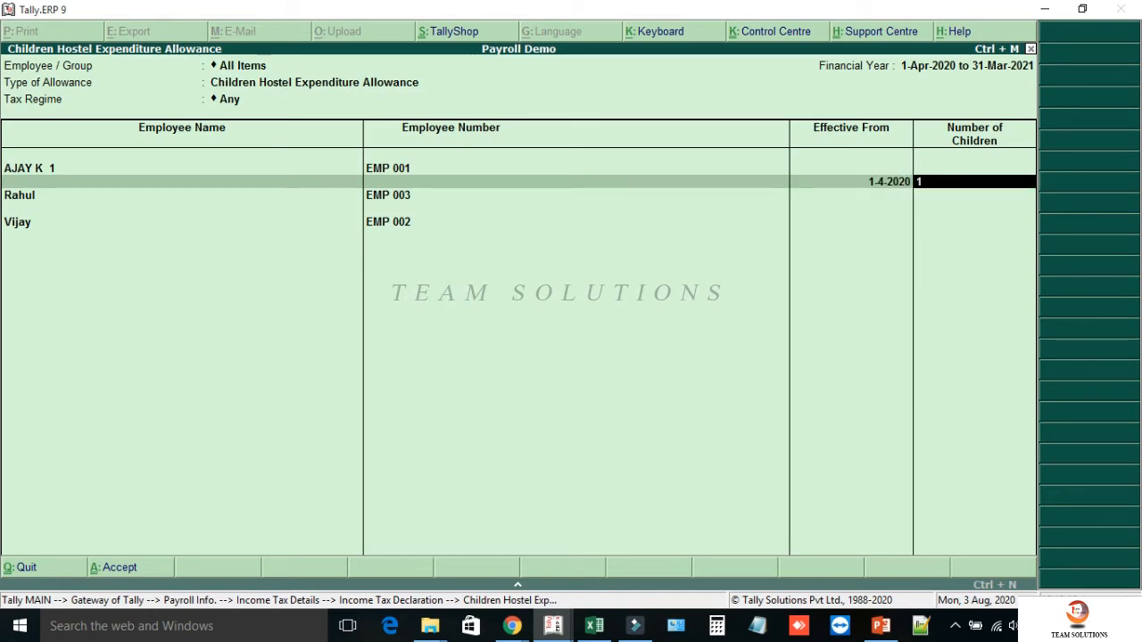
pyautogui.press('Return')
pyautogui.write('15.10')
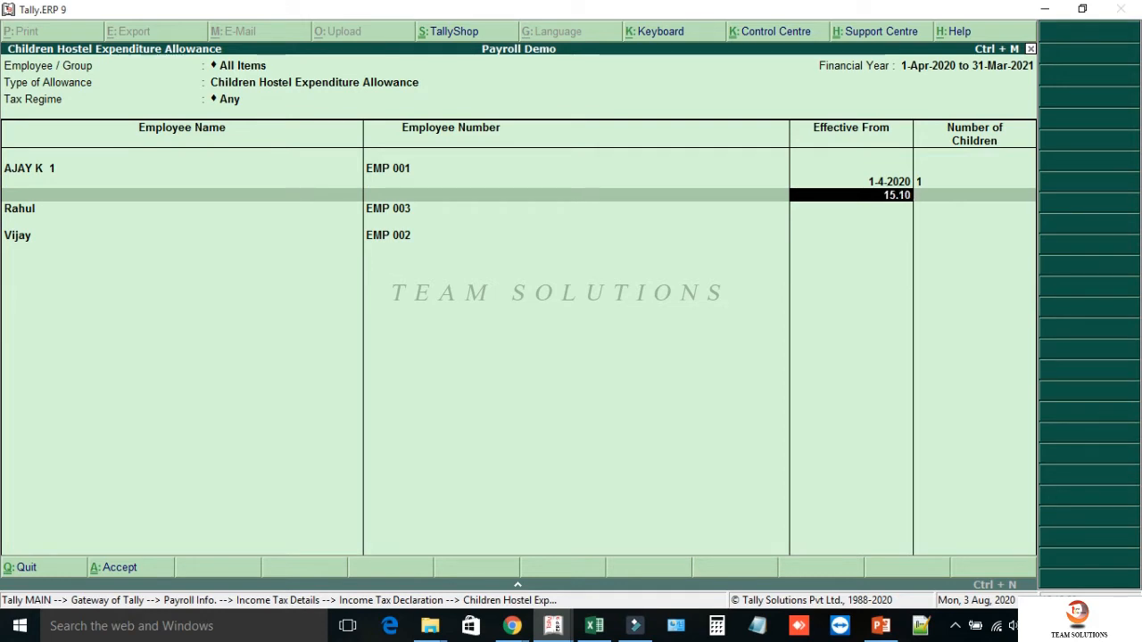
pyautogui.press('Return')
pyautogui.write('2')
pyautogui.press('Return')
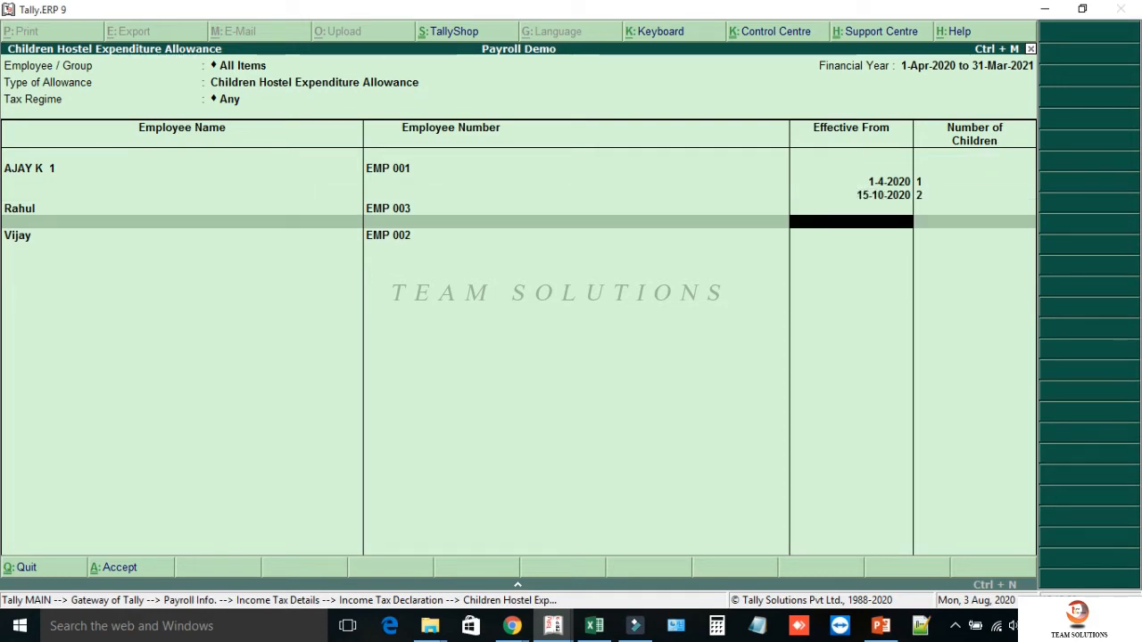
# Declare 3 hostel children for the Security Guard employee and 2 for the Cashiers employee from 1-4-2020, and accept the declaration.
pyautogui.write('1.4')
pyautogui.press('Return')
pyautogui.write('3')
pyautogui.press('Return')
pyautogui.write('1.4')
pyautogui.press('Return')
pyautogui.write('2')
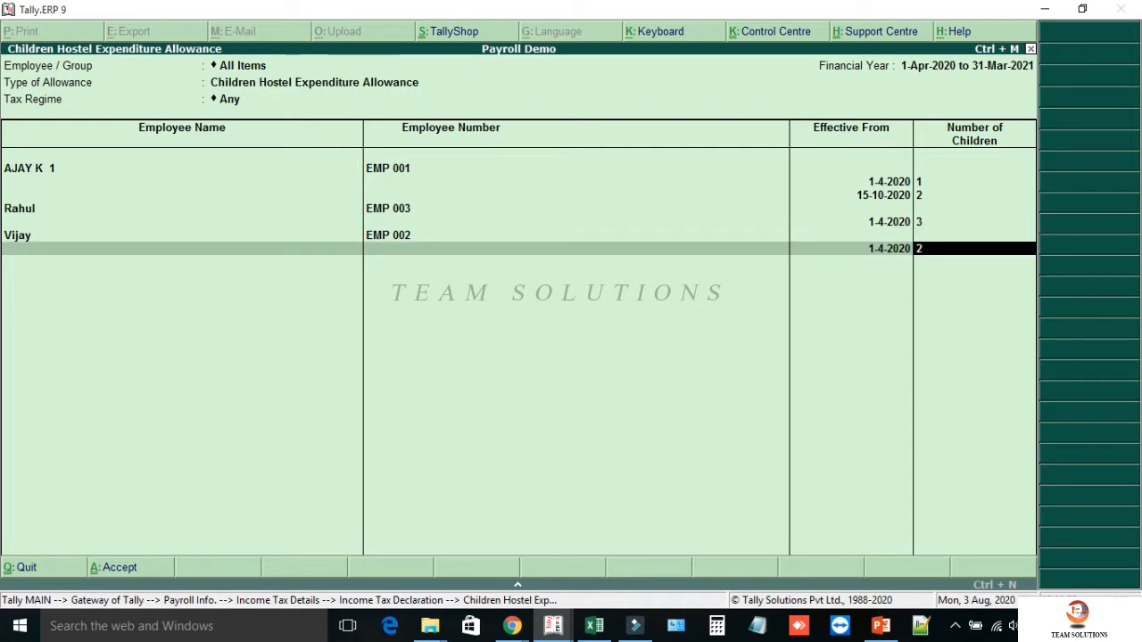
pyautogui.press('Return')
pyautogui.press('Return')
pyautogui.press('Return')
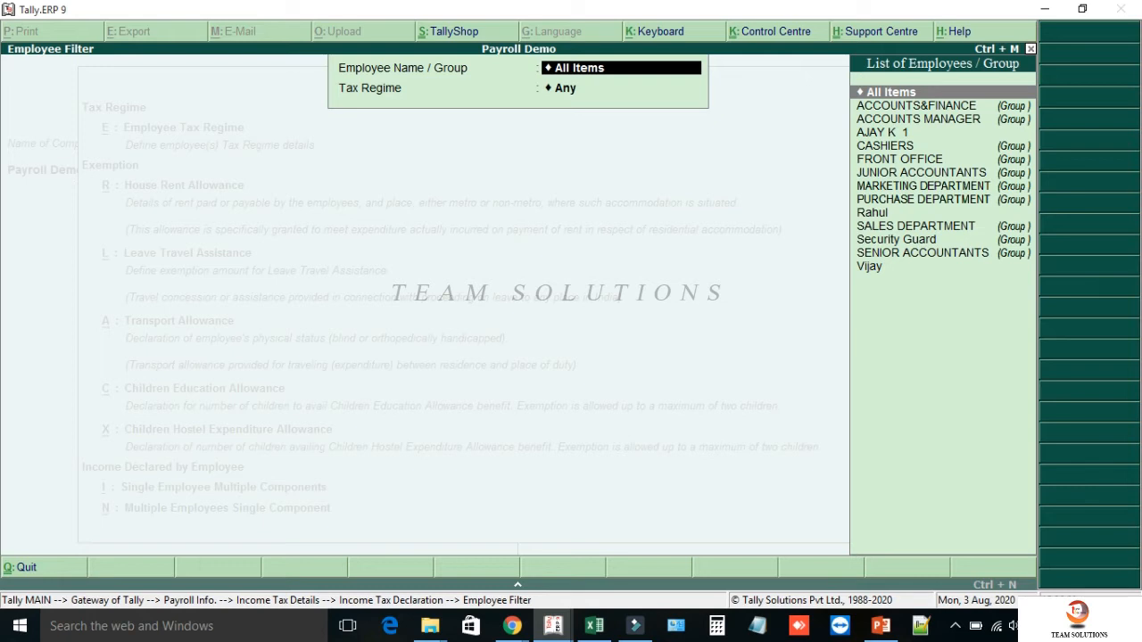
# Leave the income tax declarations and open the Income Tax Computation report for the Accounts Manager employee.
pyautogui.press('Escape')
pyautogui.press('Escape')
pyautogui.press('Escape')
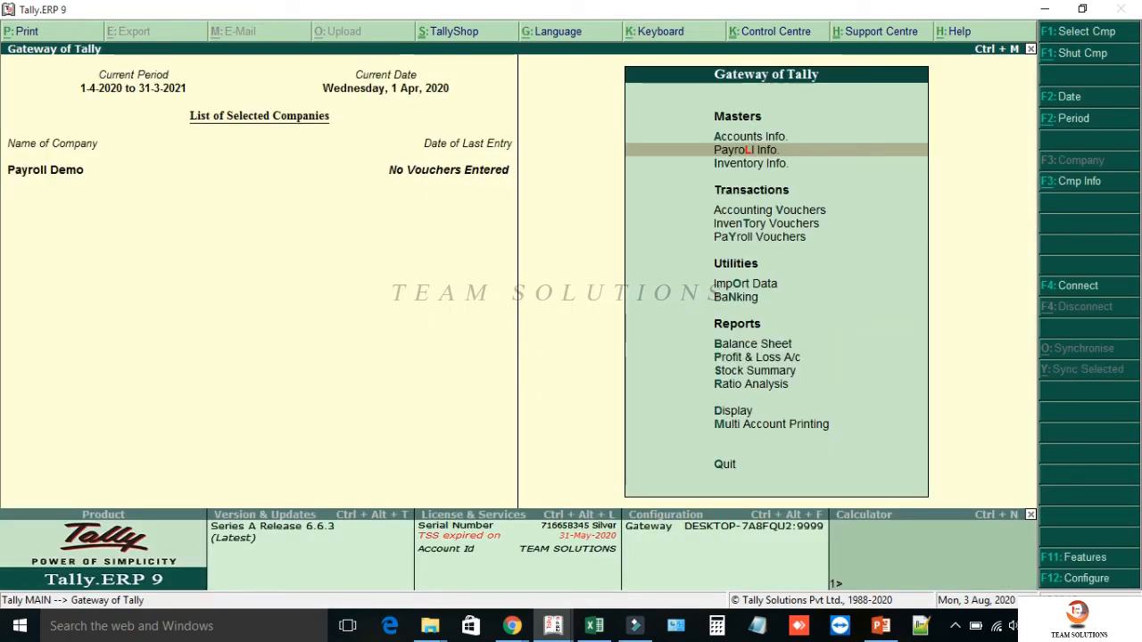
pyautogui.press('d')
pyautogui.press('p')
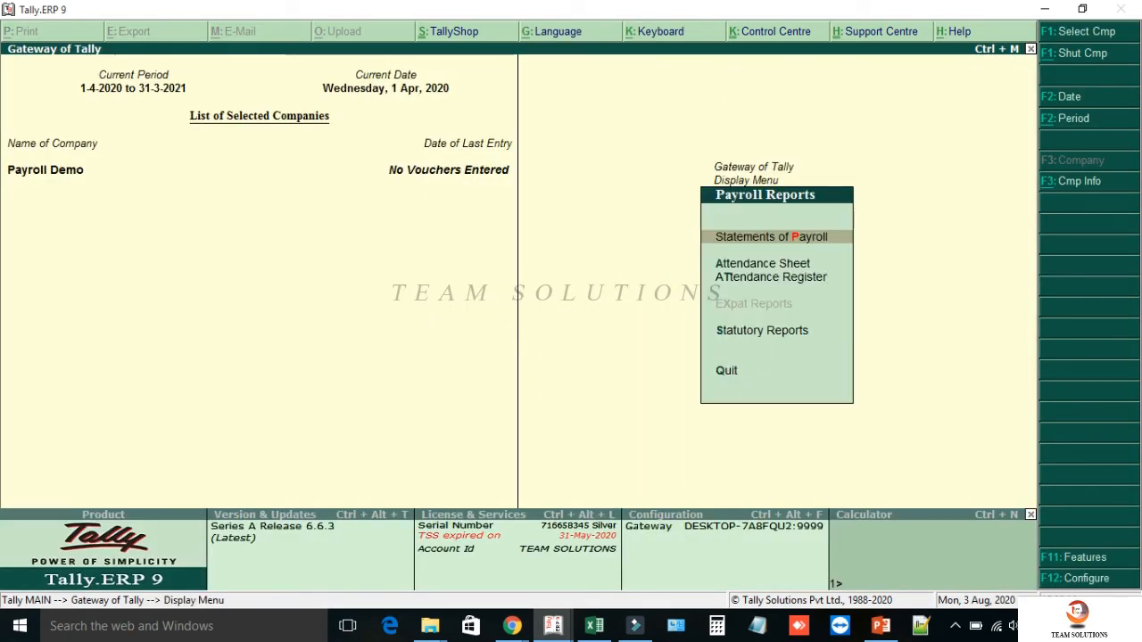
pyautogui.press('s')
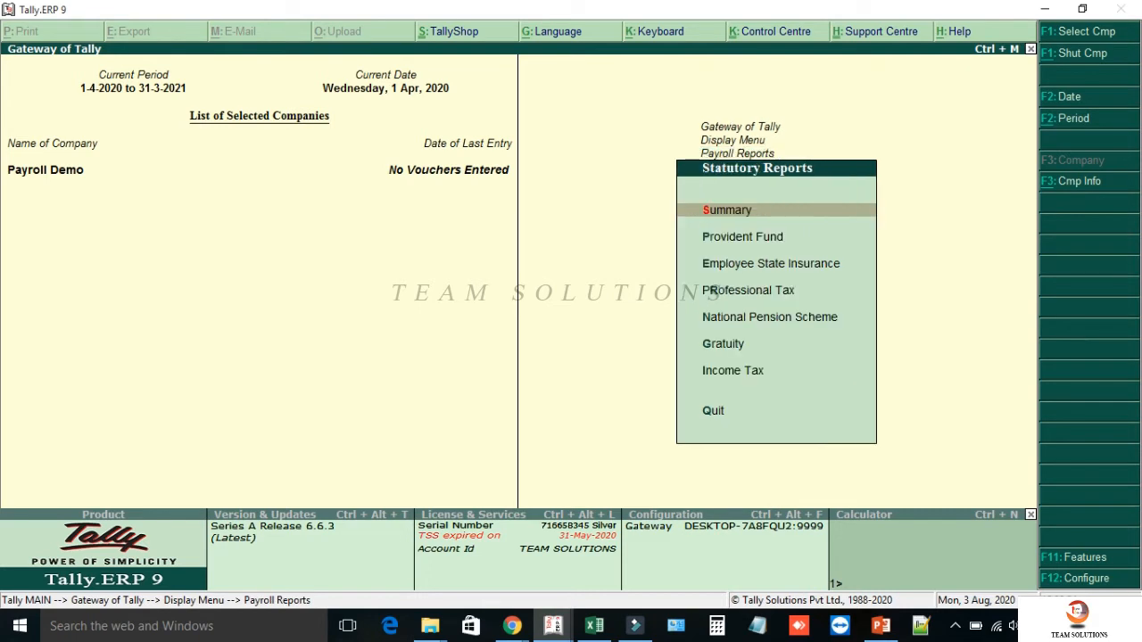
pyautogui.press('i')
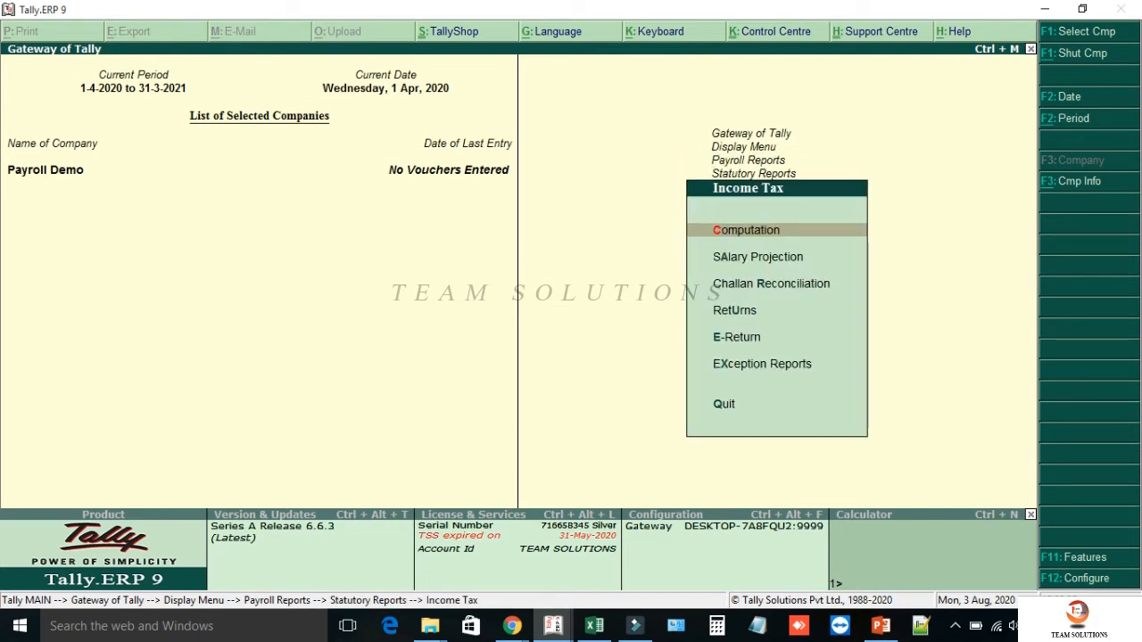
pyautogui.press('c')
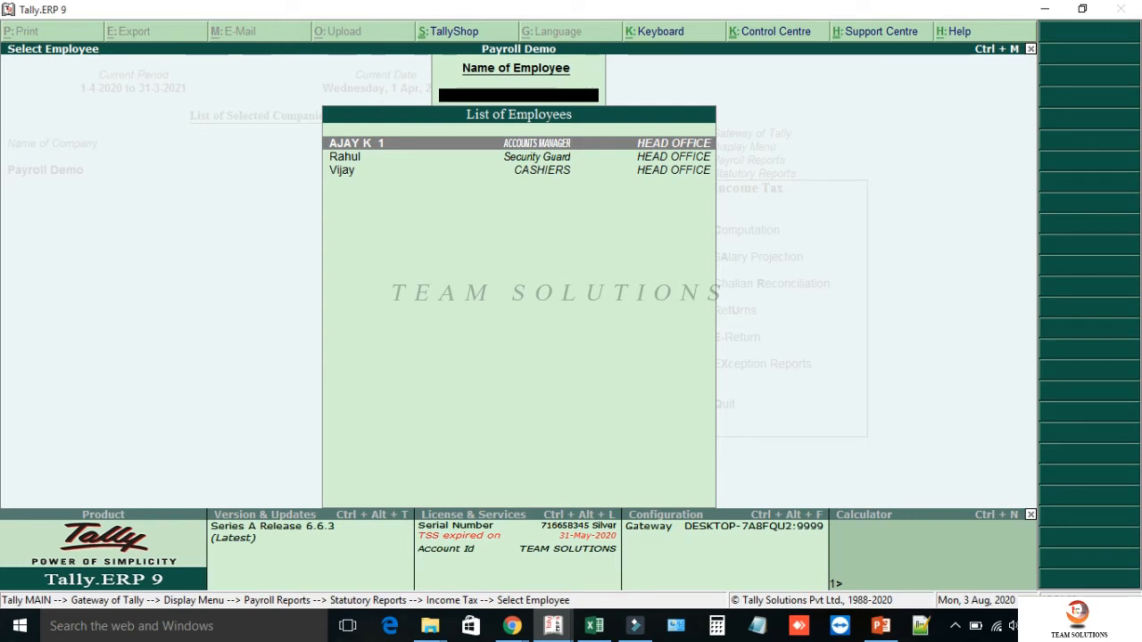
pyautogui.press('Return')
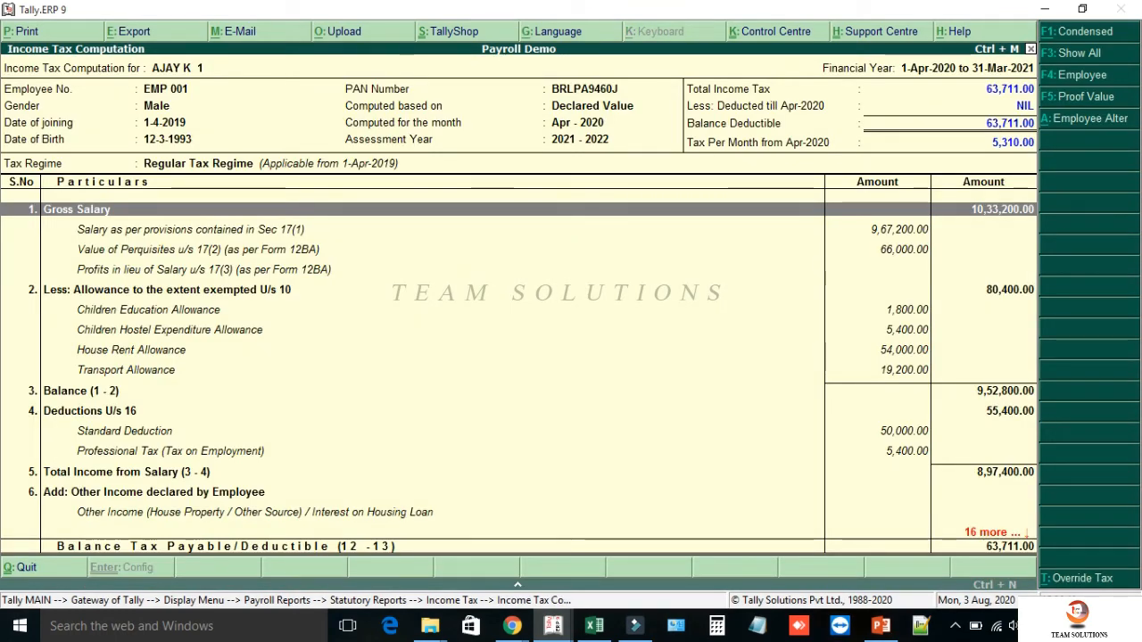
# Examine the allowances exempted U/s 10 in the computation, including children education, hostel expenditure, house rent and transport.
pyautogui.press('Down')
pyautogui.press('Down')
pyautogui.press('Down')
pyautogui.press('Down')
pyautogui.press('Down')
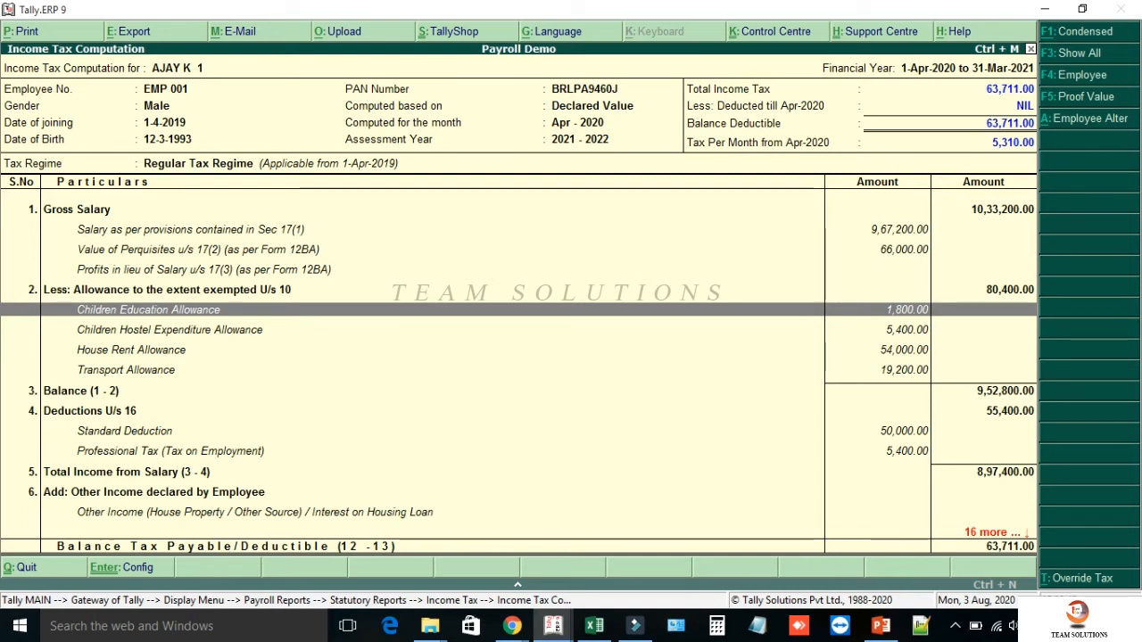
pyautogui.press('Down')
pyautogui.press('Down')
pyautogui.press('Down')
pyautogui.press('Up')
pyautogui.press('Up')
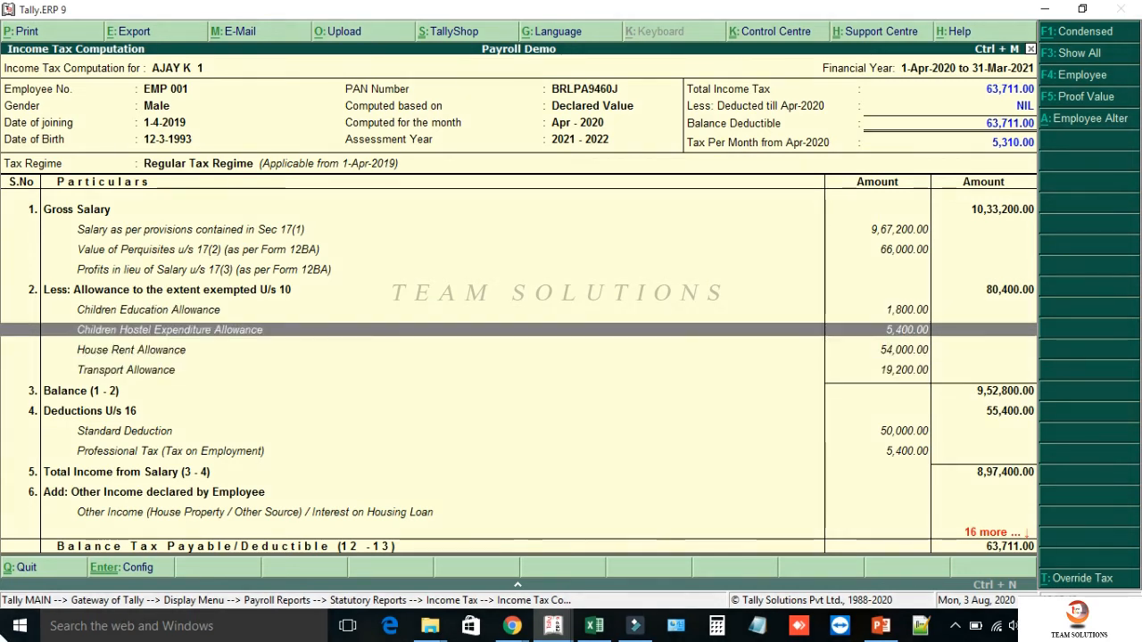
# Switch the Income Tax Computation to the Cashiers employee and examine the children education and hostel allowances exempted U/s 10.
pyautogui.press('Up')
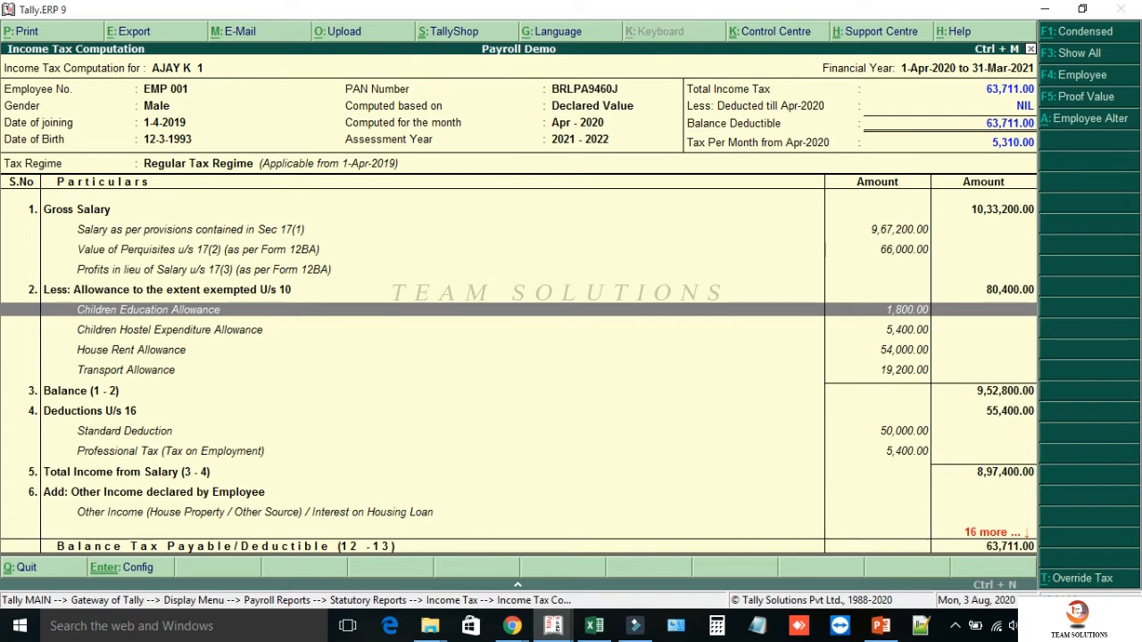
pyautogui.press('Escape')
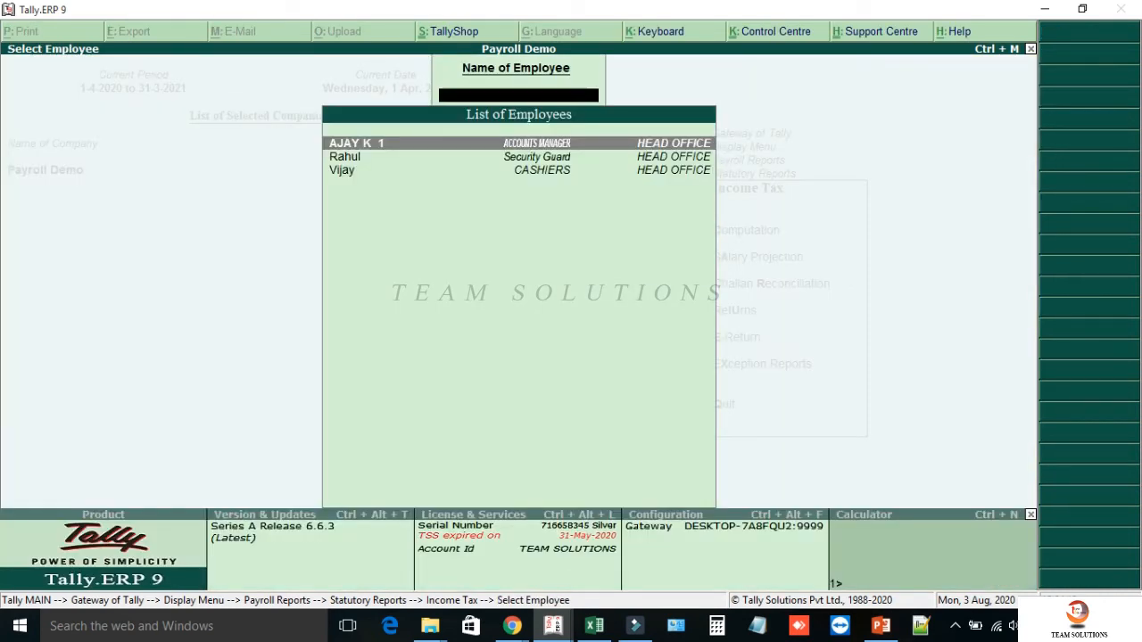
pyautogui.press('Down')
pyautogui.press('Down')
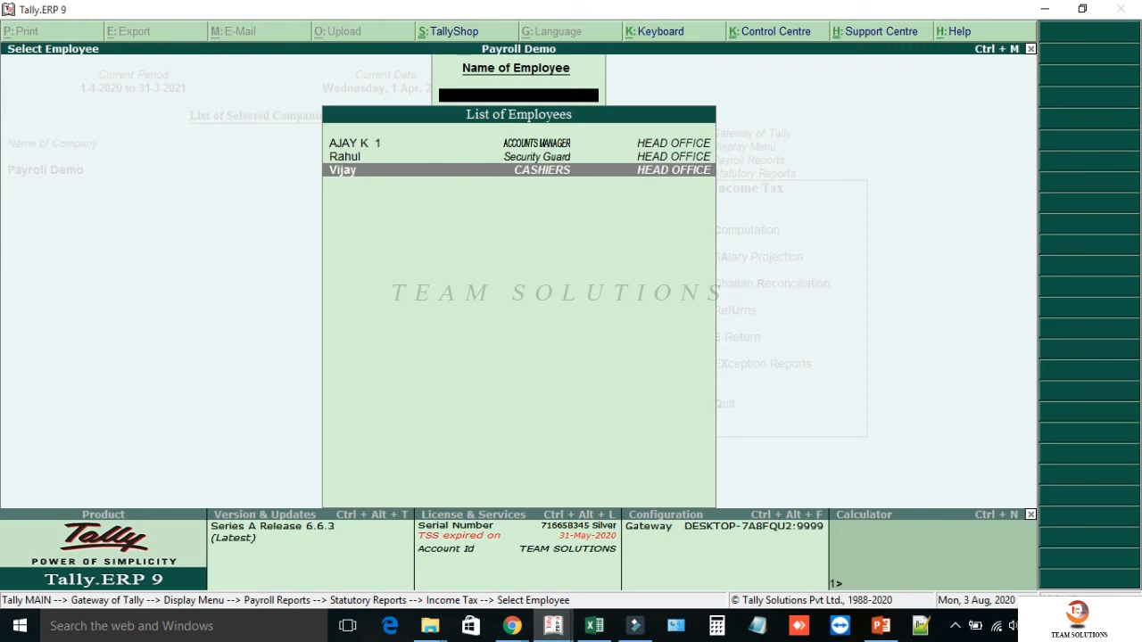
pyautogui.press('Return')
pyautogui.press('Down')
pyautogui.press('Down')
pyautogui.press('Down')
pyautogui.press('Down')
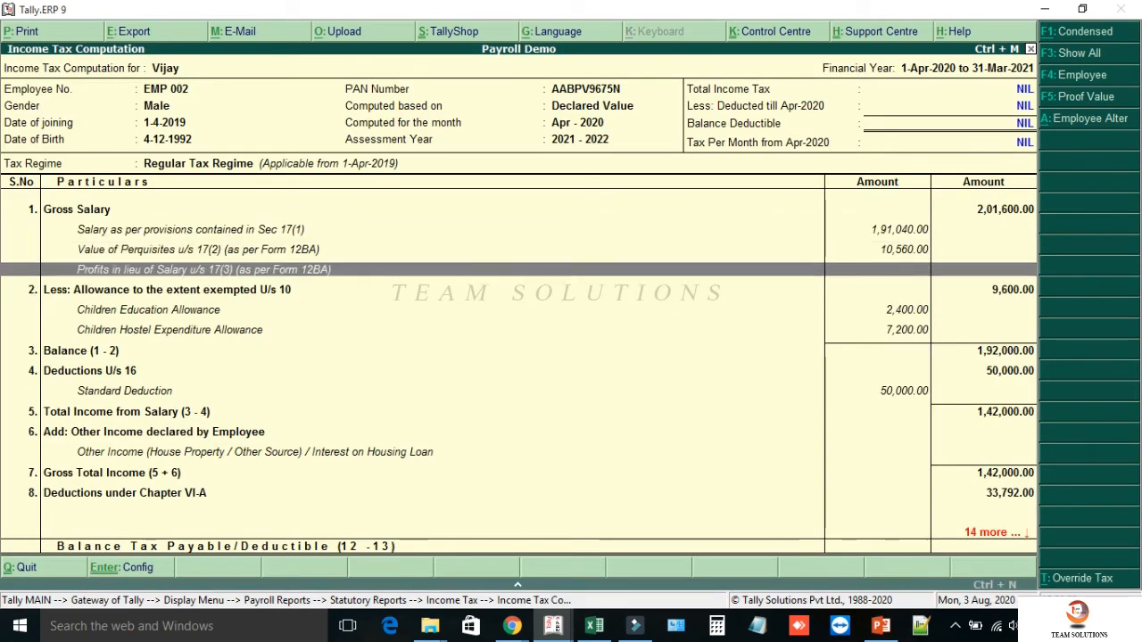
pyautogui.press('Down')
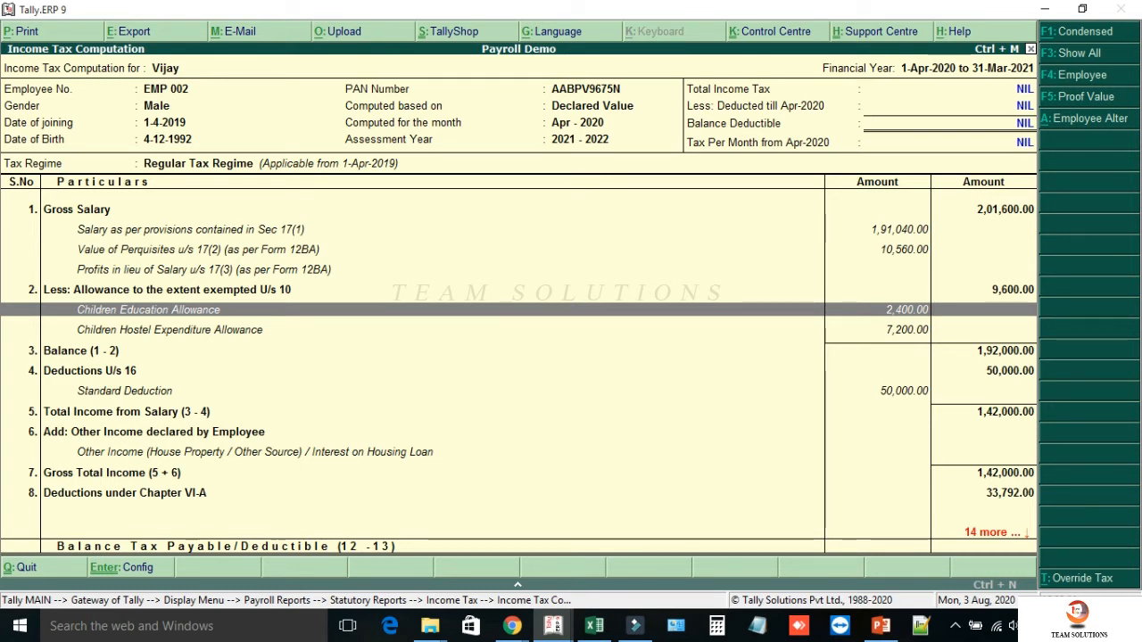
# Switch the Income Tax Computation to the Security Guard employee and examine the children and house rent allowances exempted U/s 10.
pyautogui.press('Escape')
pyautogui.press('Down')
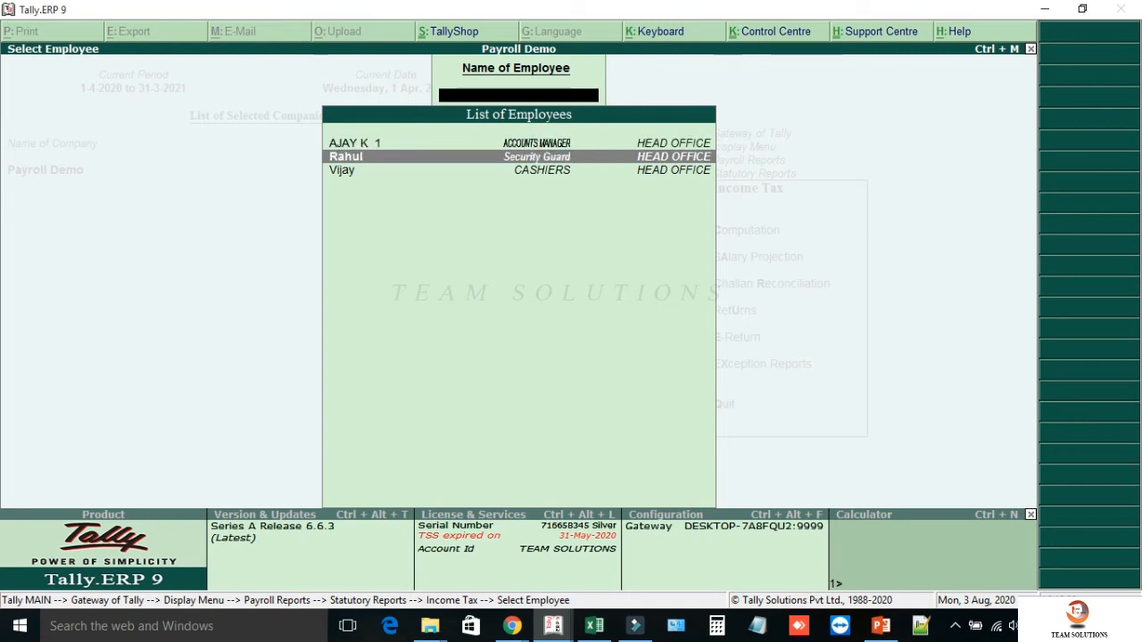
pyautogui.press('Return')
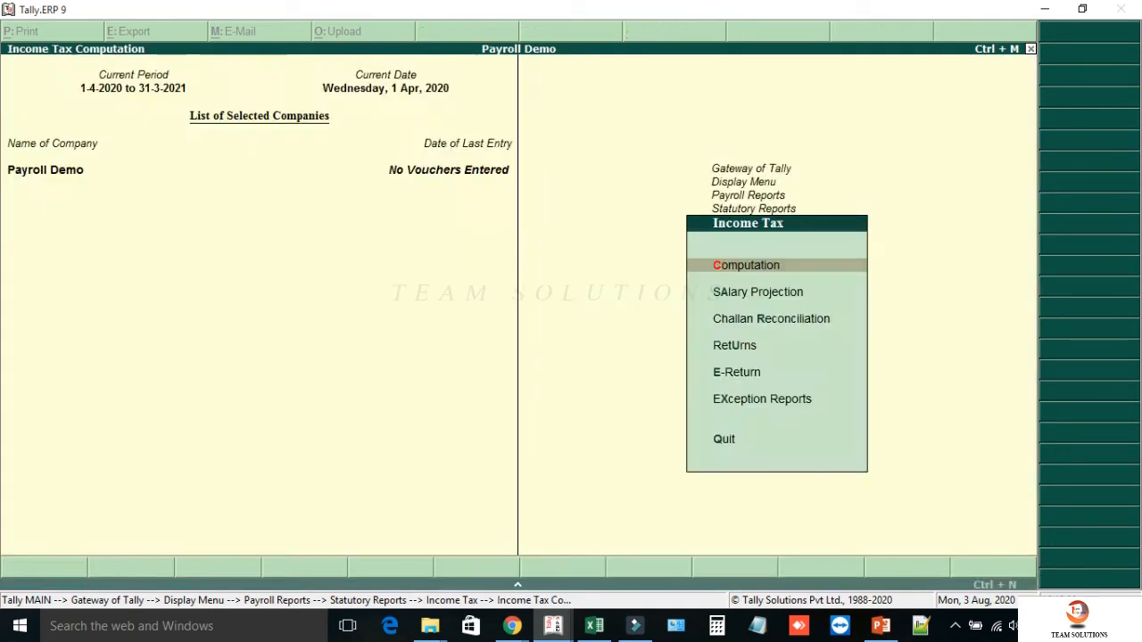
pyautogui.press('Down')
pyautogui.press('Down')
pyautogui.press('Down')
pyautogui.press('Down')
pyautogui.press('Down')
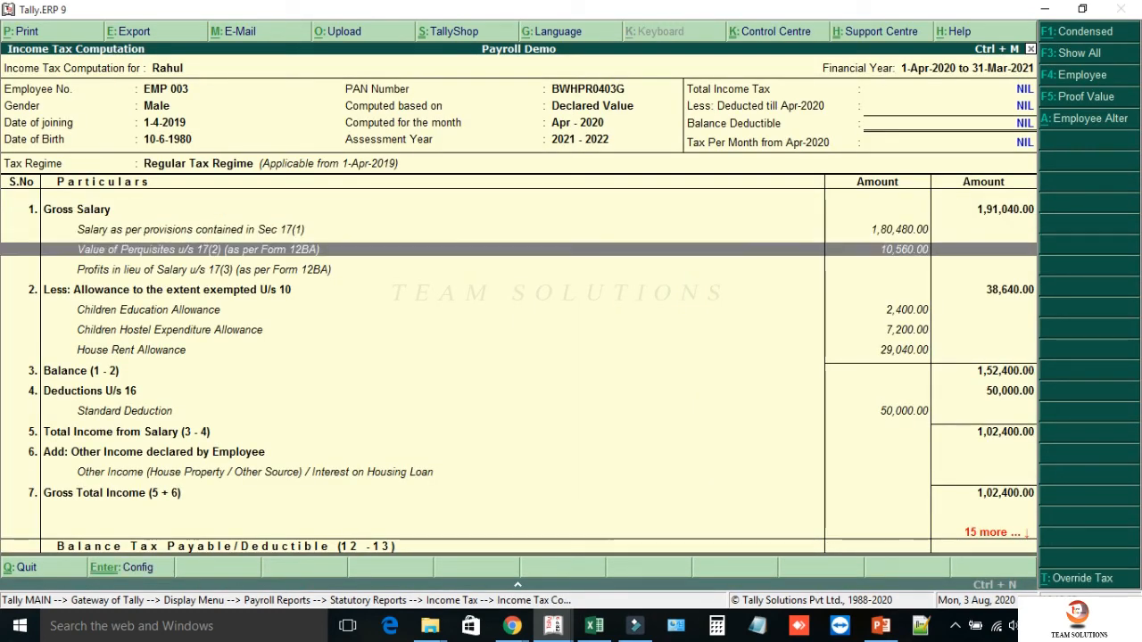
pyautogui.press('Down')
pyautogui.press('Down')
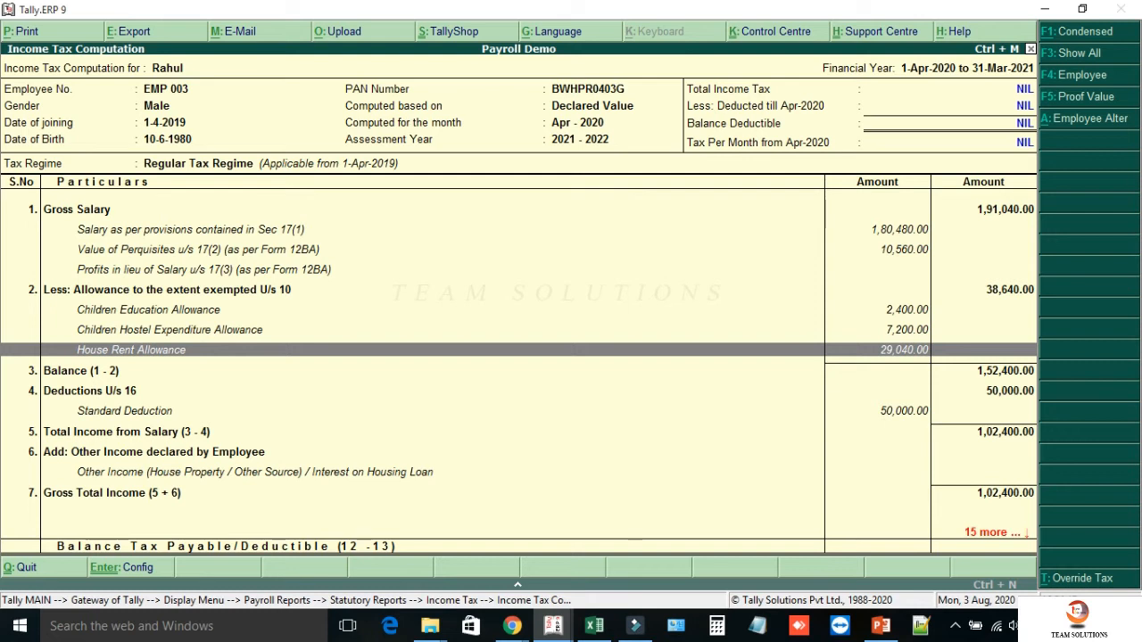
# Examine the Security Guard employee's standard deduction and the Chapter VI-A deductions for investments and others.
pyautogui.press('Down')
pyautogui.press('Down')
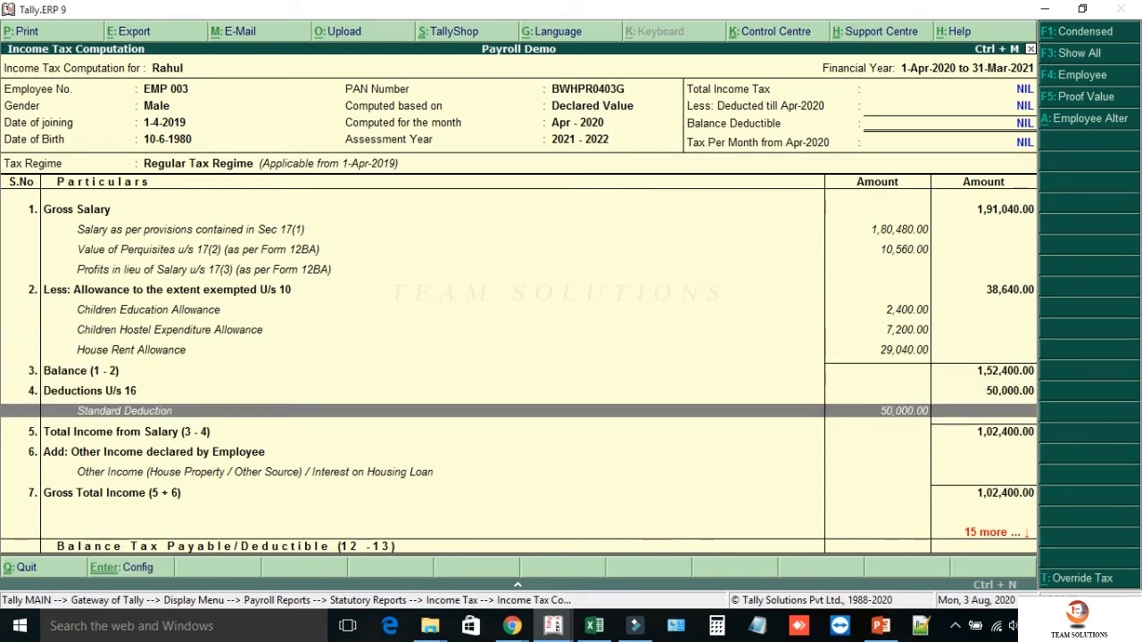
pyautogui.press('Down')
pyautogui.press('Down')
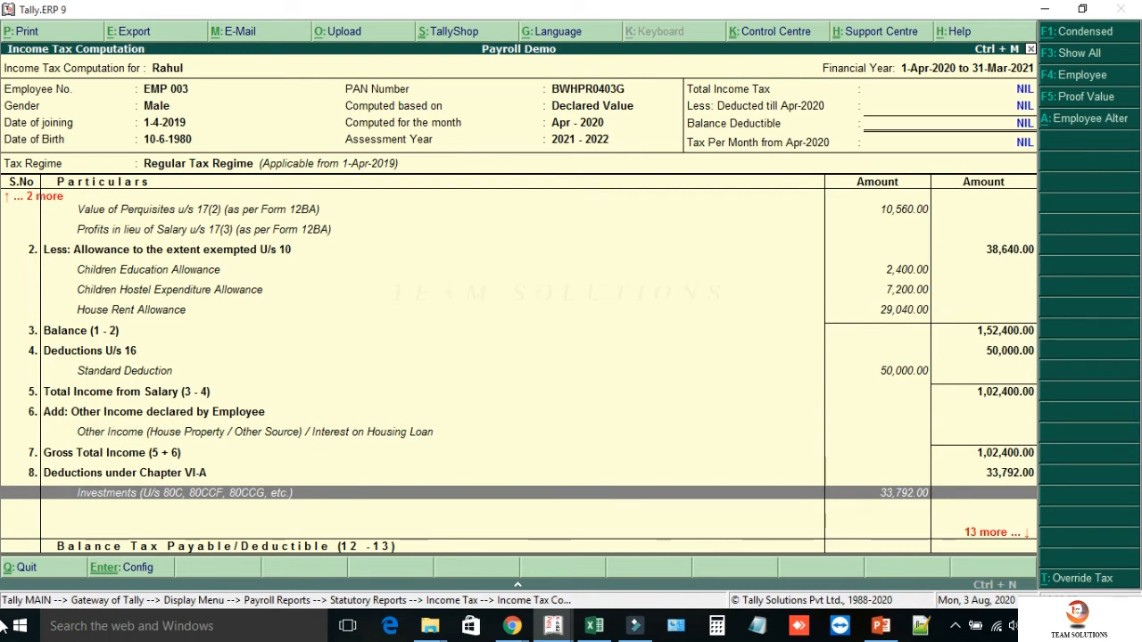
pyautogui.press('Down')
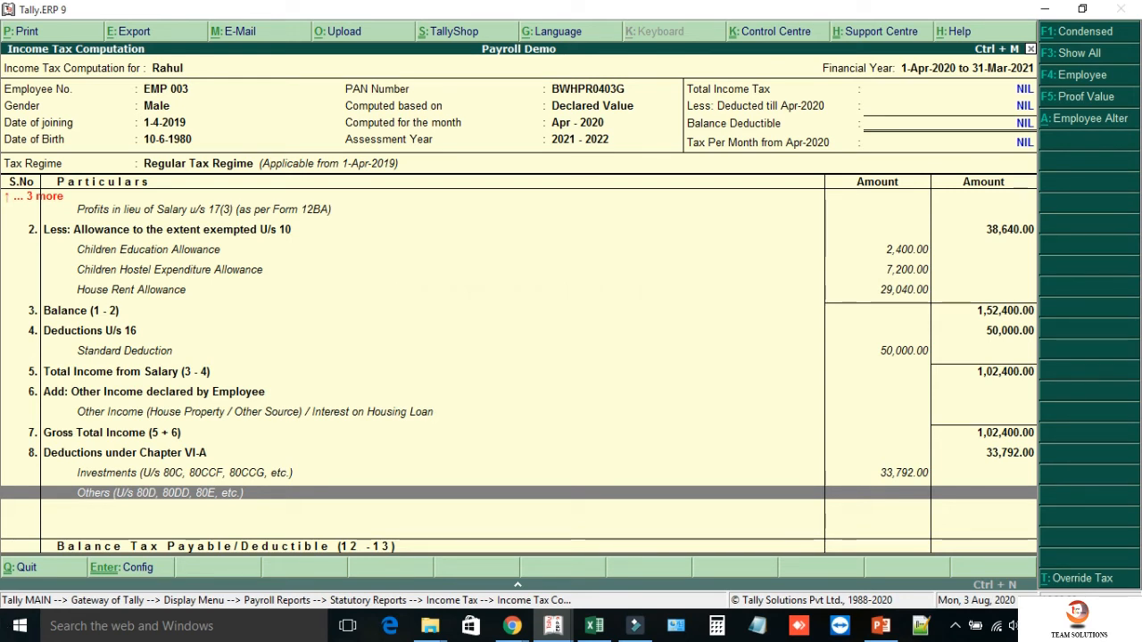
pyautogui.hotkey('ctrl', 'Return')
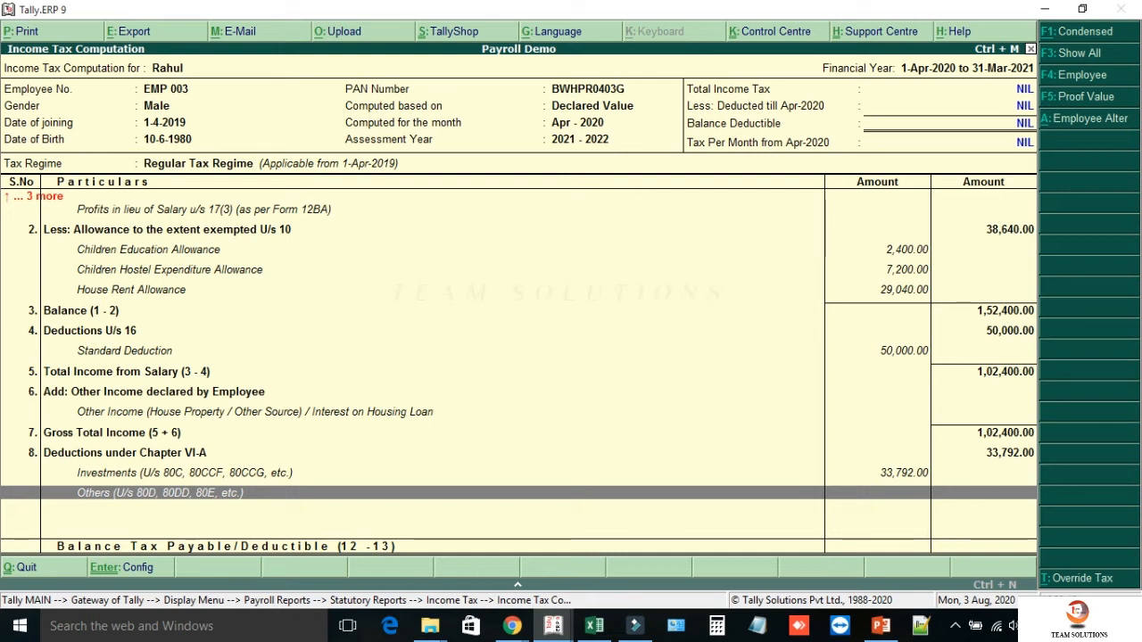
# Leave the payroll reports and open the income tax declarations under the payroll income tax details.
pyautogui.press('Escape')
pyautogui.press('Escape')
pyautogui.press('Escape')
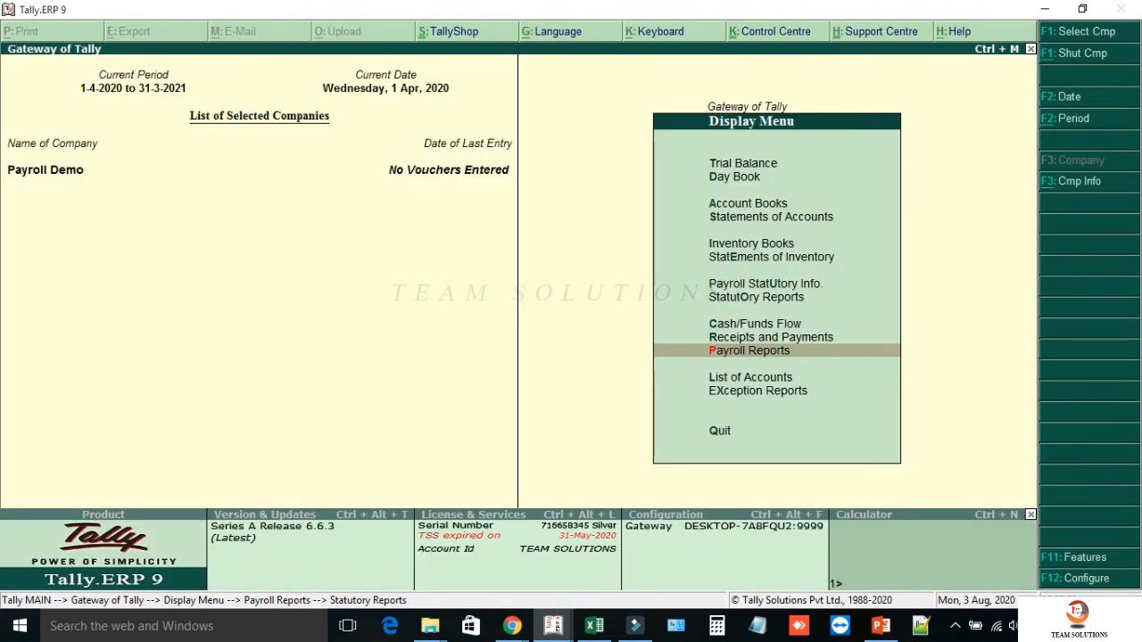
pyautogui.press('Escape')
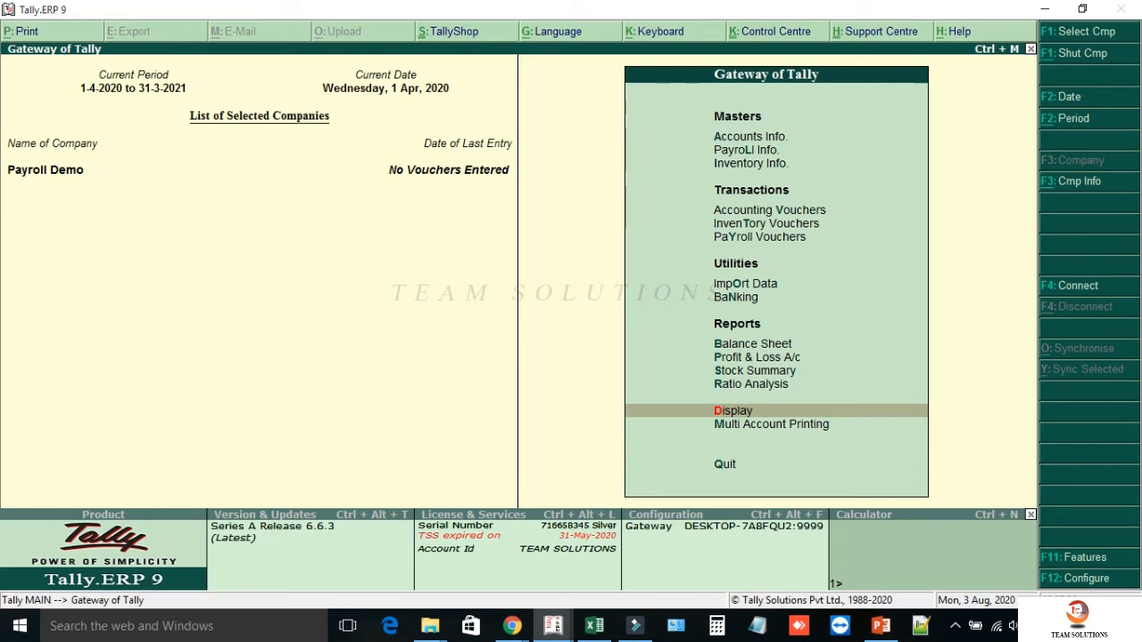
pyautogui.press('l')
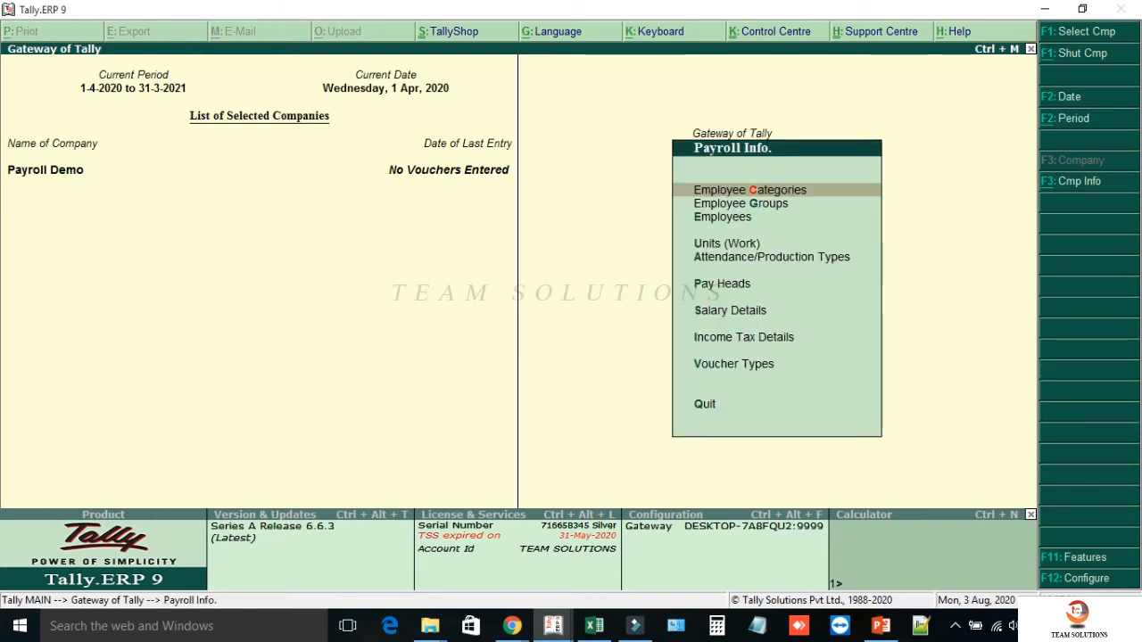
pyautogui.press('i')
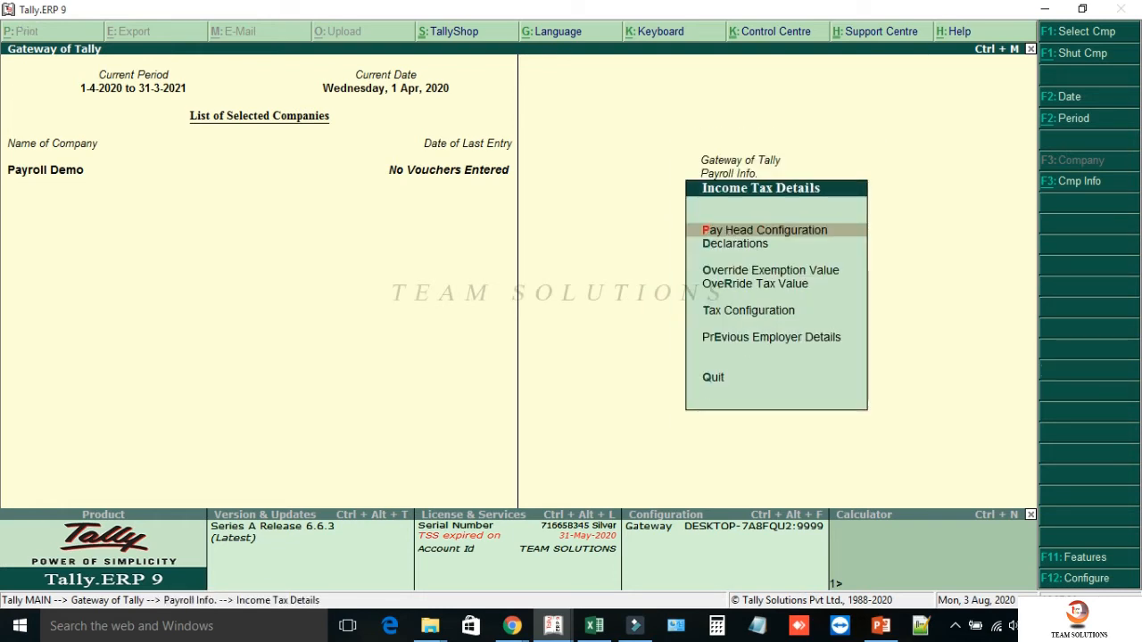
pyautogui.press('Down')
pyautogui.press('Return')
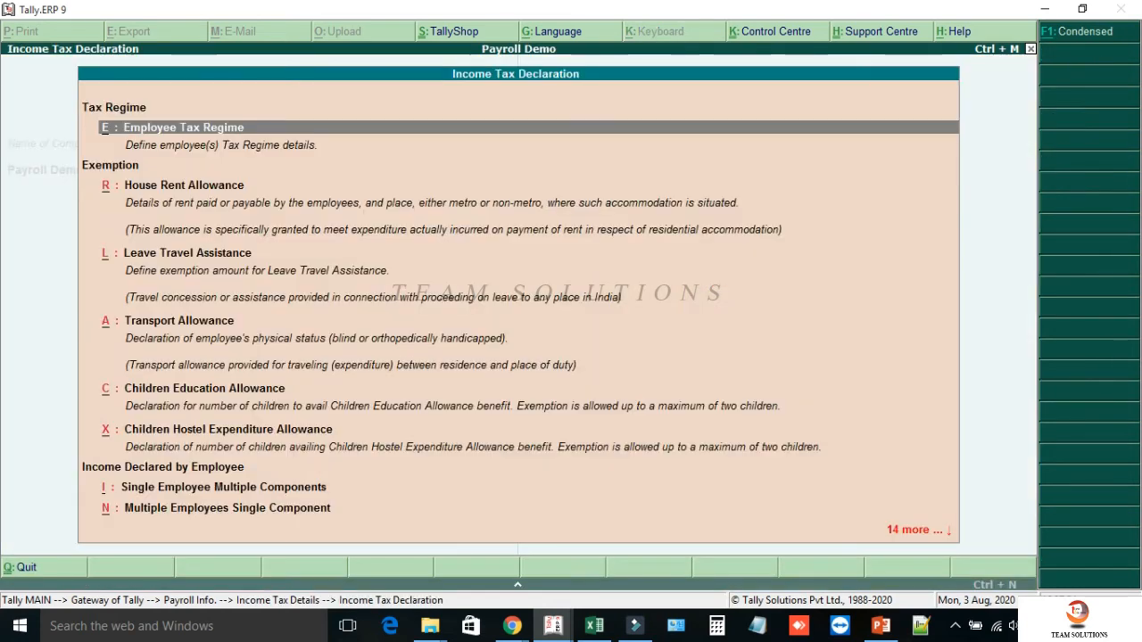
# View the other-income types available for the Accounts Manager employee in the Single Employee Multiple Components declaration, and leave it without entries.
pyautogui.press('Down')
pyautogui.press('Down')
pyautogui.press('Down')
pyautogui.press('Down')
pyautogui.press('Down')
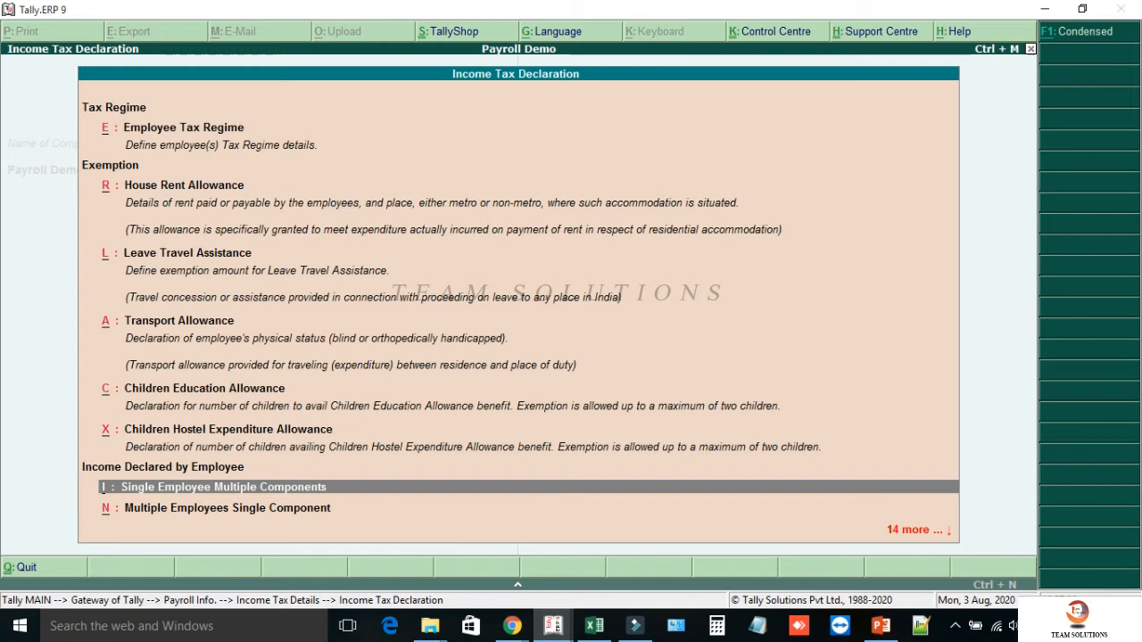
pyautogui.click(103, 488)
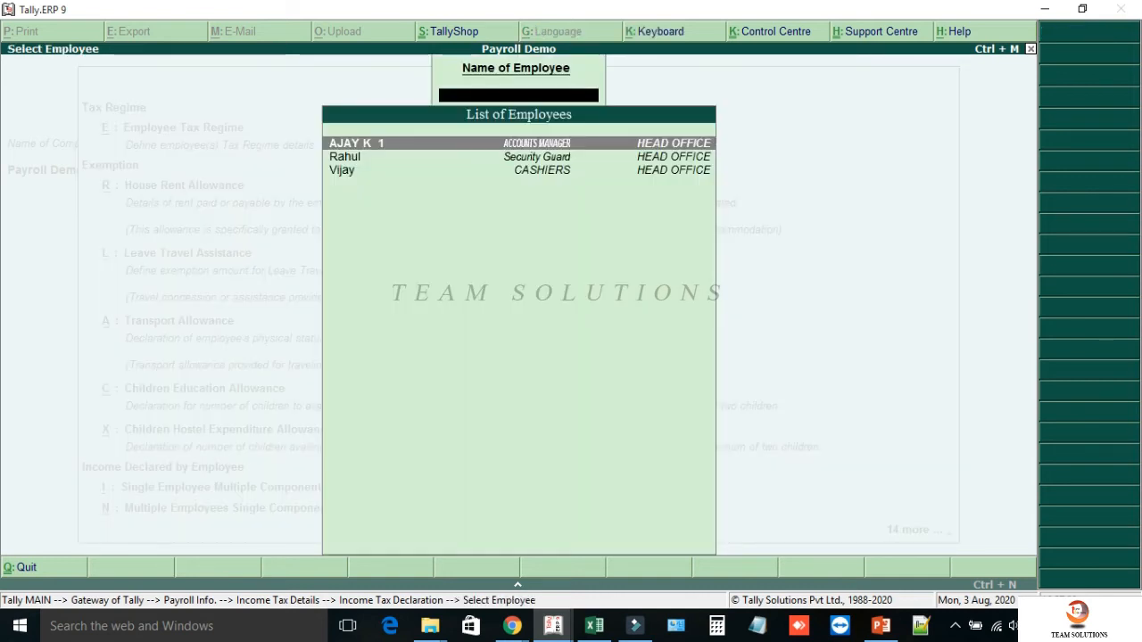
pyautogui.press('Return')
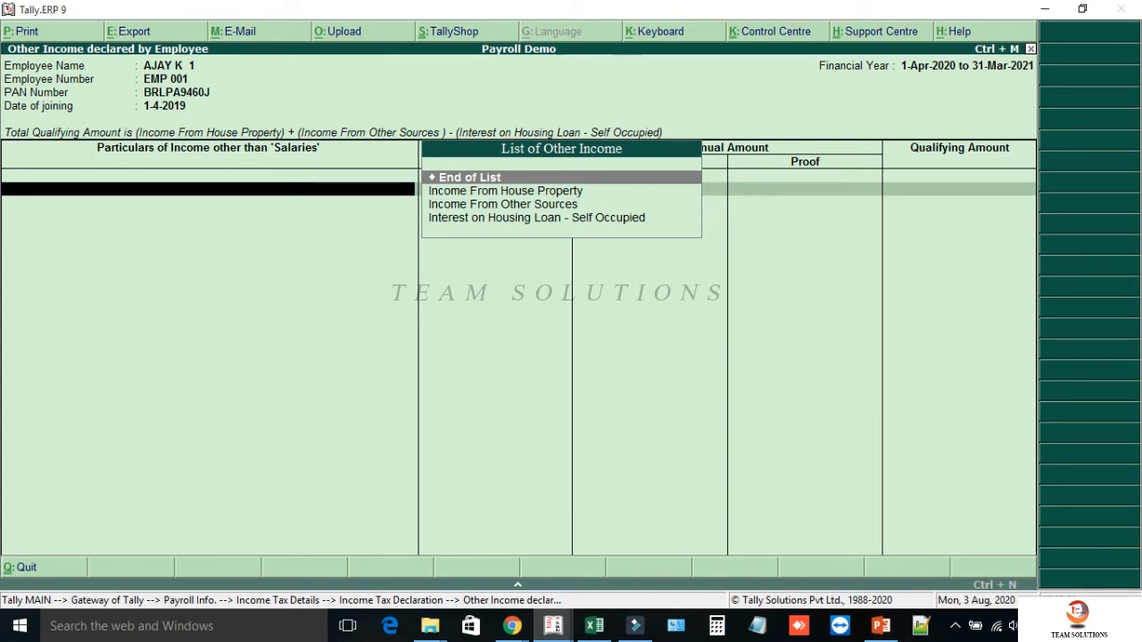
pyautogui.press('Escape')
pyautogui.press('Return')
pyautogui.press('Escape')
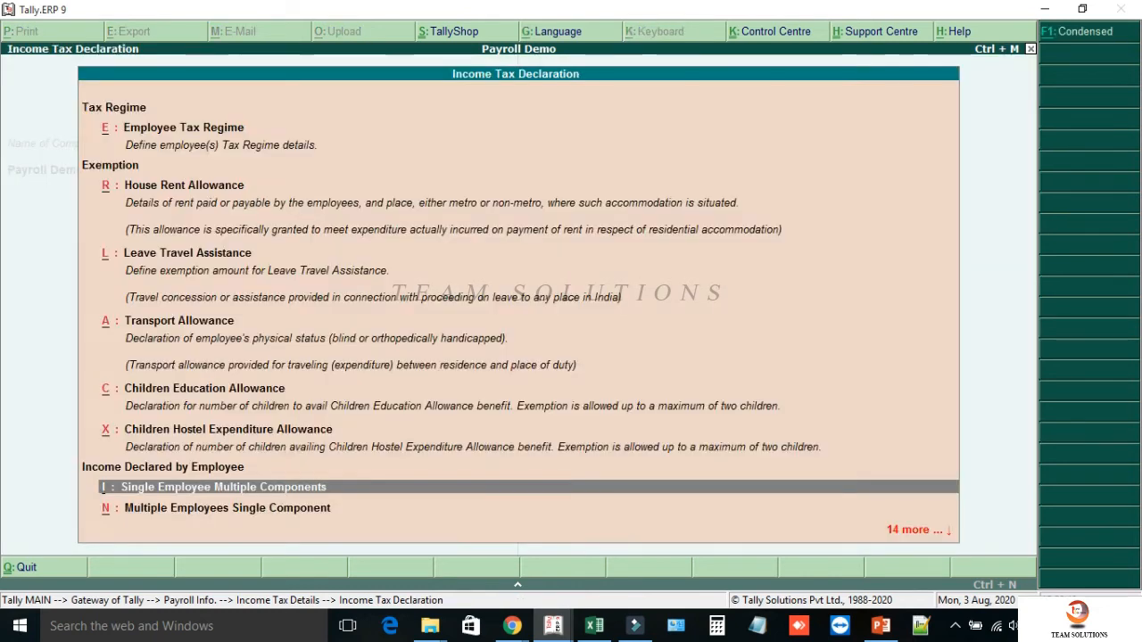
# Open the Multiple Employees Single Component declaration for all items, any tax regime, with Income From House Property as the income type.
pyautogui.press('Down')
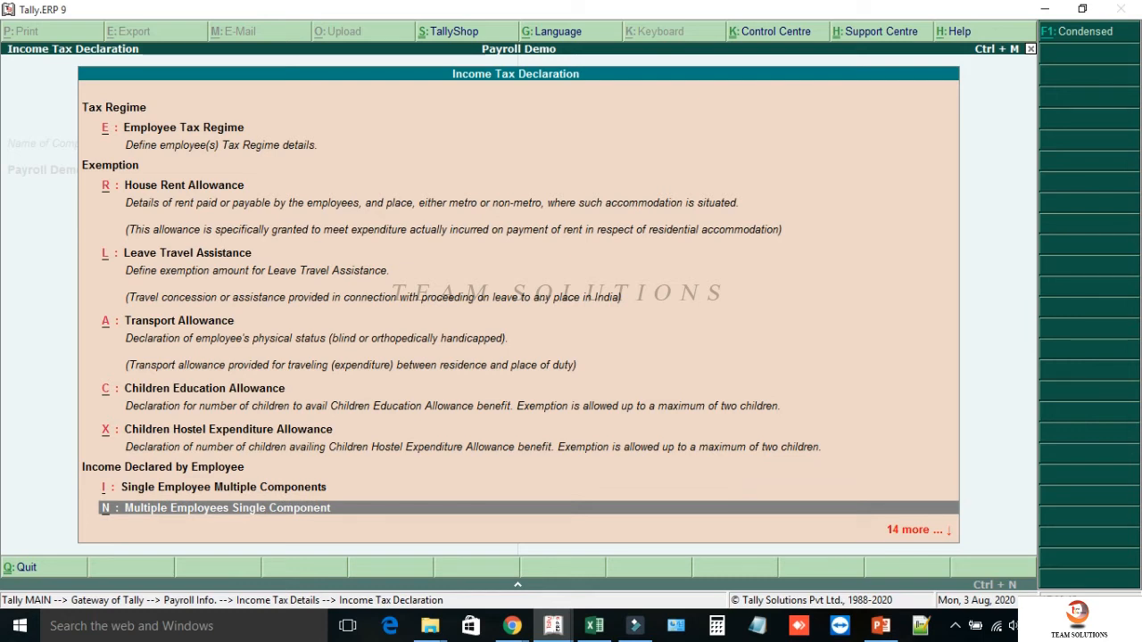
pyautogui.press('Return')
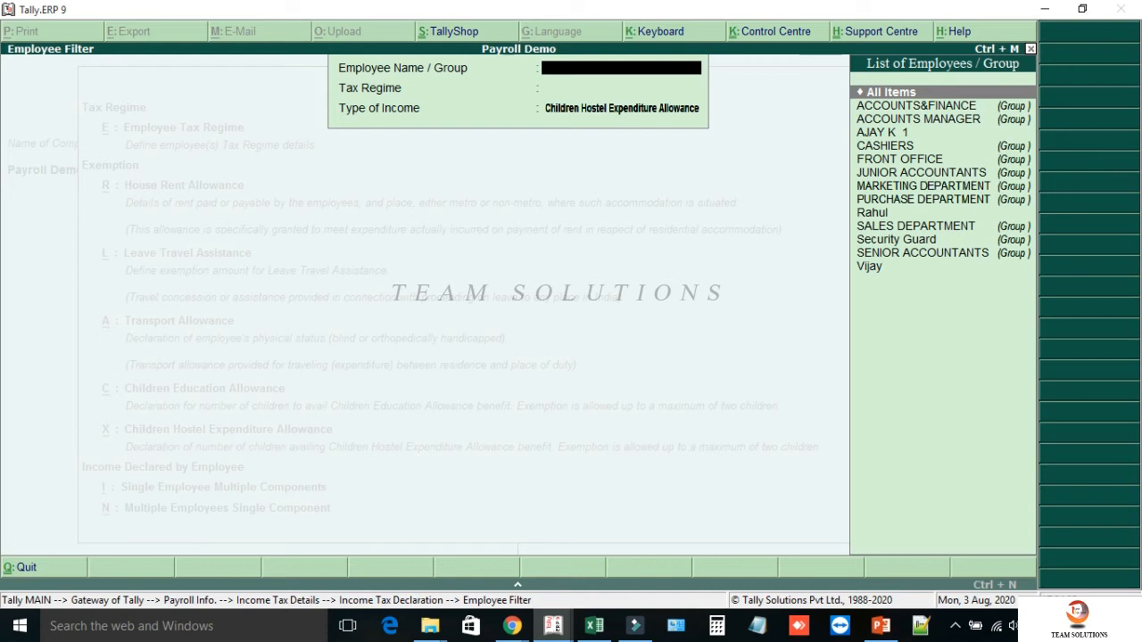
pyautogui.press('Return')
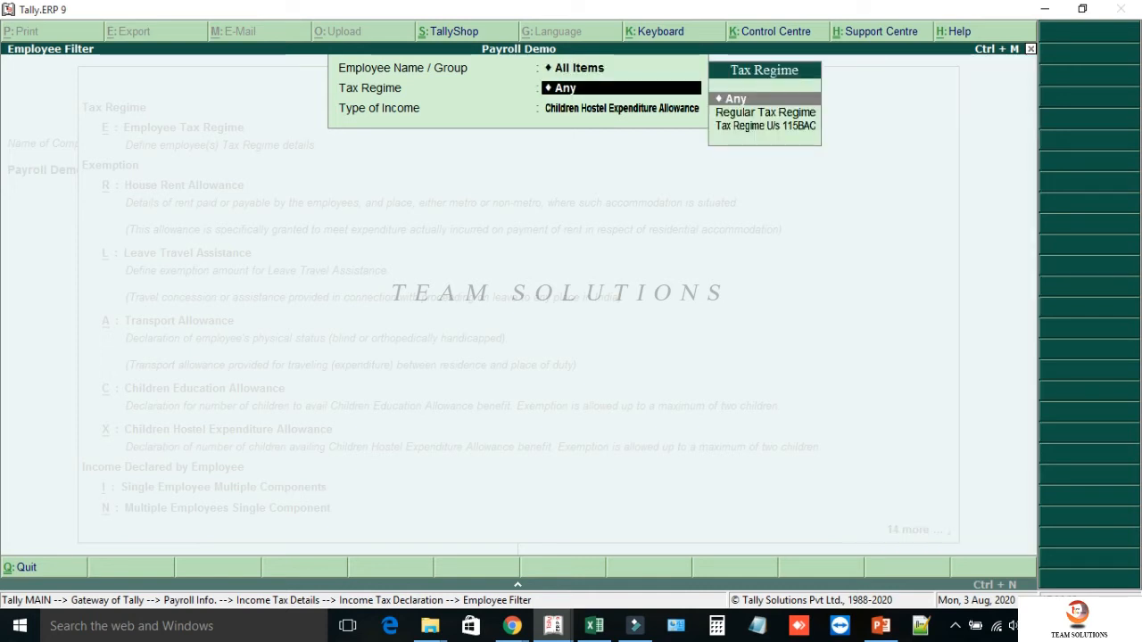
pyautogui.press('Return')
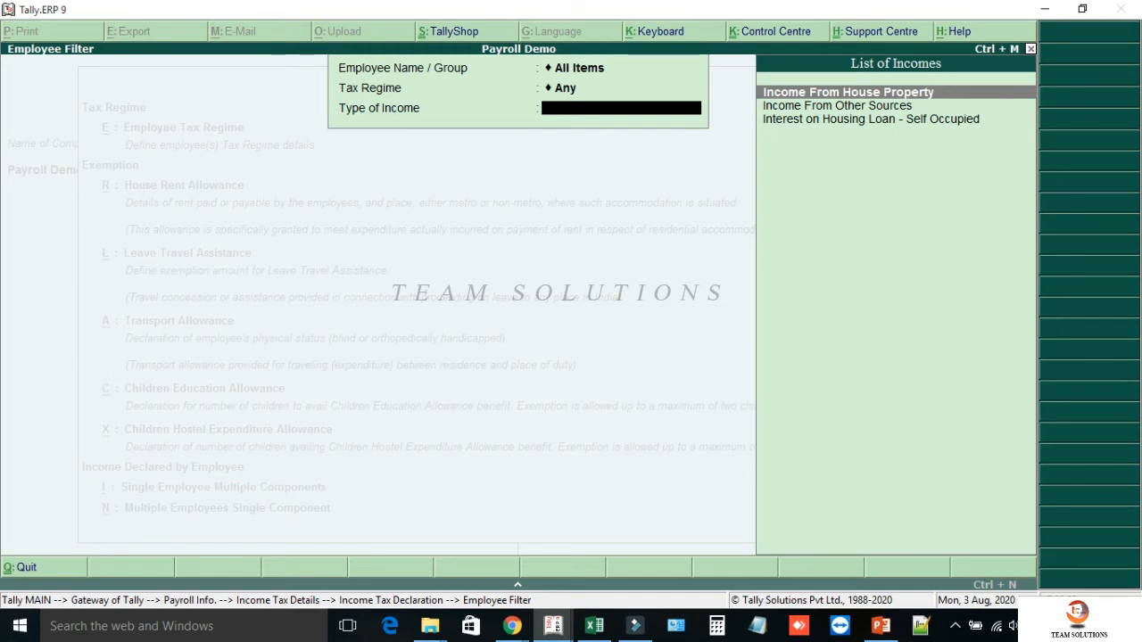
pyautogui.press('Return')
# For the Accounts Manager employee, declare rent received of 1,20,000 effective from 1-4-2020, with the same amount as proof.
pyautogui.write('1.4')
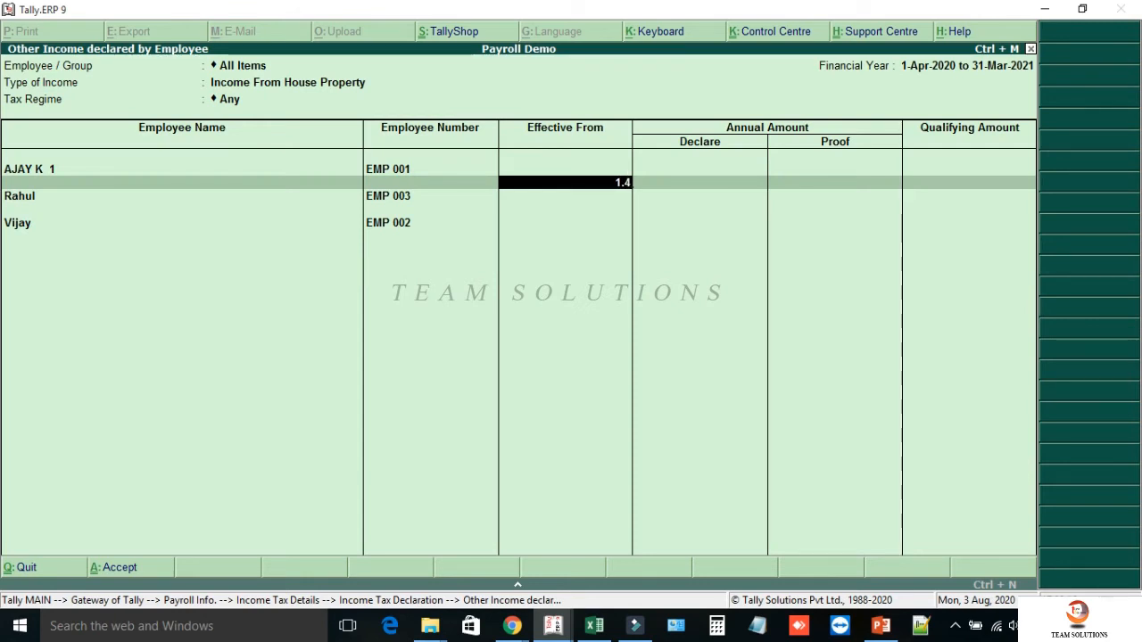
pyautogui.press('Return')
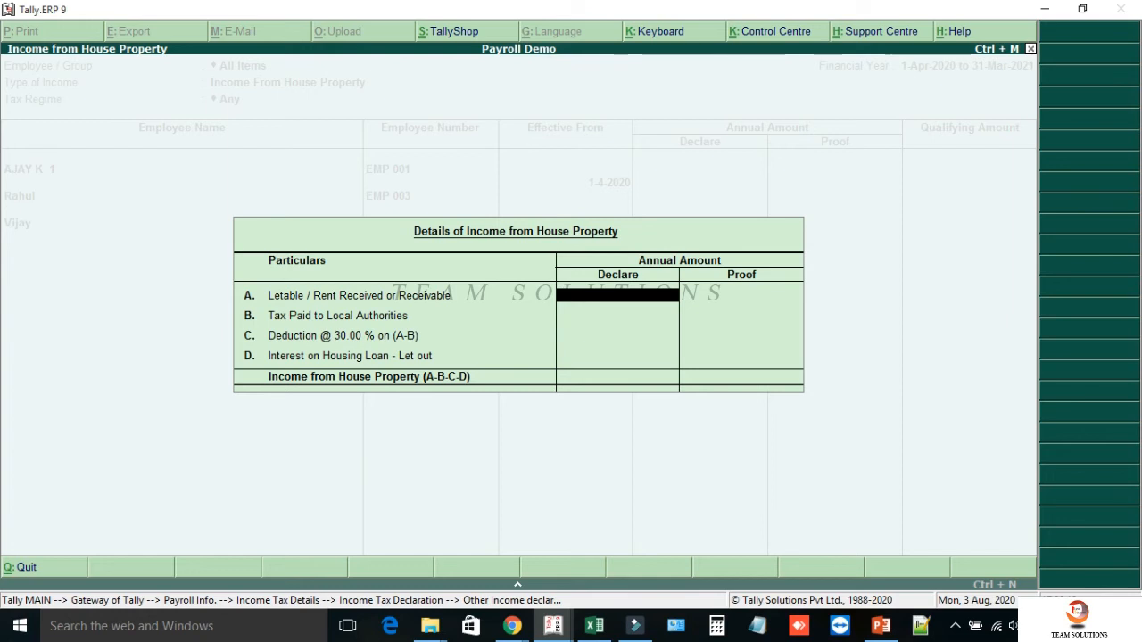
pyautogui.write('120000')
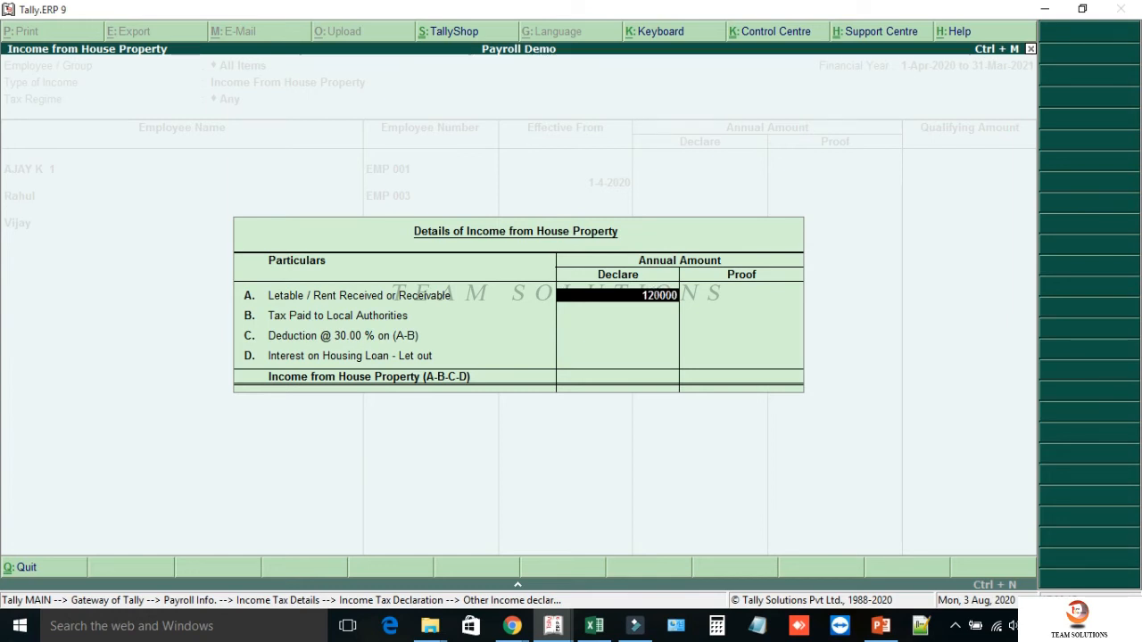
pyautogui.press('Return')
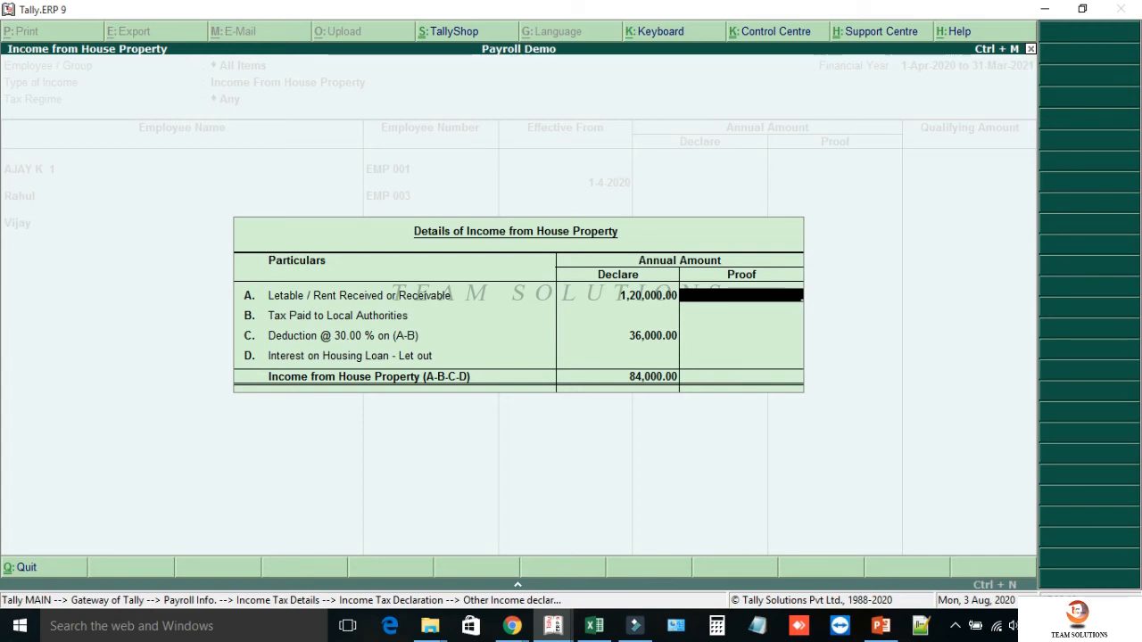
pyautogui.write('120000')
pyautogui.press('Return')
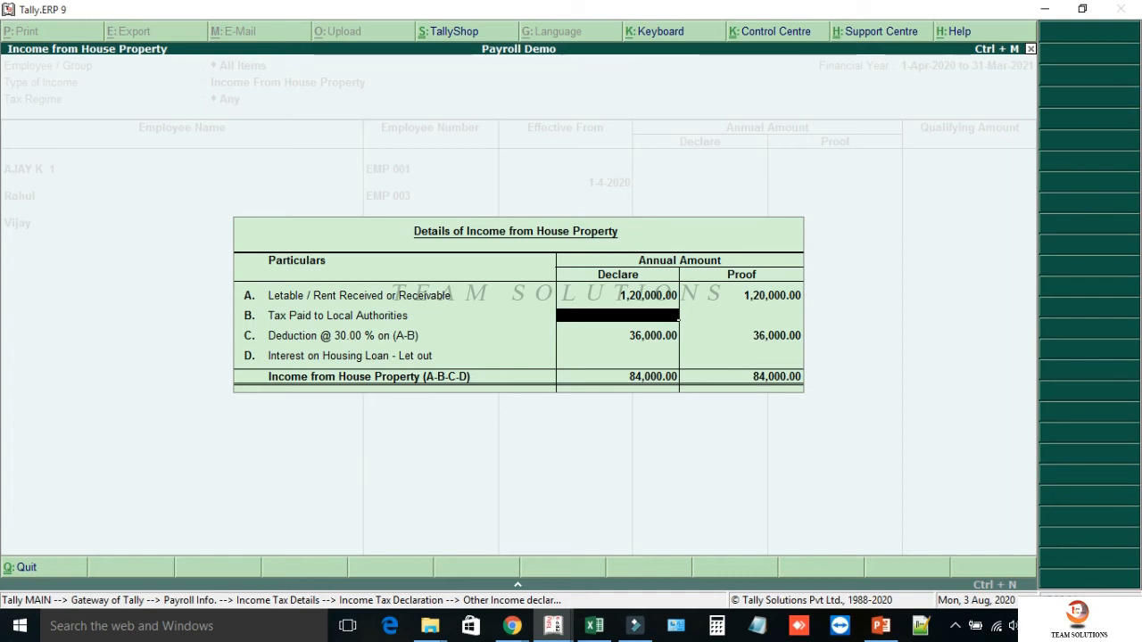
# Enter 1,000 as tax paid to local authorities in both the declared and proof amounts.
pyautogui.write('1000')
pyautogui.press('Return')
pyautogui.write('1000')
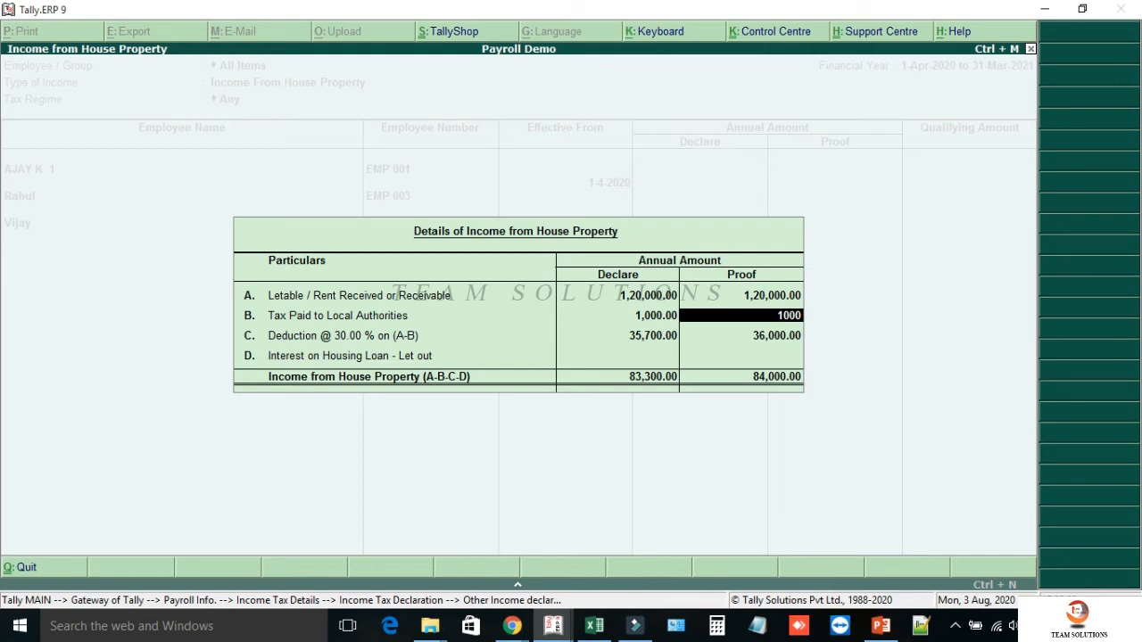
pyautogui.press('Return')
# Enter 20,000 as interest on the let-out housing loan in both the declared and proof amounts.
pyautogui.click(615, 337)
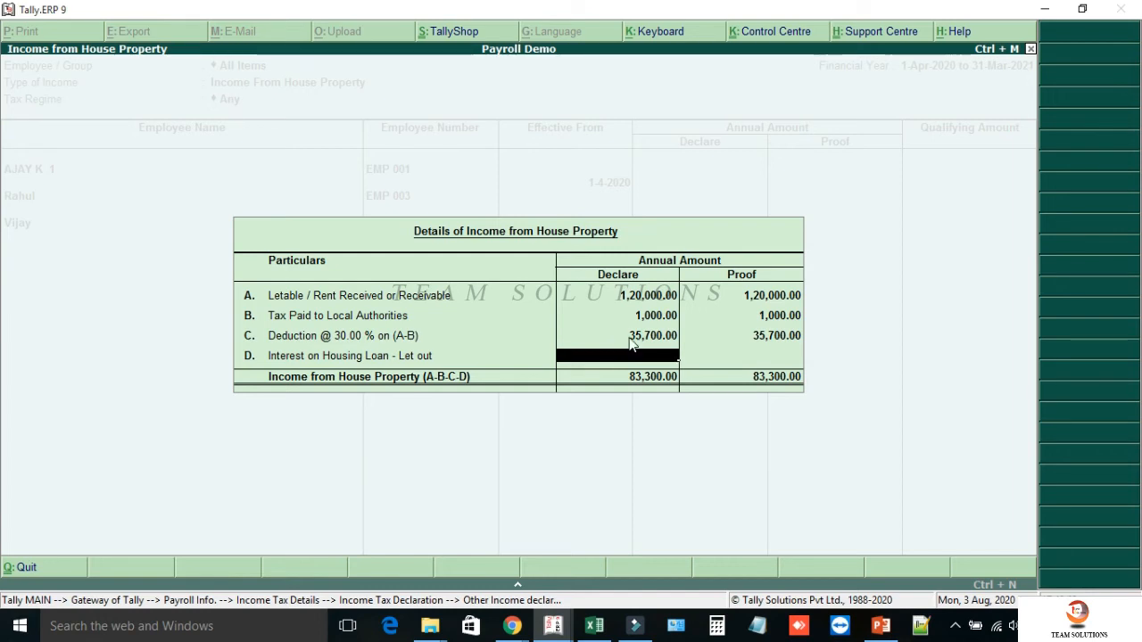
pyautogui.click(630, 357)
pyautogui.write('20000')
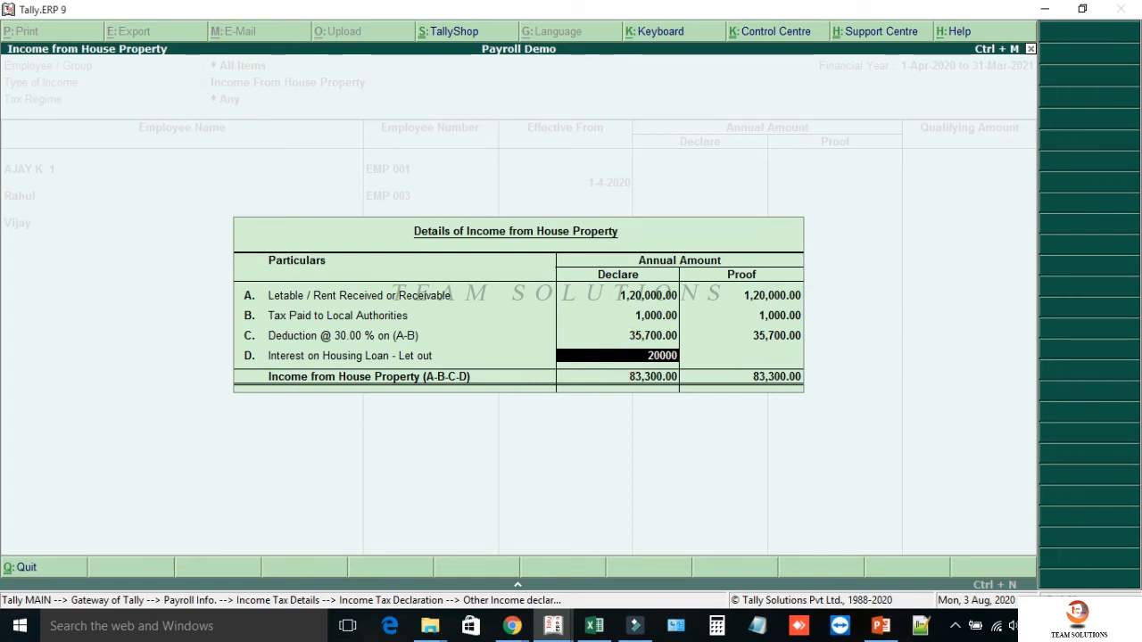
pyautogui.press('Return')
pyautogui.write('20000')
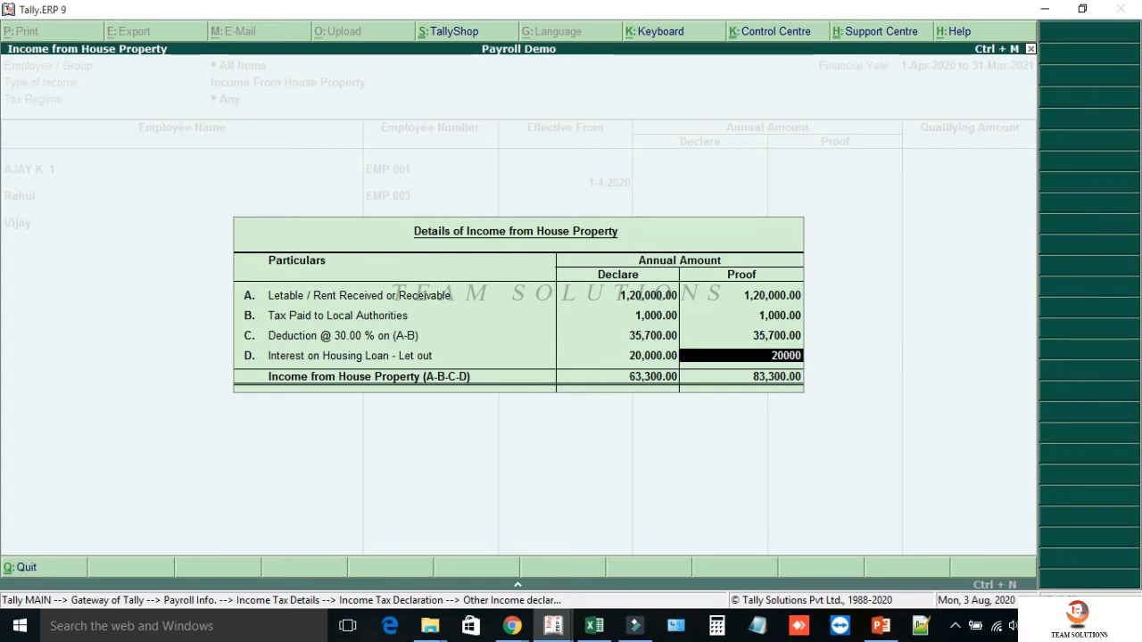
# For the Security Guard employee, declare rent received of 75,000 effective from 1-4-2020, with the same amount as proof.
pyautogui.press('Return')
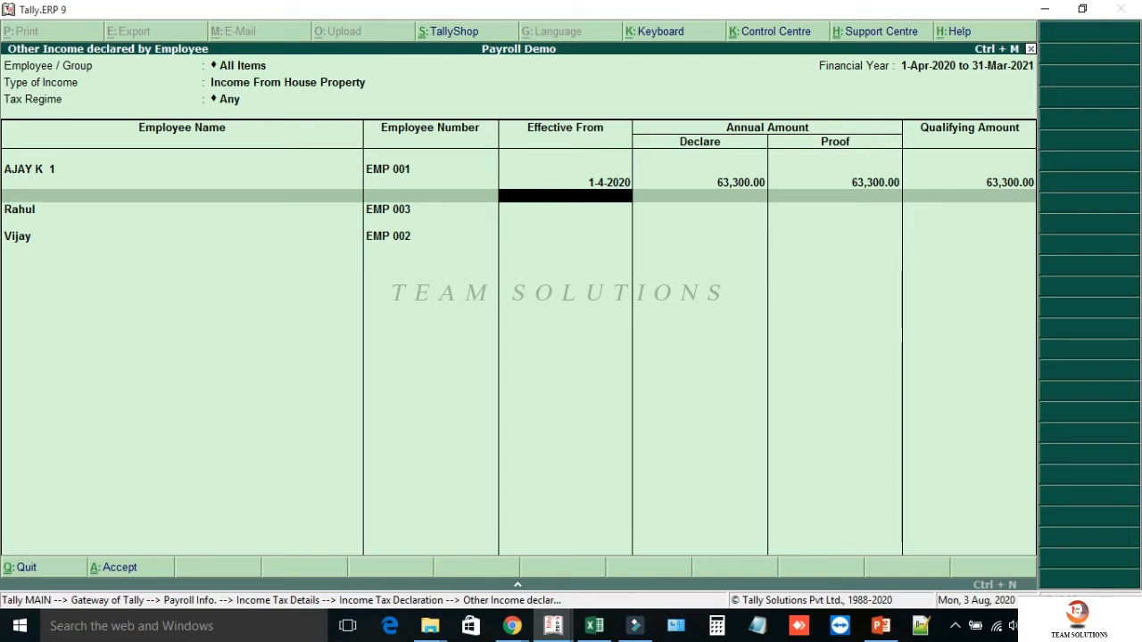
pyautogui.press('Return')
pyautogui.write('1.4')
pyautogui.press('Return')
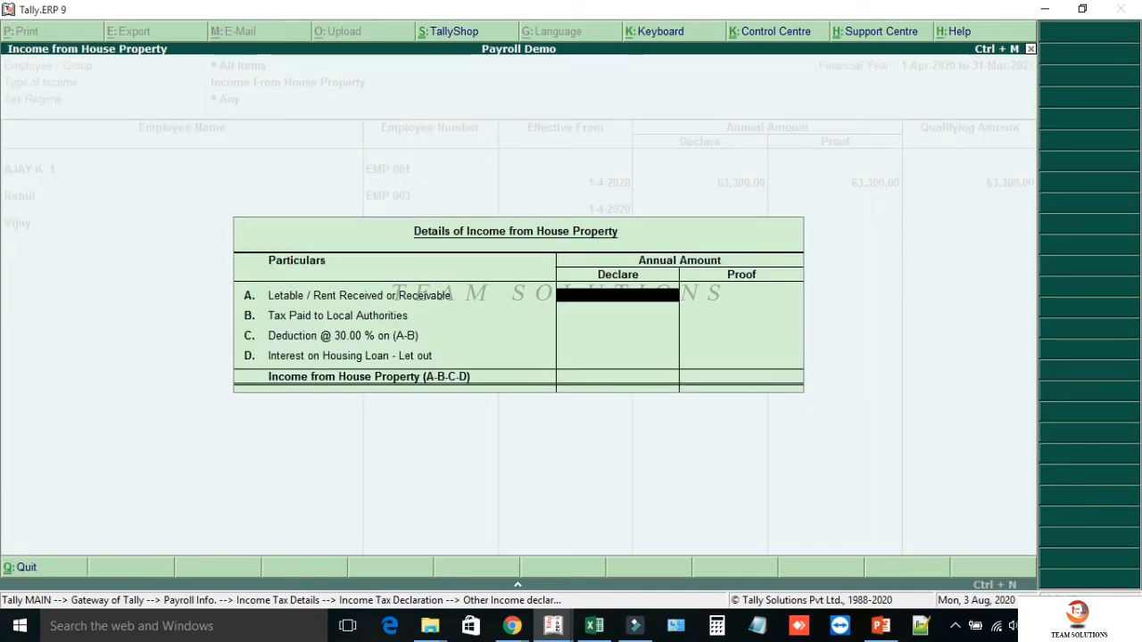
pyautogui.write('75000')
pyautogui.press('Return')
pyautogui.write('75000')
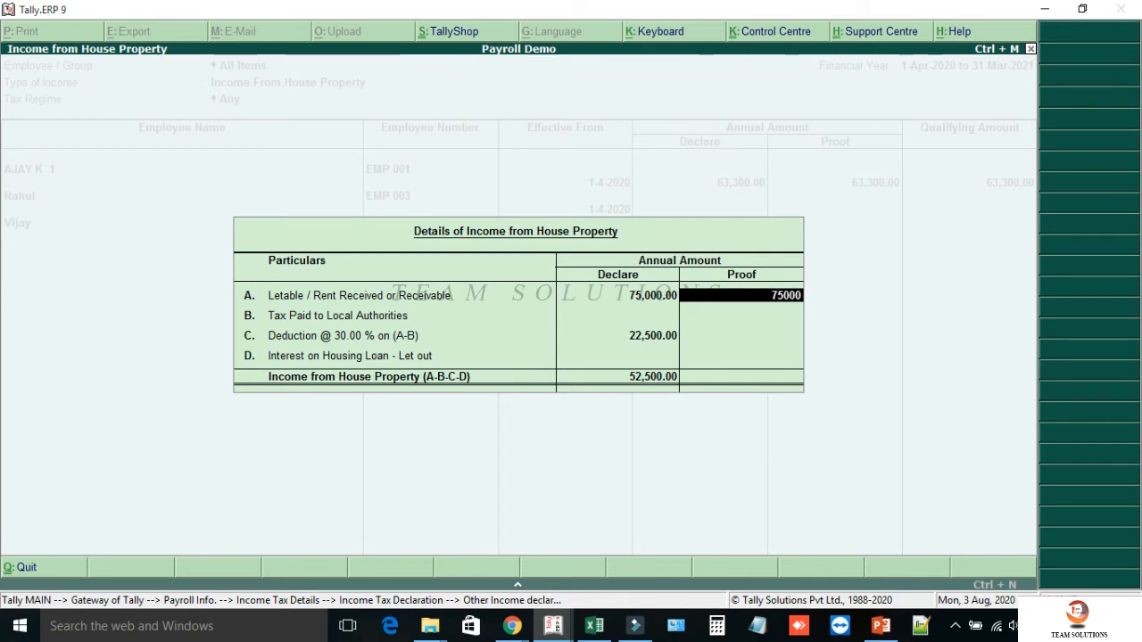
pyautogui.press('Return')
# Enter 800 as the employee's tax paid to local authorities in both the declared and proof amounts.
pyautogui.write('800')
pyautogui.press('Return')
pyautogui.write('800')
pyautogui.press('Return')
# Enter 15,000 as declared and proof interest on the let-out housing loan, and save the house property declaration.
pyautogui.write('15000')
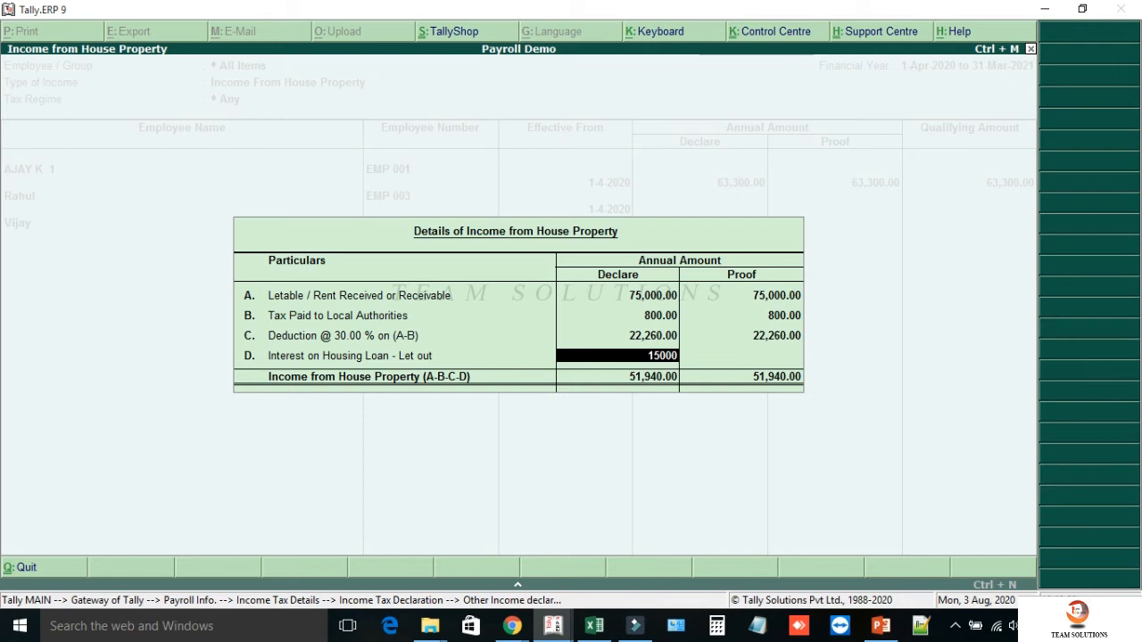
pyautogui.press('Return')
pyautogui.write('150000.00')
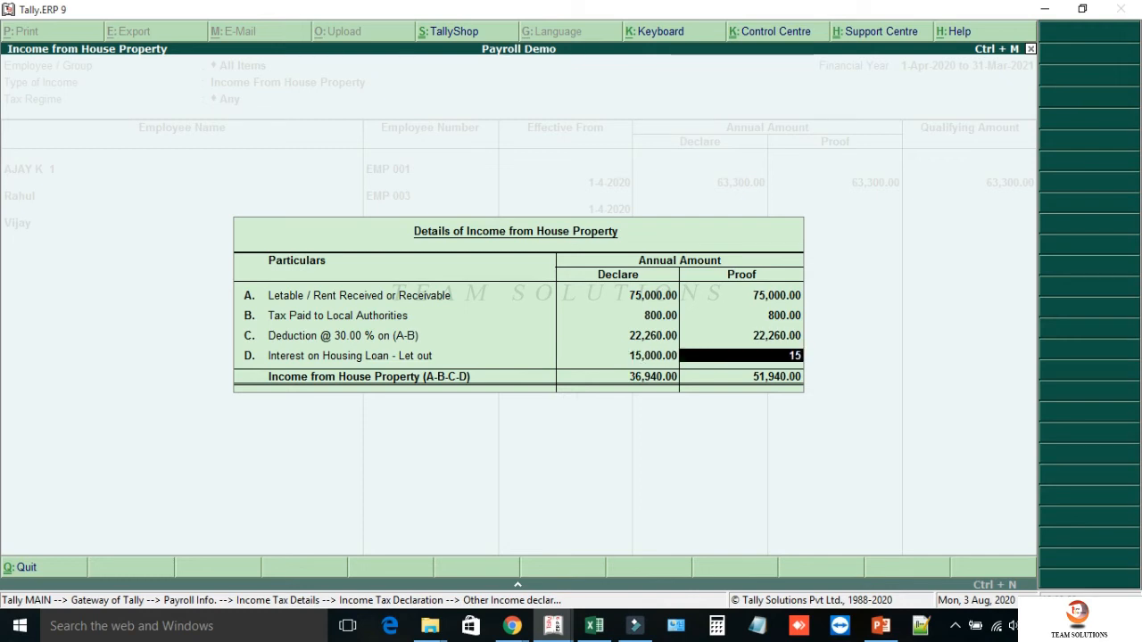
pyautogui.press('Return')
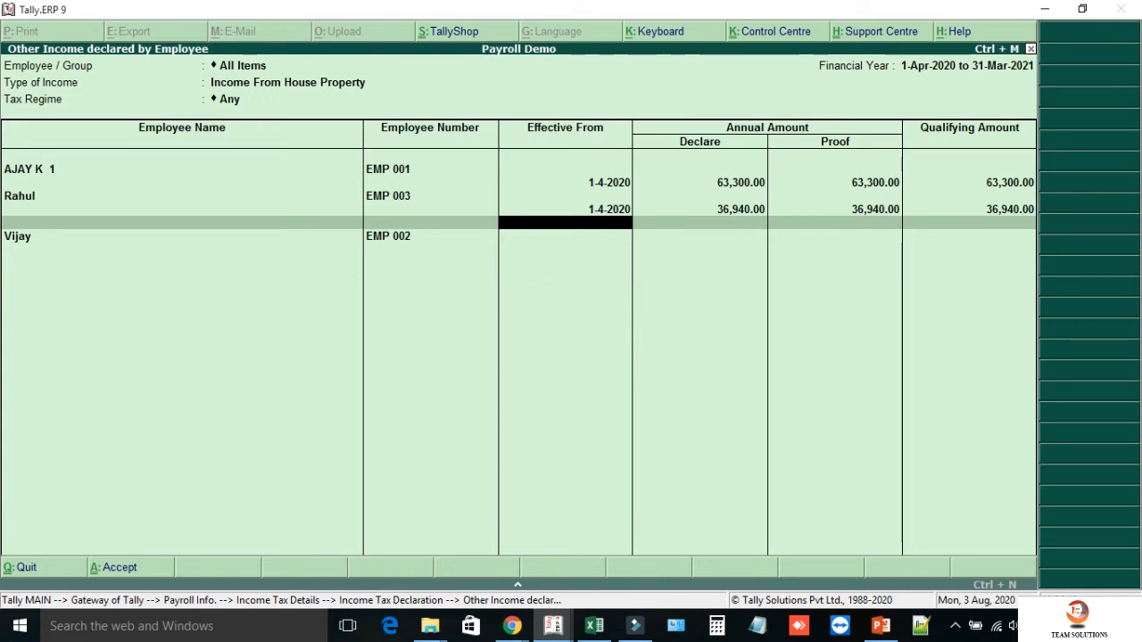
pyautogui.press('Return')
pyautogui.press('Return')
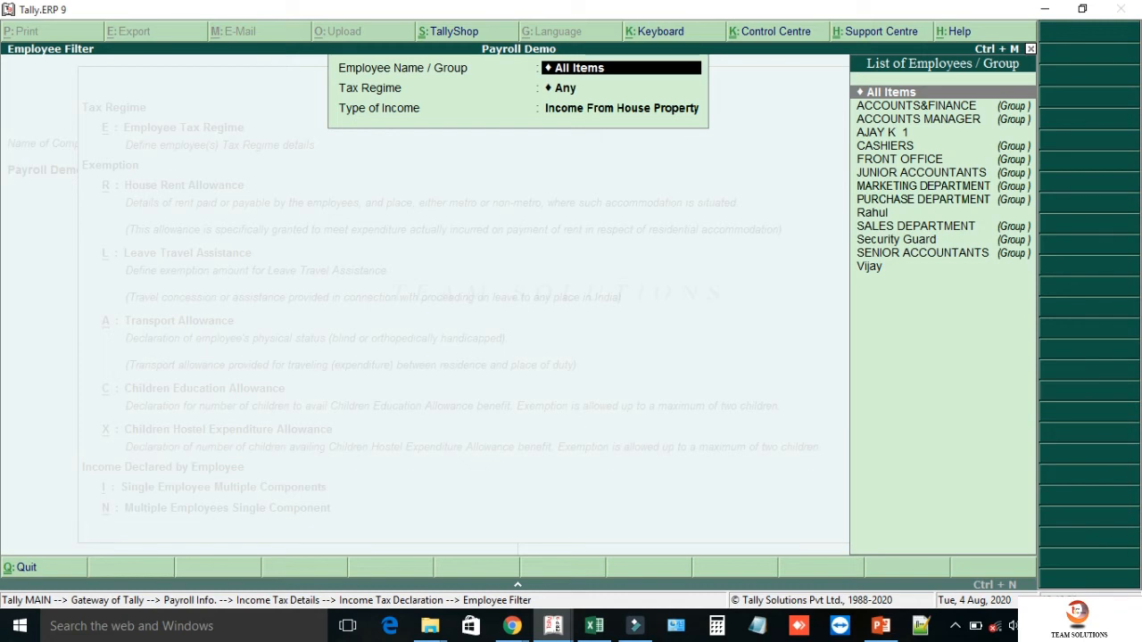
pyautogui.press('Escape')
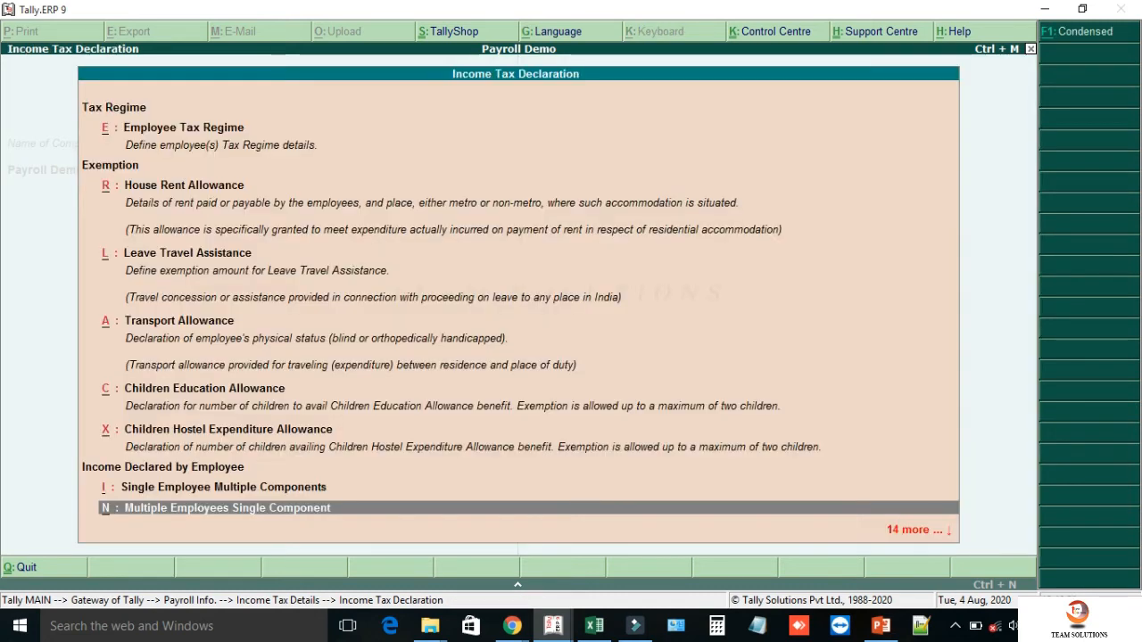
# Open the Single Employee Multiple Components income declaration for the Accounts Manager employee.
pyautogui.press('Up')
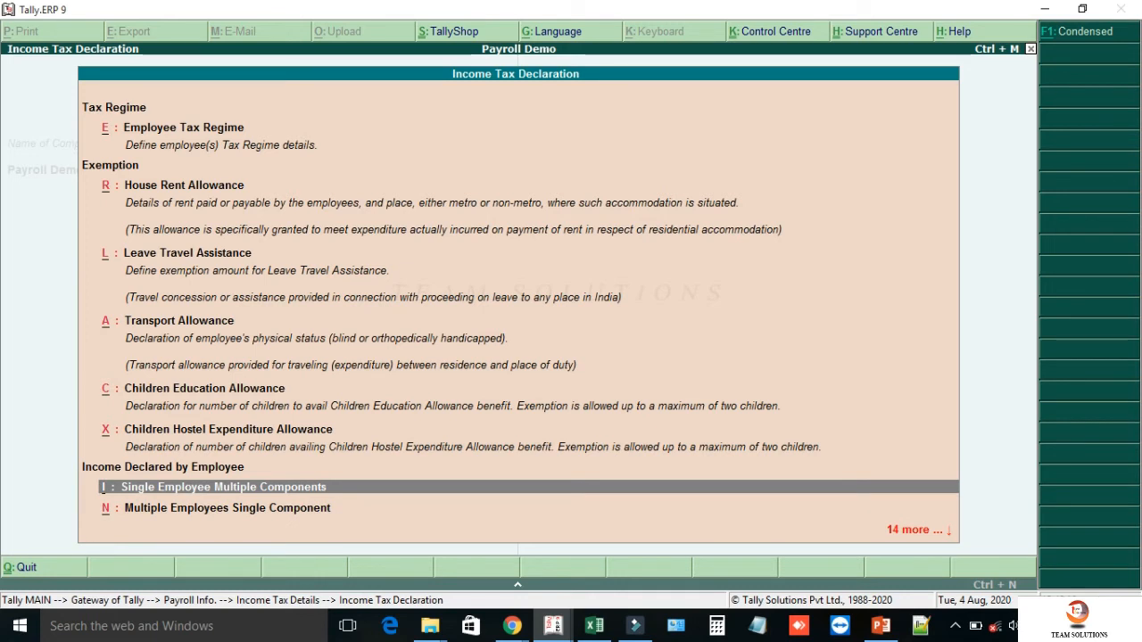
pyautogui.press('Return')
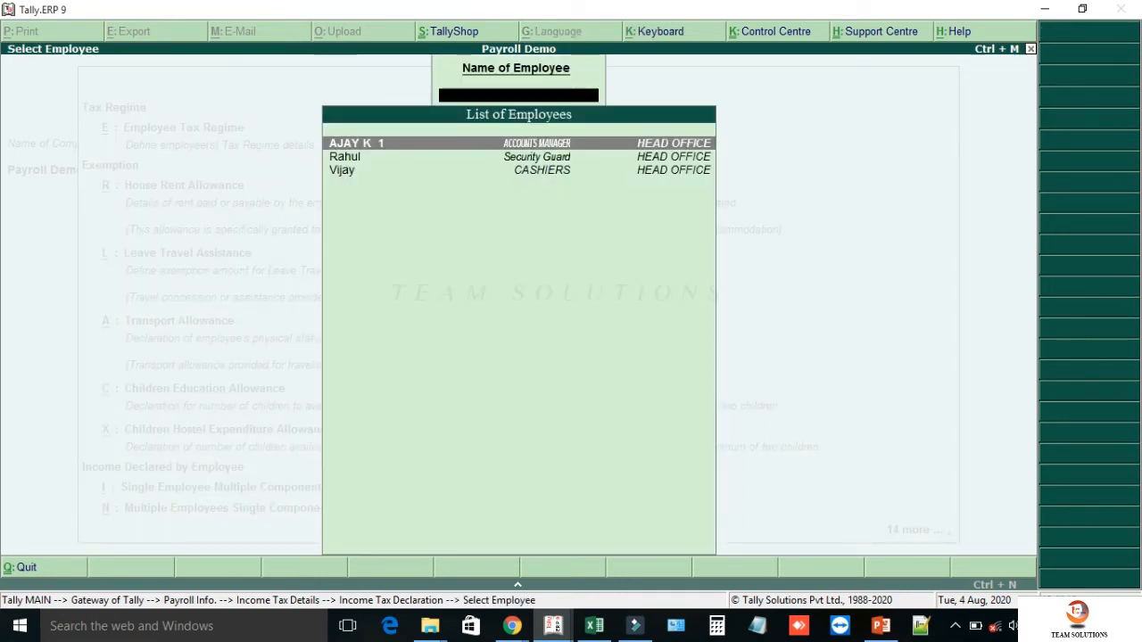
pyautogui.press('Return')
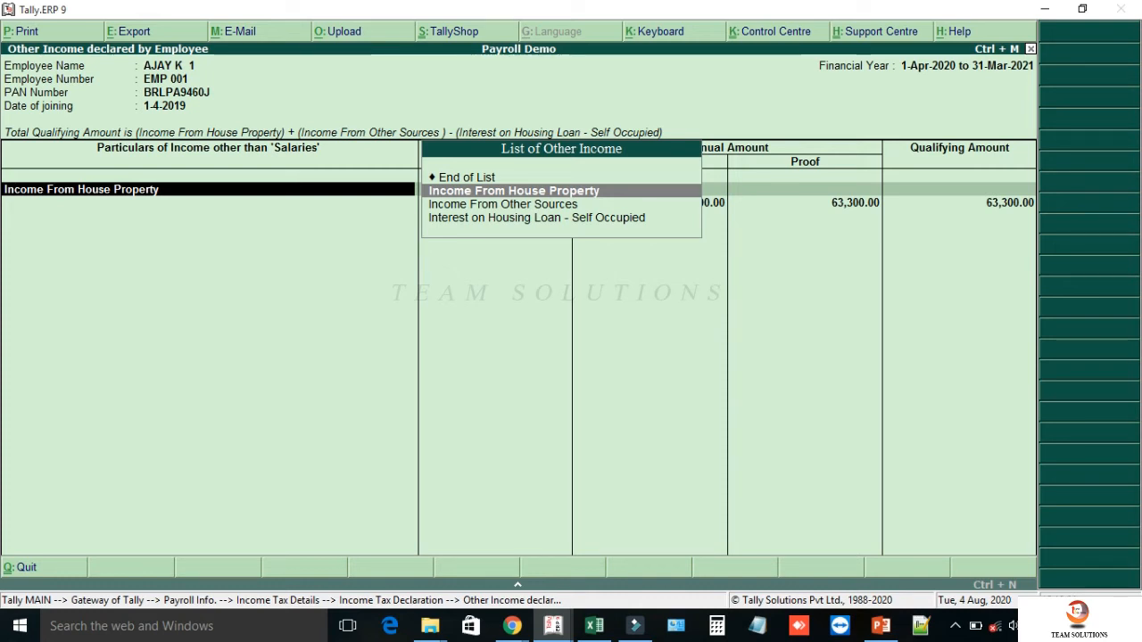
# Review the available other income types and the employee's existing Income From House Property details.
pyautogui.press('Down')
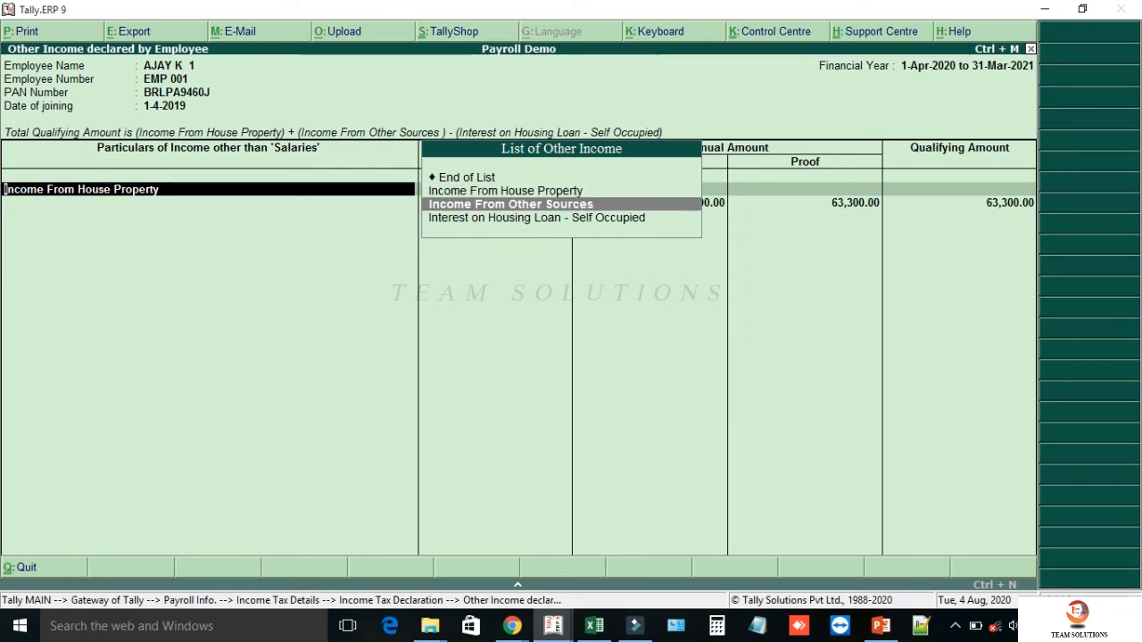
pyautogui.press('Up')
pyautogui.press('Up')
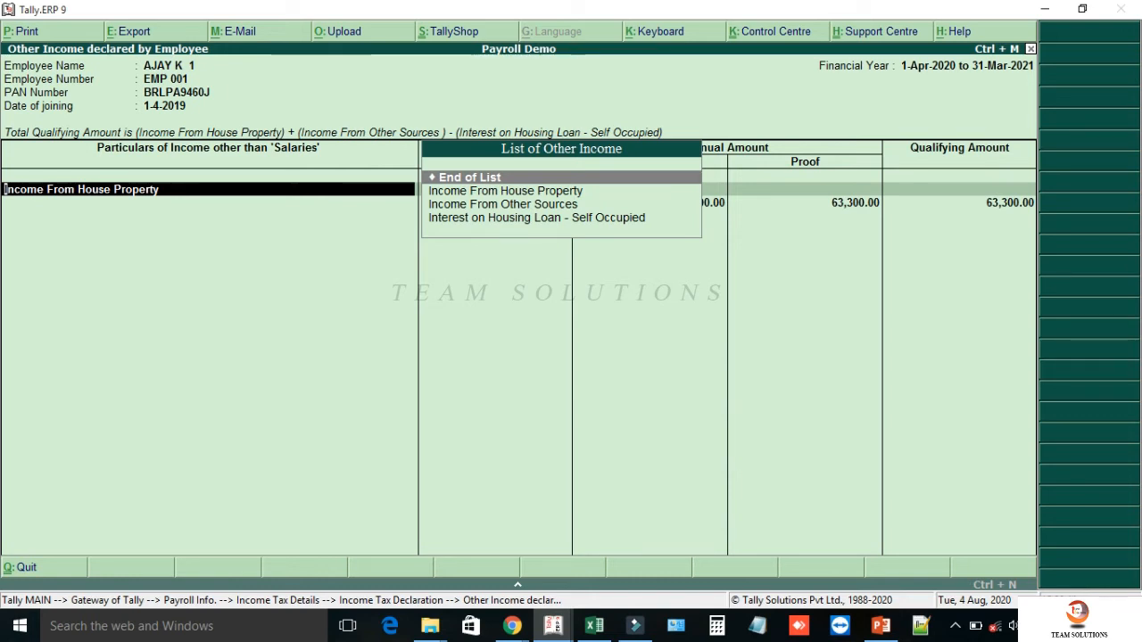
pyautogui.press('Down')
pyautogui.press('Down')
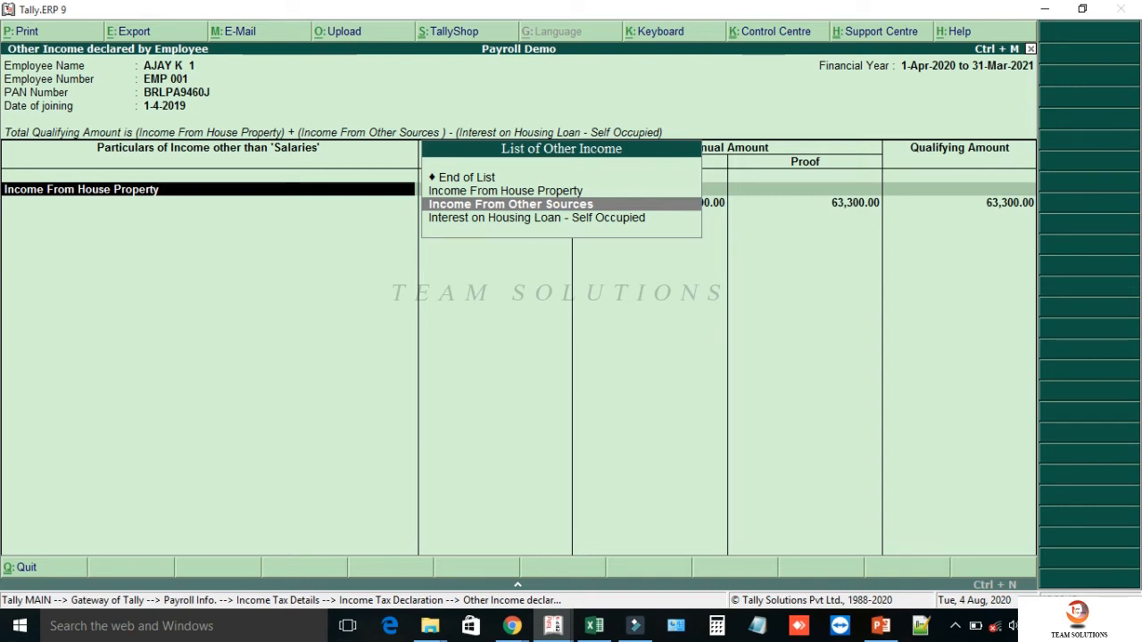
pyautogui.press('Up')
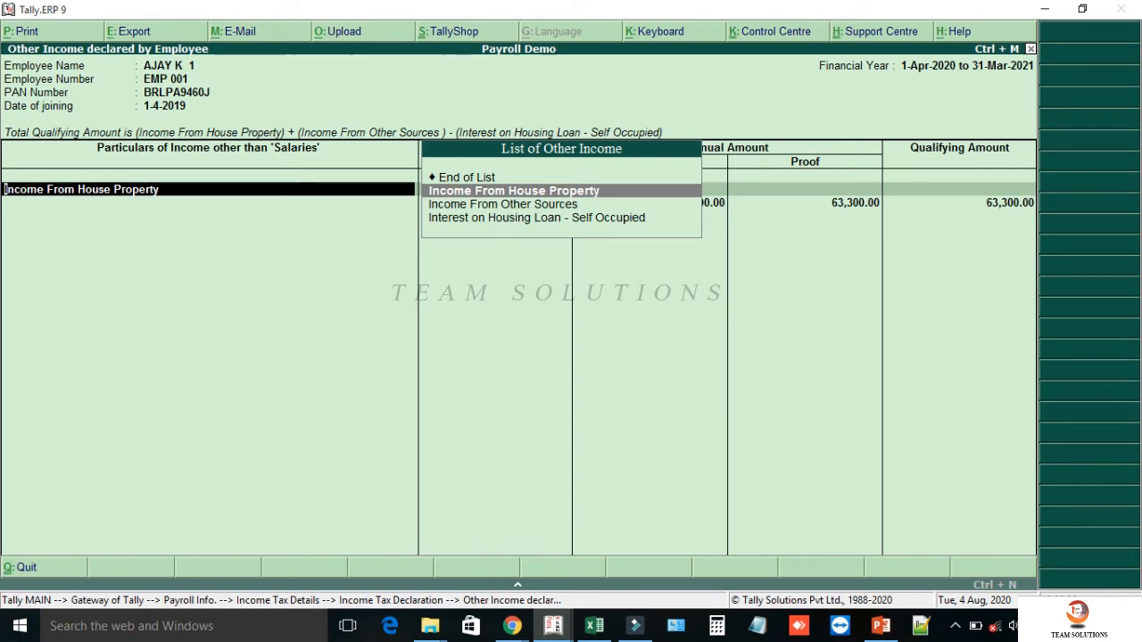
pyautogui.press('Return')
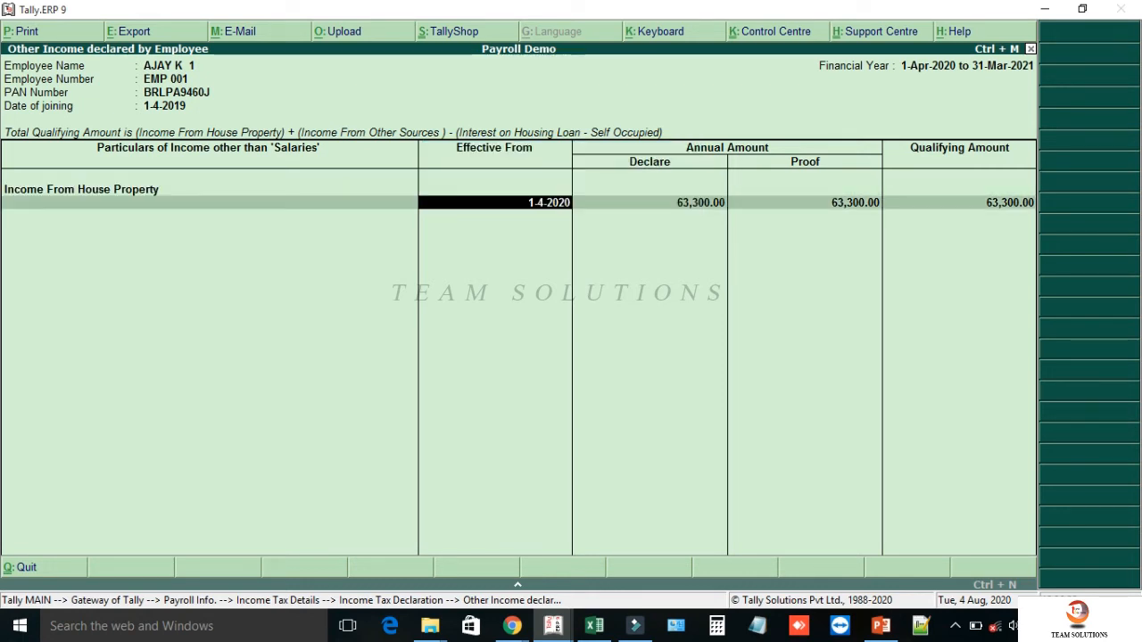
pyautogui.press('Return')
pyautogui.press('Return')
pyautogui.press('Return')
pyautogui.press('Return')
pyautogui.press('Return')
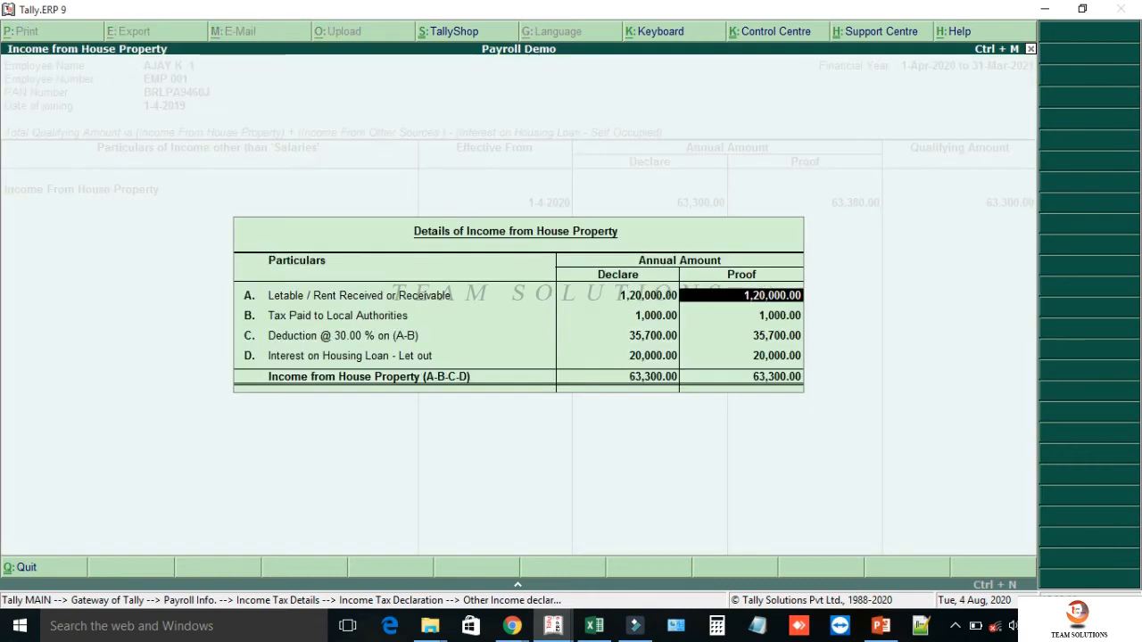
pyautogui.press('Return')
pyautogui.press('Return')
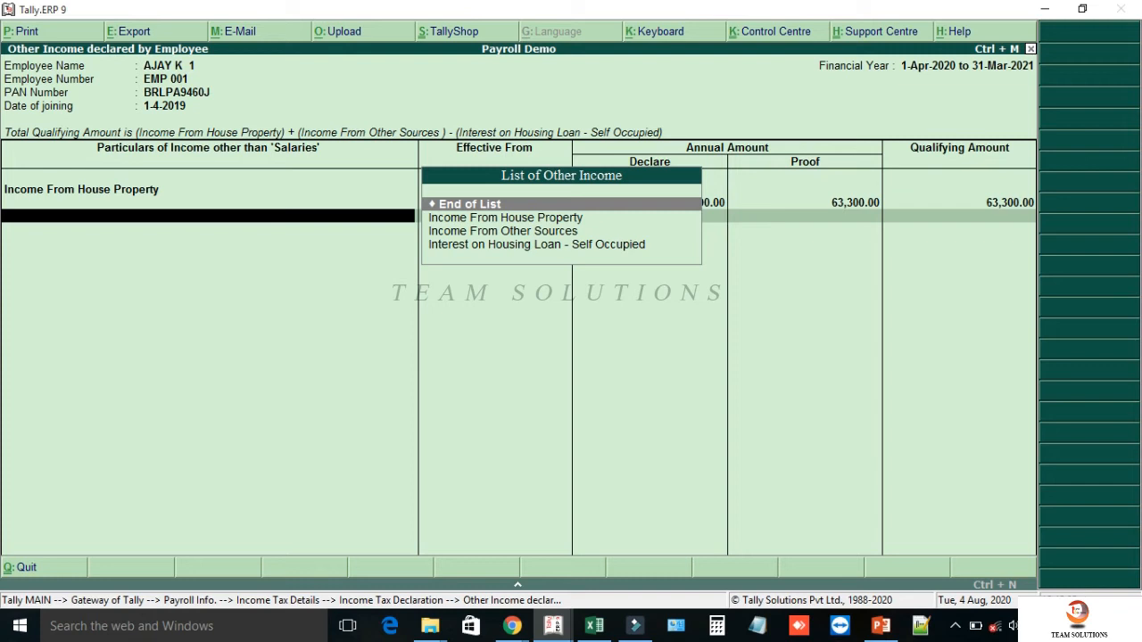
# Add Income From Other Sources to the employee's declaration, effective from 1-4-2020.
pyautogui.press('Down')
pyautogui.press('Down')
pyautogui.press('Return')
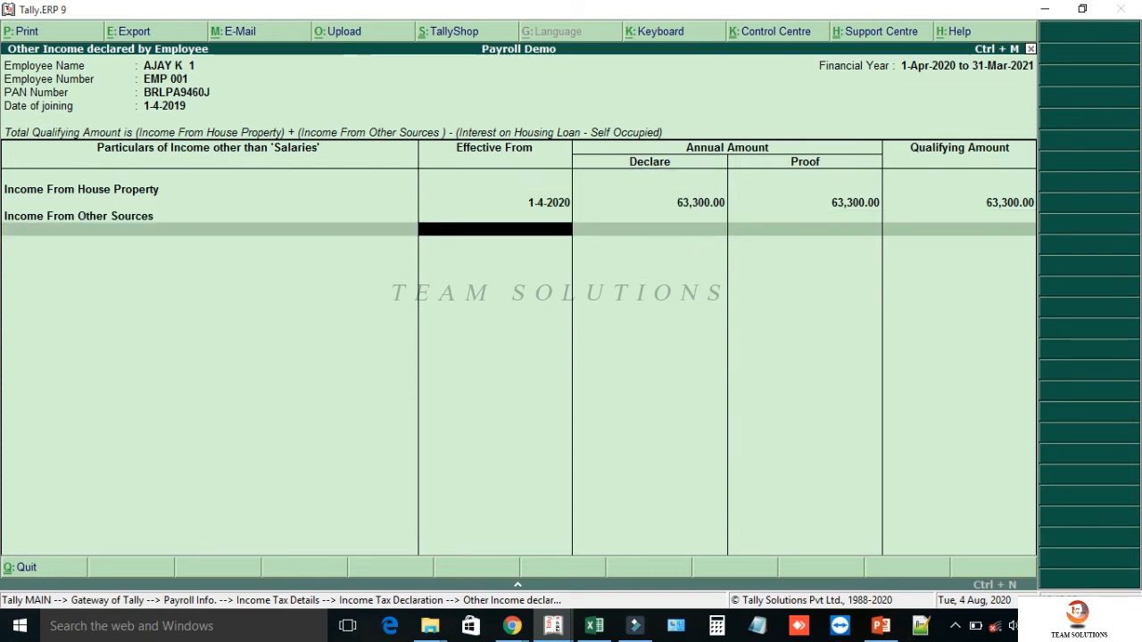
pyautogui.write('1-4')
pyautogui.press('Return')
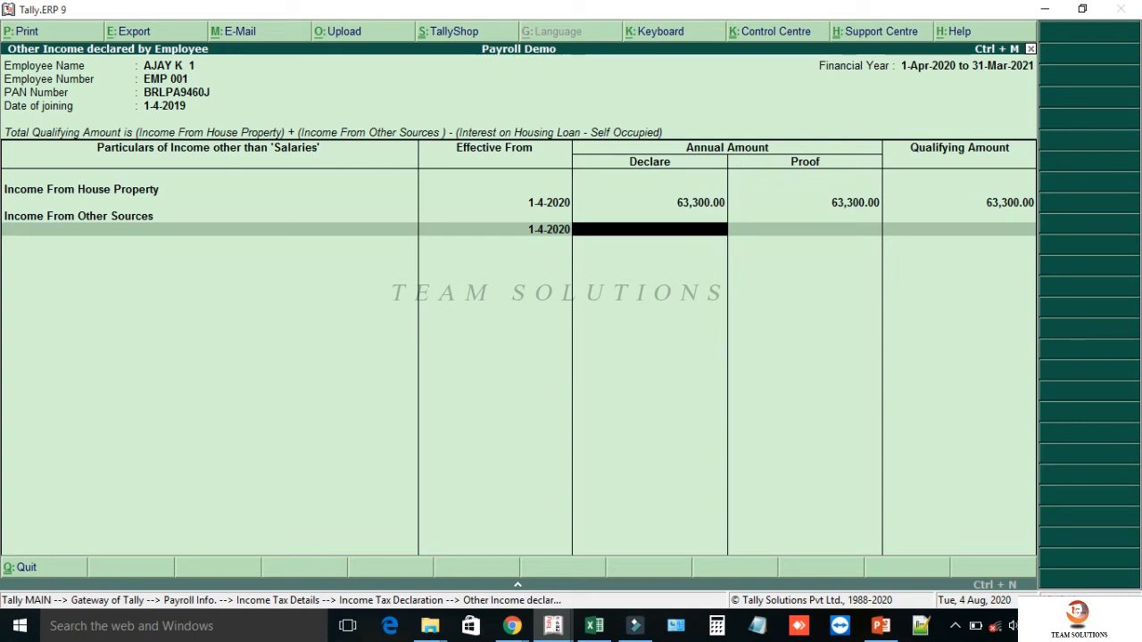
pyautogui.press('BackSpace')
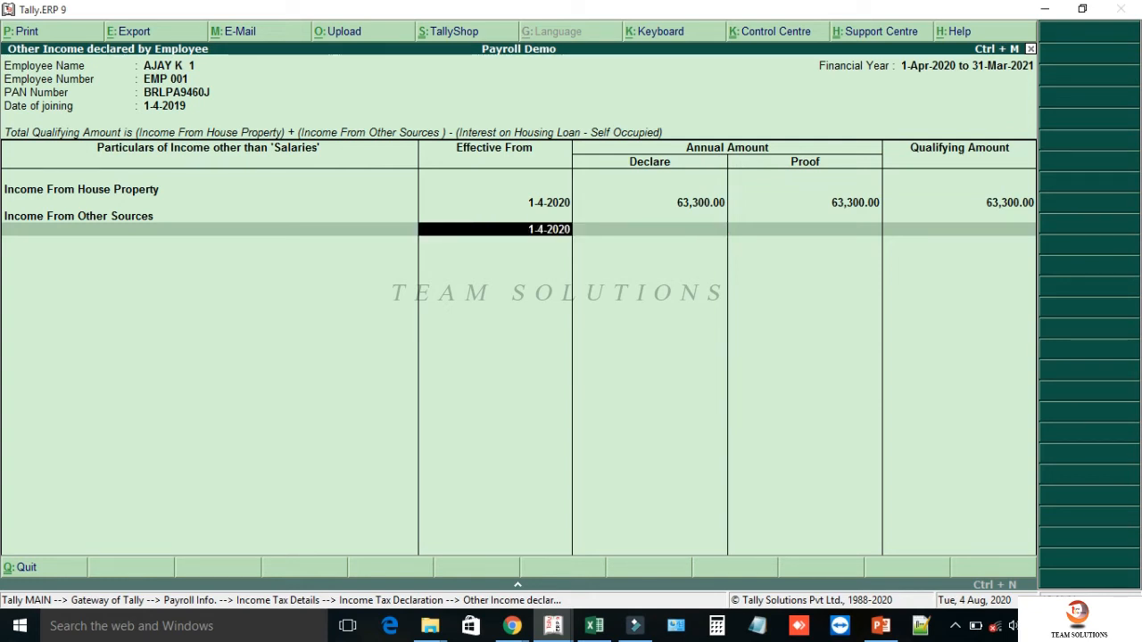
pyautogui.press('Return')
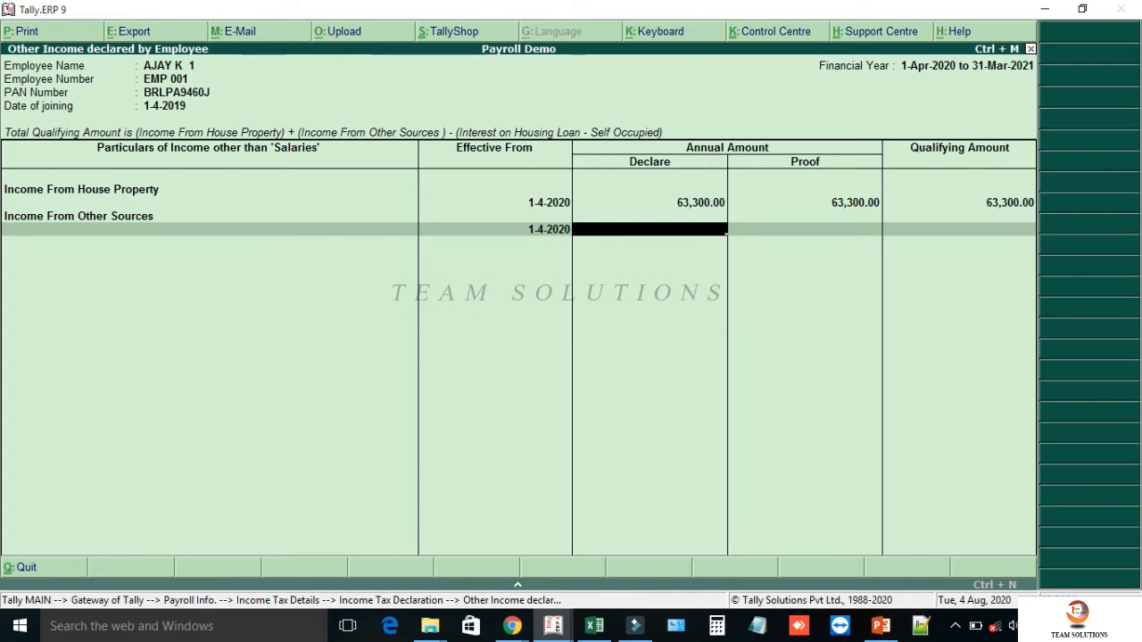
# Enter 2,00,000 as both the declared and proof amounts for Income From Other Sources.
pyautogui.write('20000')
pyautogui.press('Return')
pyautogui.write('200000')
pyautogui.press('Return')
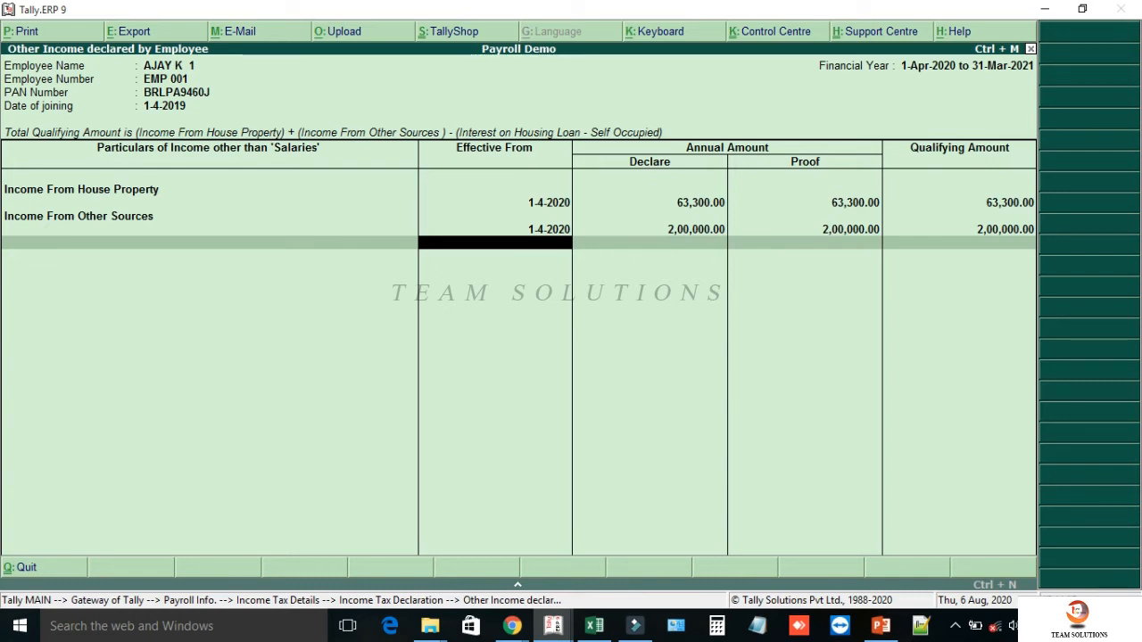
# Add Interest on Housing Loan - Self Occupied to the declaration, effective from 1-4-2020.
pyautogui.press('BackSpace')
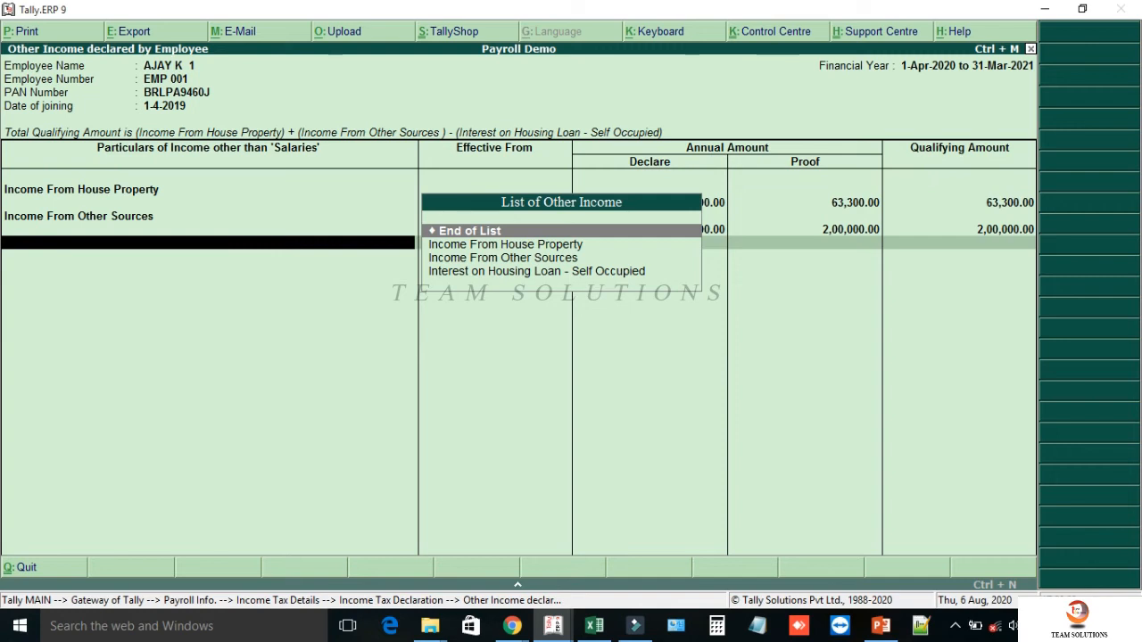
pyautogui.press('Down')
pyautogui.press('Down')
pyautogui.press('Down')
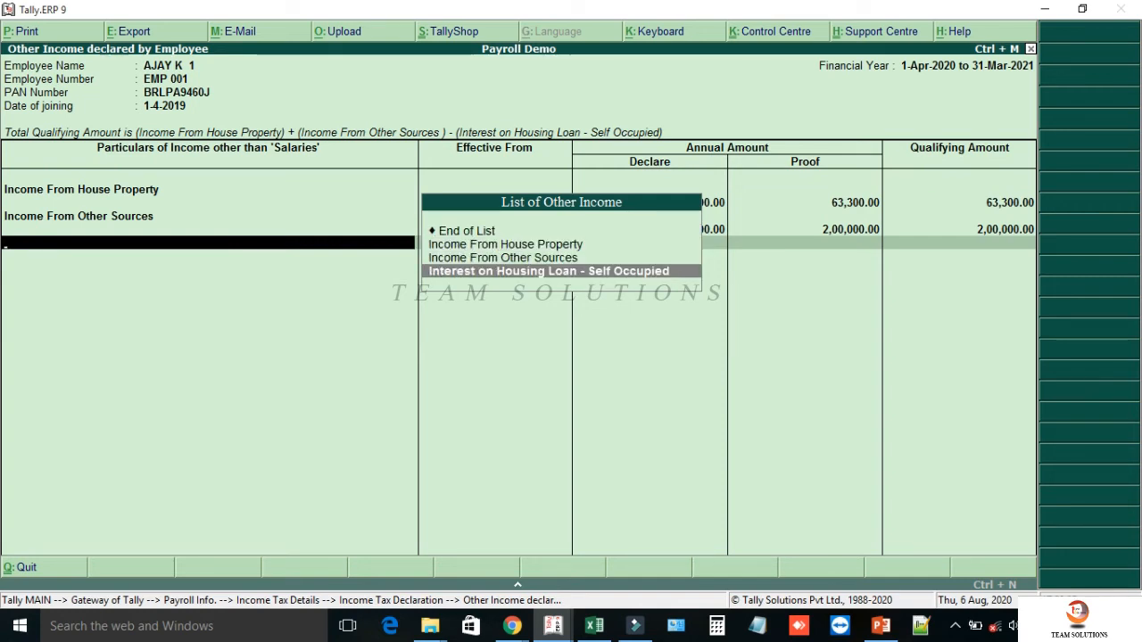
pyautogui.press('Return')
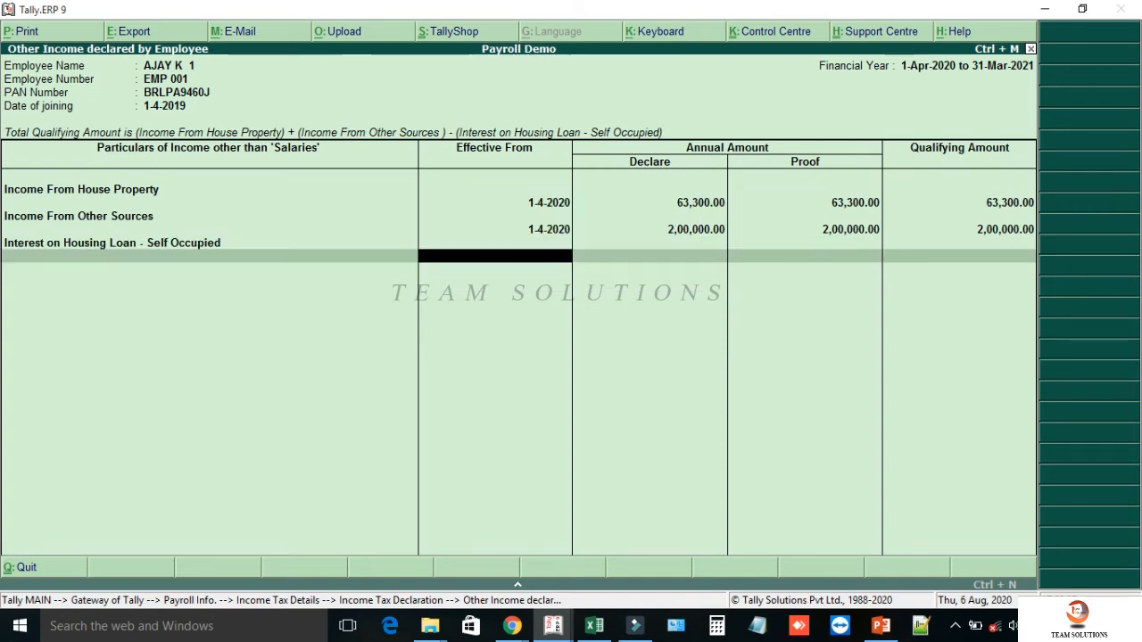
pyautogui.write('1.4')
pyautogui.press('Return')
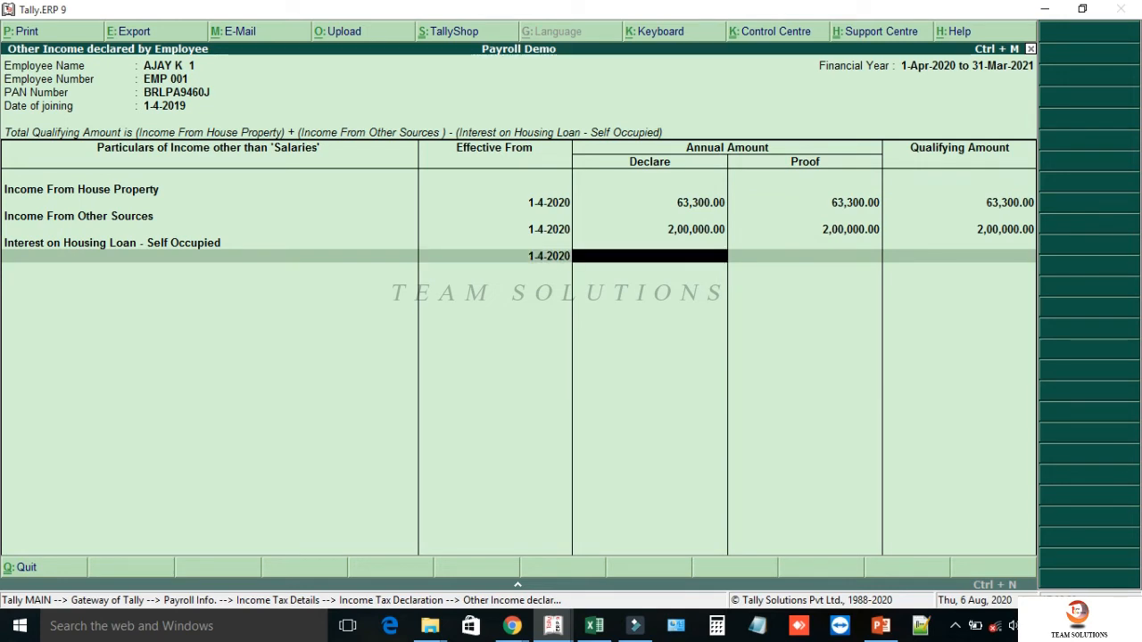
# Enter 35,000 as both the declared and proof self-occupied housing loan interest, and save the employee's declaration.
pyautogui.write('35000')
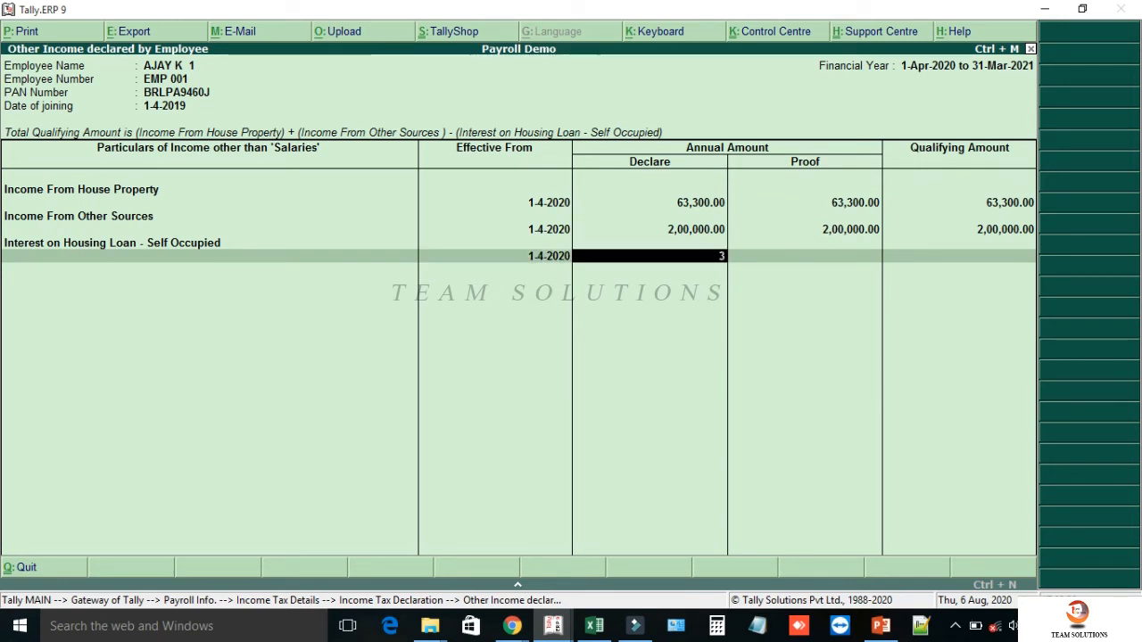
pyautogui.press('Return')
pyautogui.write('35,000')
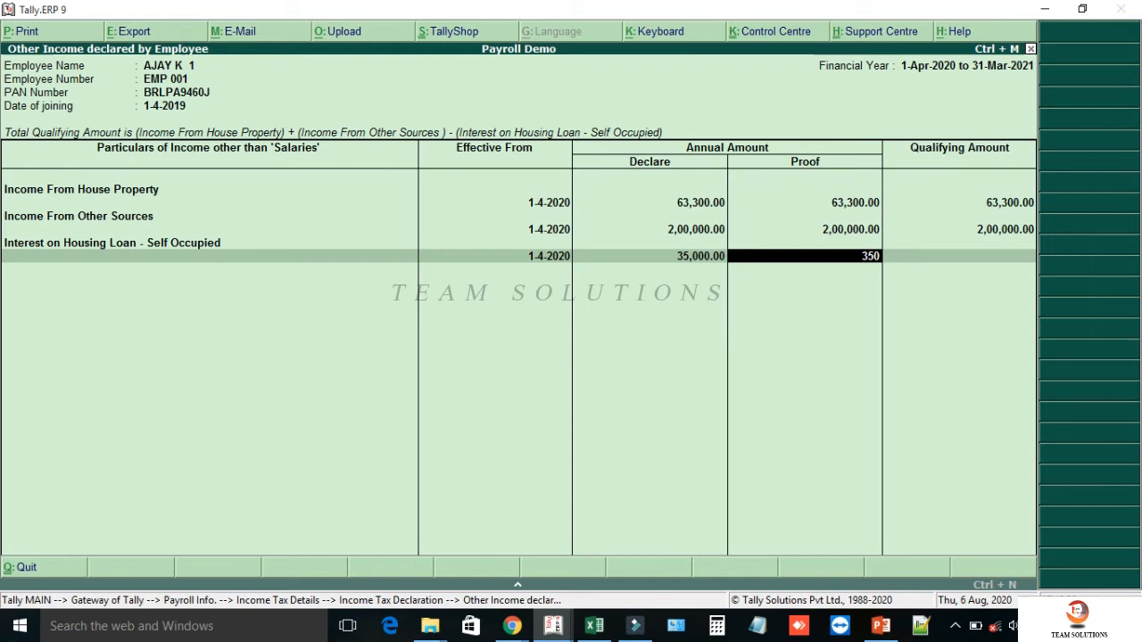
pyautogui.press('Return')
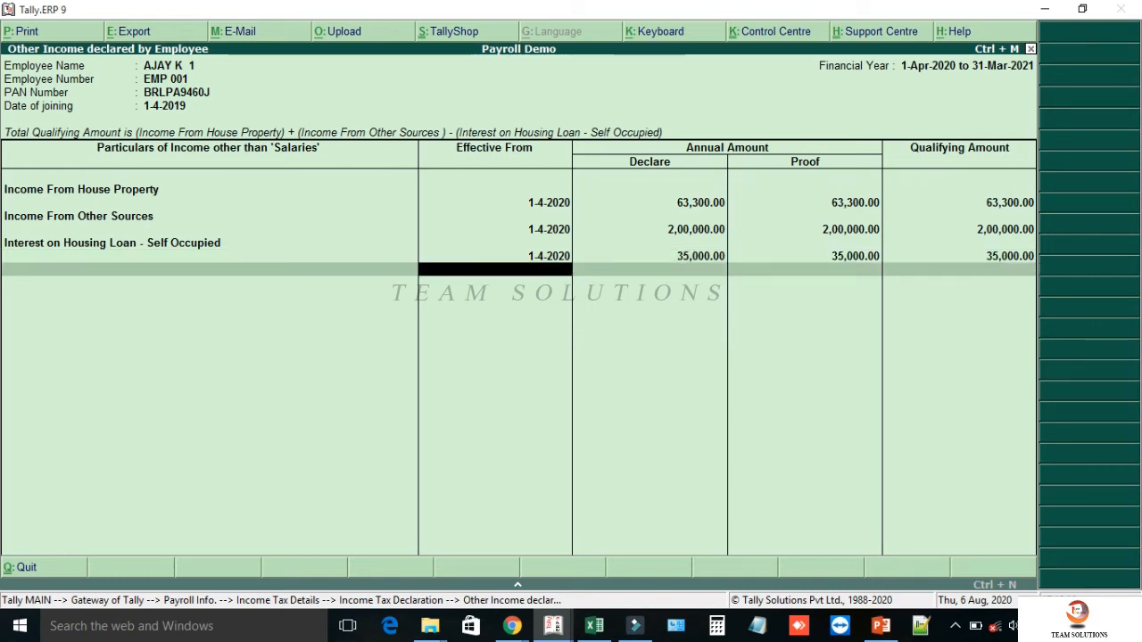
pyautogui.press('Return')
pyautogui.press('Return')
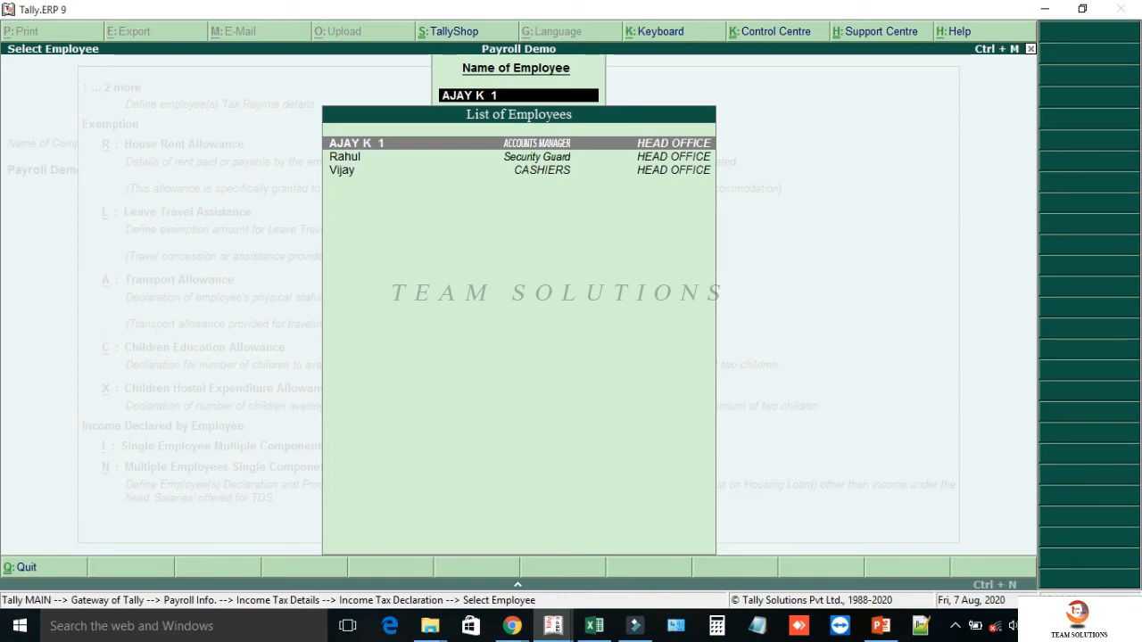
pyautogui.press('Escape')
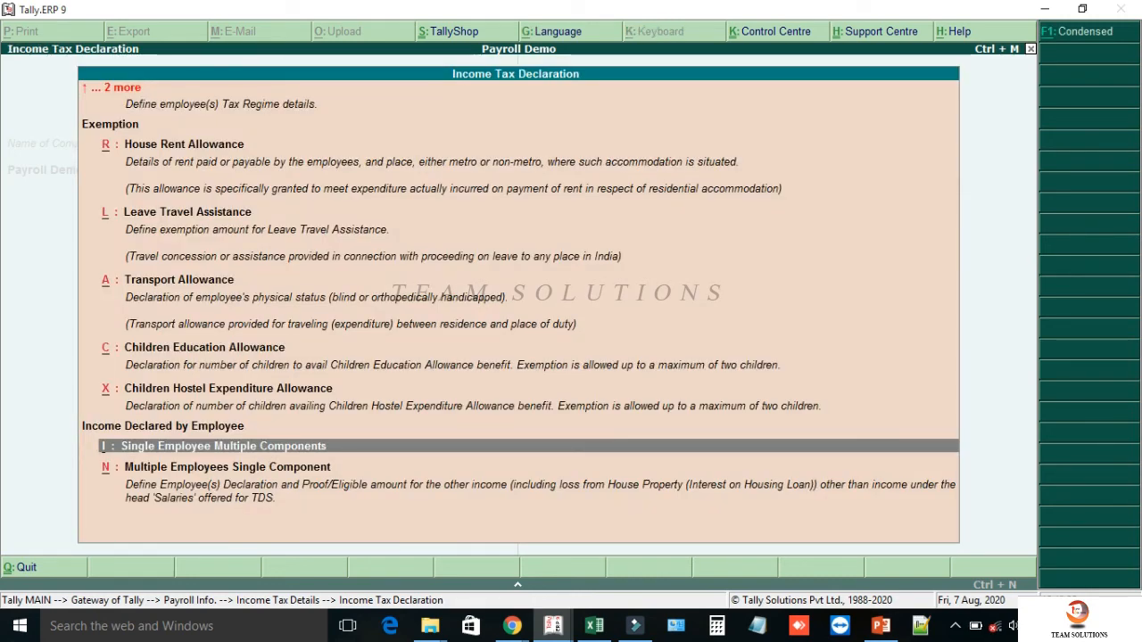
# Open the Chapter VI-A investment declaration for a single employee with multiple components, for the accounts manager.
pyautogui.press('Down')
pyautogui.press('Down')
pyautogui.press('Down')
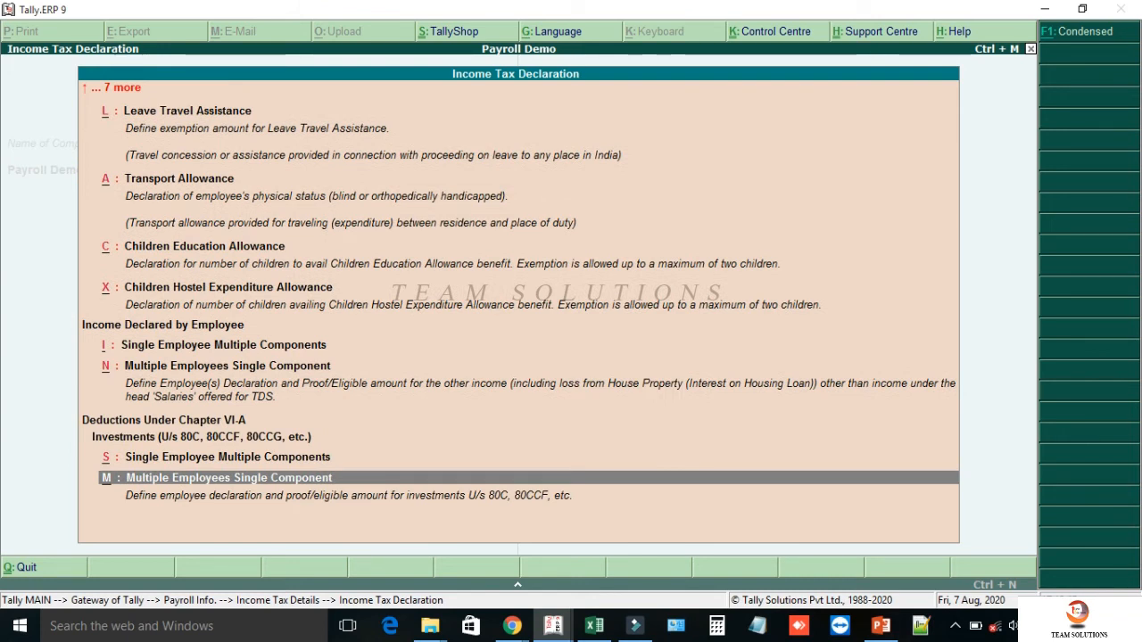
pyautogui.press('Up')
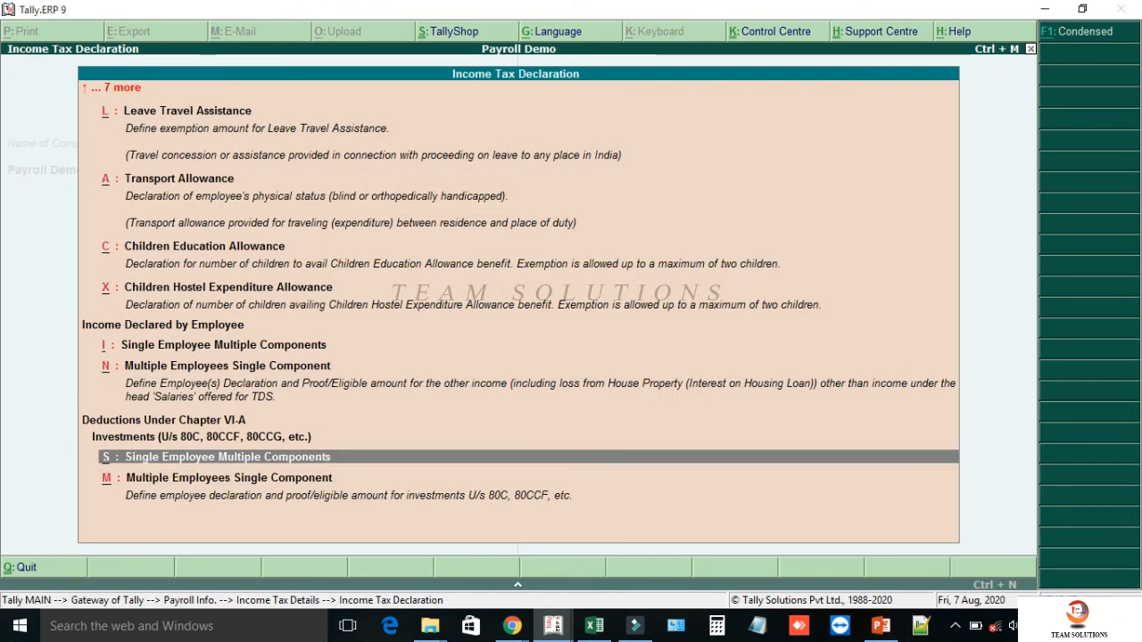
pyautogui.press('Down')
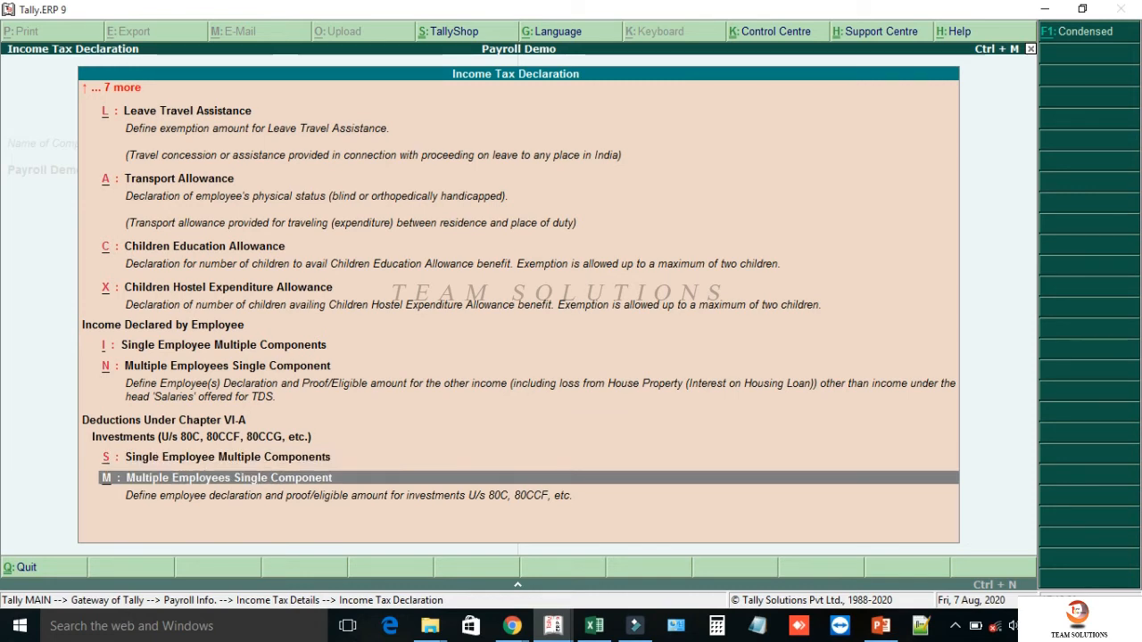
pyautogui.press('Up')
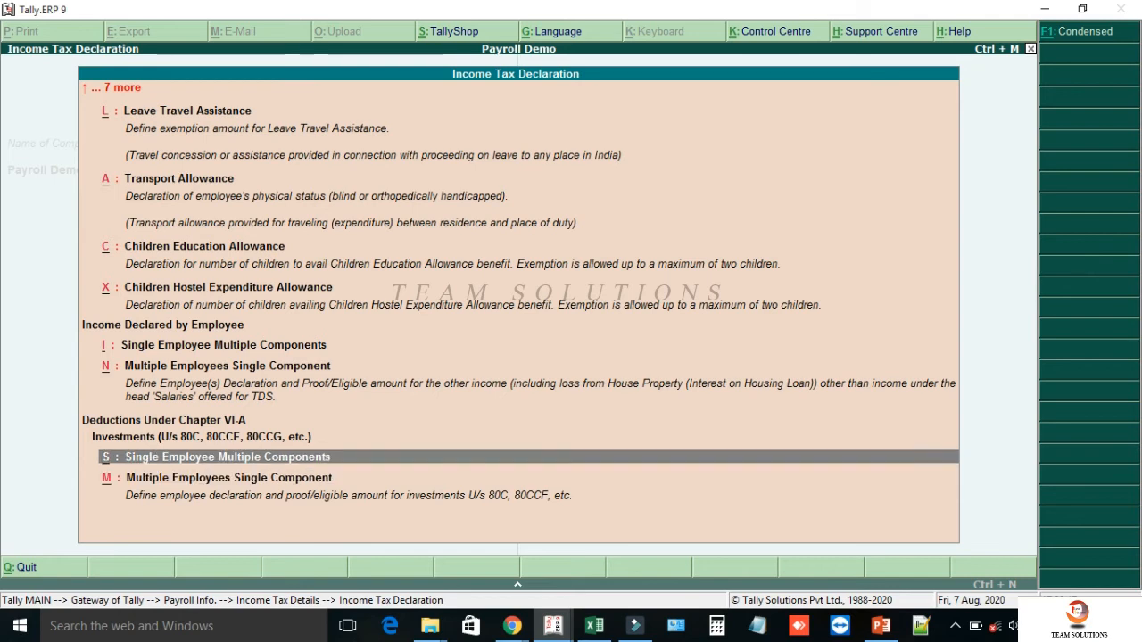
pyautogui.press('Return')
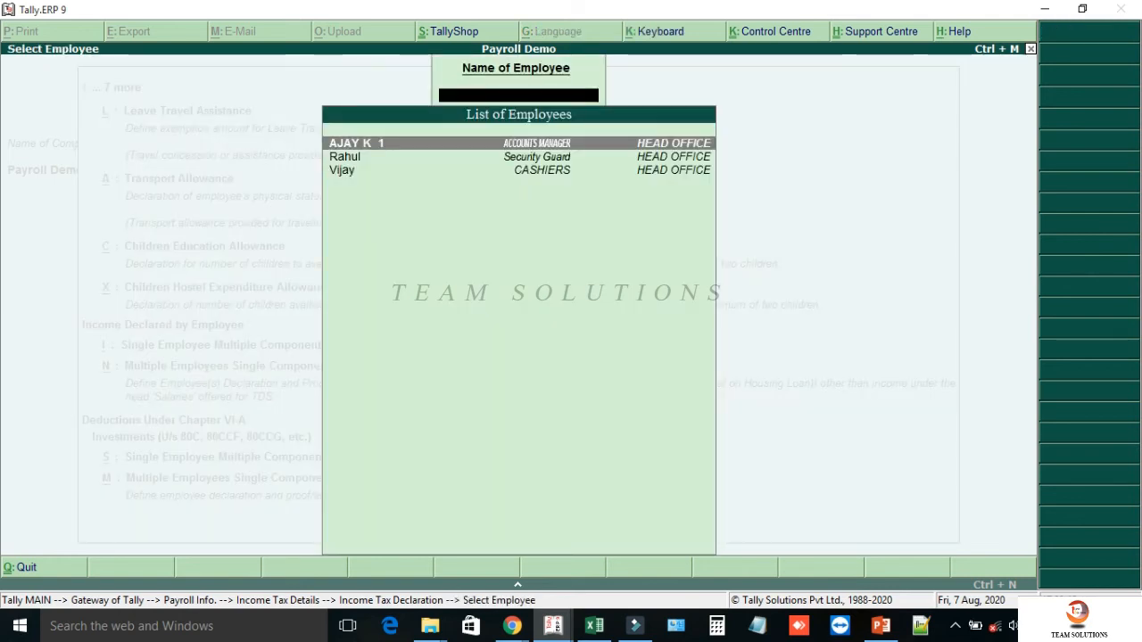
pyautogui.press('Return')
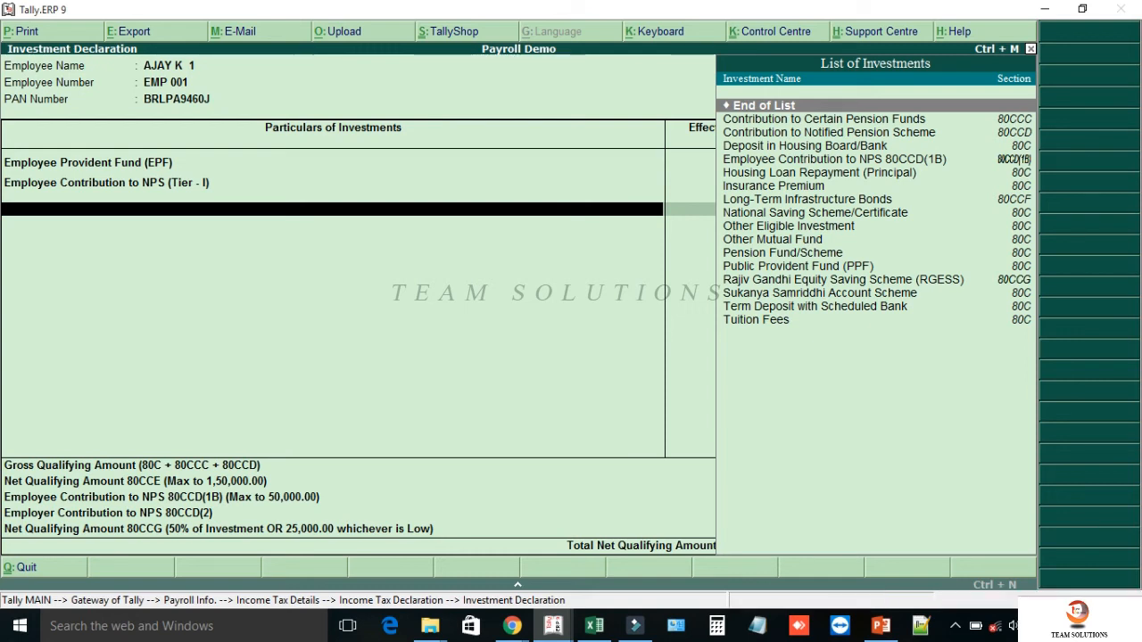
pyautogui.click(595, 484)
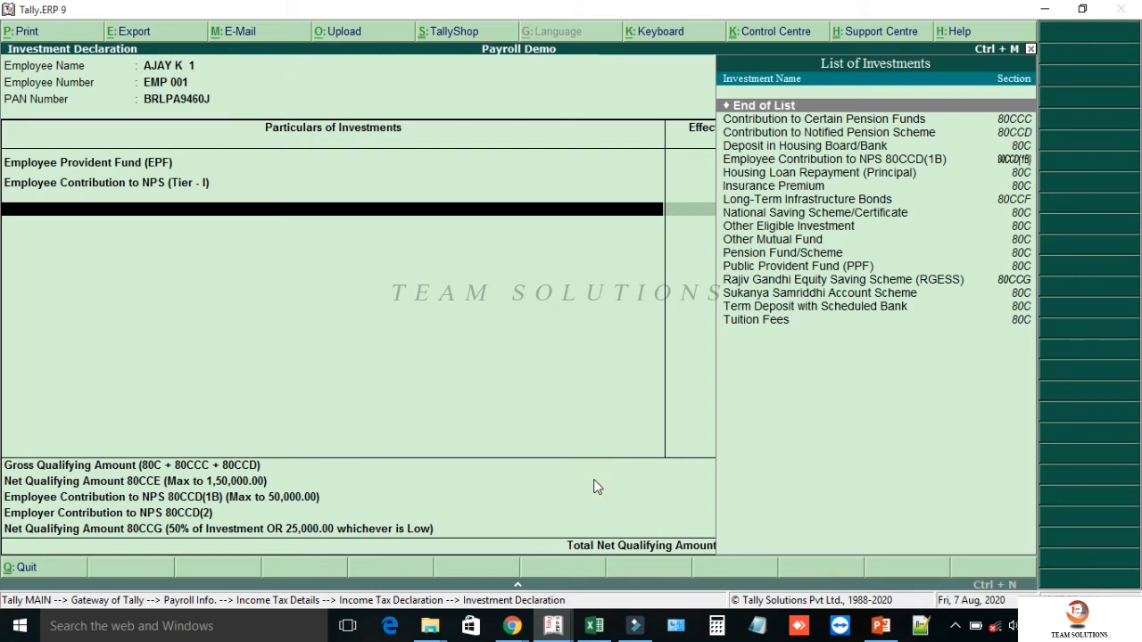
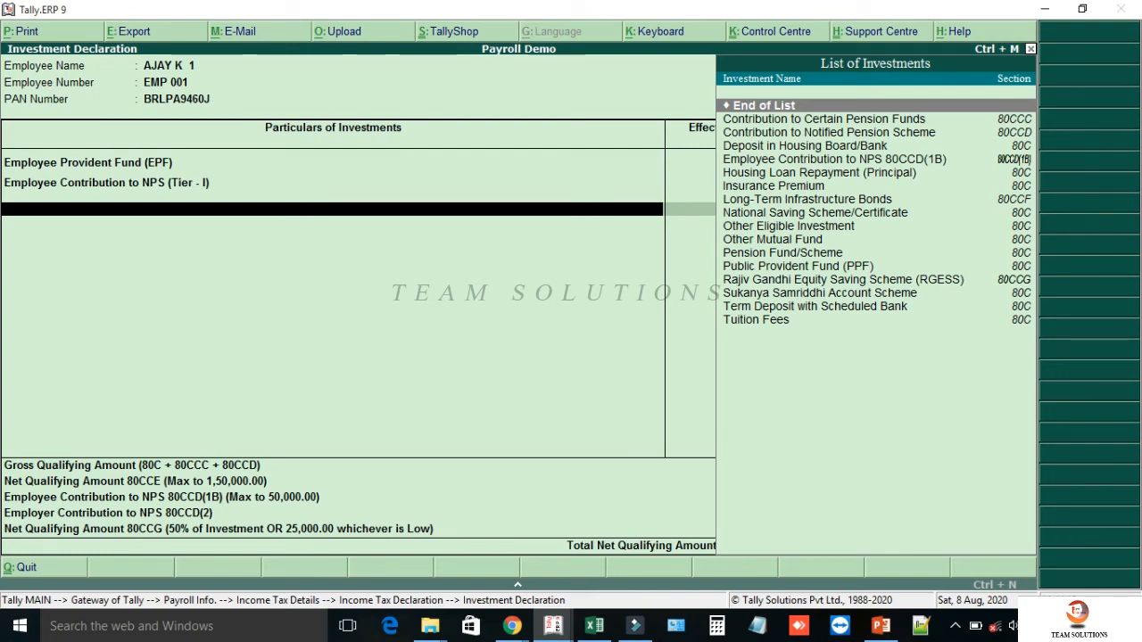
# Add Employee Contribution to NPS 80CCD(1B) to the investment declaration, effective from 1-4-2020.
pyautogui.press('Down')
pyautogui.press('Down')
pyautogui.press('Down')
pyautogui.press('Down')
pyautogui.press('Return')
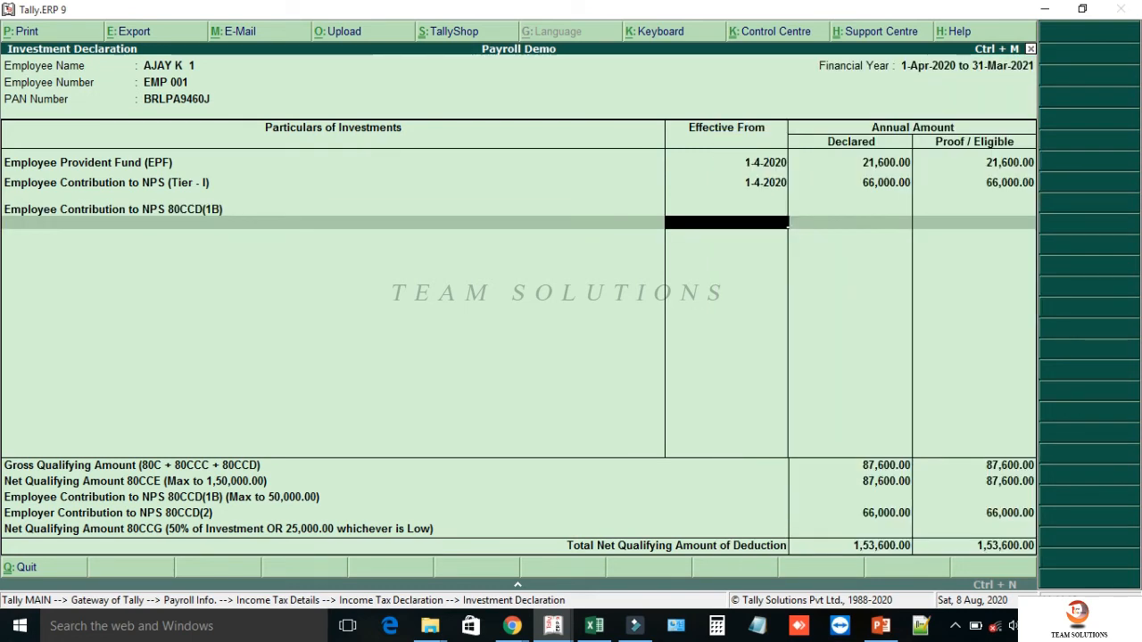
pyautogui.write('1.4')
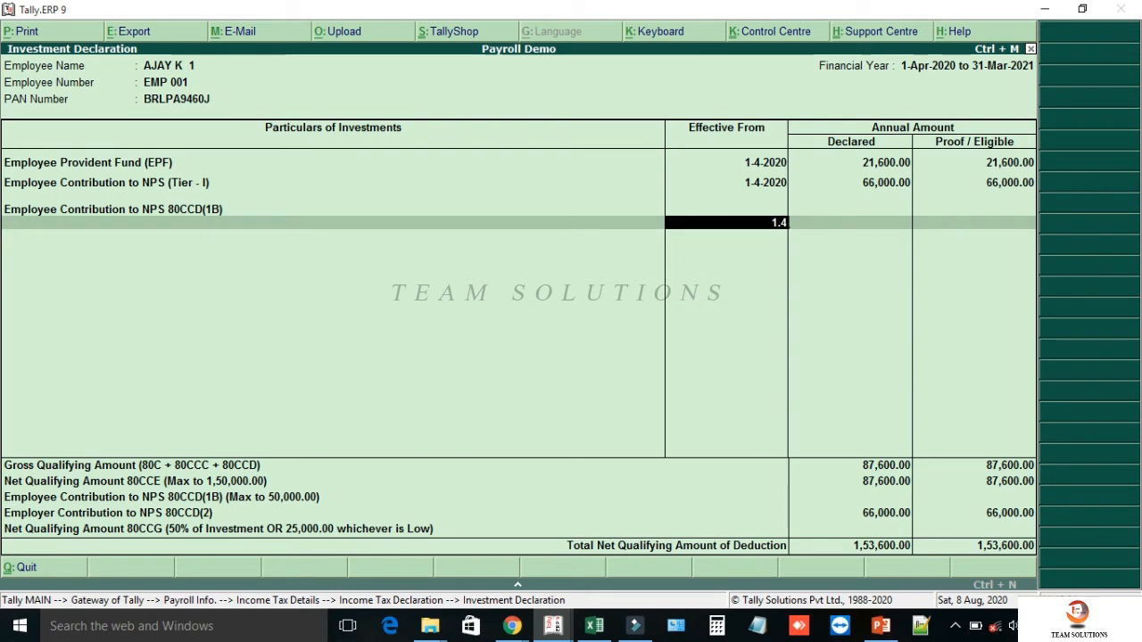
pyautogui.press('Return')
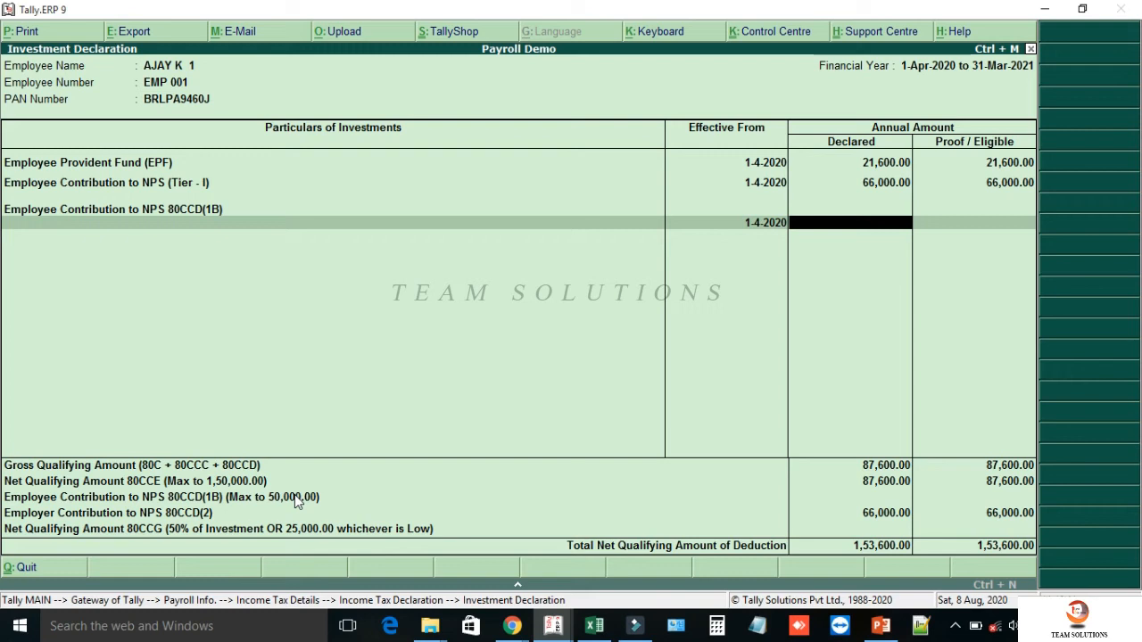
# Enter 50,000 as both the declared and proof amounts for the NPS 80CCD(1B) contribution.
pyautogui.write('50000')
pyautogui.press('Return')
pyautogui.write('50000')
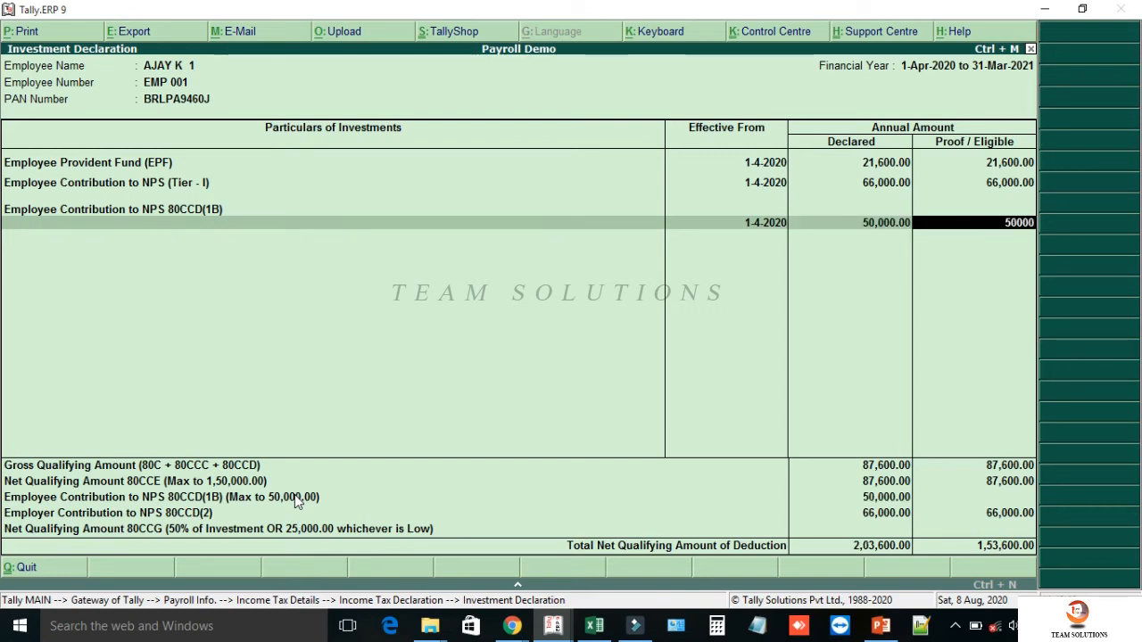
pyautogui.press('Return')
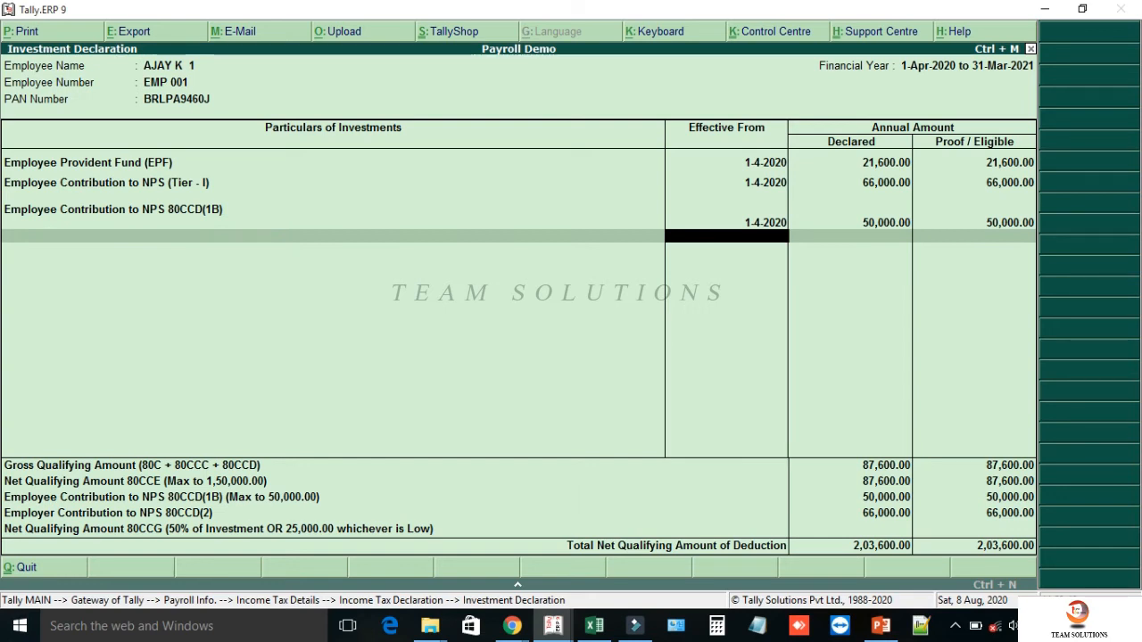
pyautogui.click(879, 550)
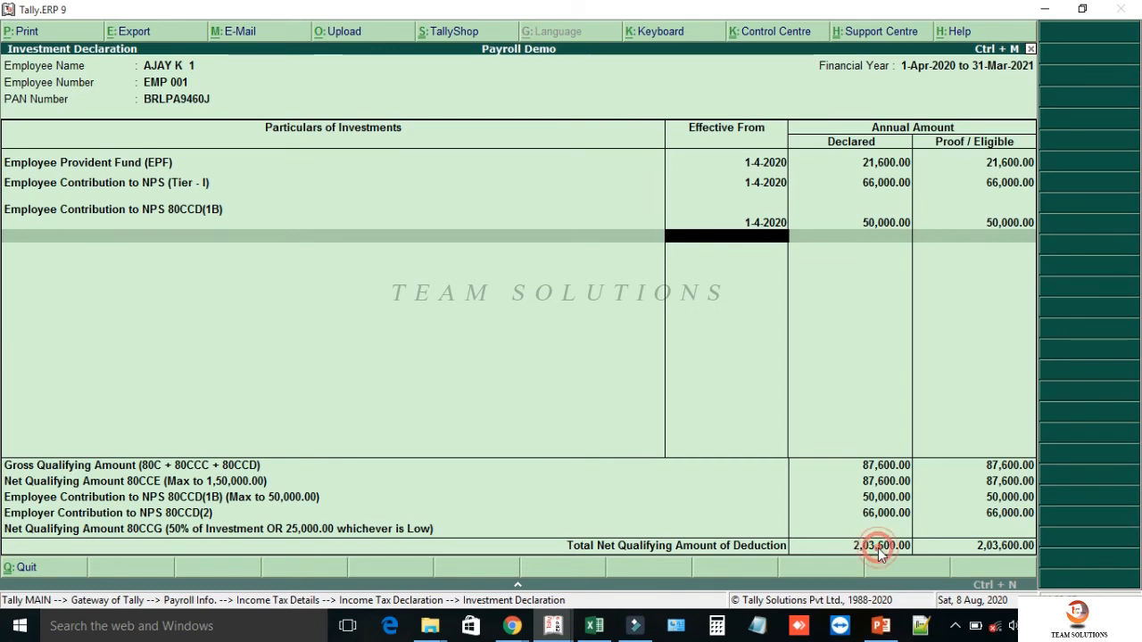
pyautogui.click(876, 466)
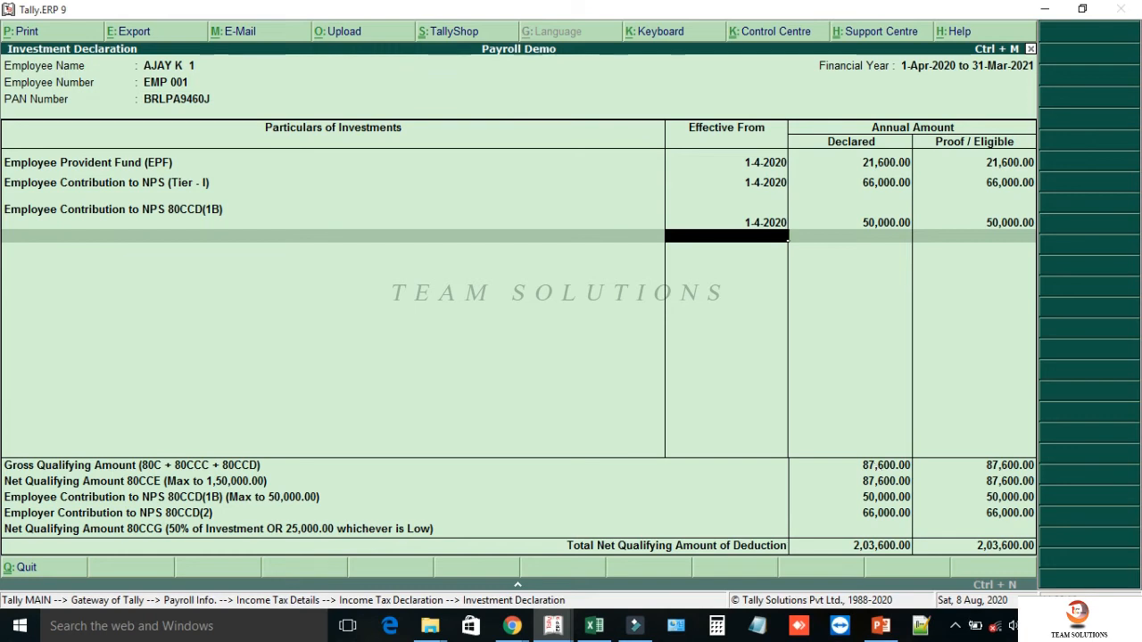
# Add Housing Loan Repayment (Principal) effective from 1-4-2020, with 36,000 as both the declared and proof amounts.
pyautogui.press('BackSpace')
pyautogui.write('Ho')
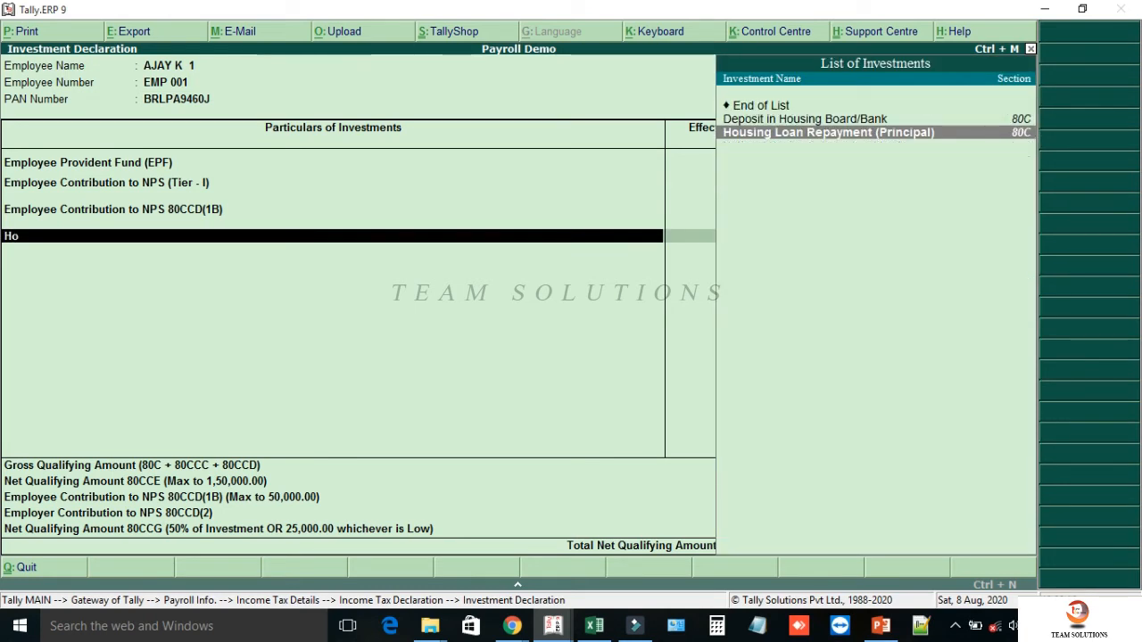
pyautogui.press('Return')
pyautogui.write('1.4-2020')
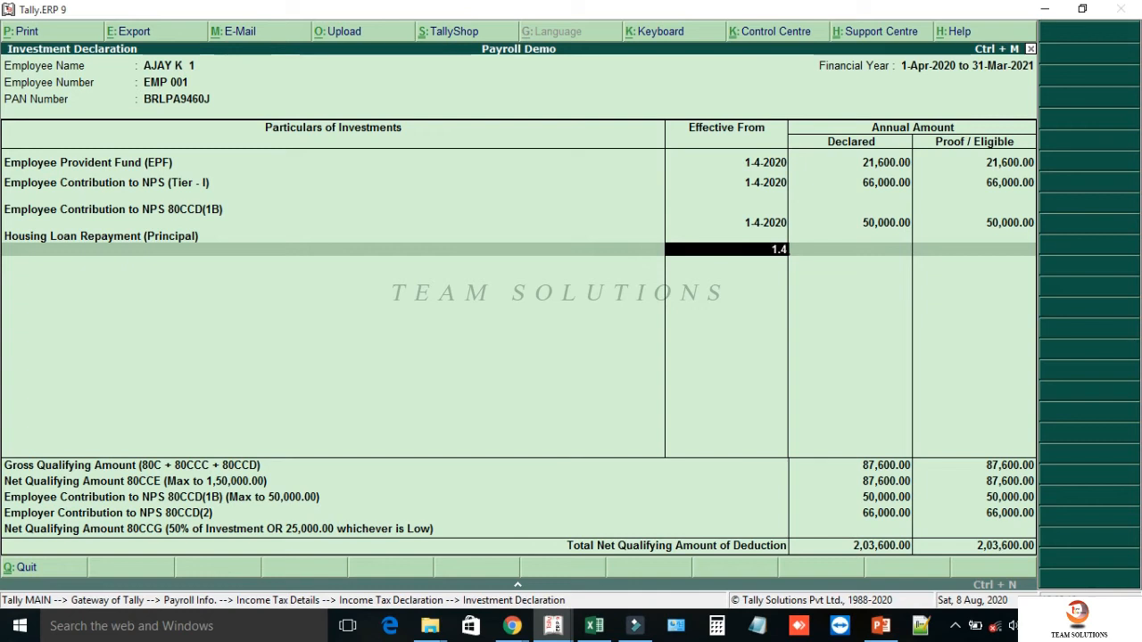
pyautogui.press('Return')
pyautogui.write('36,000')
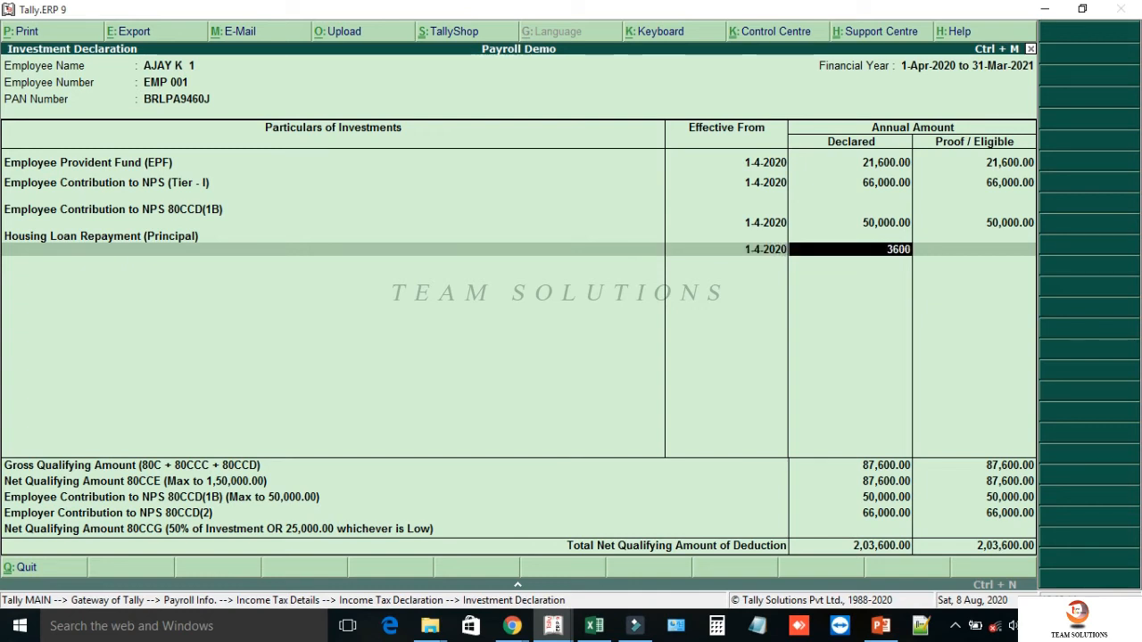
pyautogui.press('Return')
pyautogui.write('36,000')
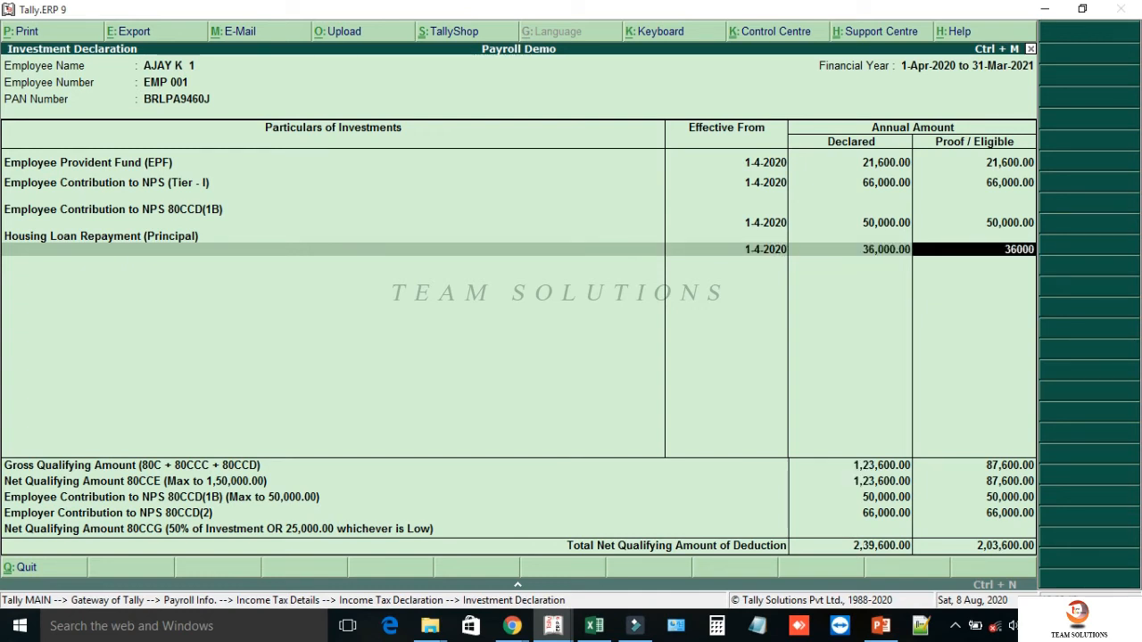
pyautogui.press('Return')
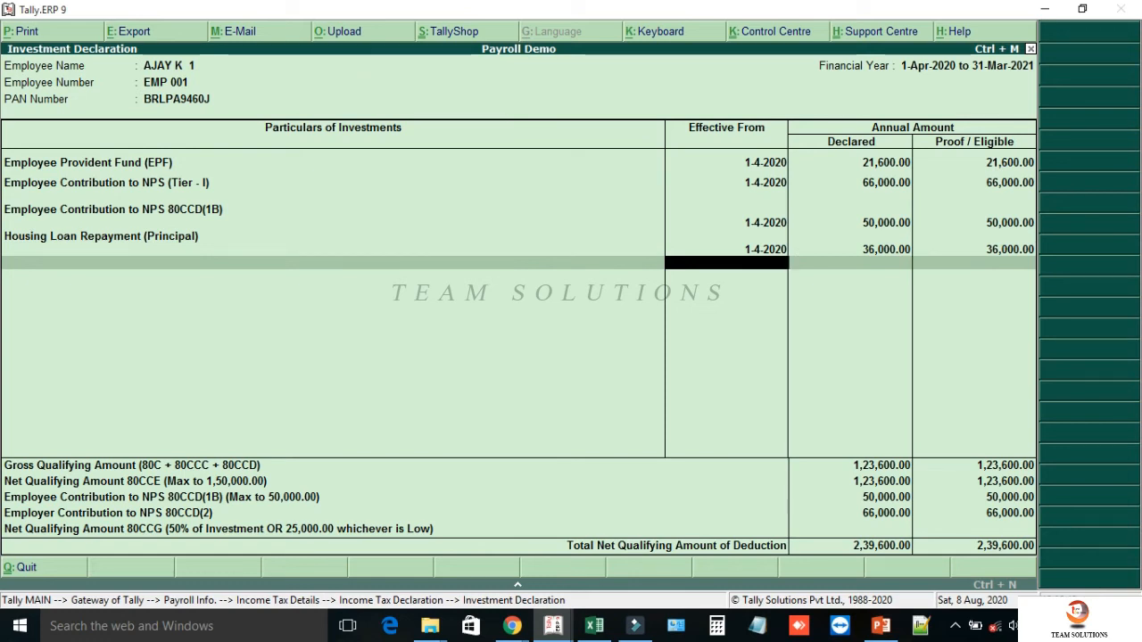
# Add Insurance Premium to the investments, effective from 1-4-2020, with 12,000 as both the declared and proof amounts.
pyautogui.press('BackSpace')
pyautogui.write('Insu')
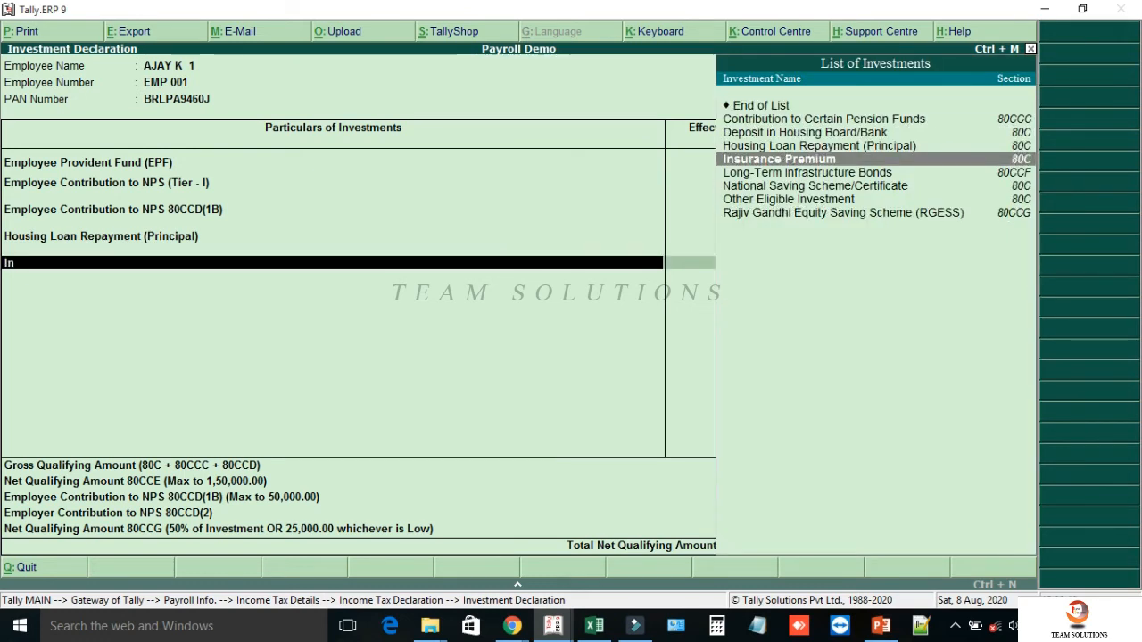
pyautogui.press('Return')
pyautogui.write('1-4')
pyautogui.press('Return')
pyautogui.write('12000')
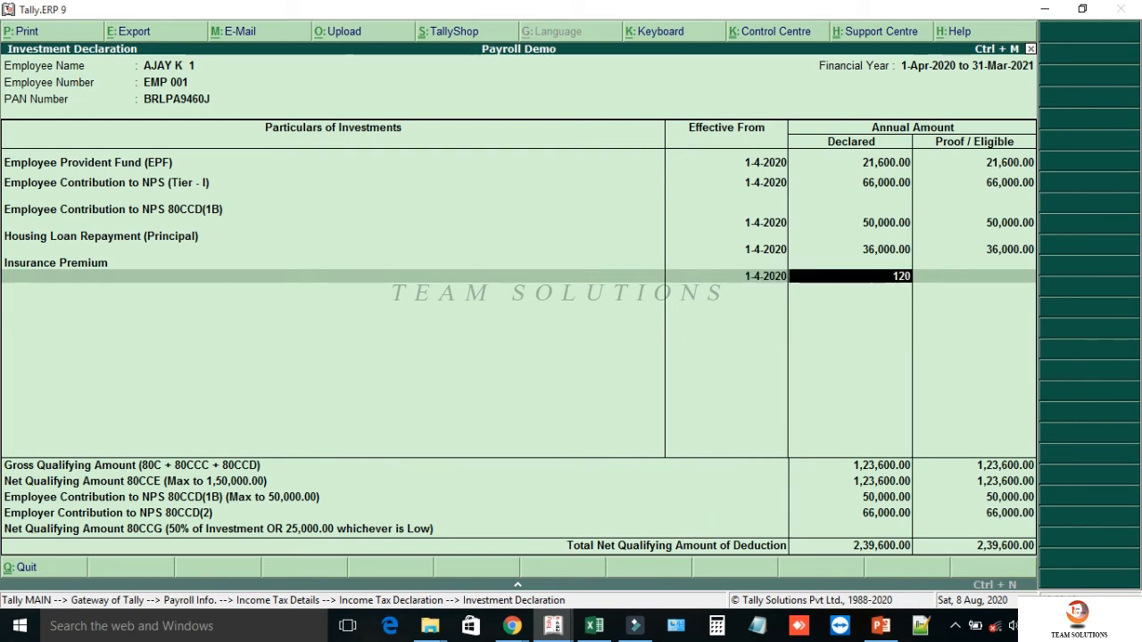
pyautogui.press('Return')
pyautogui.write('12000')
pyautogui.press('Return')
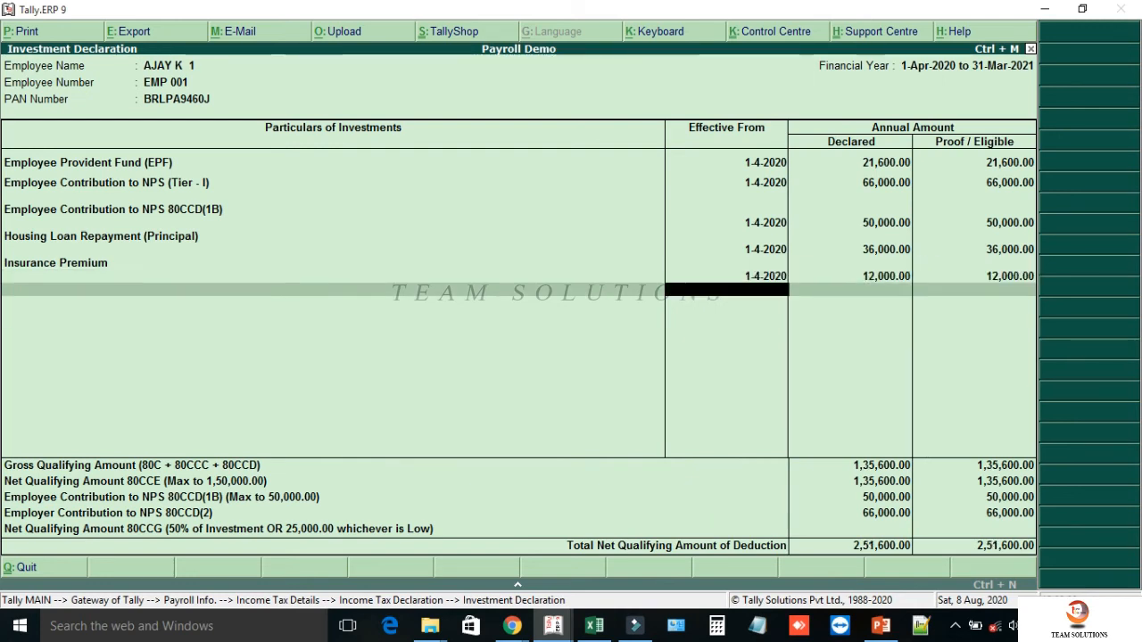
# Open the investment selection for the line below Insurance Premium.
pyautogui.press('BackSpace')
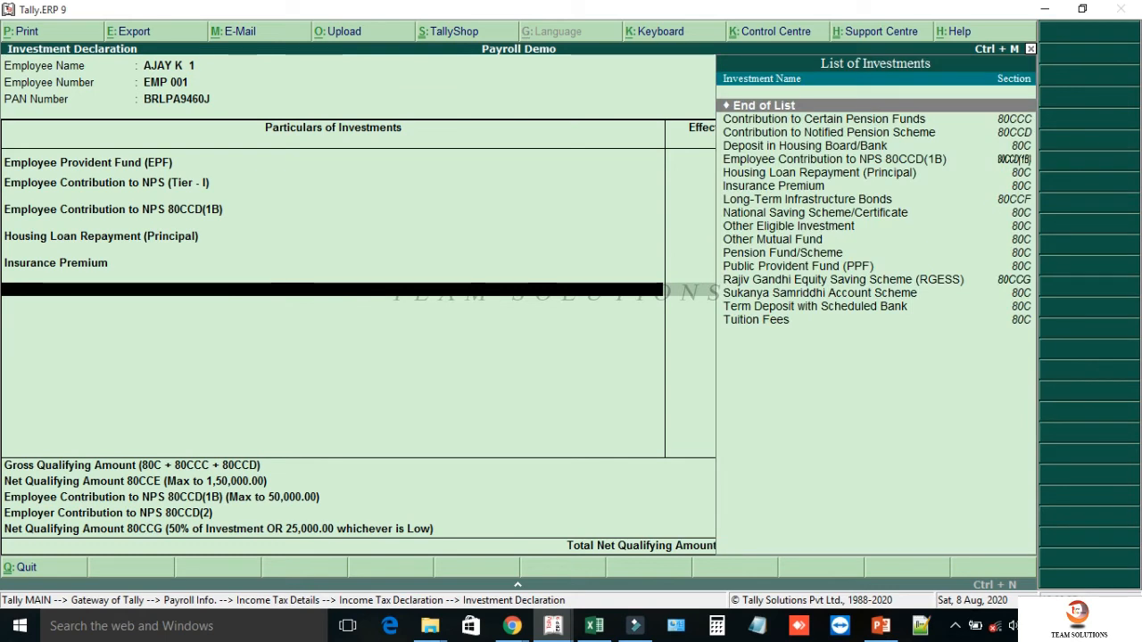
# Add National Saving Scheme/Certificate to the investment declaration, effective 1-4-2020, with 10,000 as both declared and proof/eligible amounts.
pyautogui.write('National')
pyautogui.press('Return')
pyautogui.write('1-4')
pyautogui.press('Return')
pyautogui.write('10000')
pyautogui.press('Return')
pyautogui.write('10000')
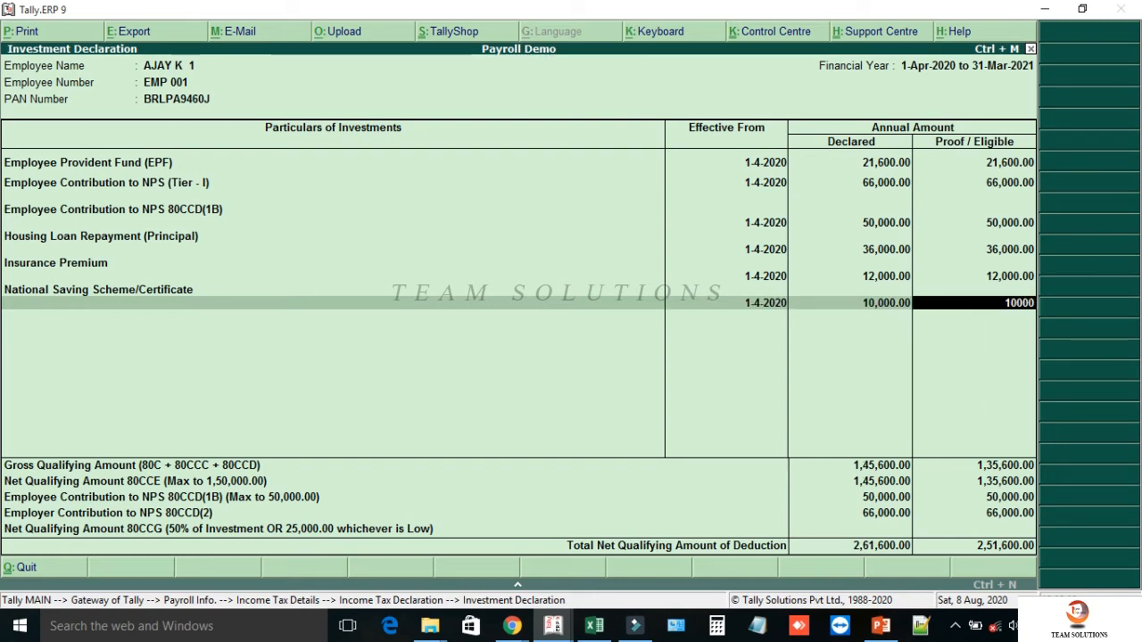
pyautogui.press('Return')
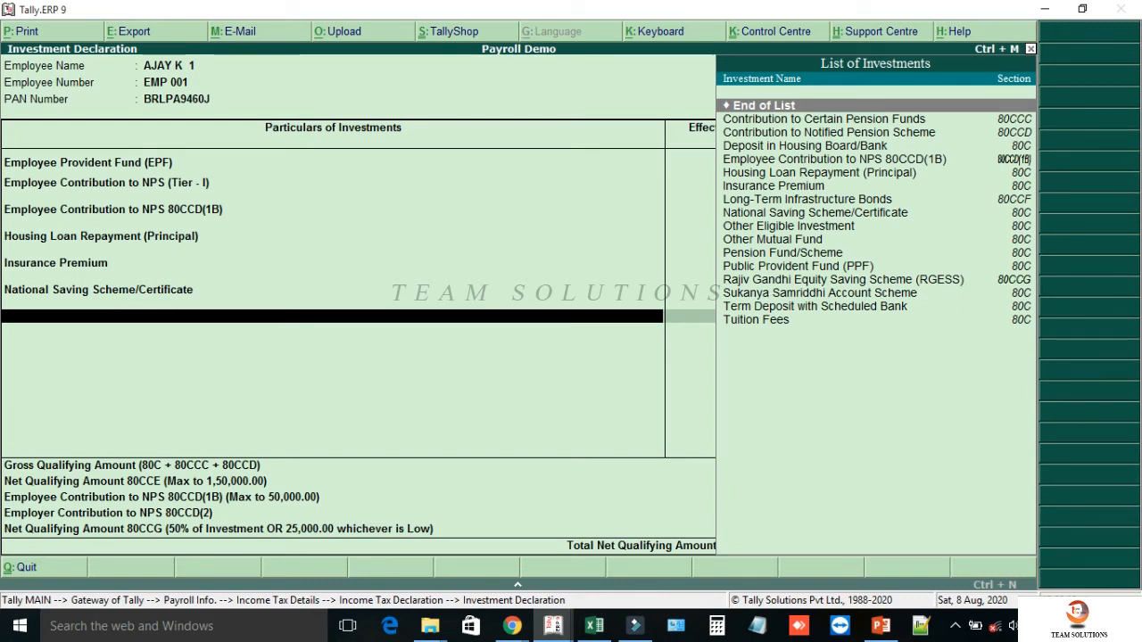
# Add Rajiv Gandhi Equity Saving Scheme (RGESS), effective 1-4-2020, with declared and proof/eligible amounts of 55,000 each.
pyautogui.write('Raji')
pyautogui.press('Return')
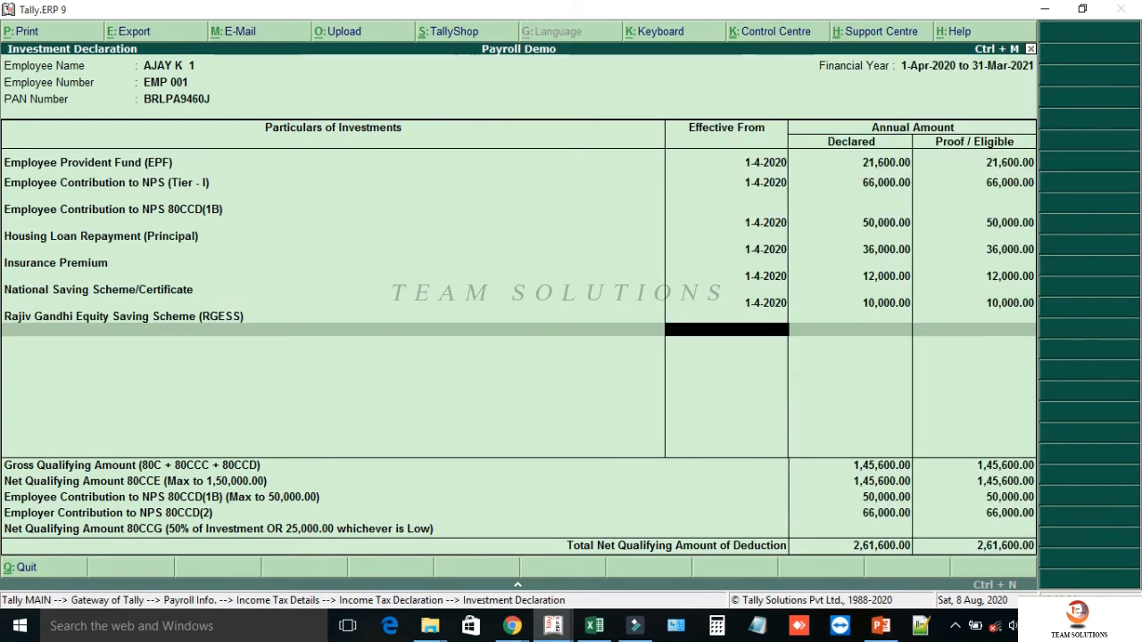
pyautogui.write('1-4')
pyautogui.press('Return')
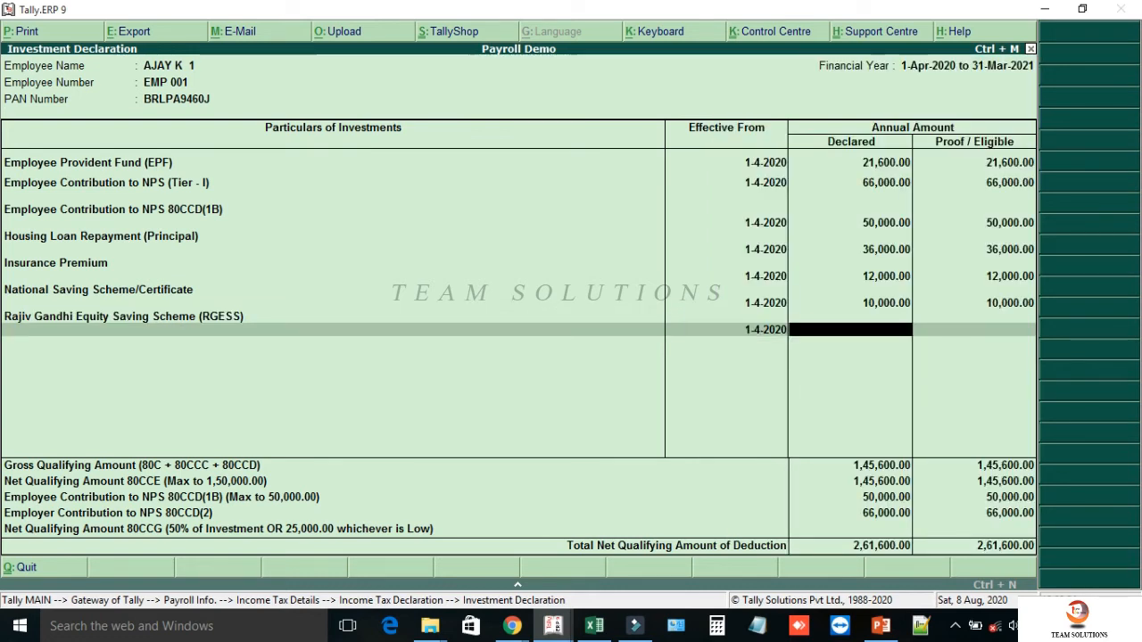
pyautogui.write('550000.00')
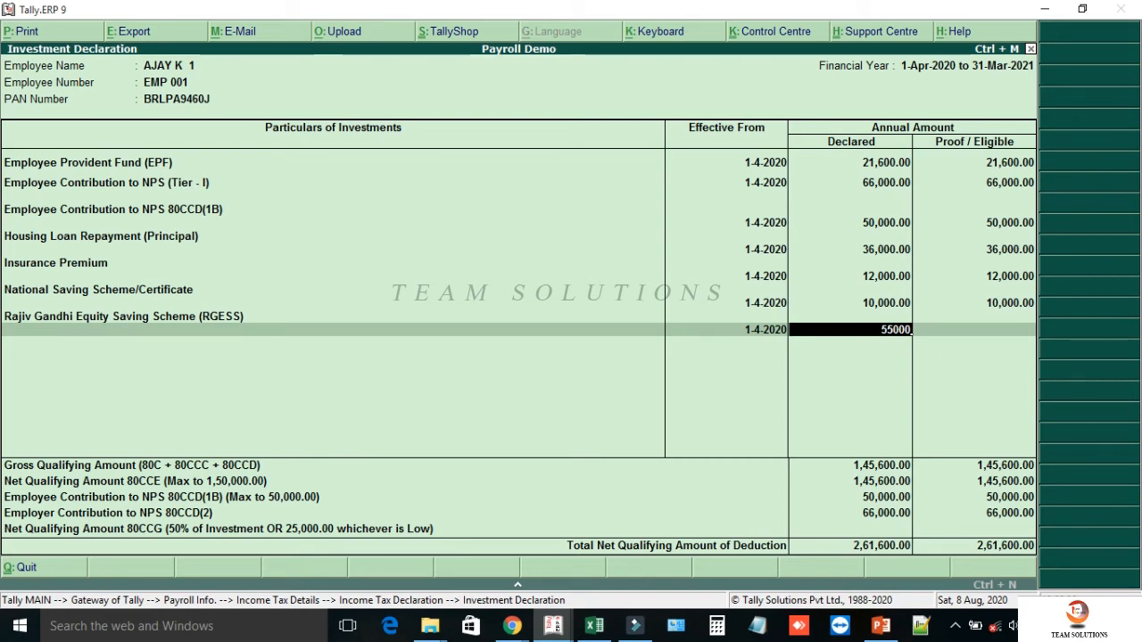
pyautogui.press('Return')
pyautogui.write('550000.00')
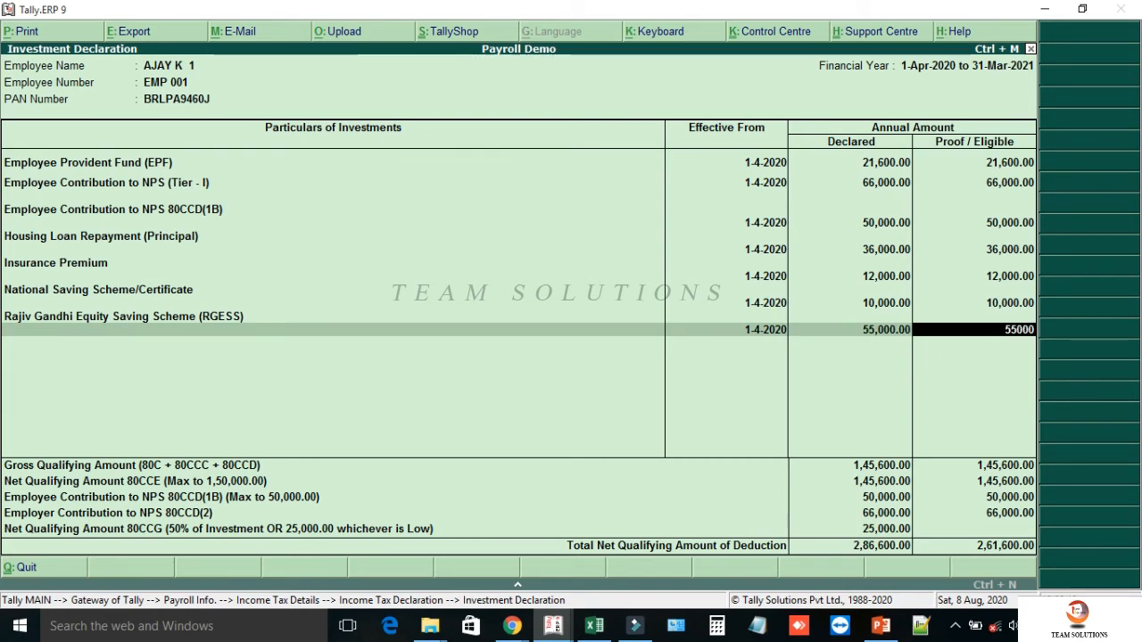
pyautogui.press('Return')
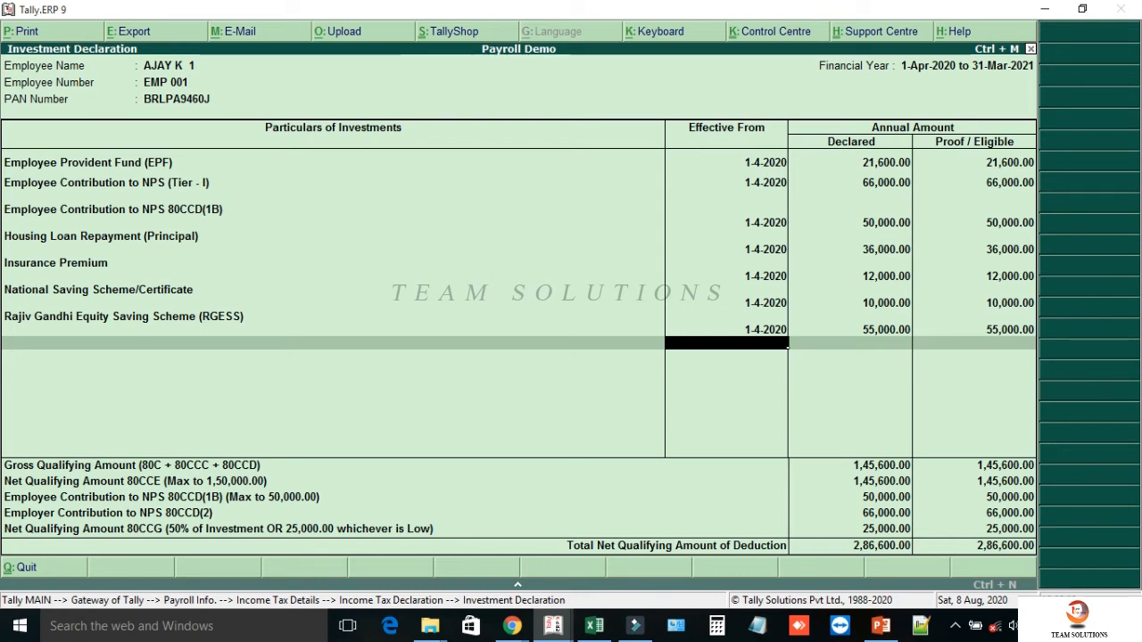
# Add Tuition Fees to the investments, effective 1-4-2020, with declared and proof/eligible amounts of 6,000 each.
pyautogui.press('BackSpace')
pyautogui.write('Tu')
pyautogui.press('Return')
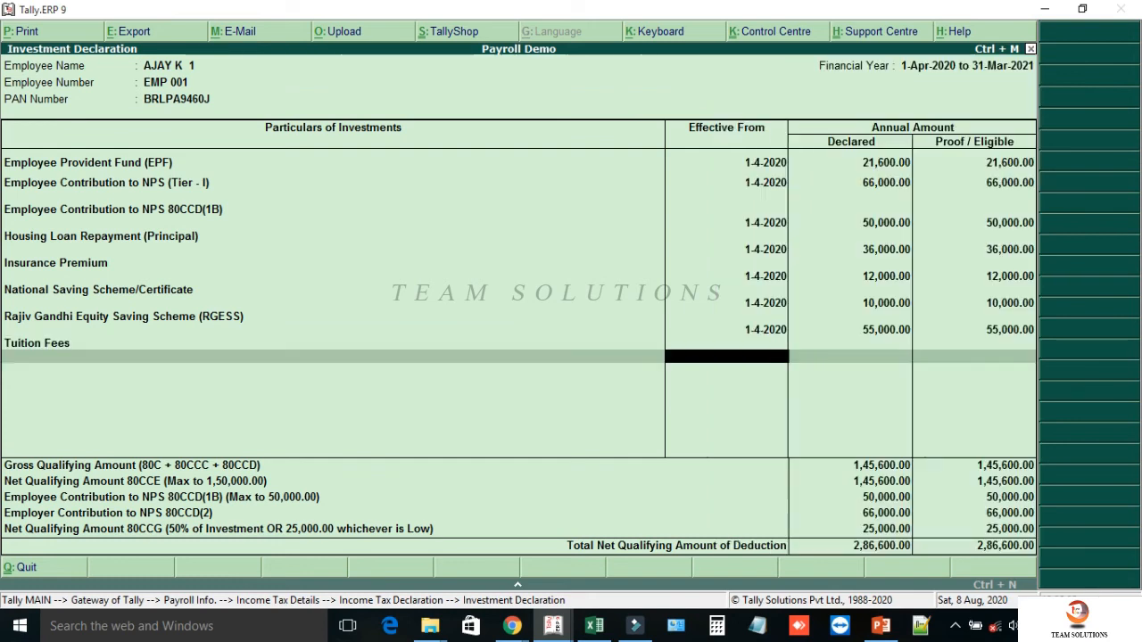
pyautogui.write('1-4')
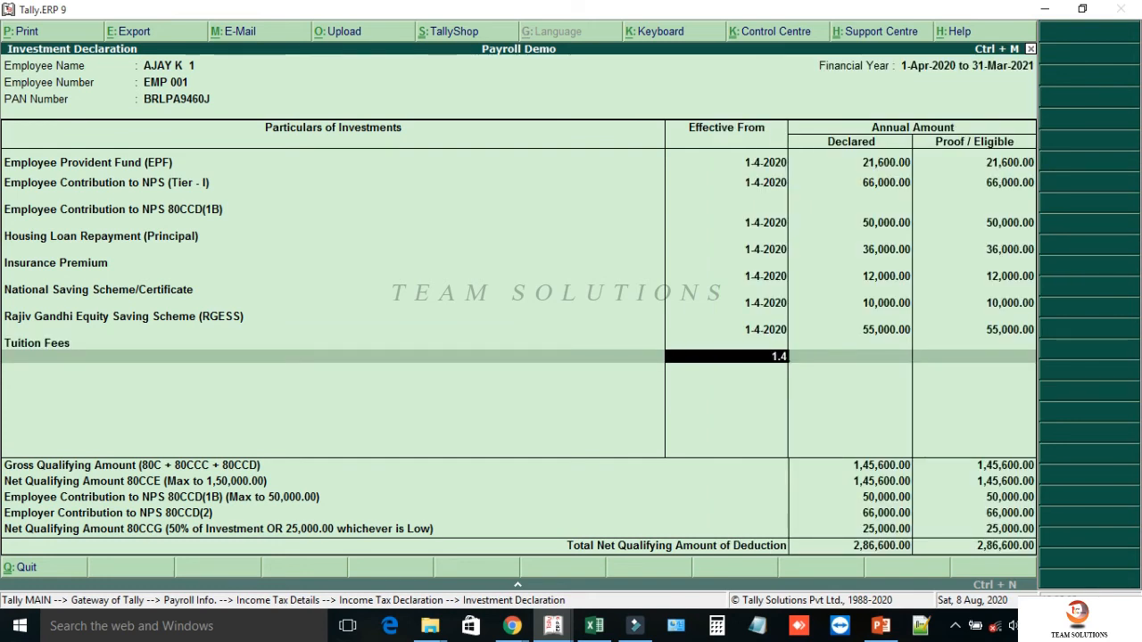
pyautogui.press('Return')
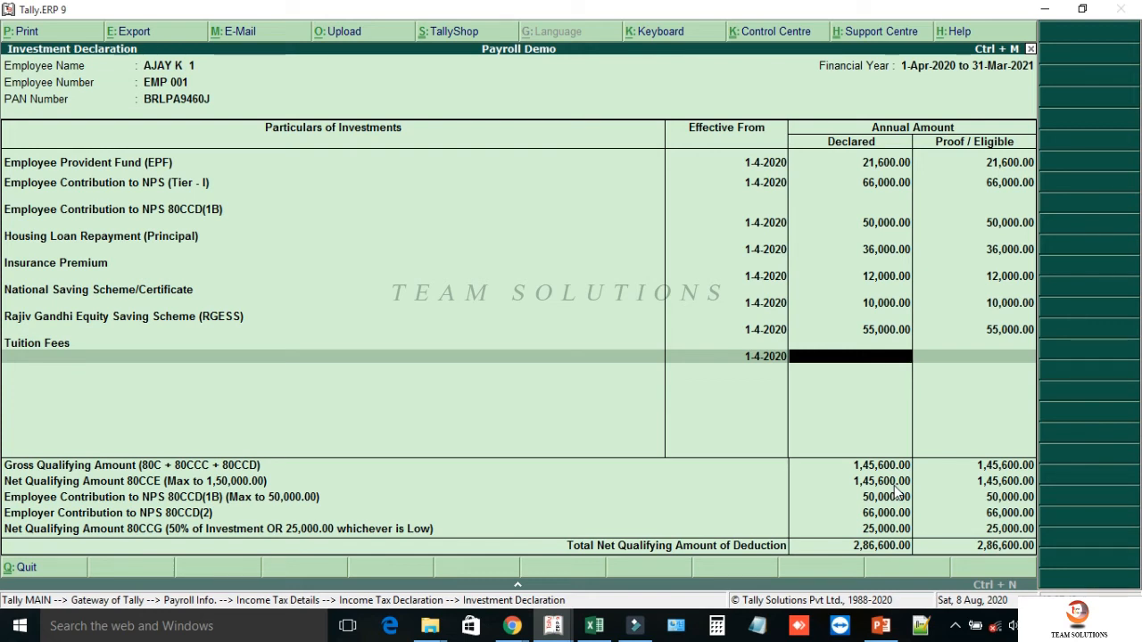
pyautogui.write('6000')
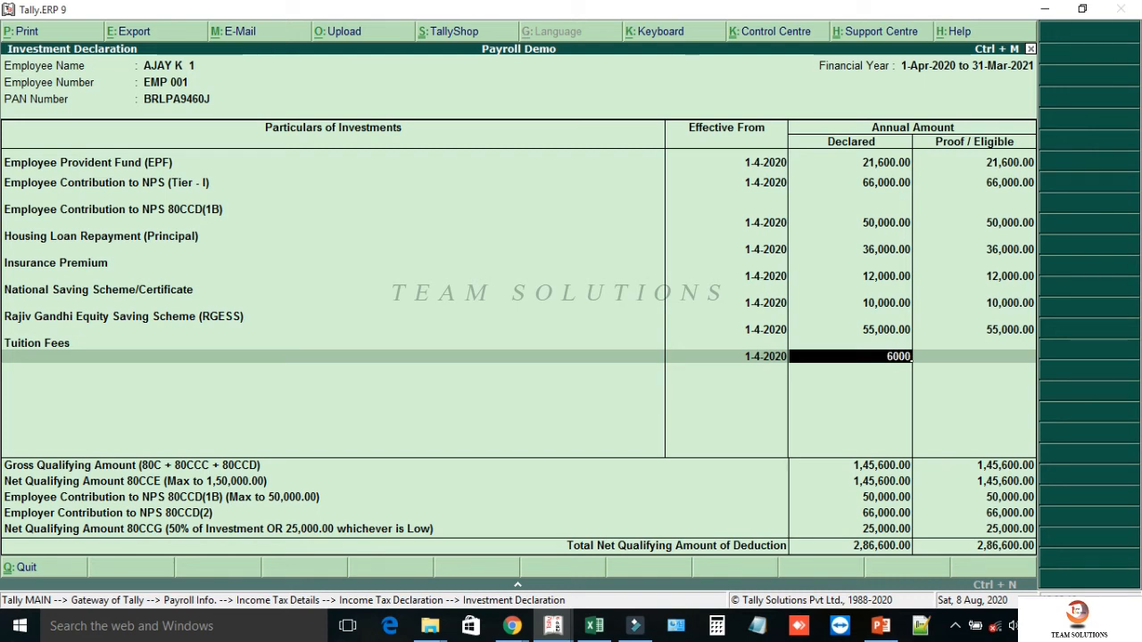
pyautogui.press('Return')
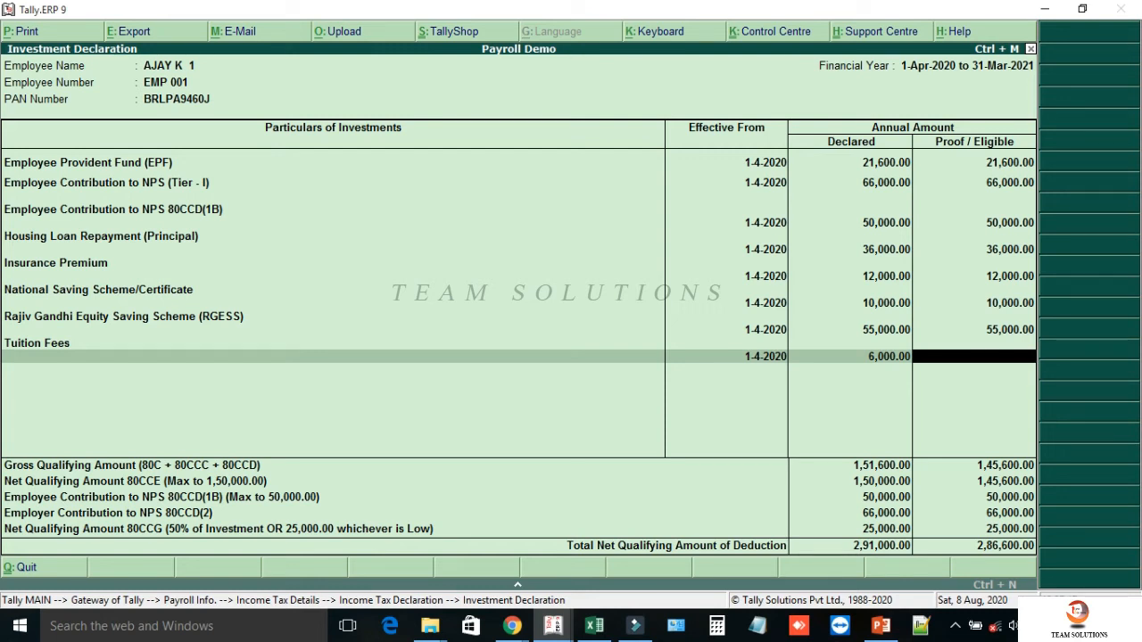
pyautogui.write('000')
pyautogui.press('Return')
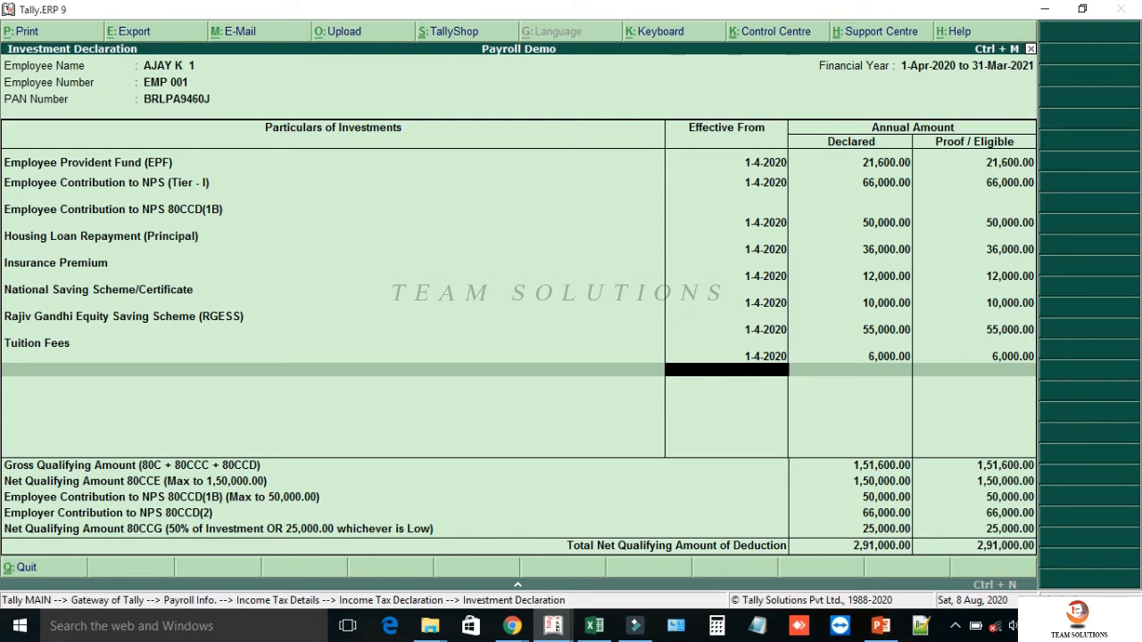
# End the list of investments and accept the employee's investment declaration.
pyautogui.press('BackSpace')
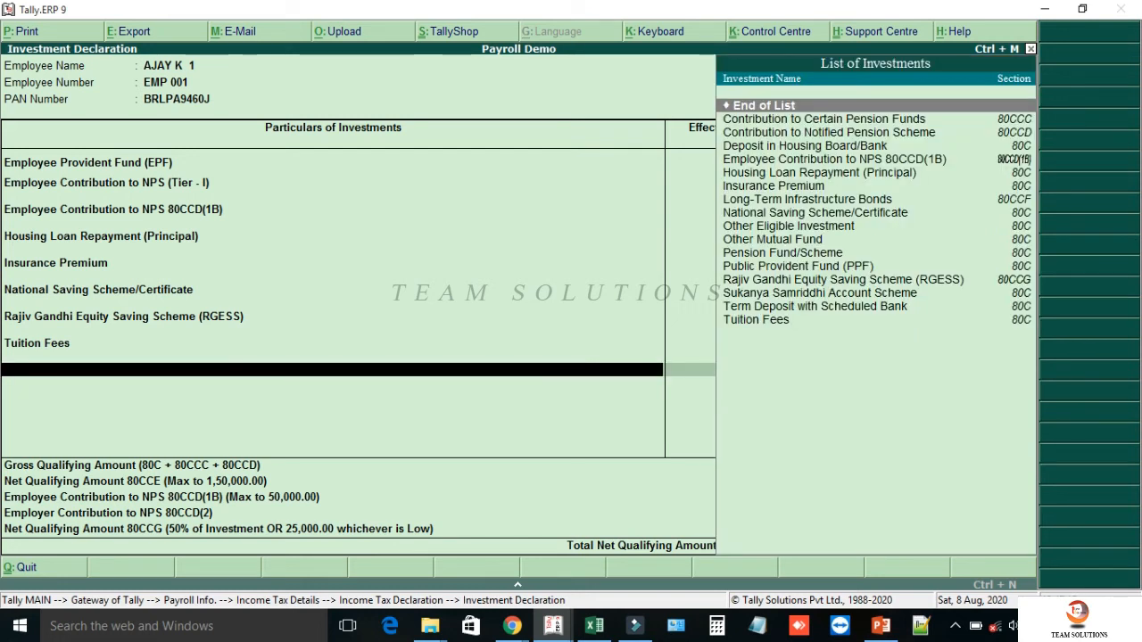
pyautogui.press('Return')
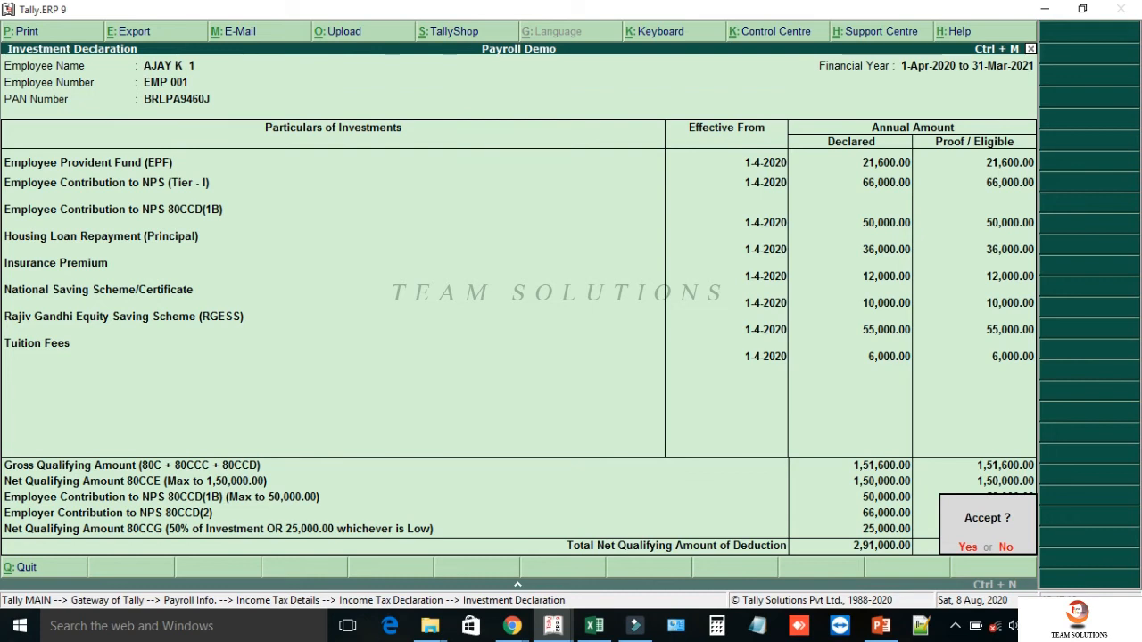
pyautogui.press('Return')
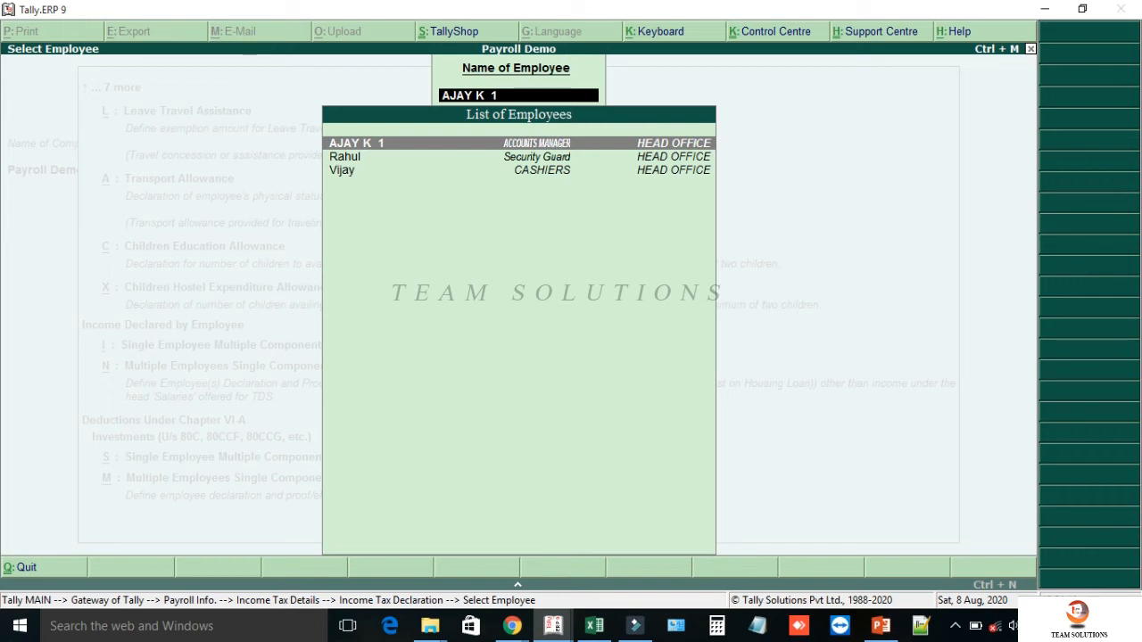
# Open the single-employee, multiple-component declaration for Others (U/s 80D, 80DD, 80E, etc.) for the Head Office accounts manager.
pyautogui.press('Escape')
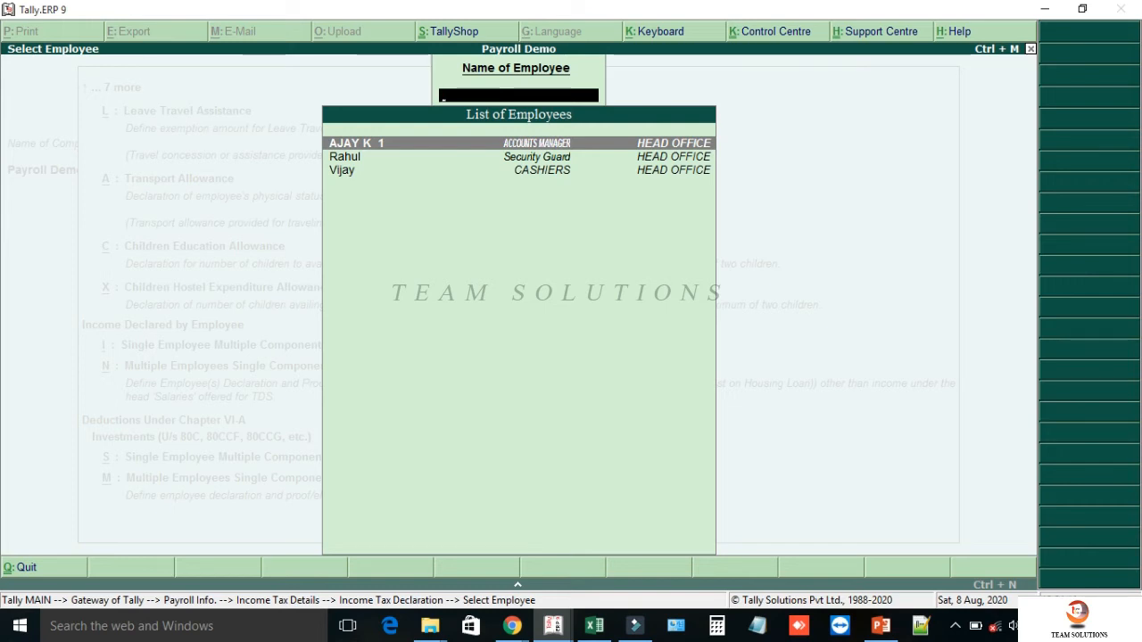
pyautogui.press('Escape')
pyautogui.press('Down')
pyautogui.press('Down')
pyautogui.press('Down')
pyautogui.press('Up')
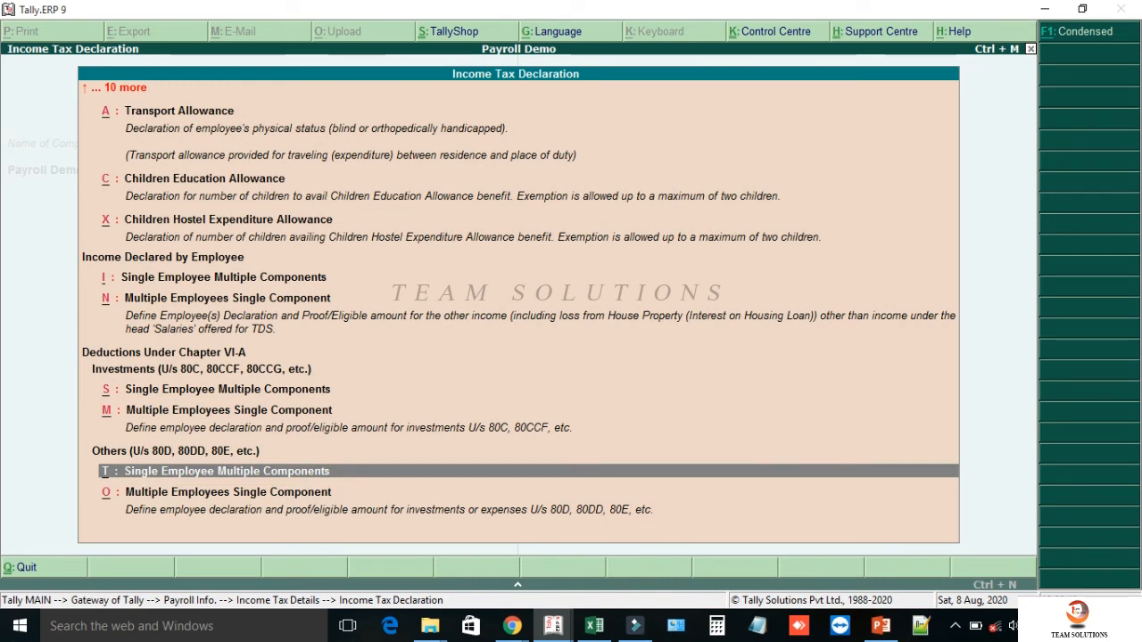
pyautogui.press('Return')
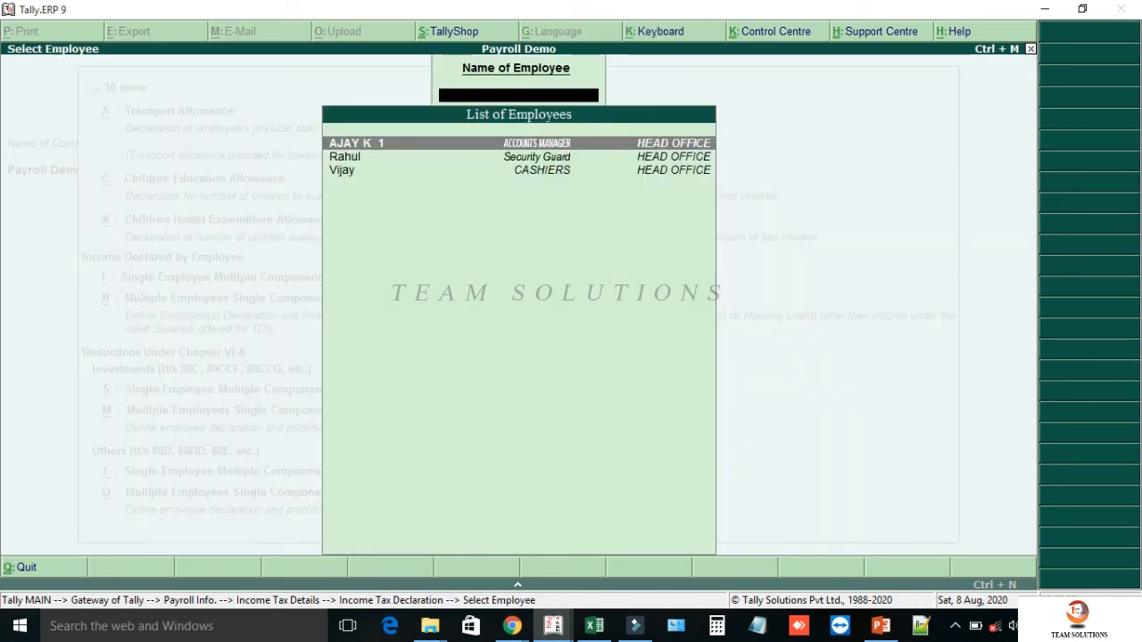
pyautogui.press('Return')
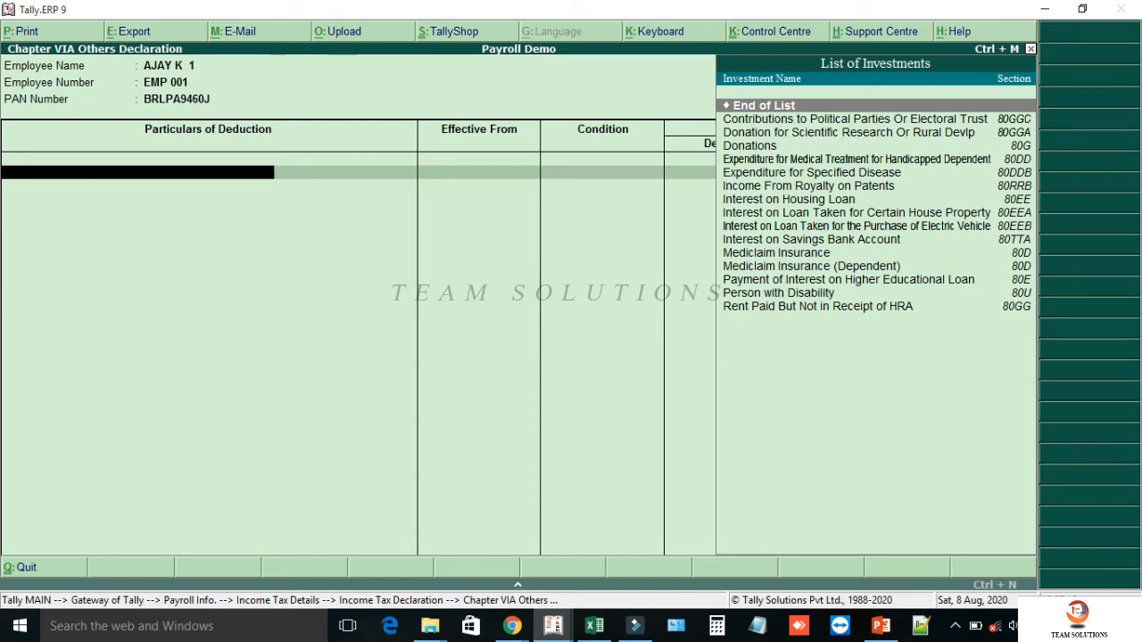
# Add the deduction Contributions to Political Parties Or Electoral Trust, effective 1-4-2020, with 1,000 as declared and proof/eligible amounts.
pyautogui.press('Down')
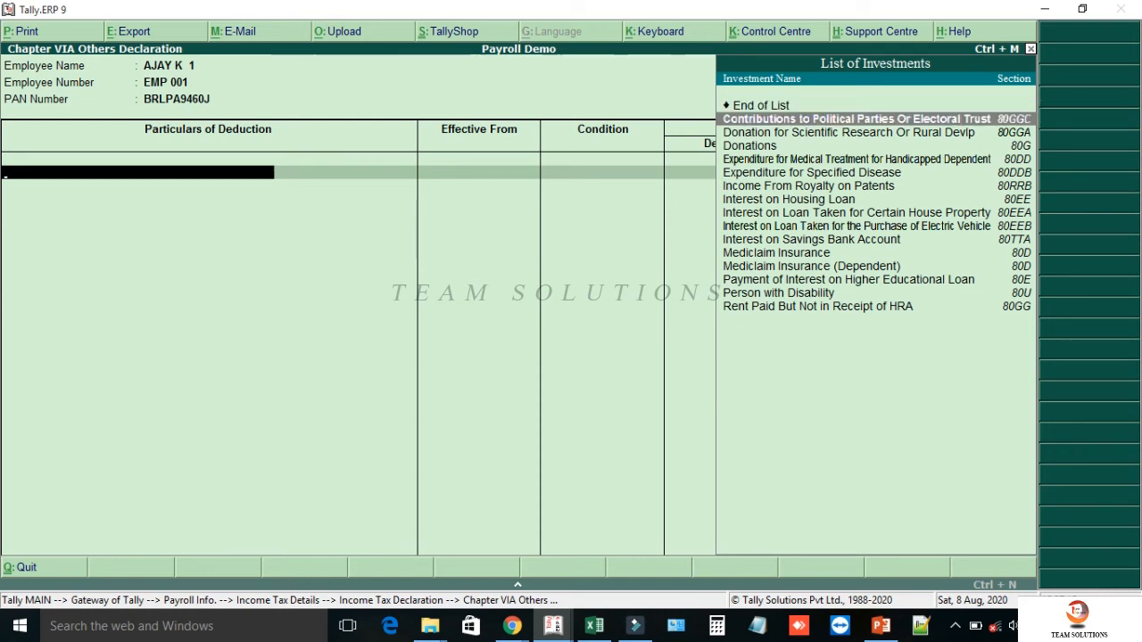
pyautogui.press('Return')
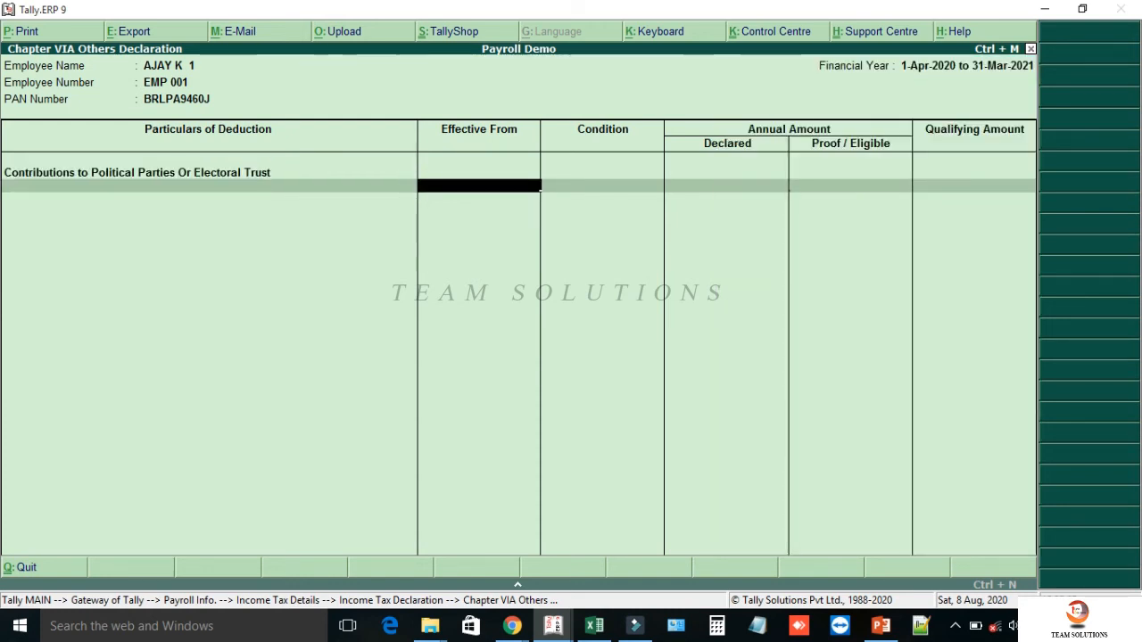
pyautogui.write('1.4')
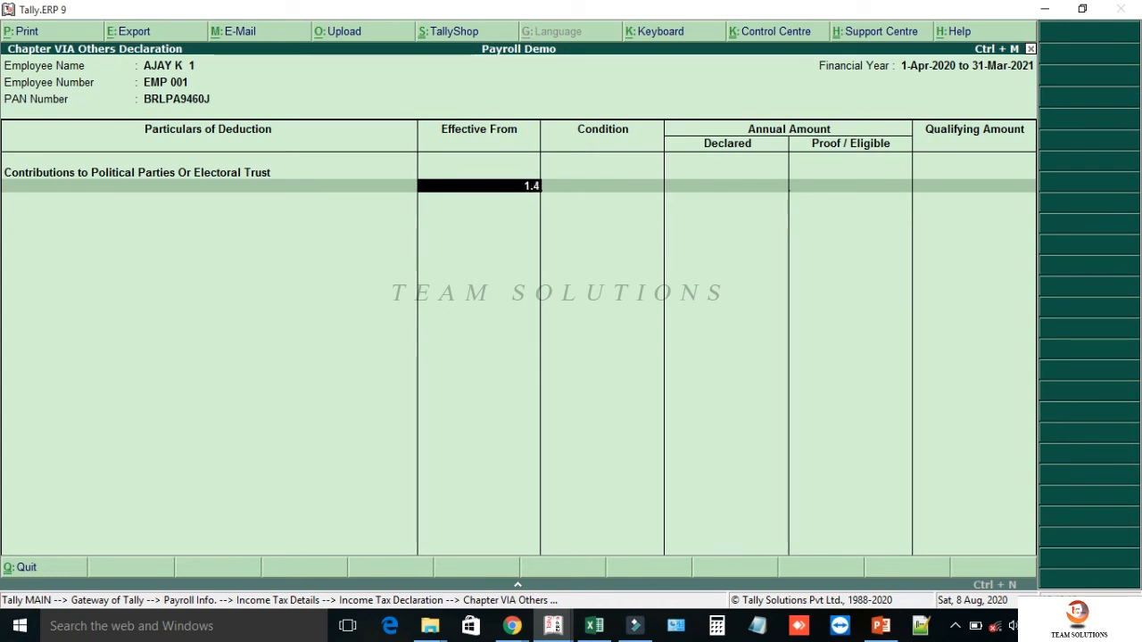
pyautogui.press('Return')
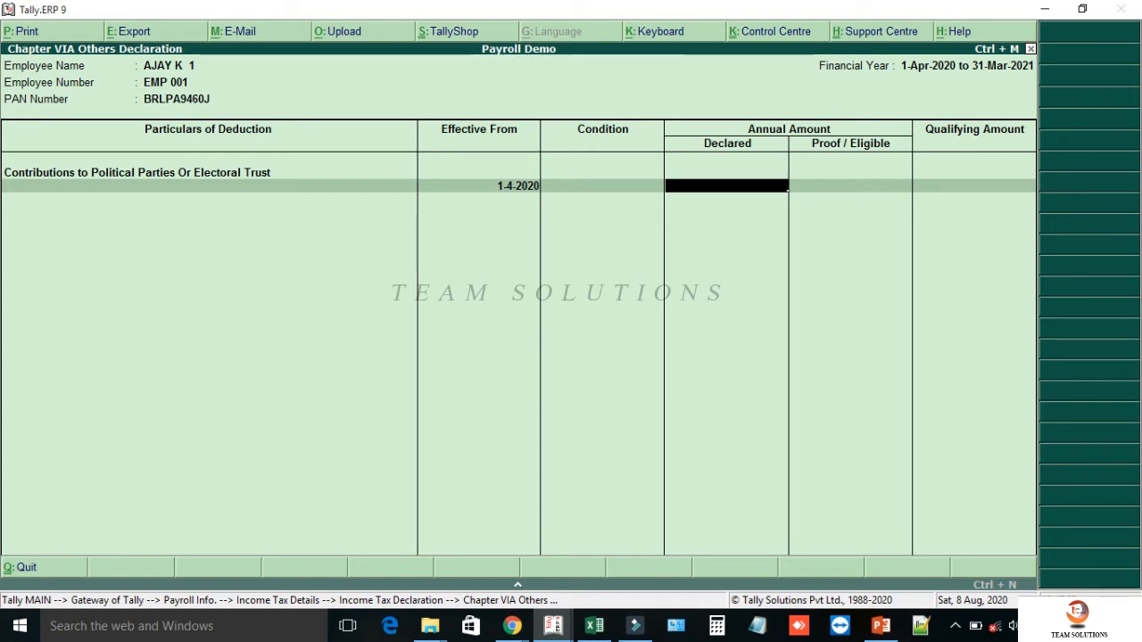
pyautogui.press('Return')
pyautogui.write('1000')
pyautogui.press('Return')
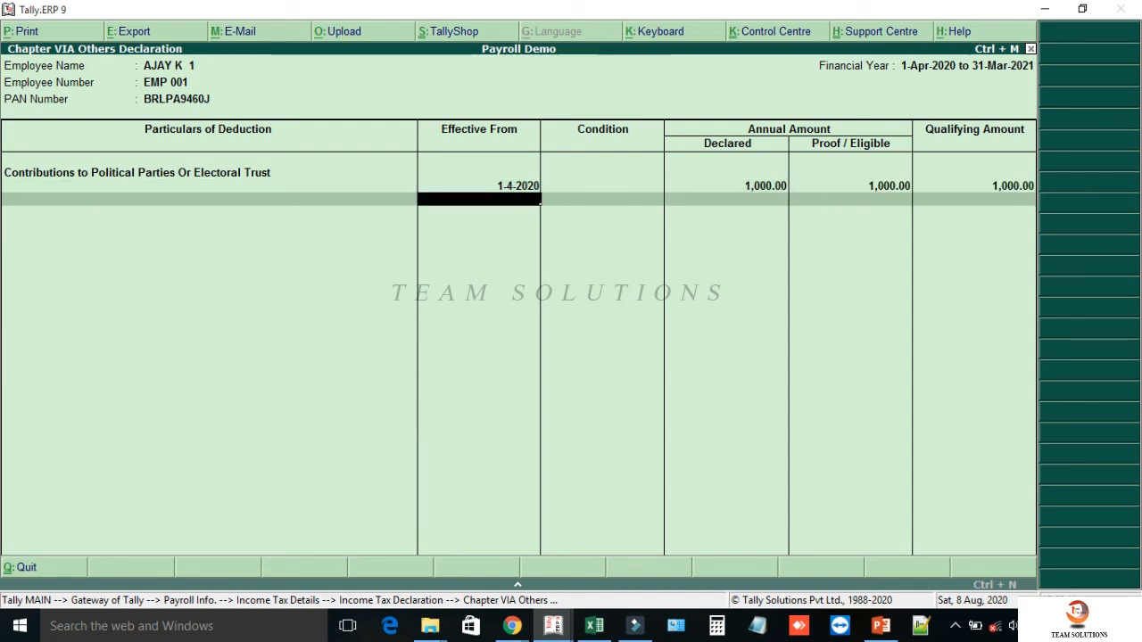
# Add the Donations deduction under 80G, effective 1-4-2020, with declared and proof/eligible amounts of 5,000 each.
pyautogui.press('BackSpace')
pyautogui.press('Down')
pyautogui.press('Down')
pyautogui.press('Down')
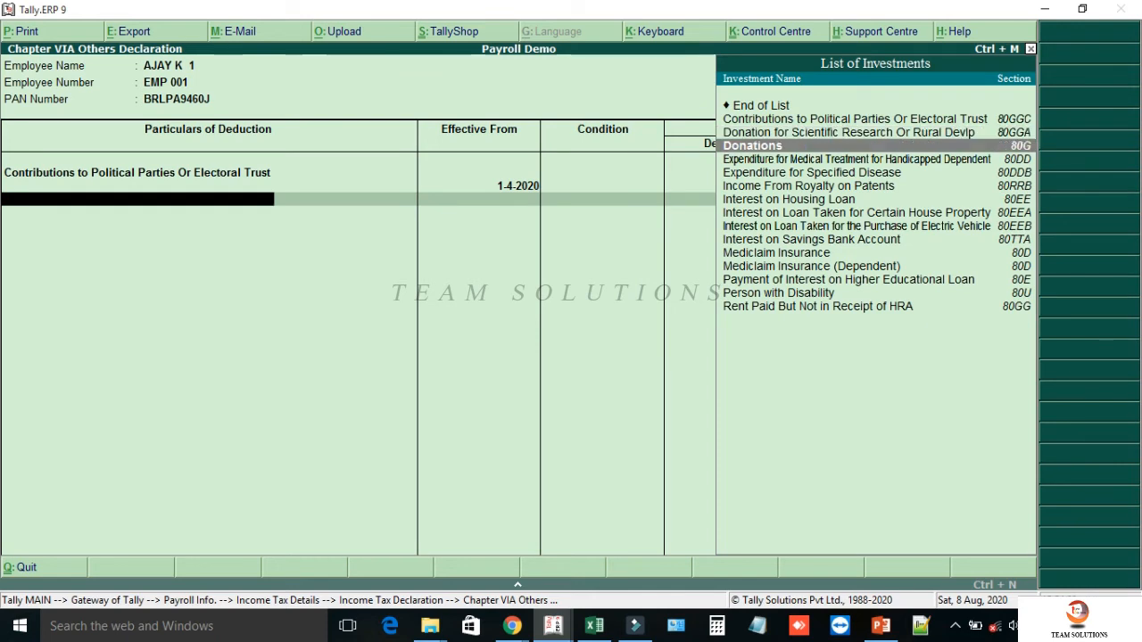
pyautogui.press('Return')
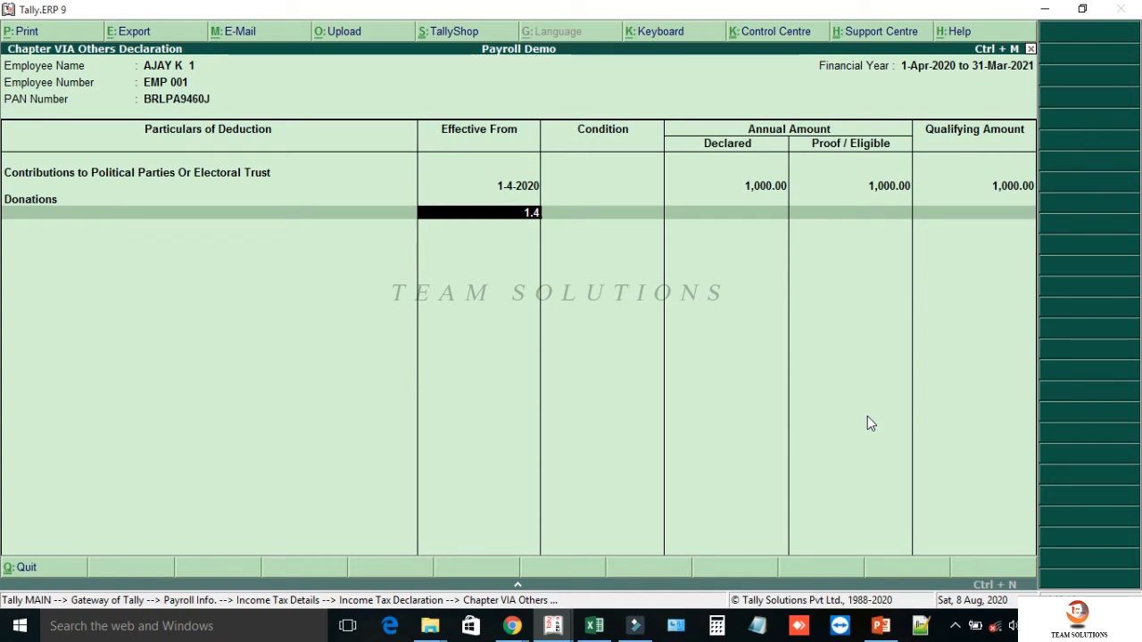
pyautogui.press('Return')
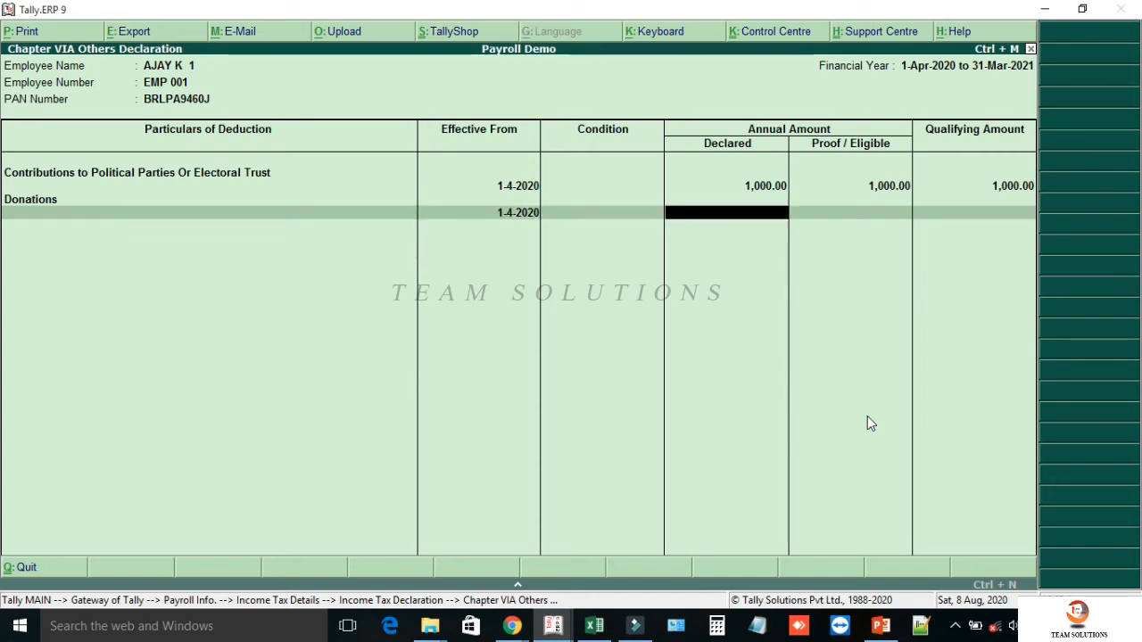
pyautogui.write('5000')
pyautogui.press('Return')
pyautogui.write('5000')
pyautogui.press('Return')
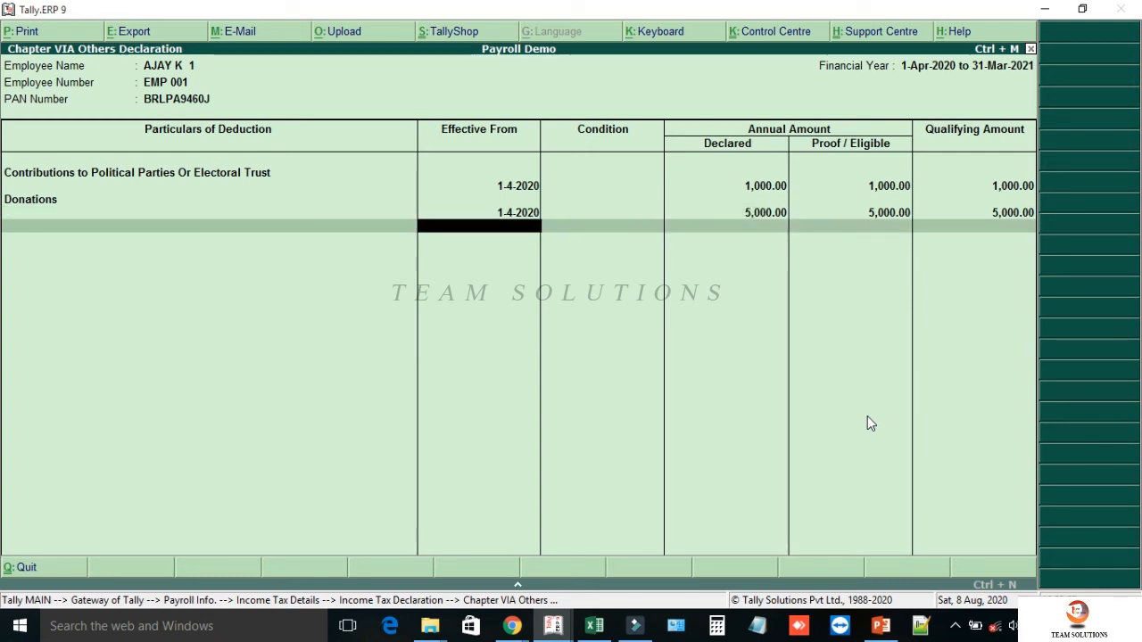
# Add the deduction Expenditure for Medical Treatment for Handicapped Dependent, effective 1-4-2020, with the condition set to Others.
pyautogui.press('Down')
pyautogui.press('Down')
pyautogui.press('Down')
pyautogui.press('Down')
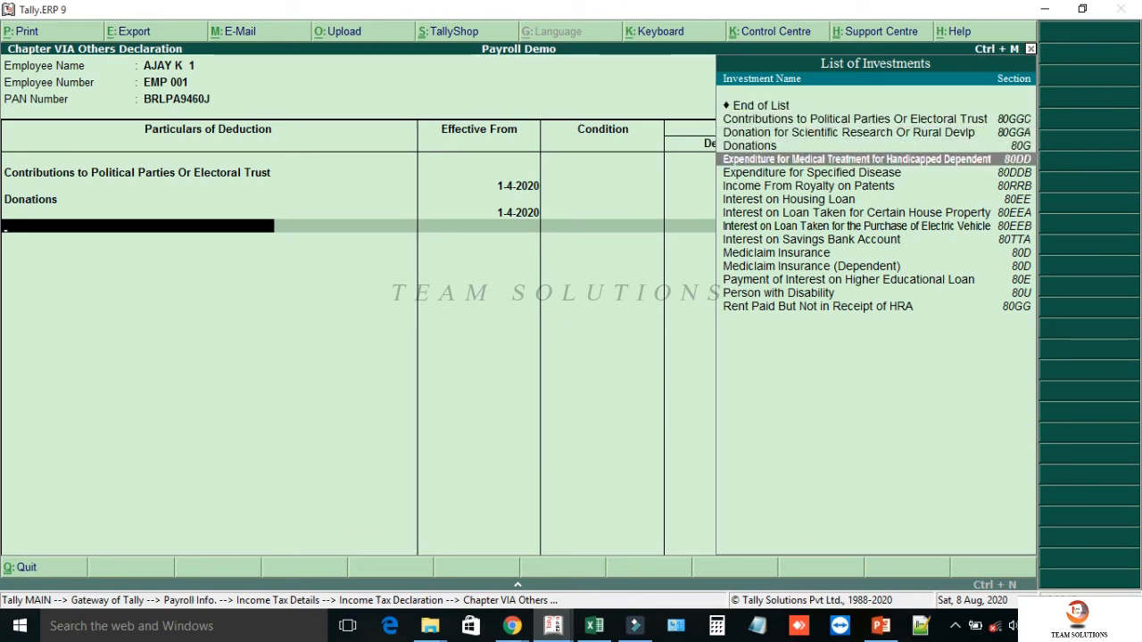
pyautogui.press('Return')
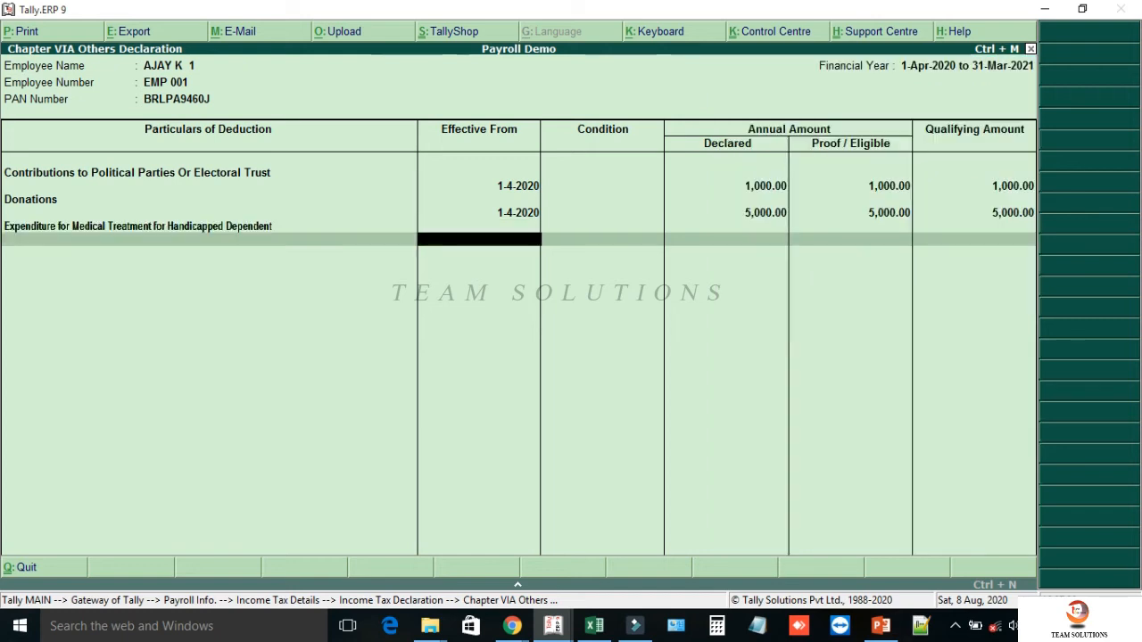
pyautogui.write('1.4')
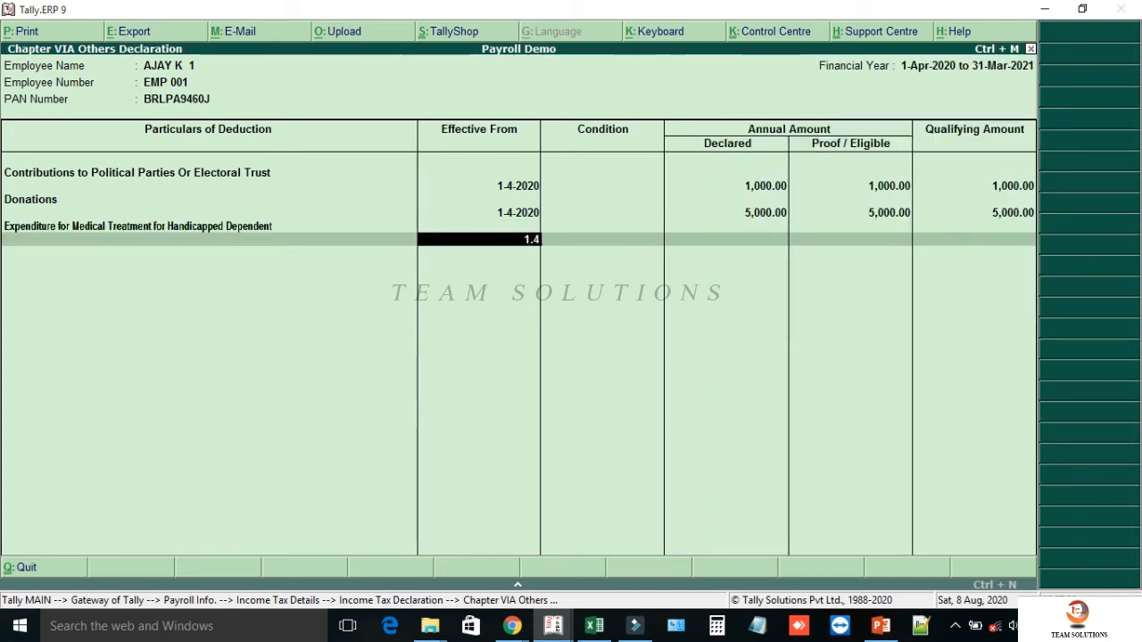
pyautogui.press('Return')
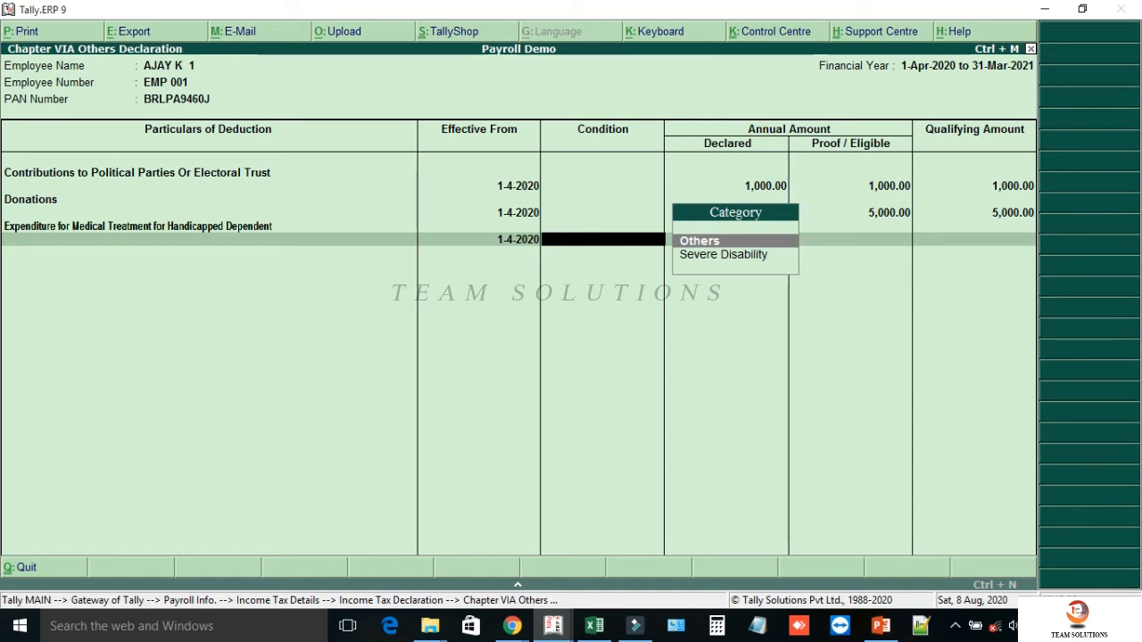
pyautogui.press('Return')
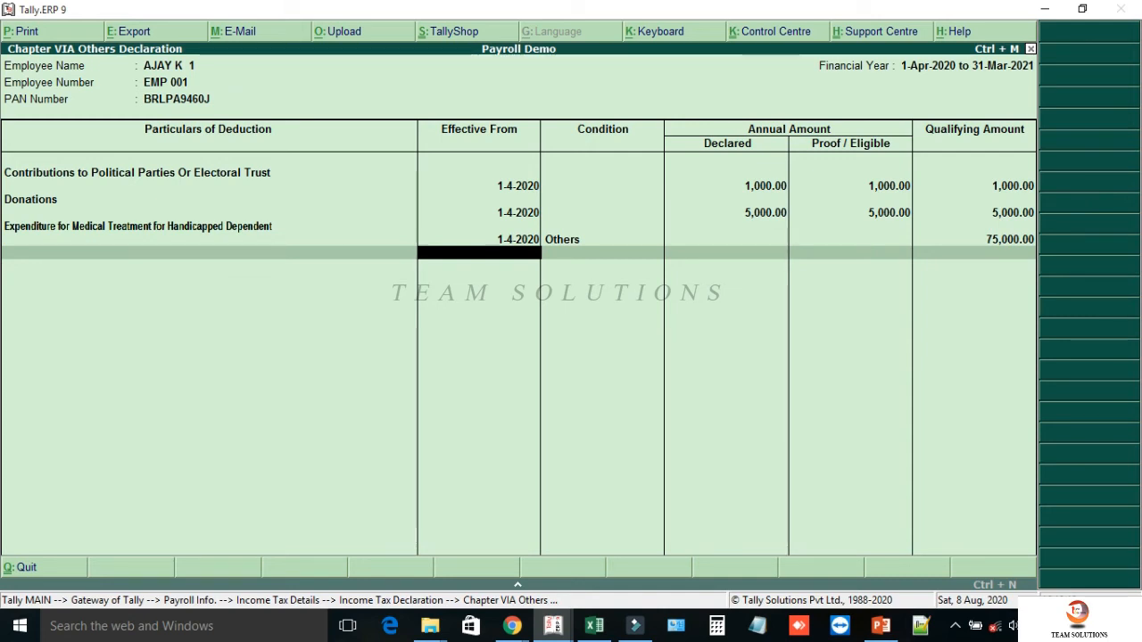
pyautogui.press('Return')
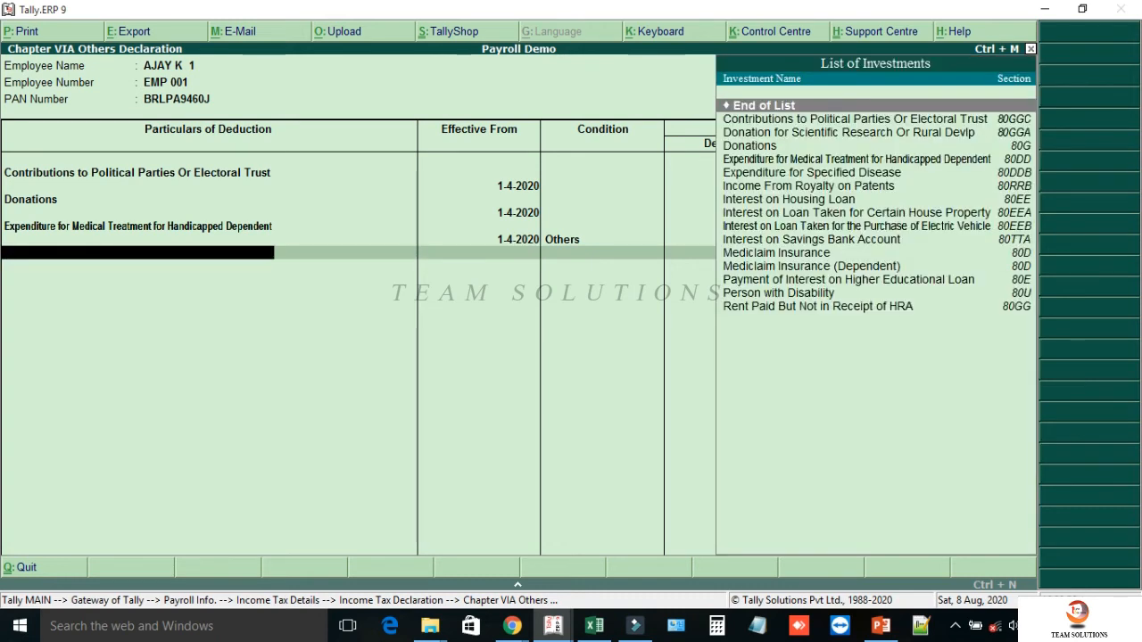
# Add the deduction Interest on Savings Bank Account, effective 1-4-2020, condition Others, with declared and proof/eligible amounts of 11,564 each.
pyautogui.write('Int')
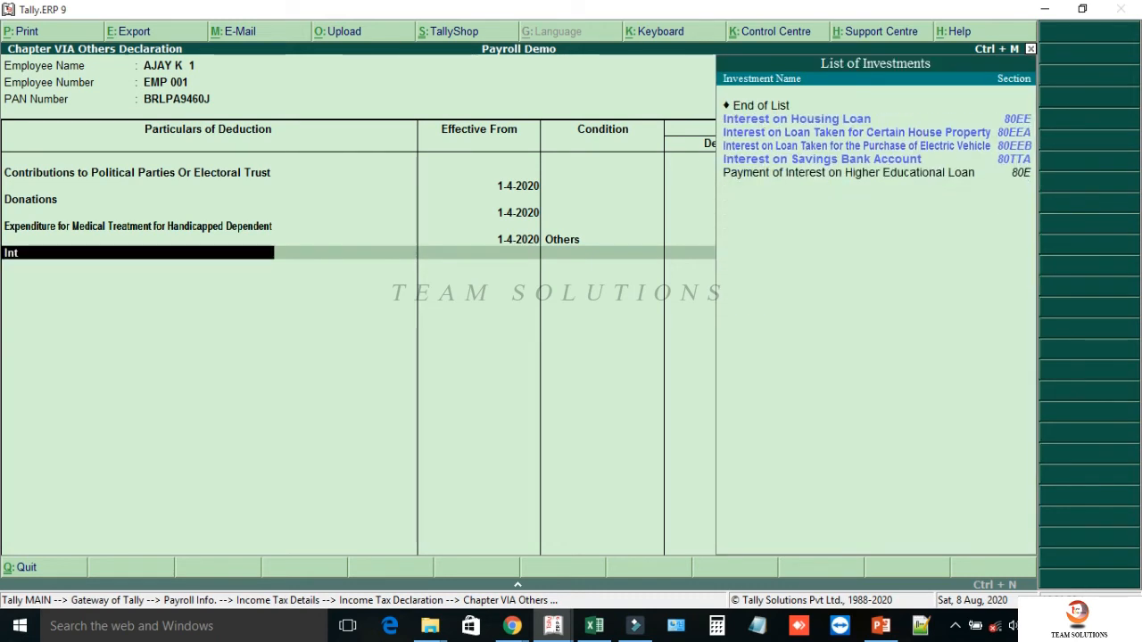
pyautogui.press('Down')
pyautogui.press('Down')
pyautogui.press('Down')
pyautogui.press('Return')
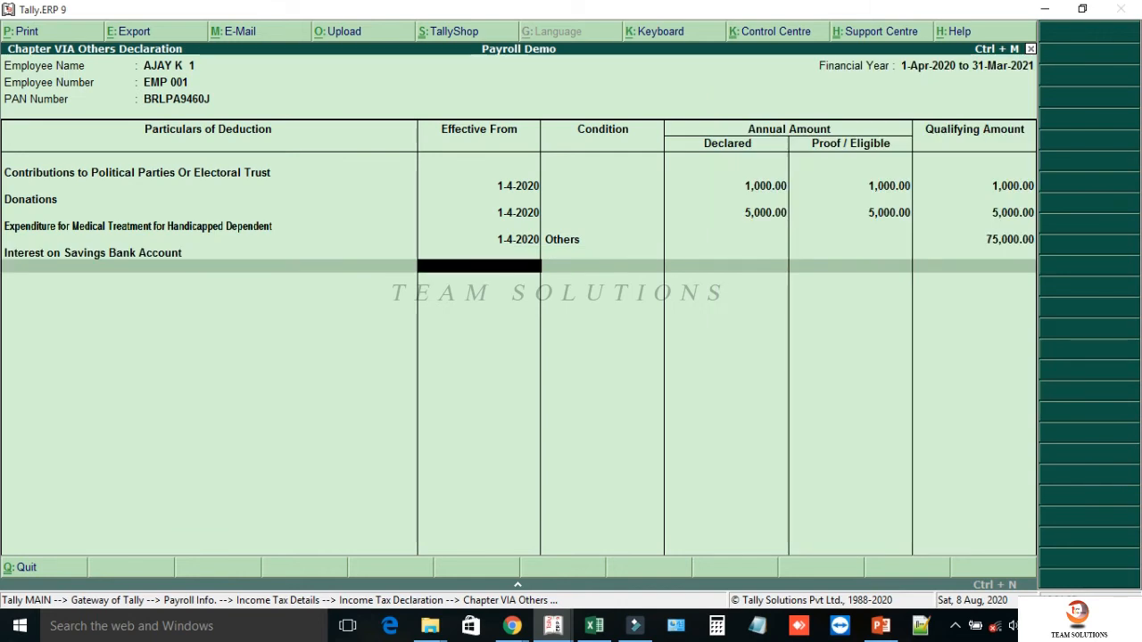
pyautogui.write('1.4')
pyautogui.press('Return')
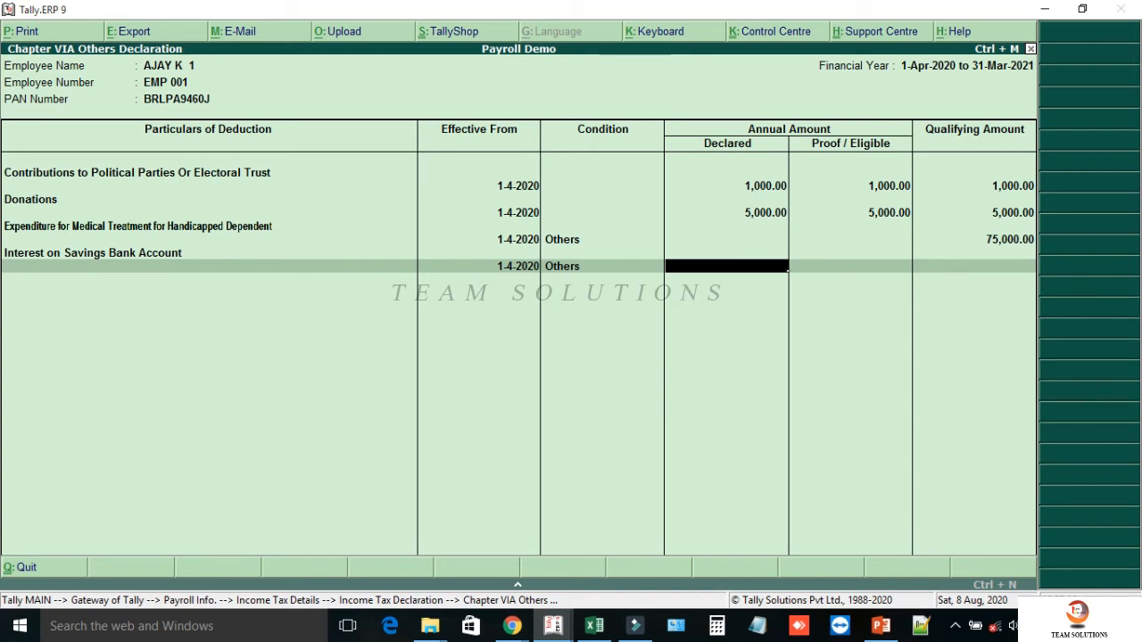
pyautogui.write('11,564')
pyautogui.press('Return')
pyautogui.write('11,564')
pyautogui.press('Return')
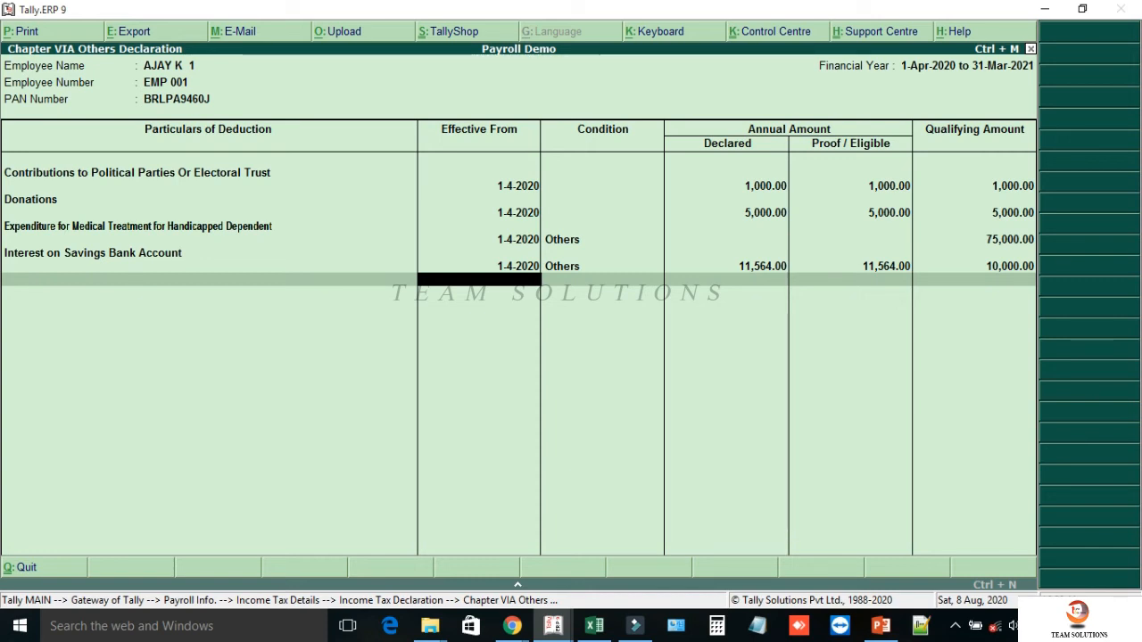
# Add the Mediclaim Insurance deduction, effective 1-4-2020, condition Others, with declared and proof/eligible amounts of 27,475 each.
pyautogui.press('BackSpace')
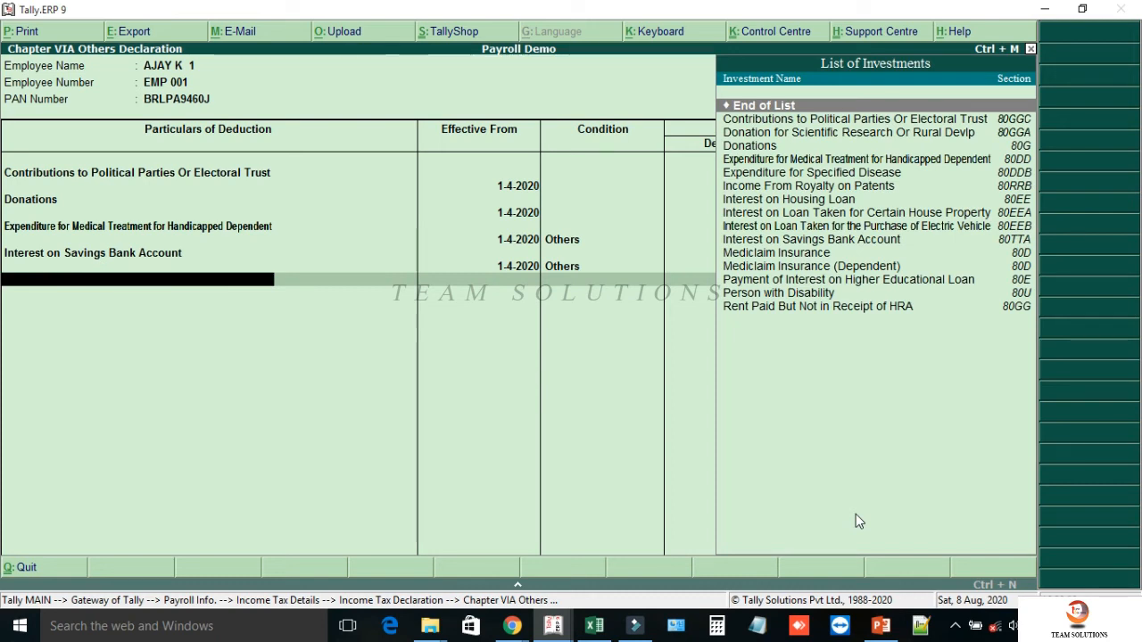
pyautogui.press('Down')
pyautogui.press('Down')
pyautogui.press('Down')
pyautogui.press('Down')
pyautogui.press('Down')
pyautogui.press('Down')
pyautogui.press('Down')
pyautogui.press('Down')
pyautogui.press('Down')
pyautogui.press('Down')
pyautogui.press('Down')
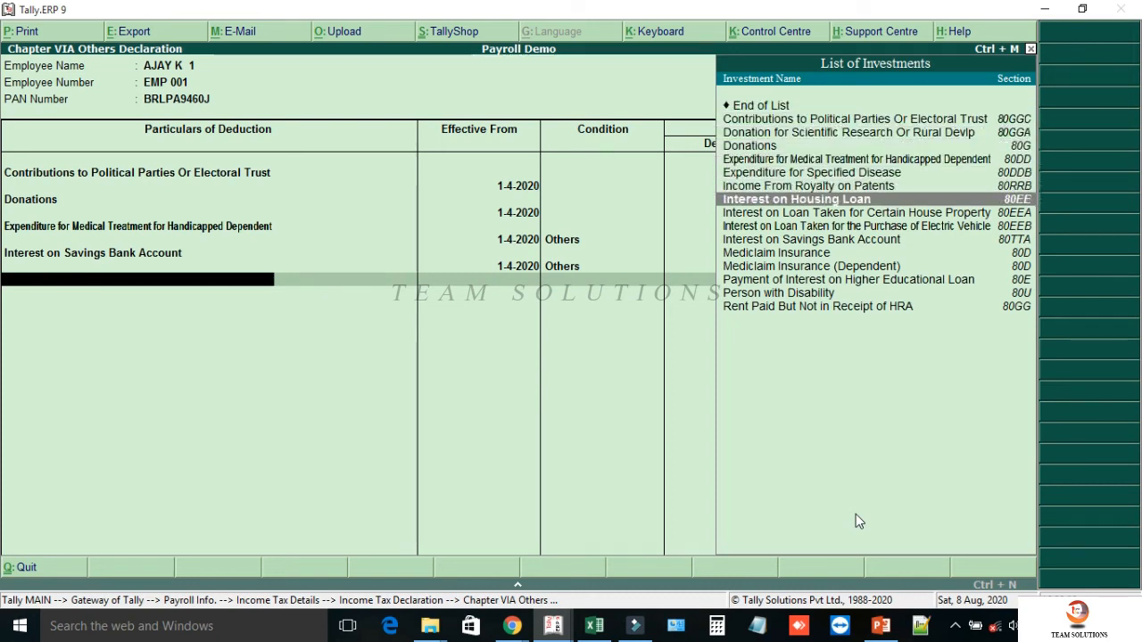
pyautogui.press('Return')
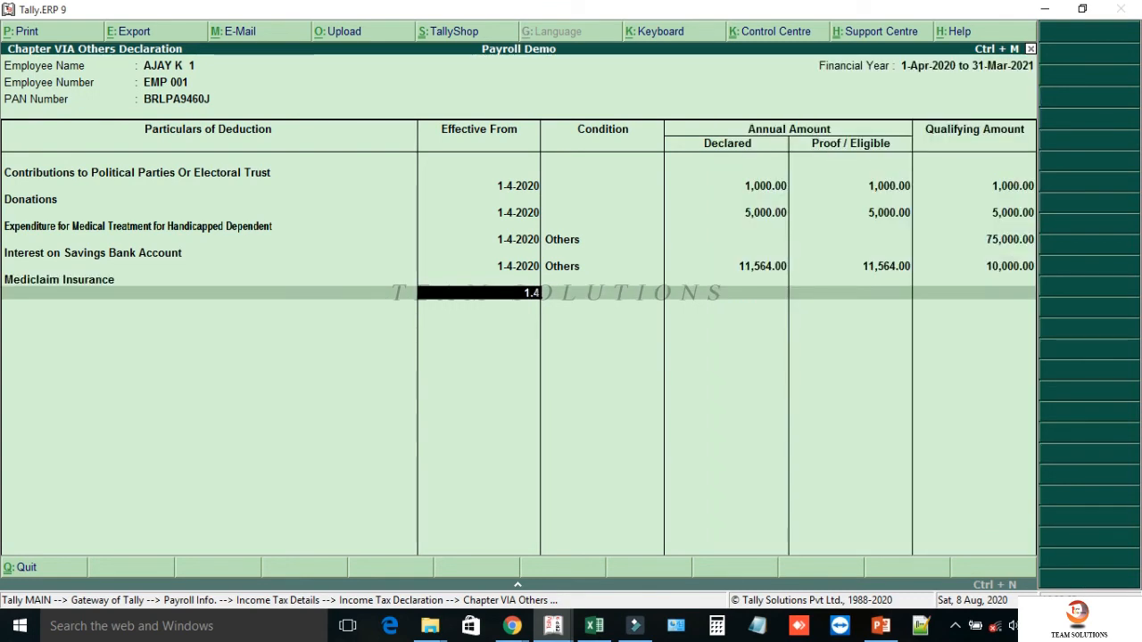
pyautogui.press('Return')
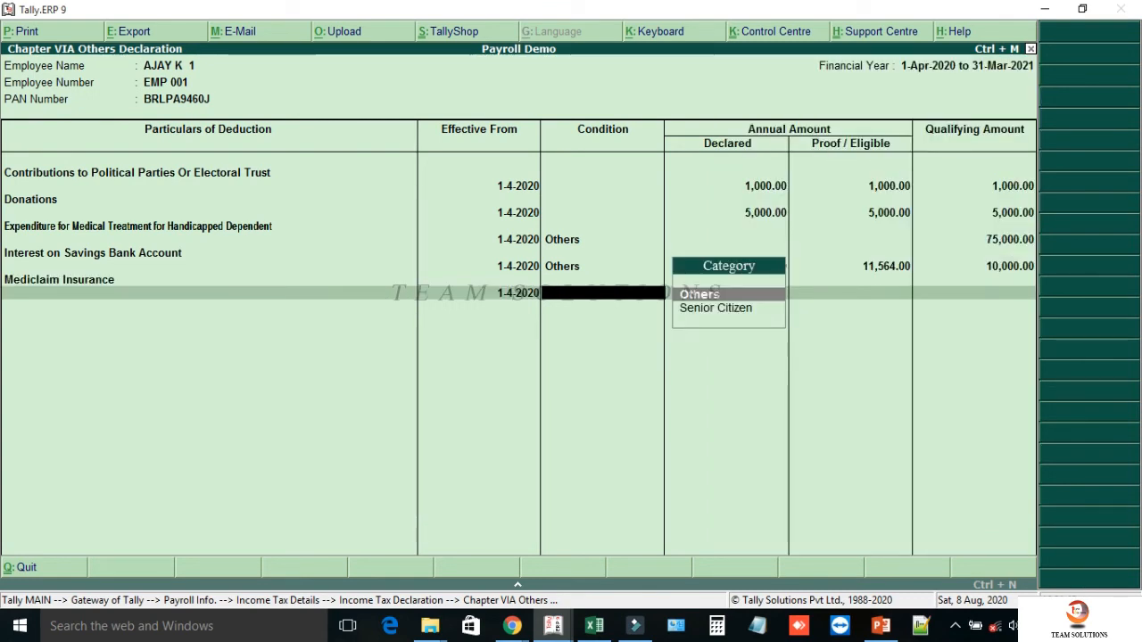
pyautogui.press('Return')
pyautogui.write('27475')
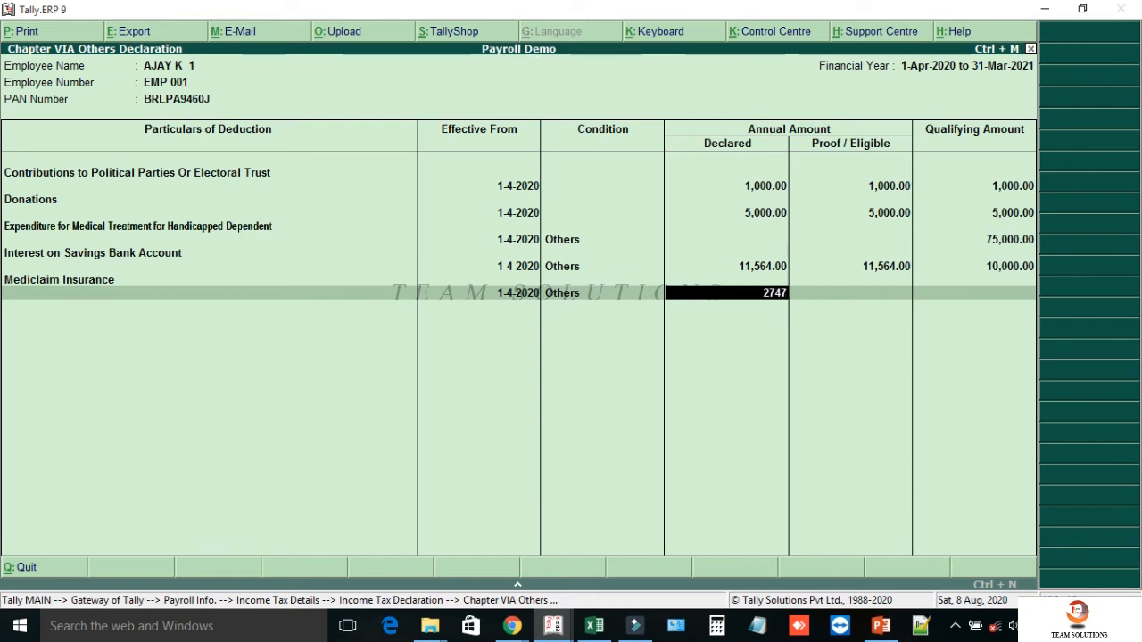
pyautogui.press('Return')
pyautogui.write('27475')
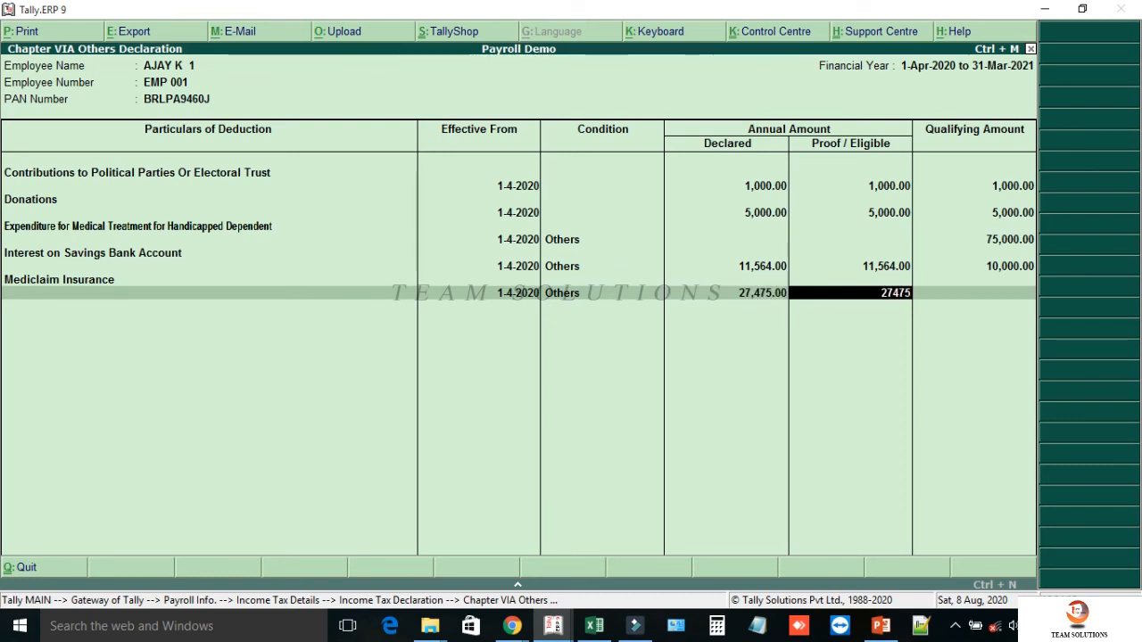
pyautogui.press('Return')
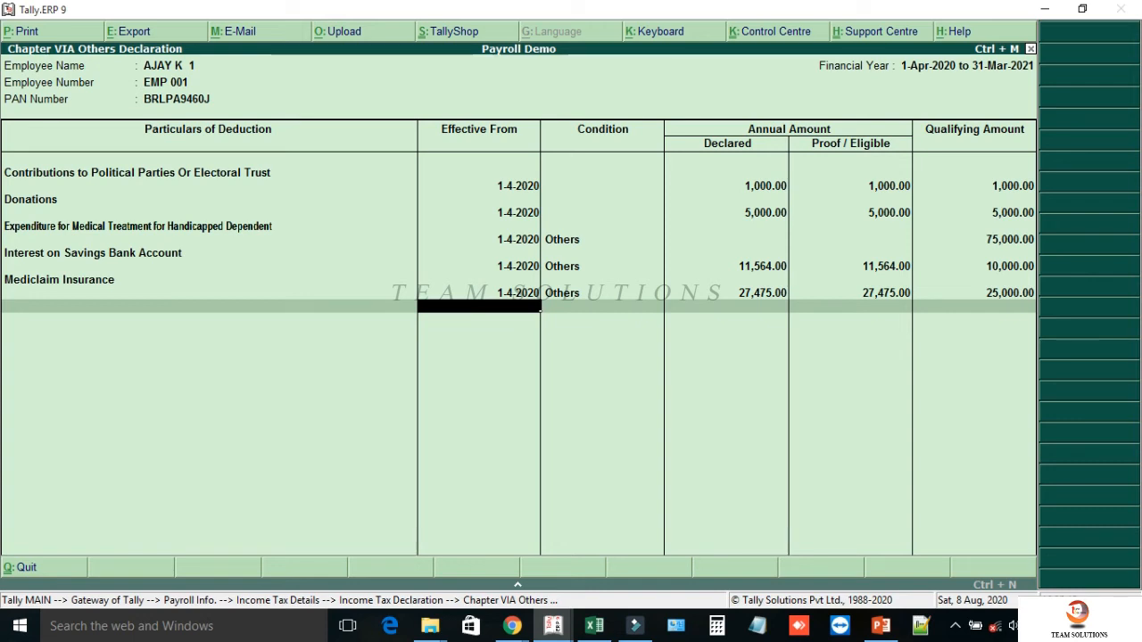
# Add the Mediclaim Insurance (Dependent) deduction, effective 1-4-2020, condition Senior Citizen, with declared and proof/eligible amounts of 51,300 each.
pyautogui.press('Return')
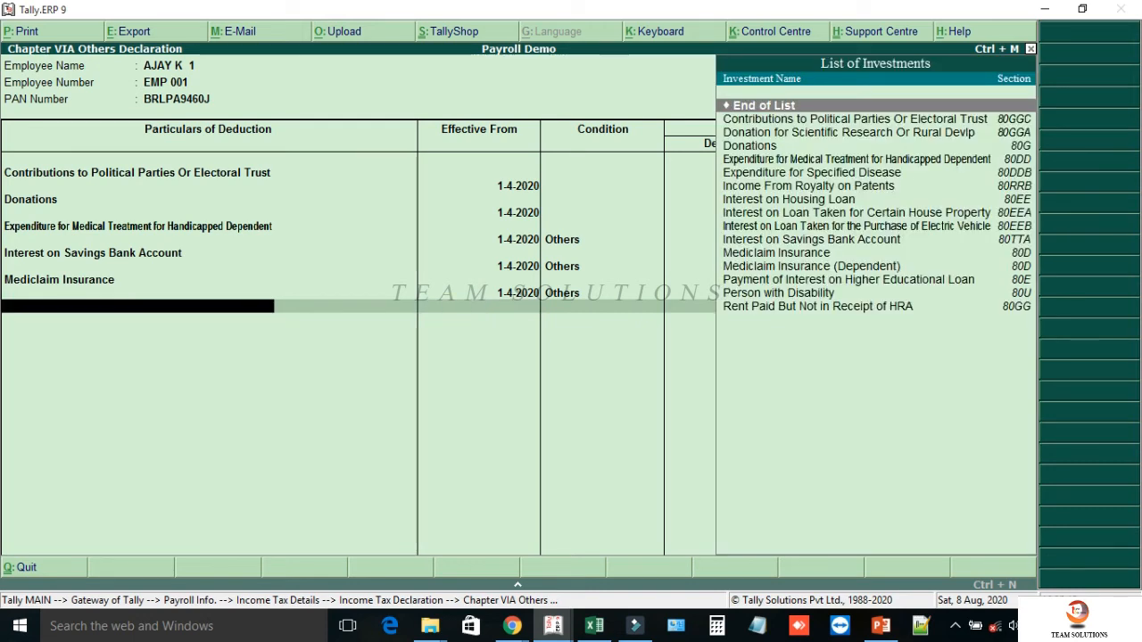
pyautogui.press('Down')
pyautogui.press('Down')
pyautogui.press('Down')
pyautogui.press('Down')
pyautogui.press('Down')
pyautogui.press('Down')
pyautogui.press('Down')
pyautogui.press('Down')
pyautogui.press('Down')
pyautogui.press('Down')
pyautogui.press('Down')
pyautogui.press('Down')
pyautogui.press('Return')
pyautogui.write('1.')
pyautogui.press('Return')
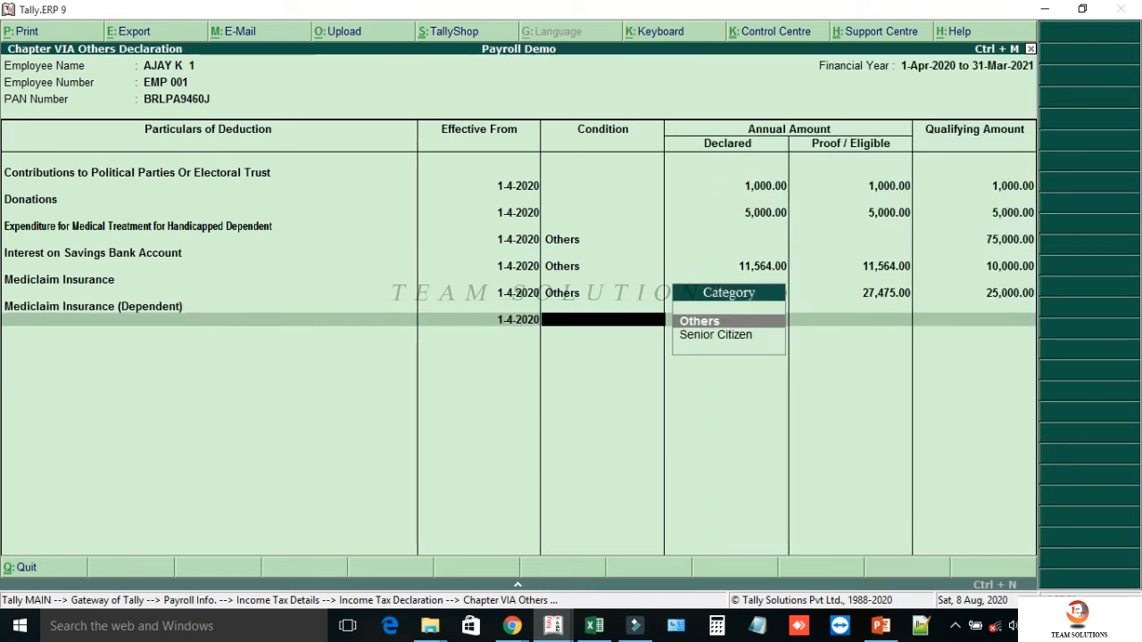
pyautogui.press('Down')
pyautogui.press('Return')
pyautogui.write('51,300')
pyautogui.press('Return')
pyautogui.write('51300')
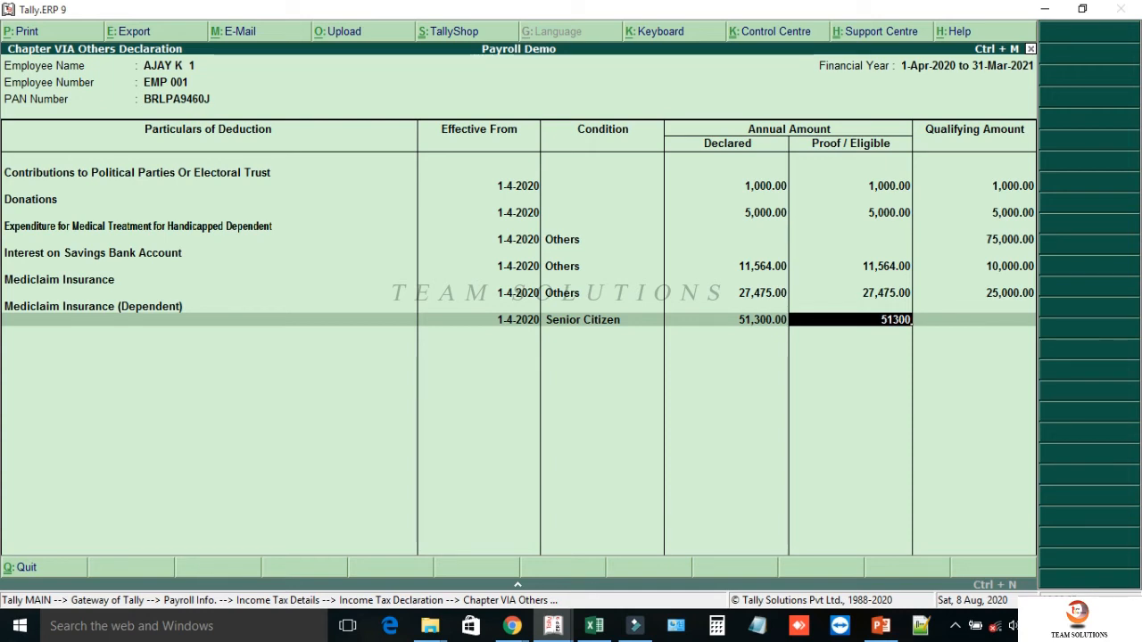
pyautogui.press('Return')
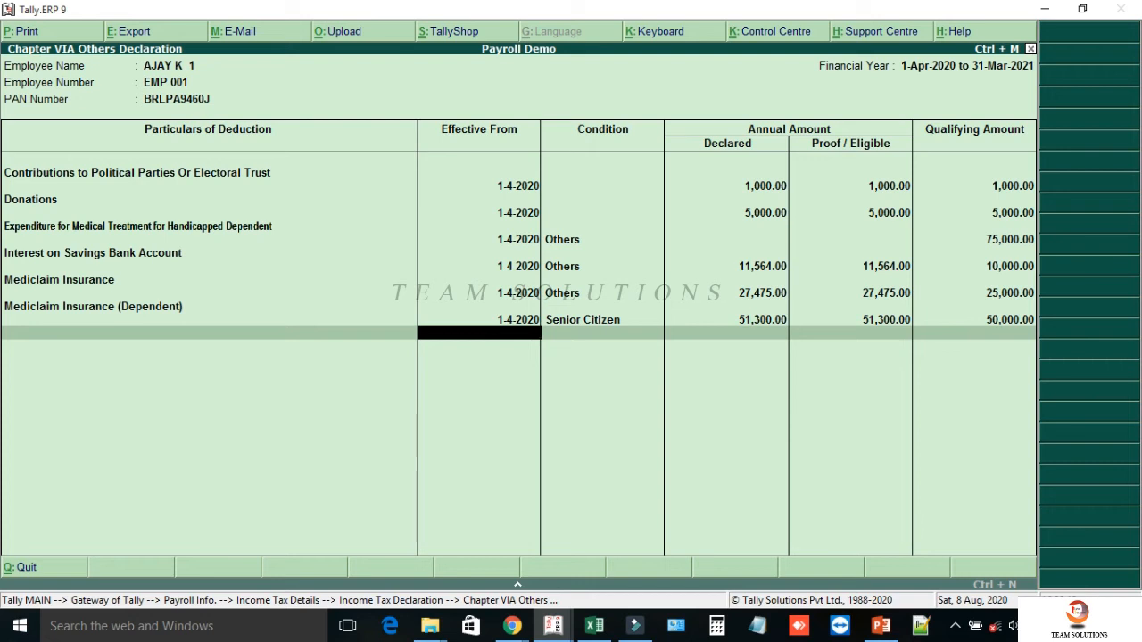
# Add the deduction Payment of Interest on Higher Educational Loan, effective 1-4-2020, with declared and proof/eligible amounts of 20,000 each.
pyautogui.press('Return')
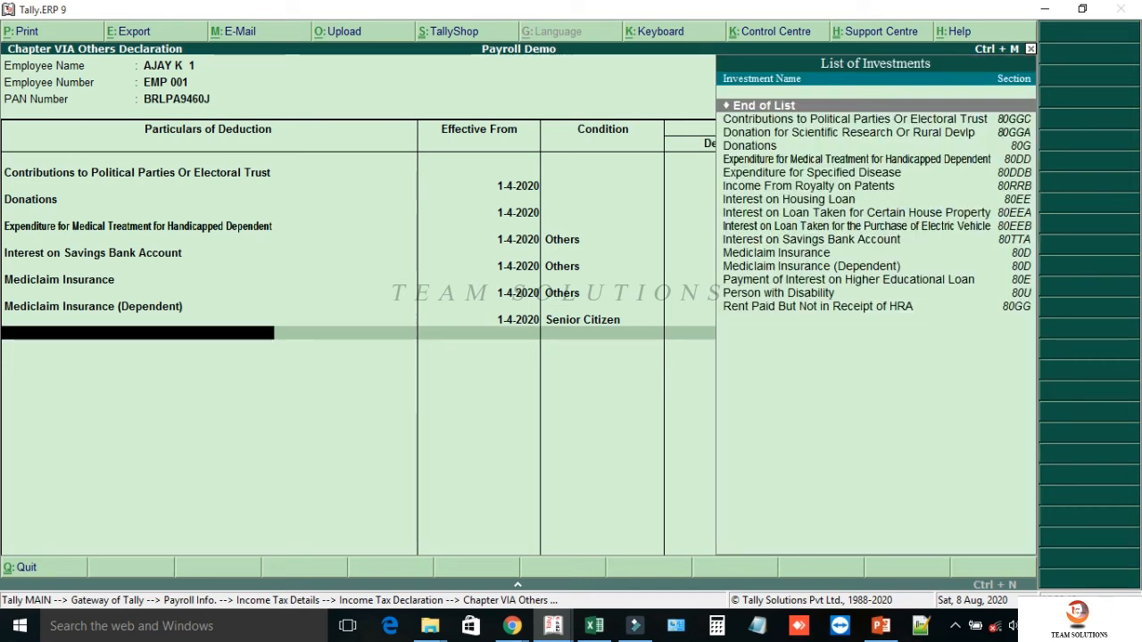
pyautogui.press('Down')
pyautogui.press('Down')
pyautogui.press('Down')
pyautogui.press('Down')
pyautogui.press('Down')
pyautogui.press('Down')
pyautogui.press('Down')
pyautogui.press('Down')
pyautogui.press('Down')
pyautogui.press('Down')
pyautogui.press('Down')
pyautogui.press('Down')
pyautogui.press('Down')
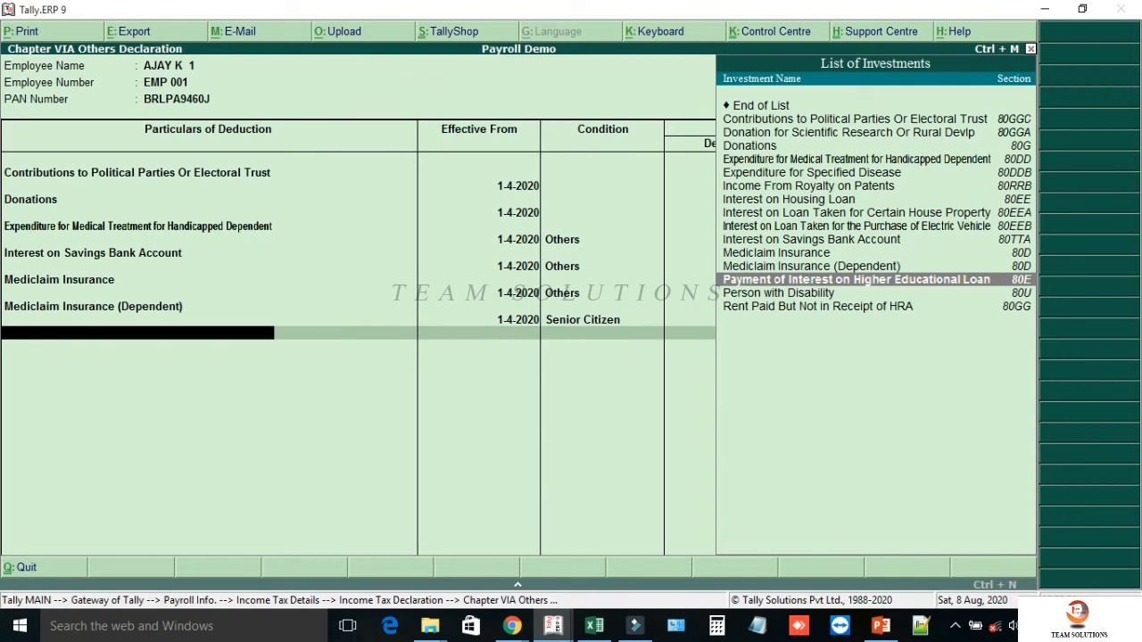
pyautogui.press('Return')
pyautogui.write('1.4')
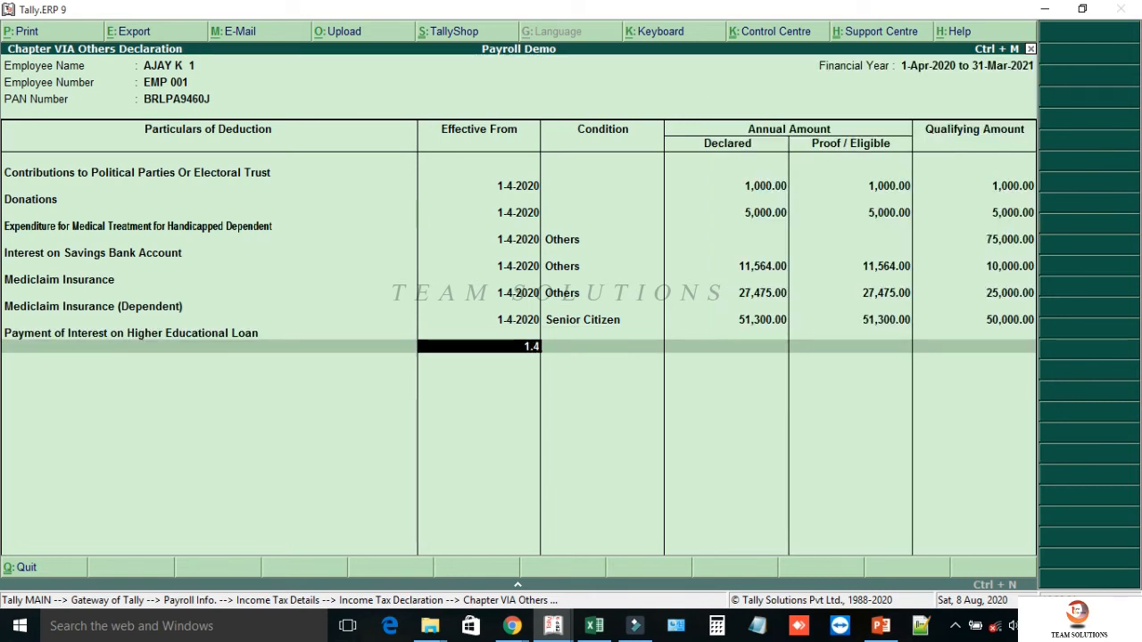
pyautogui.press('Return')
pyautogui.write('20000')
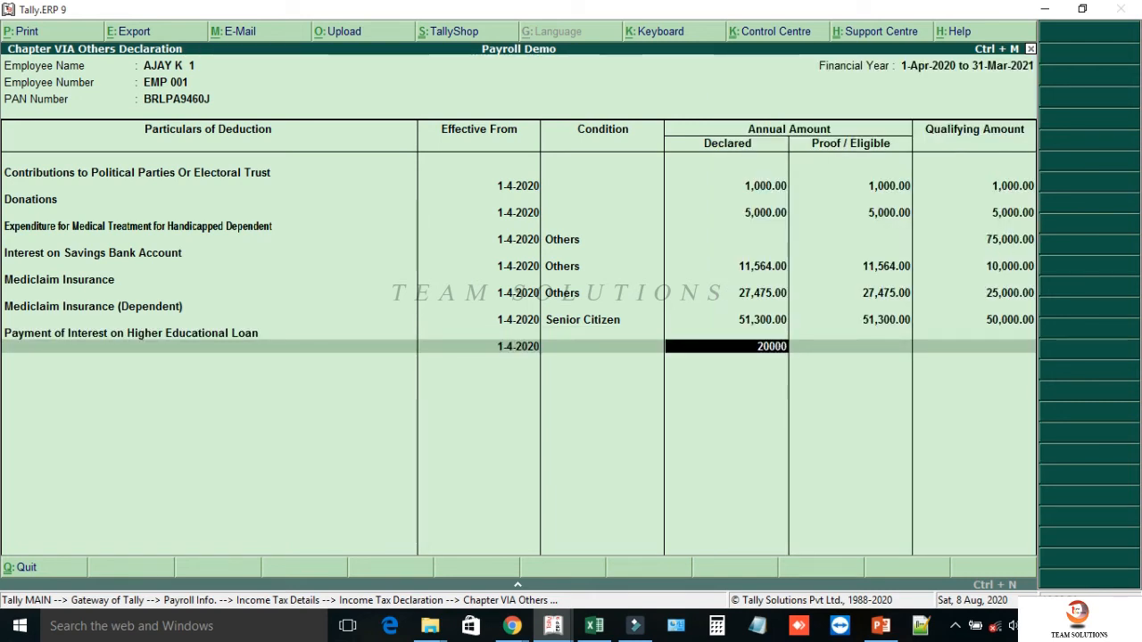
pyautogui.press('Return')
pyautogui.write('20,000')
pyautogui.press('Return')
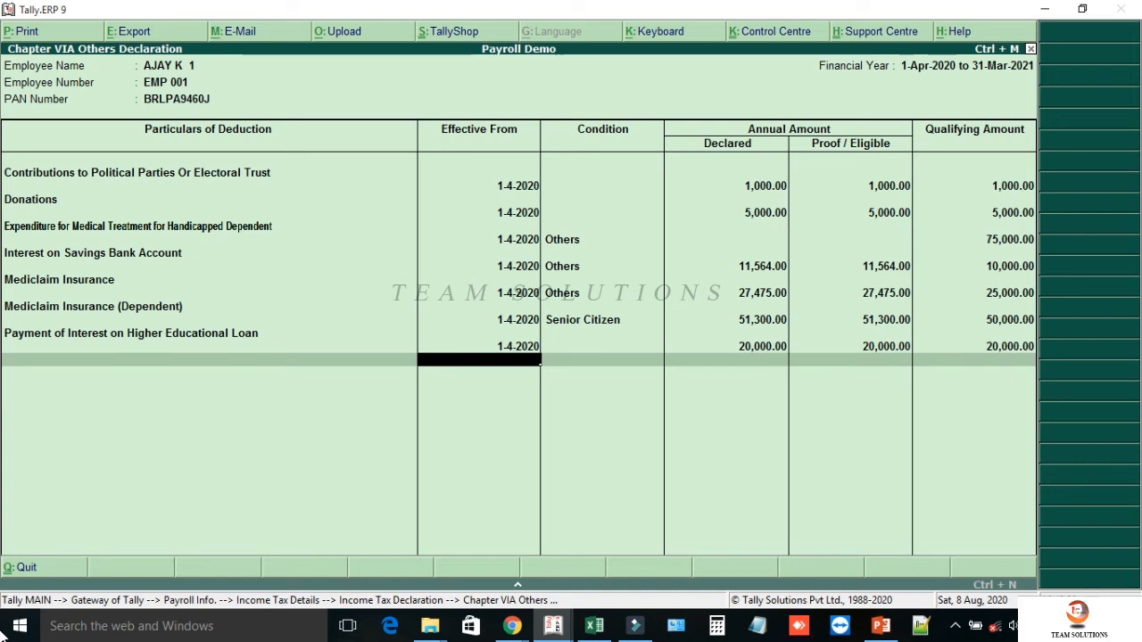
# End the deduction list, save the Chapter VIA Others declaration and return to the Gateway of Tally.
pyautogui.press('BackSpace')
pyautogui.press('Return')
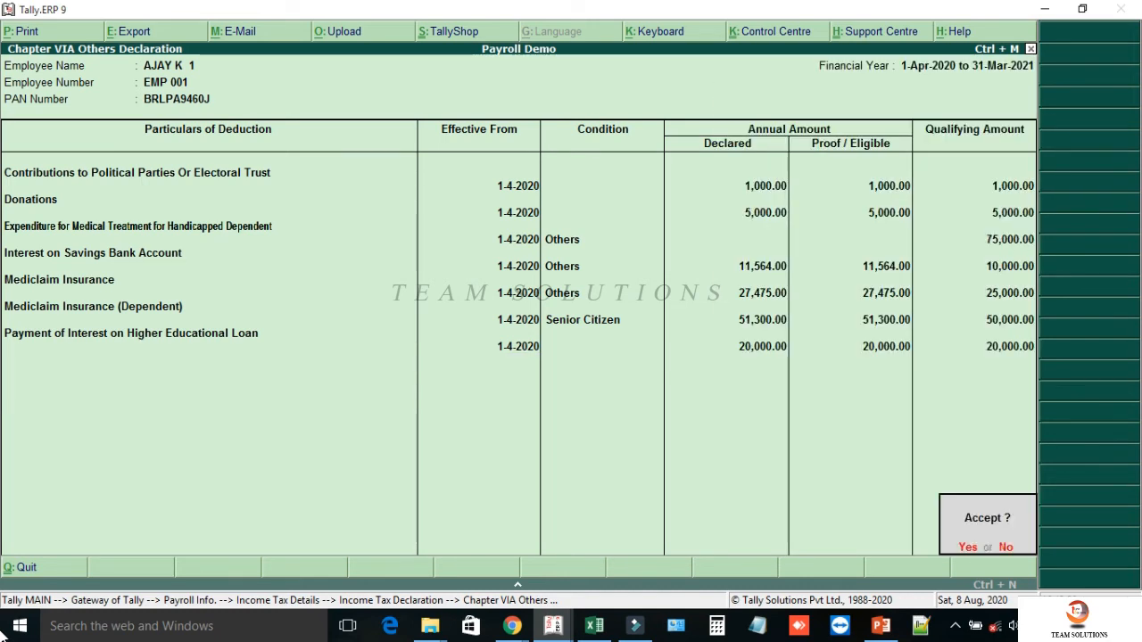
pyautogui.press('Return')
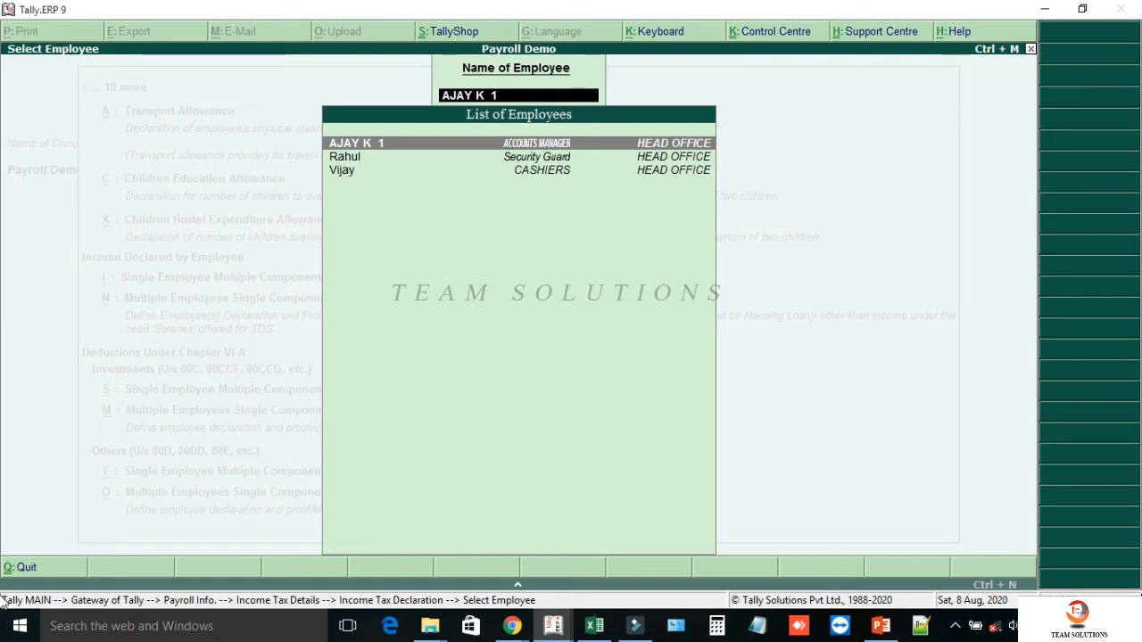
pyautogui.press('Escape')
pyautogui.press('Escape')
pyautogui.press('Escape')
pyautogui.press('Escape')
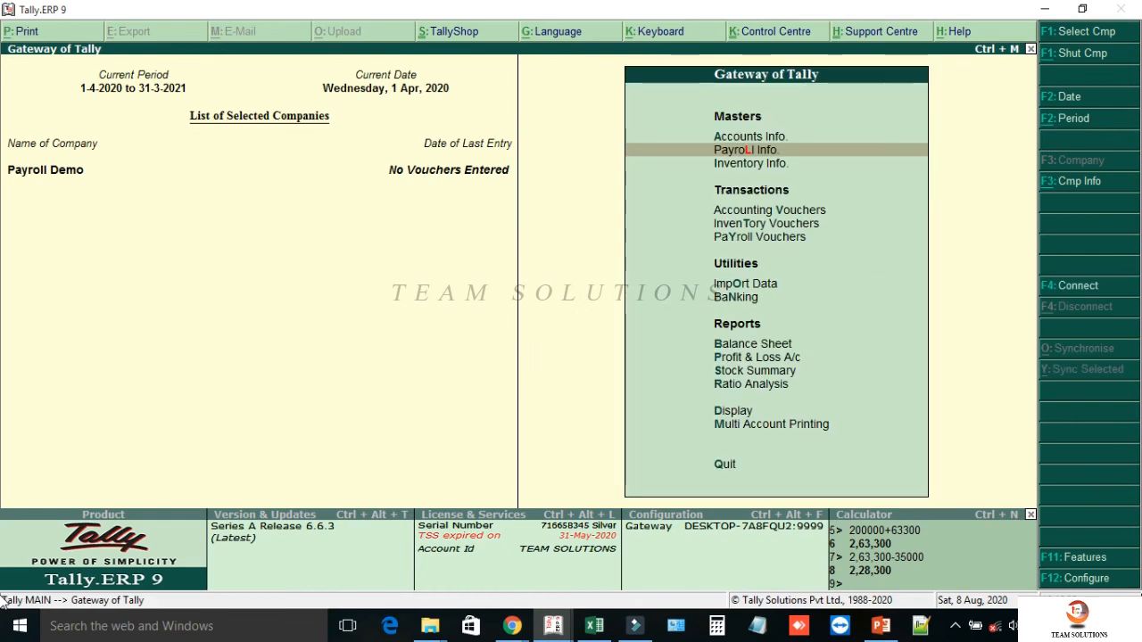
# Open the payroll statutory Income Tax Computation report for the Head Office accounts manager.
pyautogui.press('d')
pyautogui.press('p')
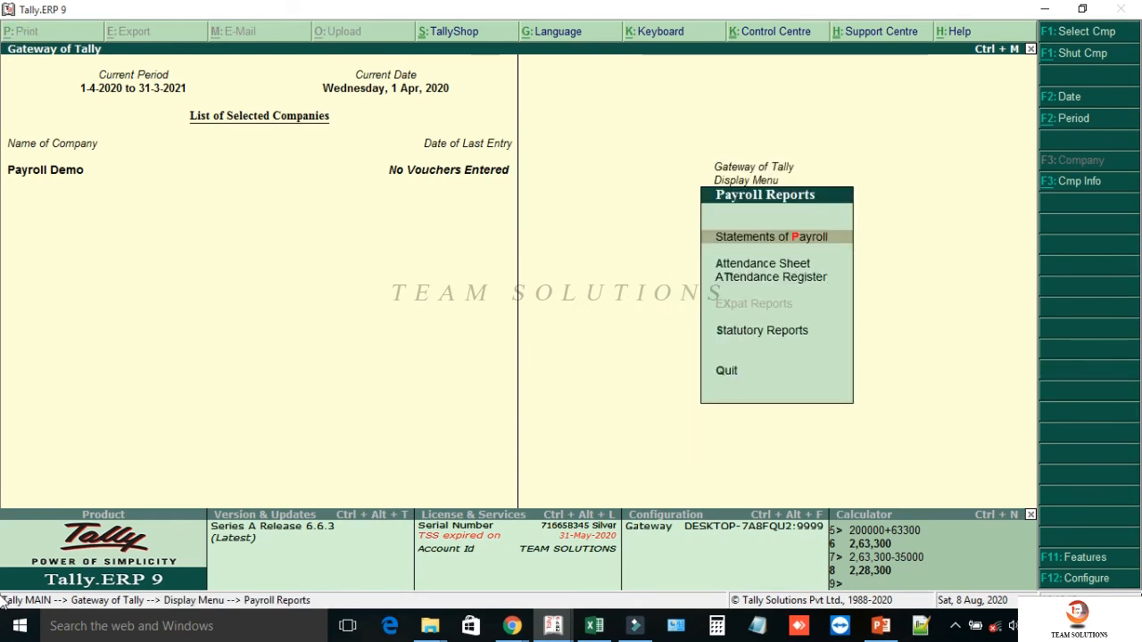
pyautogui.press('s')
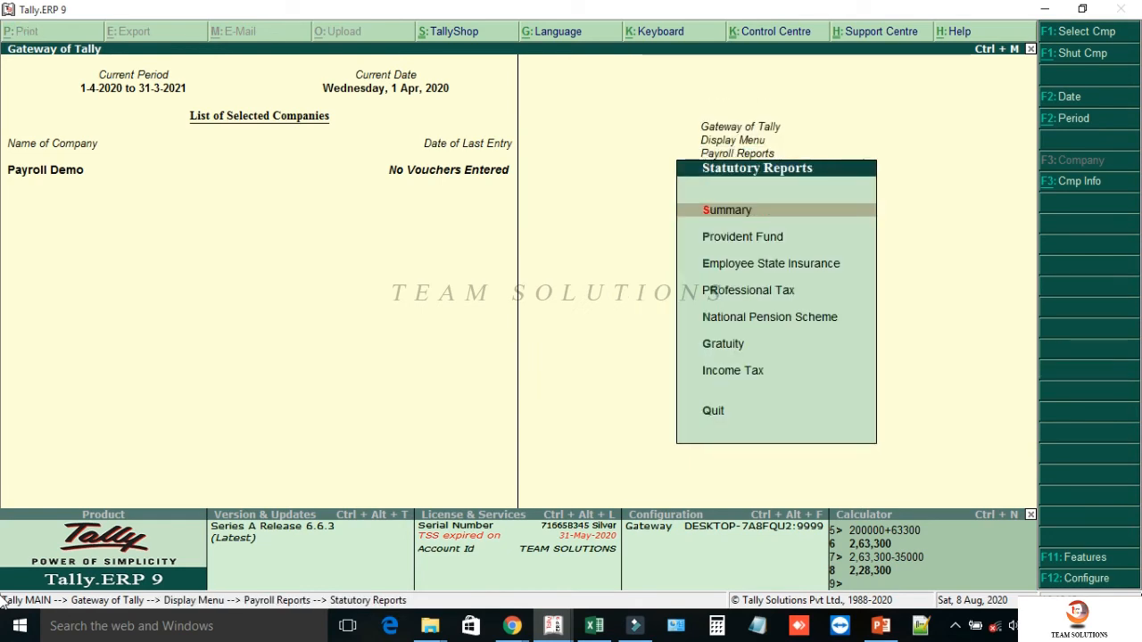
pyautogui.press('i')
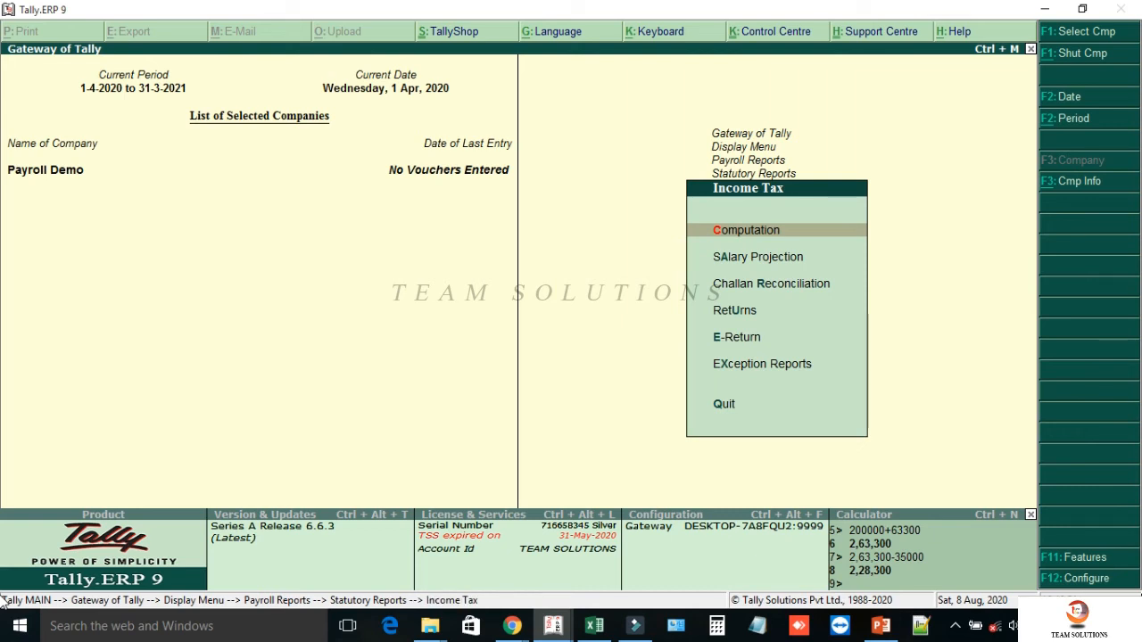
pyautogui.press('c')
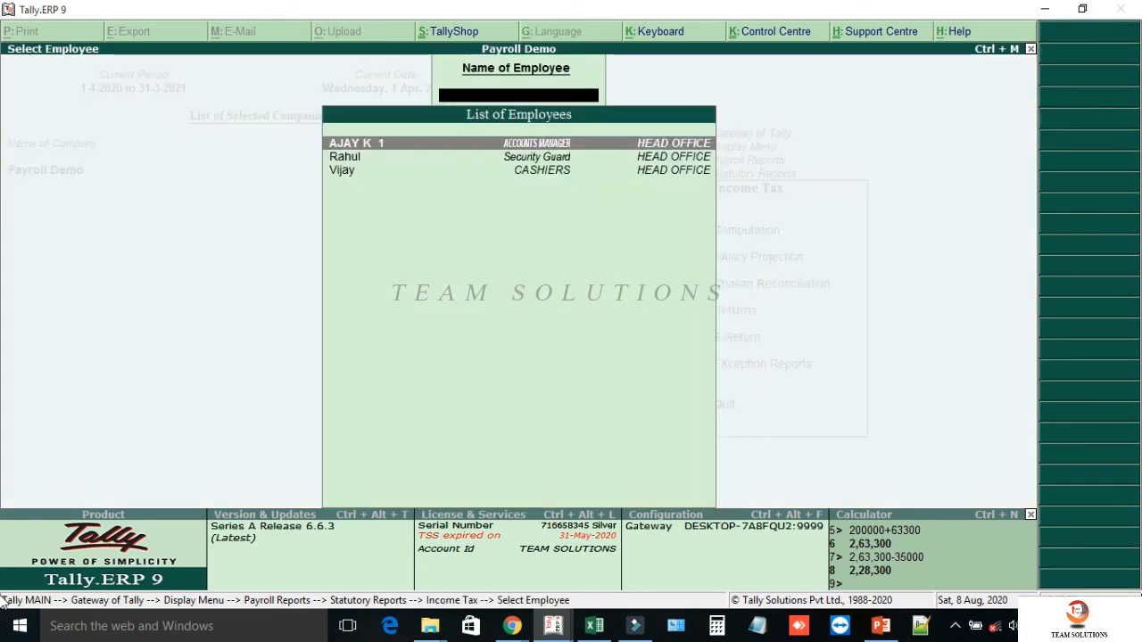
pyautogui.press('Return')
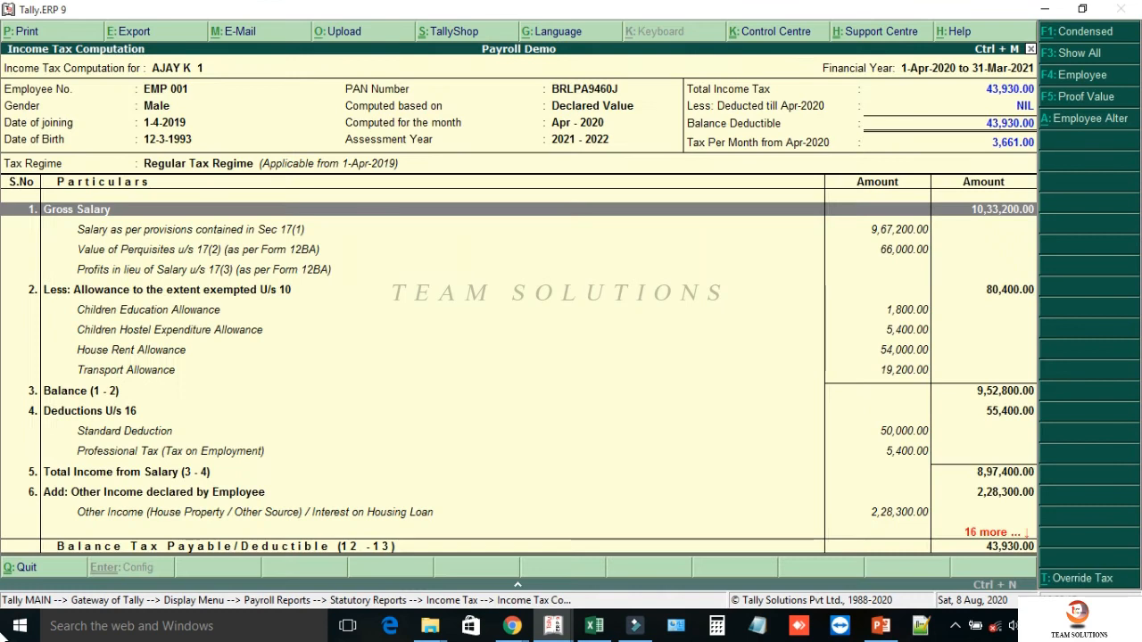
# Review the computation from Gross Salary to the other income declared by the employee, and view the breakdown of that other income.
pyautogui.press('Down')
pyautogui.press('Down')
pyautogui.press('Down')
pyautogui.press('Down')
pyautogui.press('Down')
pyautogui.press('Down')
pyautogui.press('Down')
pyautogui.press('Down')
pyautogui.press('Down')
pyautogui.press('Down')
pyautogui.press('Down')
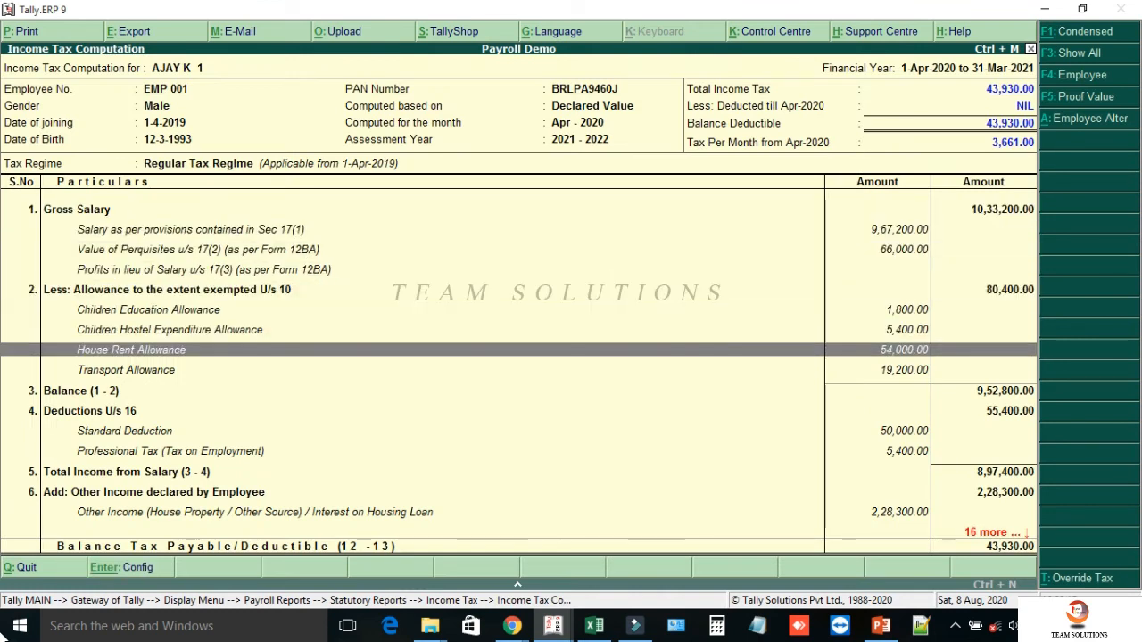
pyautogui.press('Down')
pyautogui.press('Down')
pyautogui.press('Down')
pyautogui.press('Down')
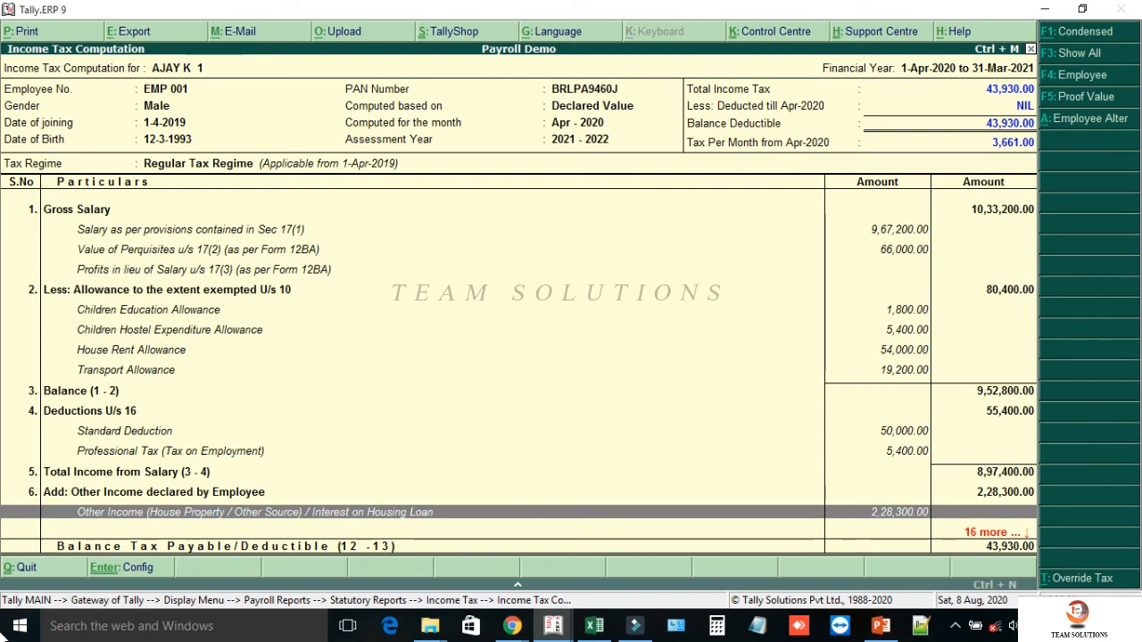
pyautogui.press('Return')
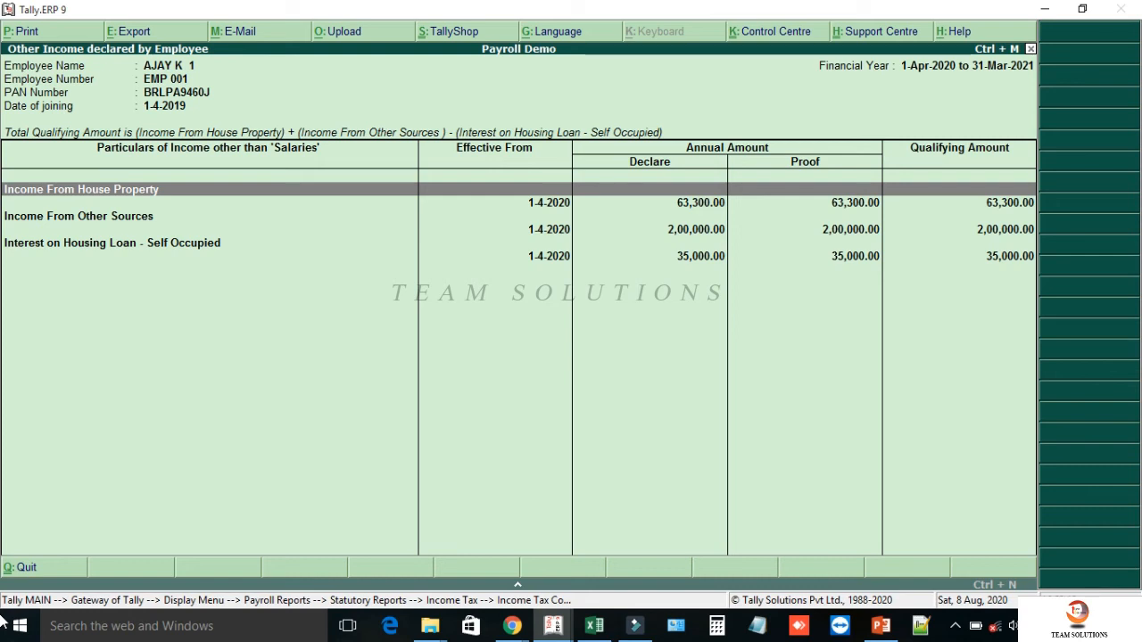
pyautogui.press('Escape')
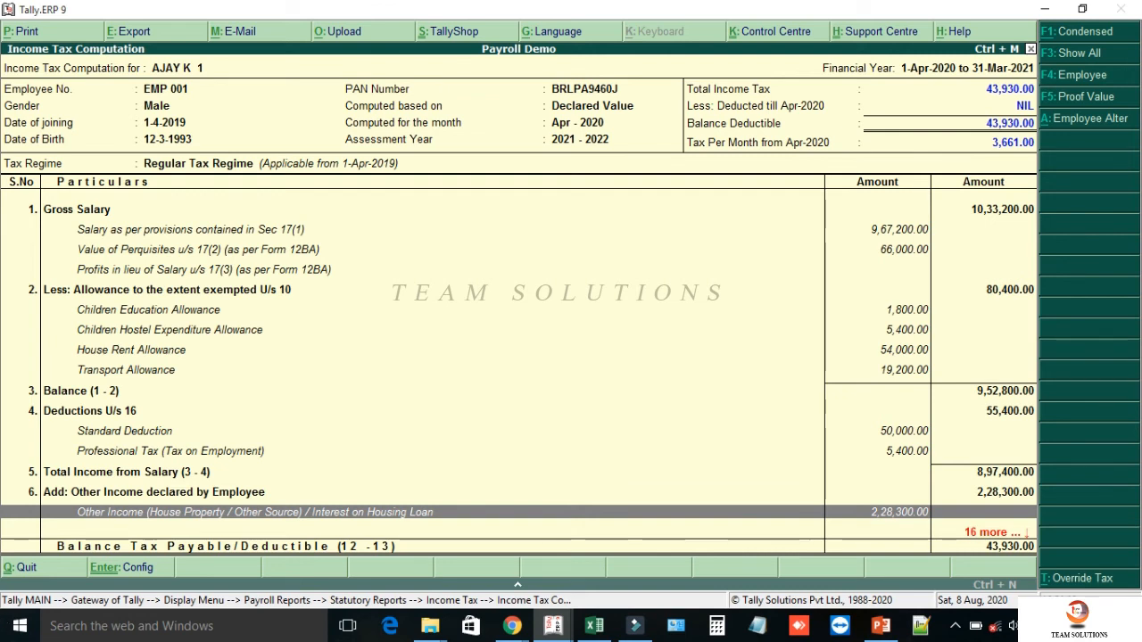
# Review the Chapter VI-A deductions for Investments and Others in the computation, and close the report.
pyautogui.press('Down')
pyautogui.press('Down')
pyautogui.press('Down')
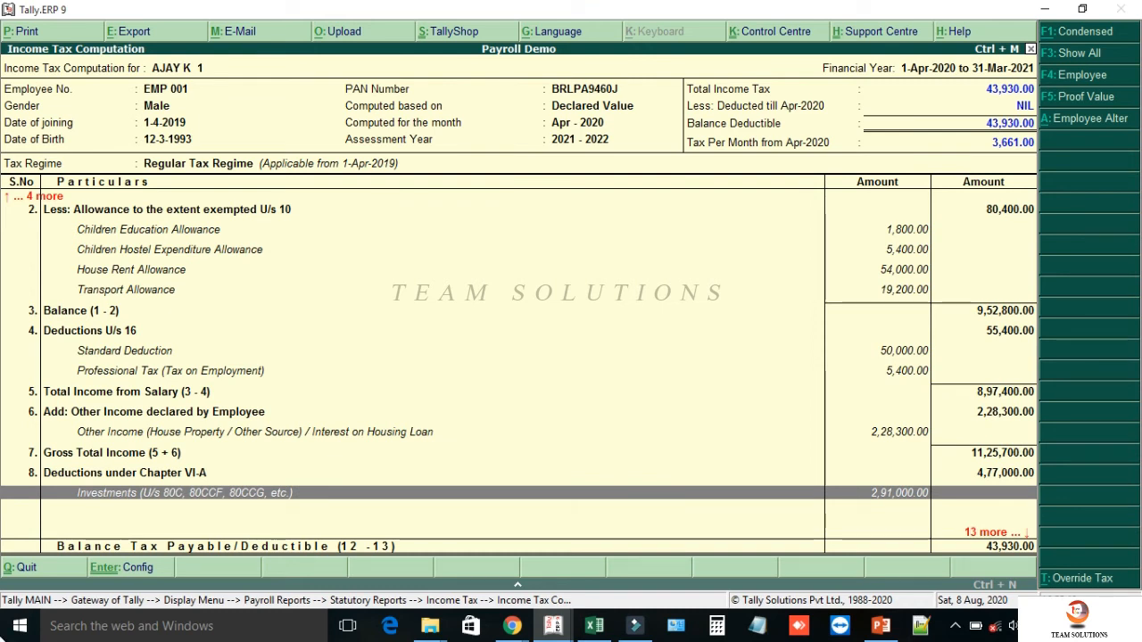
pyautogui.press('Down')
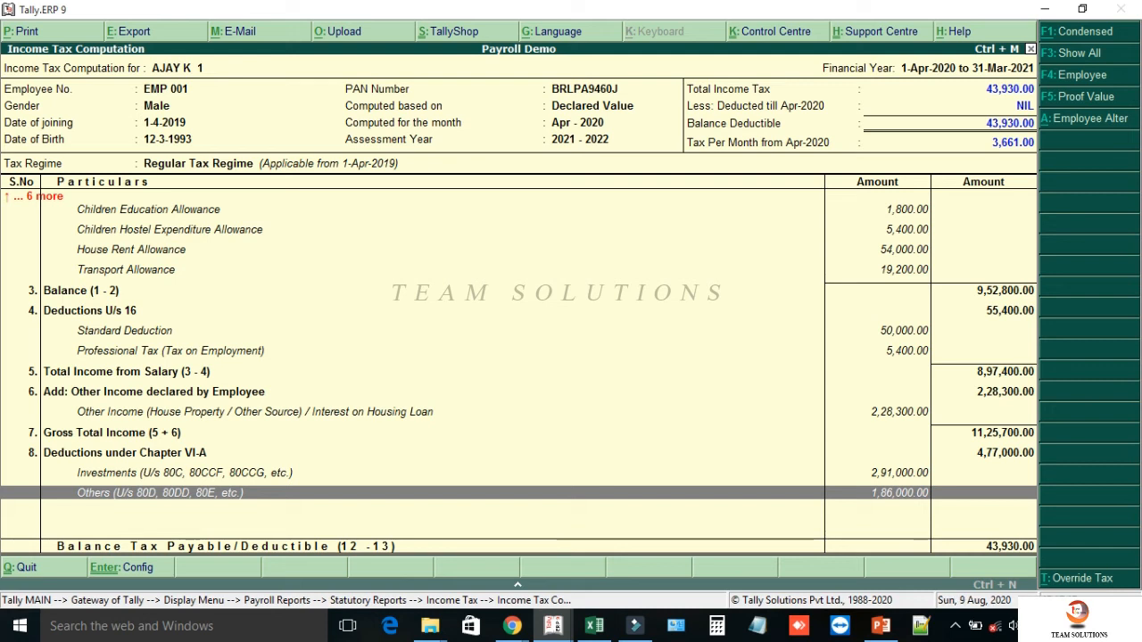
pyautogui.press('Escape')
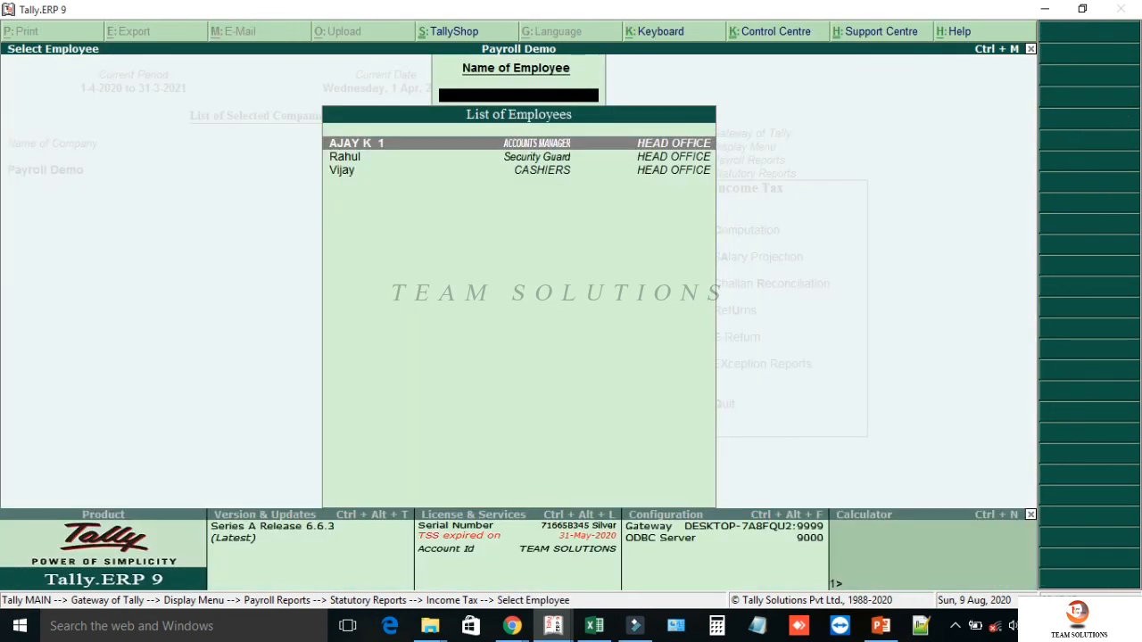
# Return to the Gateway of Tally and open the payroll Income Tax Details.
pyautogui.press('Escape')
pyautogui.press('Escape')
pyautogui.press('Escape')
pyautogui.press('Escape')
pyautogui.press('Escape')
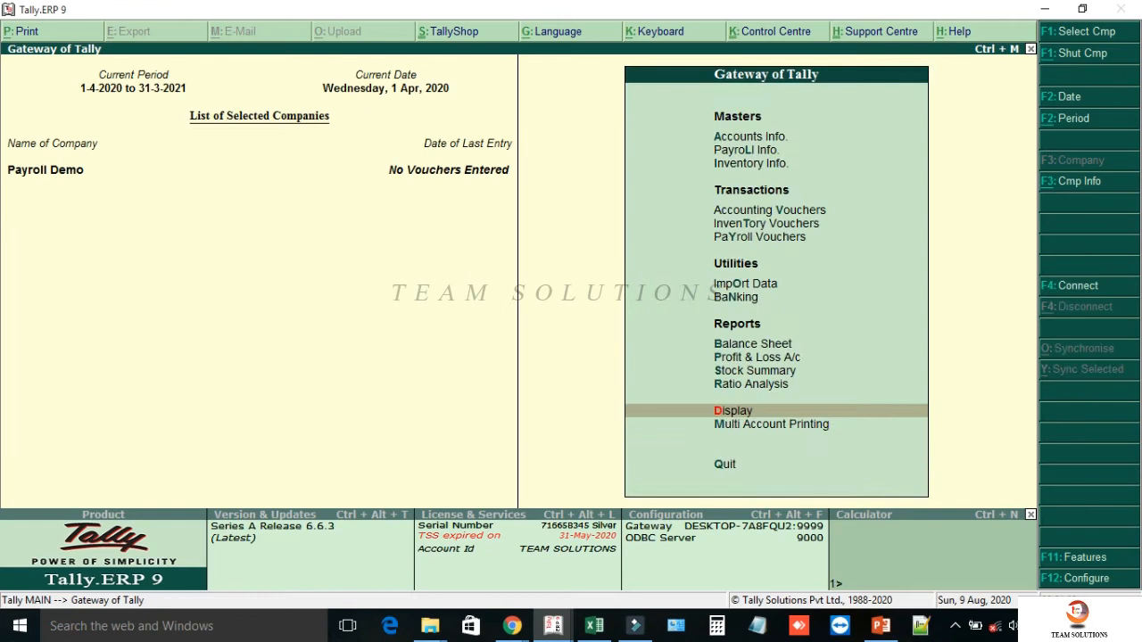
pyautogui.press('l')
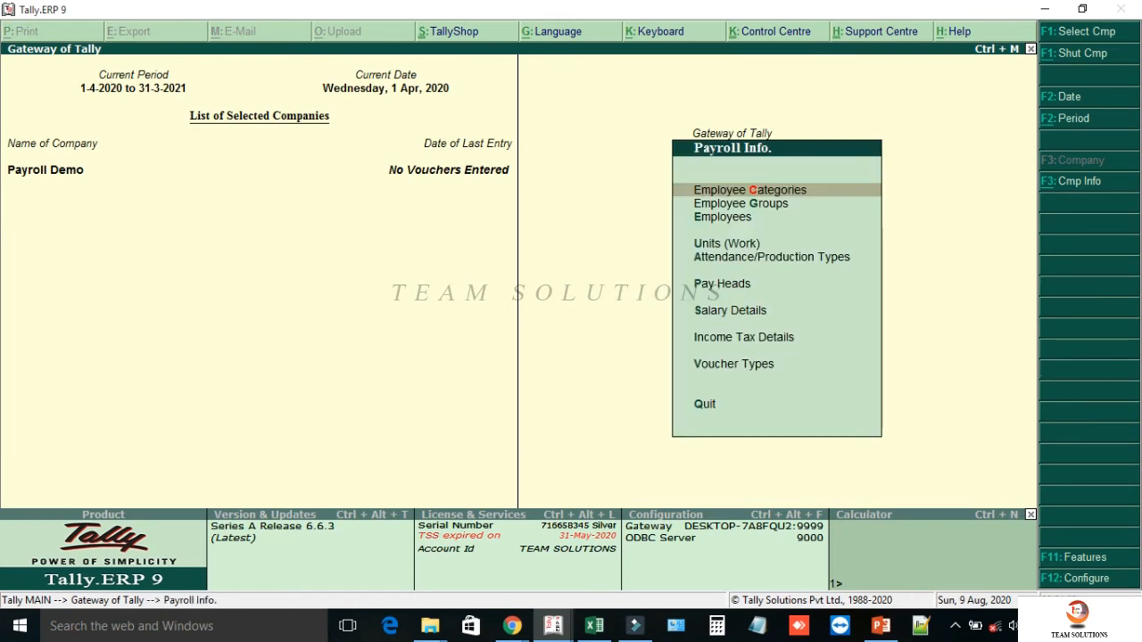
pyautogui.press('i')
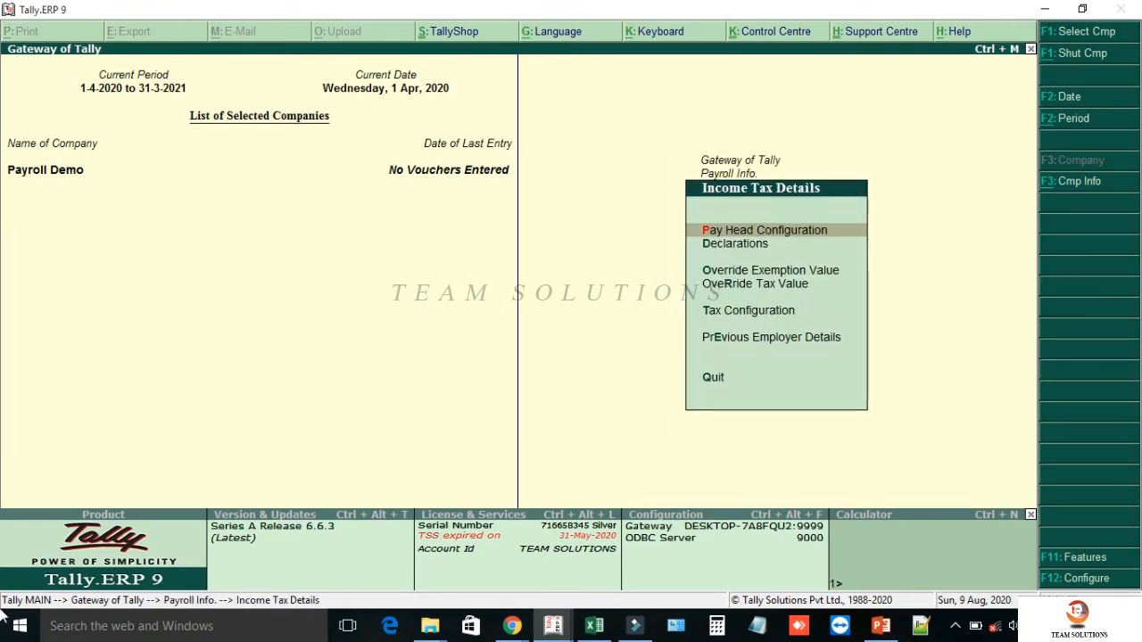
# Open Override Exemption Value for the Head Office accounts manager.
pyautogui.press('Down')
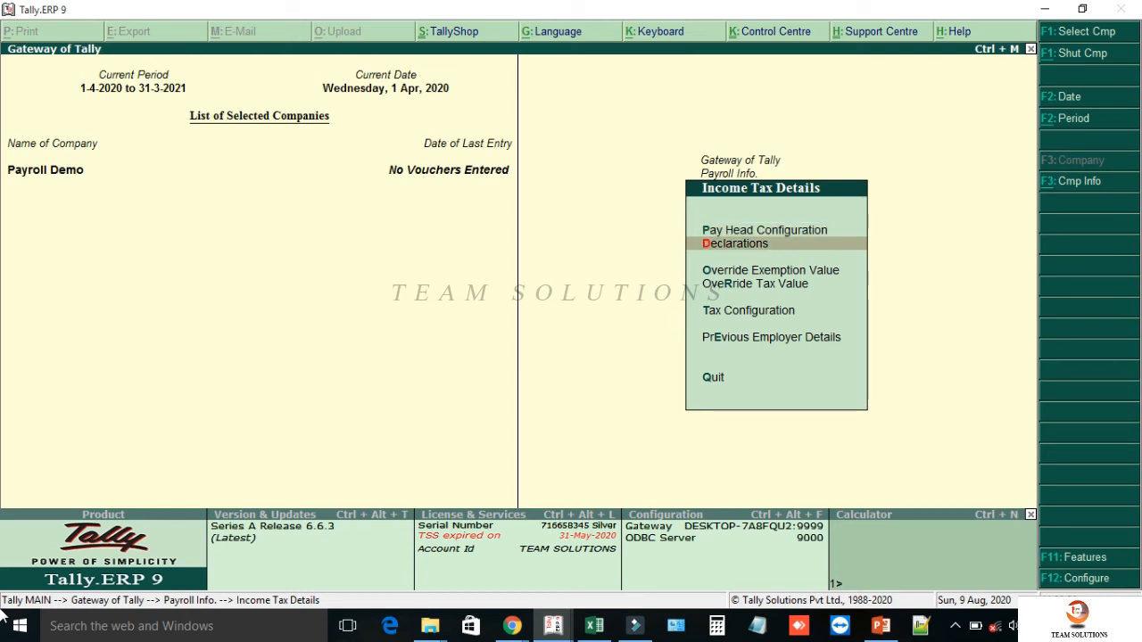
pyautogui.press('Down')
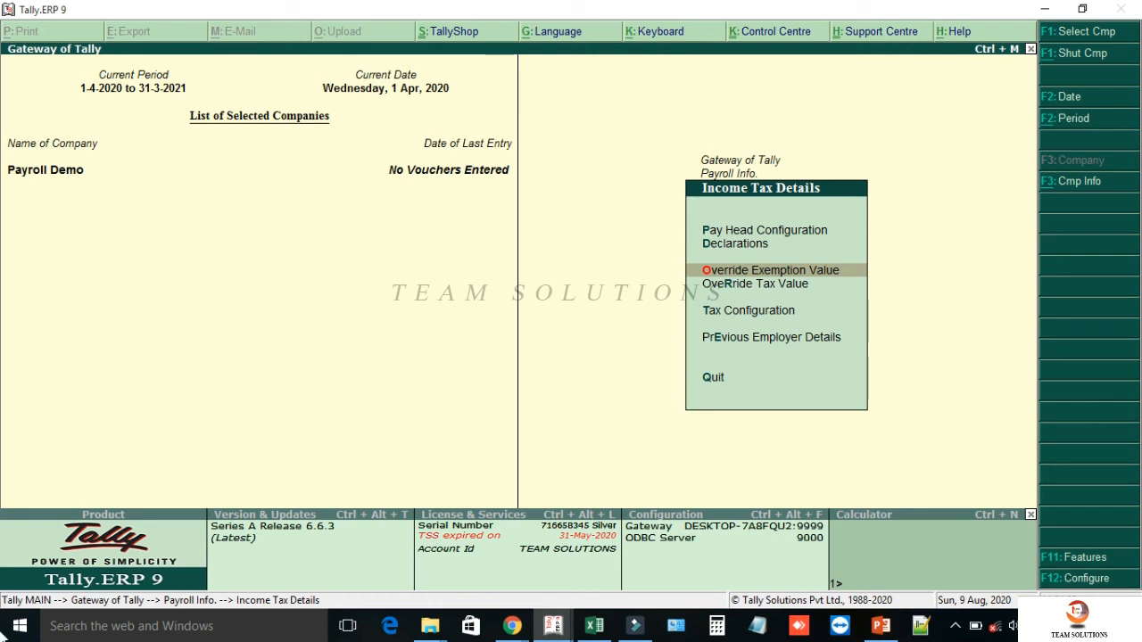
pyautogui.press('Return')
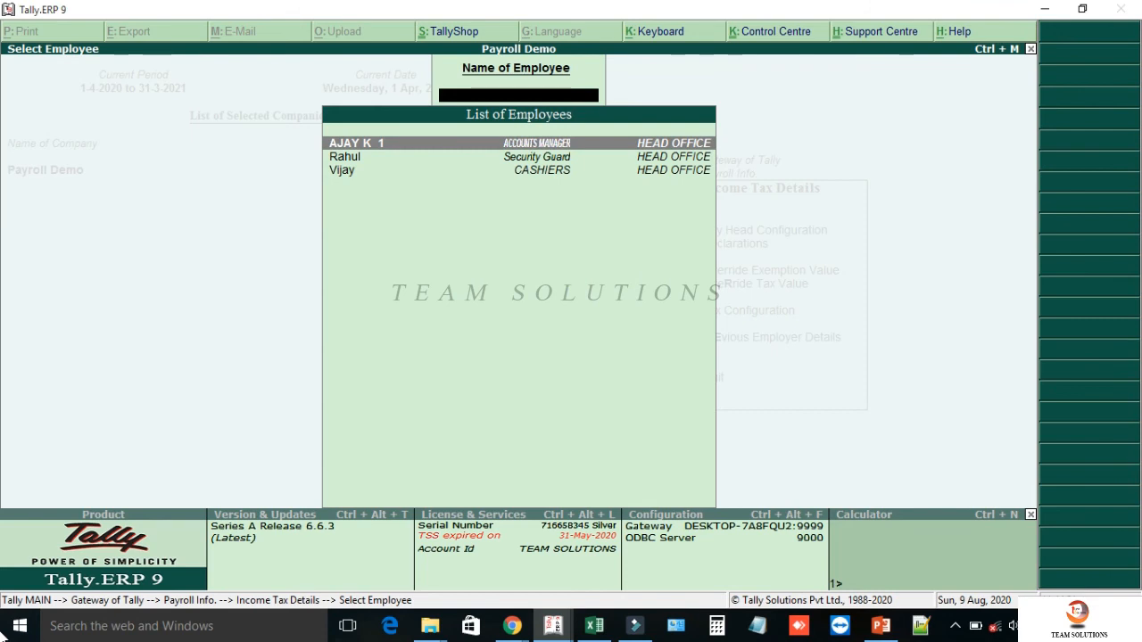
pyautogui.press('Return')
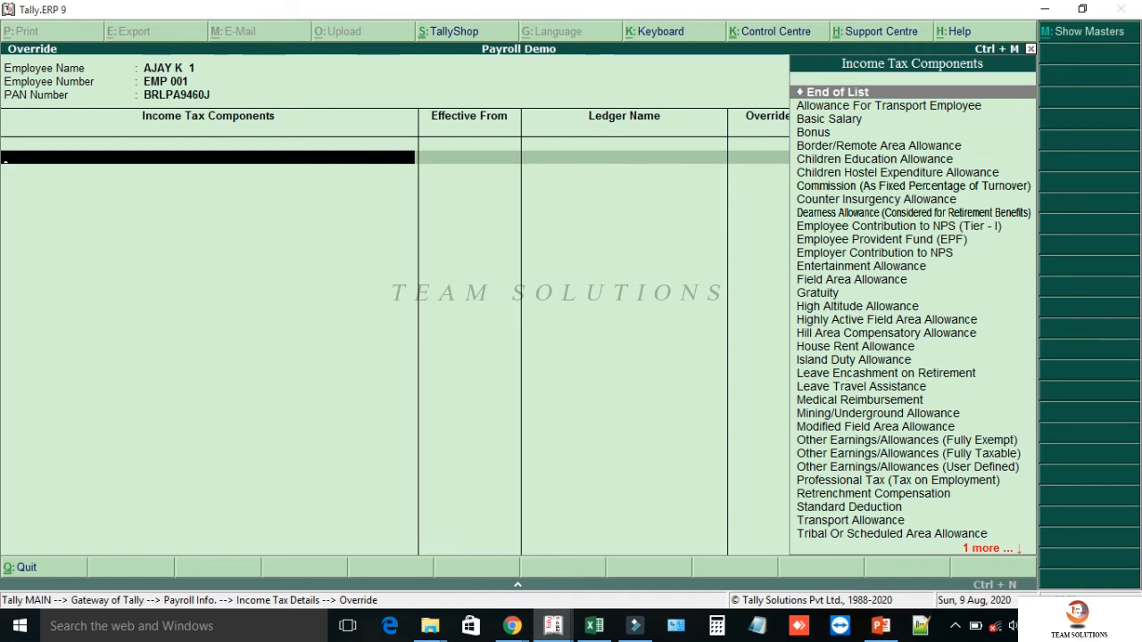
# Add a Basic Salary override effective from 1-4-2020 for the Basic Pay ledger.
pyautogui.press('Down')
pyautogui.press('Down')
pyautogui.press('Return')
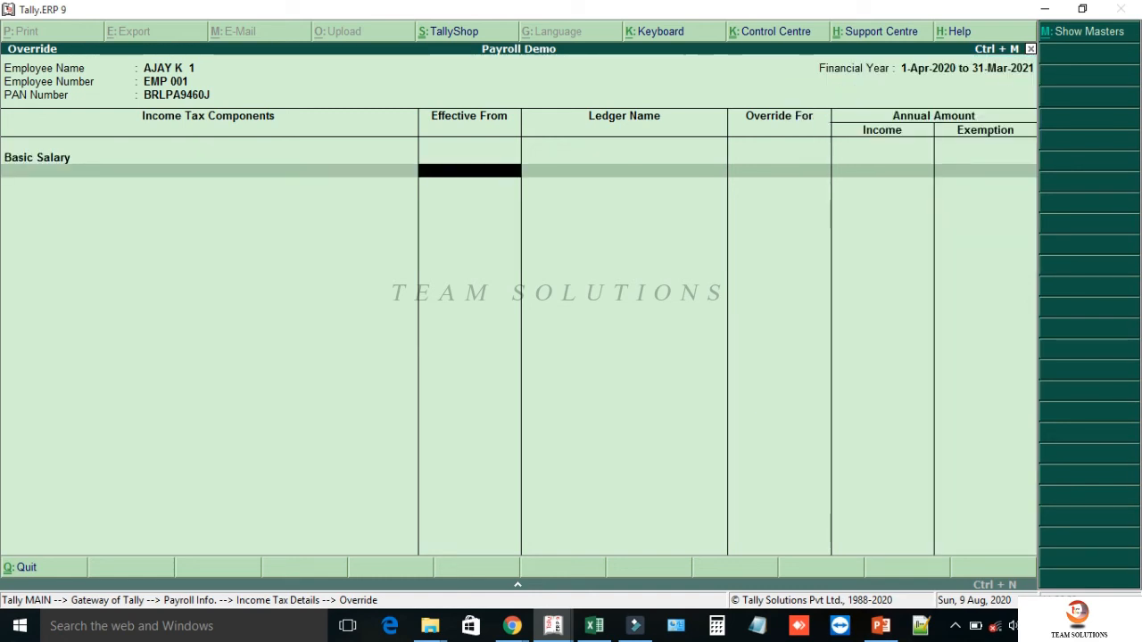
pyautogui.write('1.4')
pyautogui.press('Return')
pyautogui.press('Return')
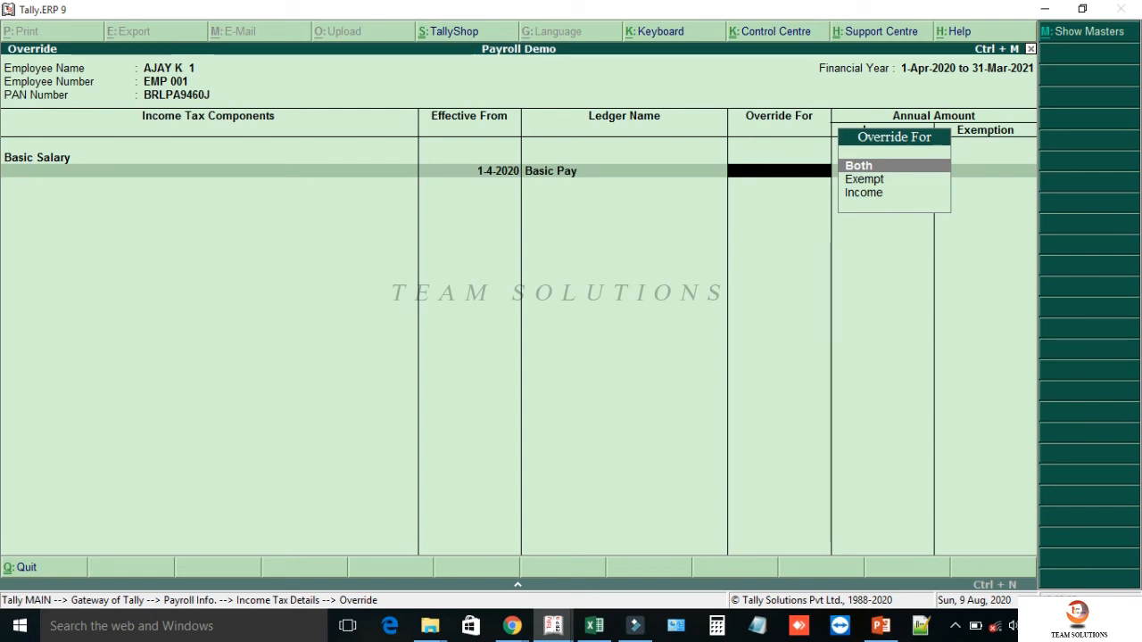
# Set the Basic Pay override to Exempt, and switch it to Income with the income amount left blank.
pyautogui.press('Down')
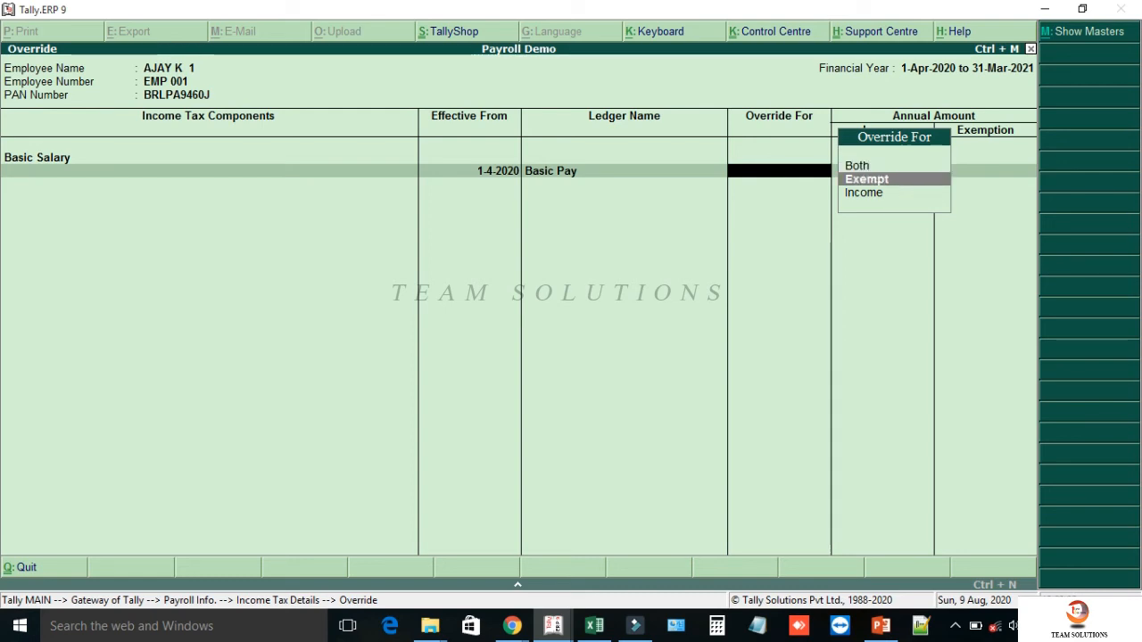
pyautogui.press('Return')
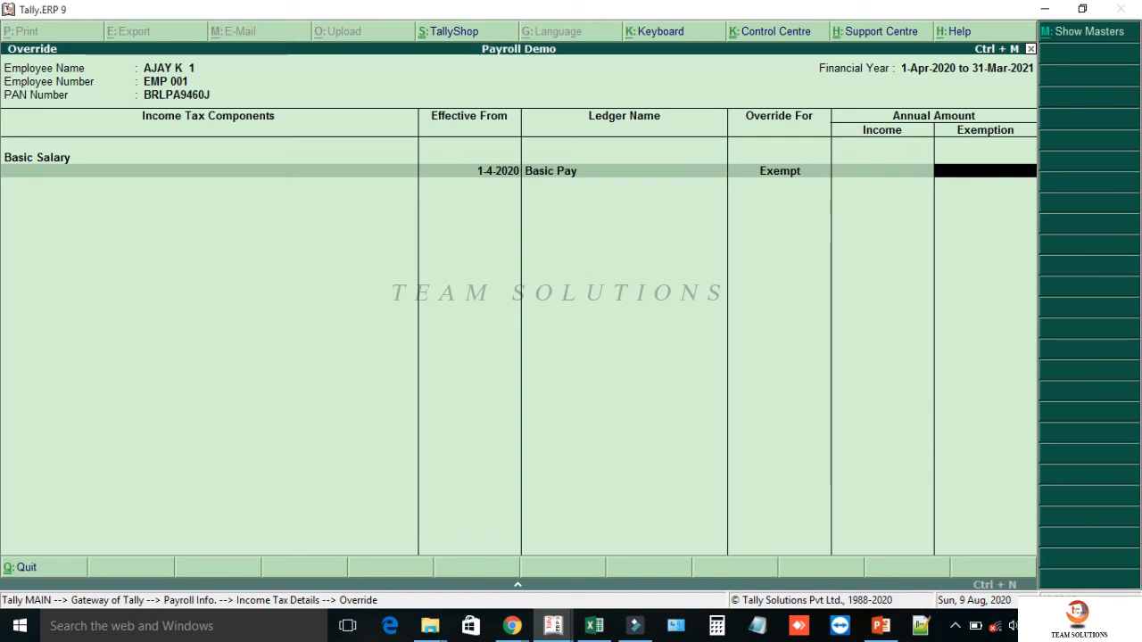
pyautogui.press('BackSpace')
pyautogui.press('Down')
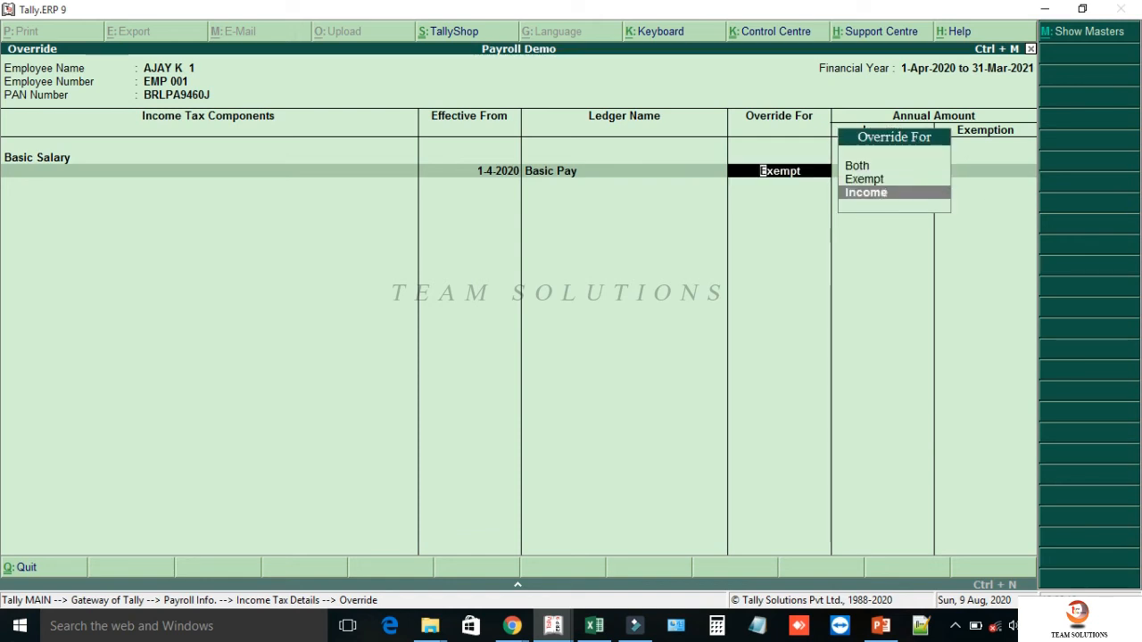
pyautogui.press('Return')
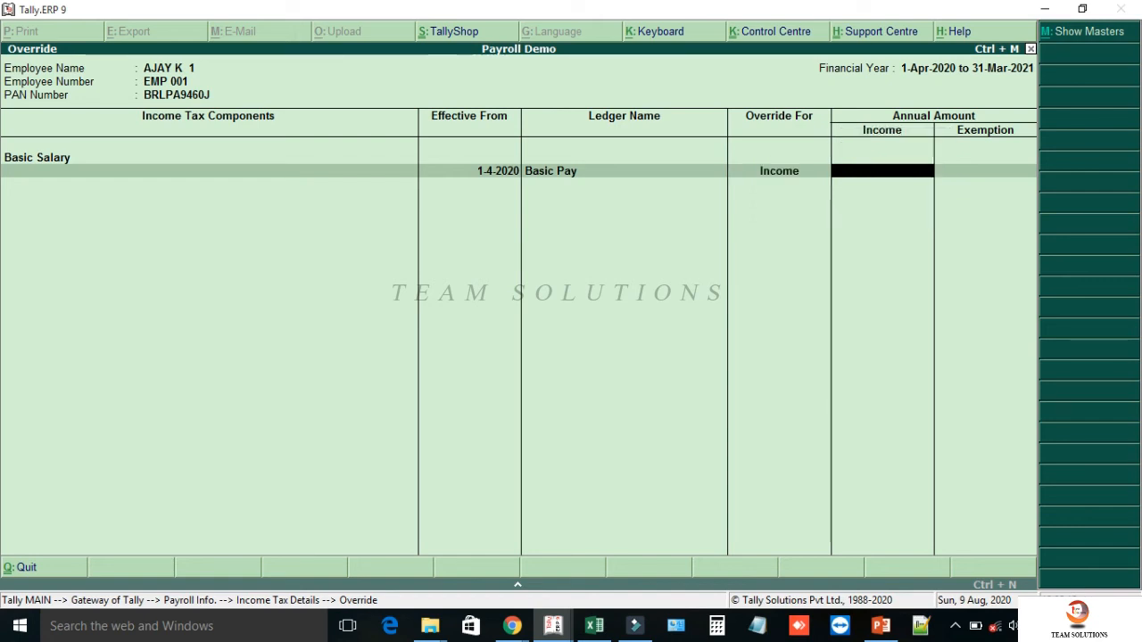
pyautogui.press('Return')
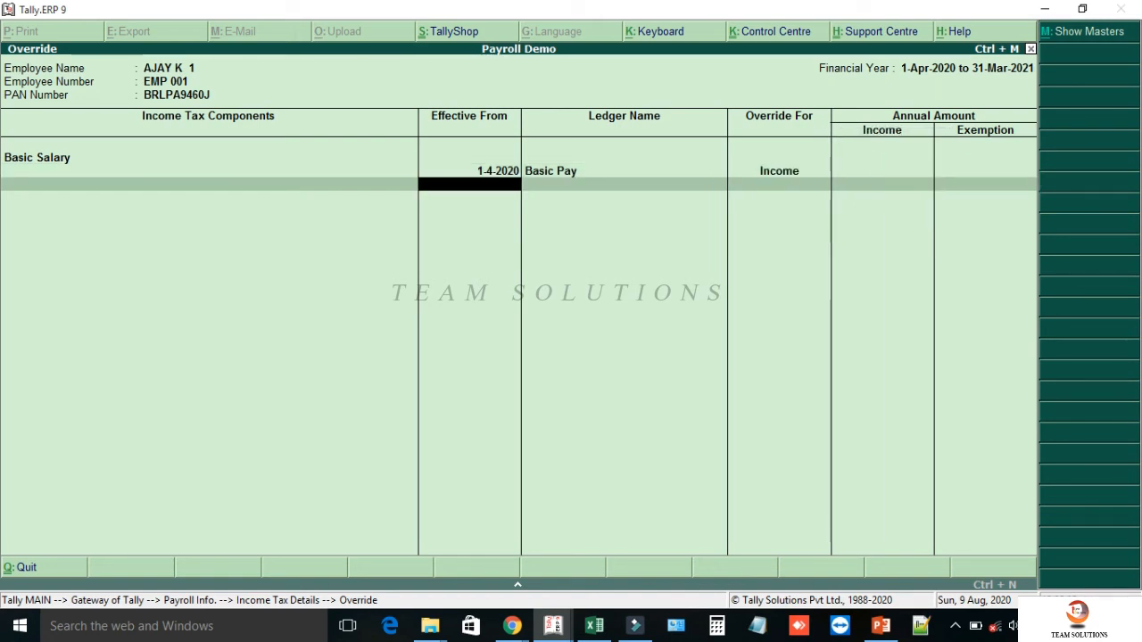
# Change the Basic Pay override to apply to Both income and exemption.
pyautogui.press('BackSpace')
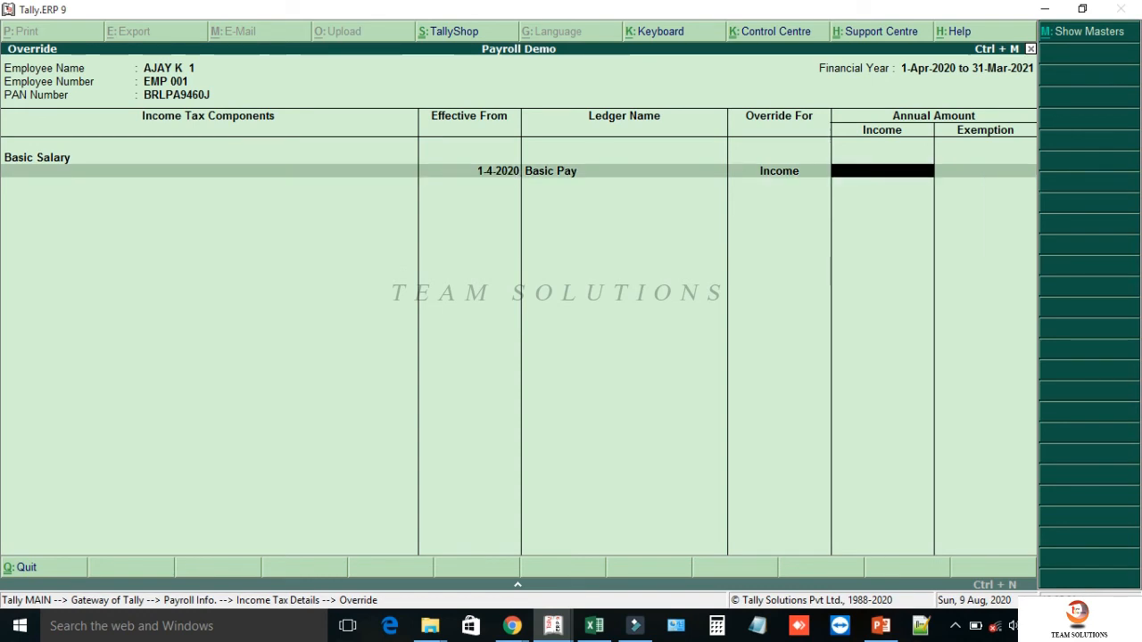
pyautogui.press('BackSpace')
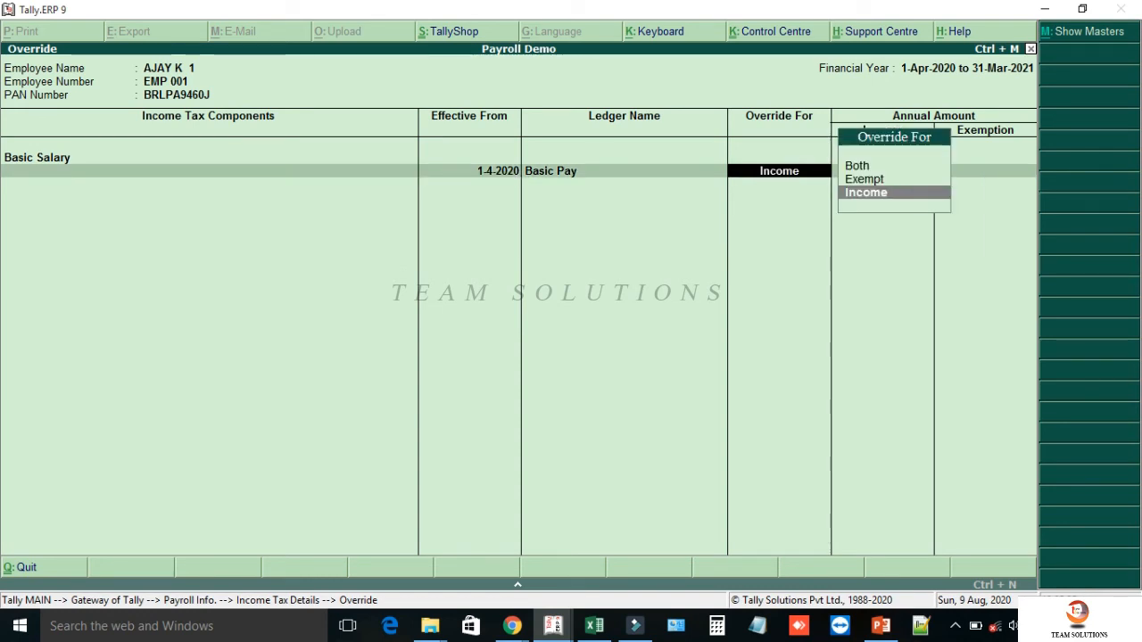
pyautogui.press('Up')
pyautogui.press('Up')
pyautogui.press('Return')
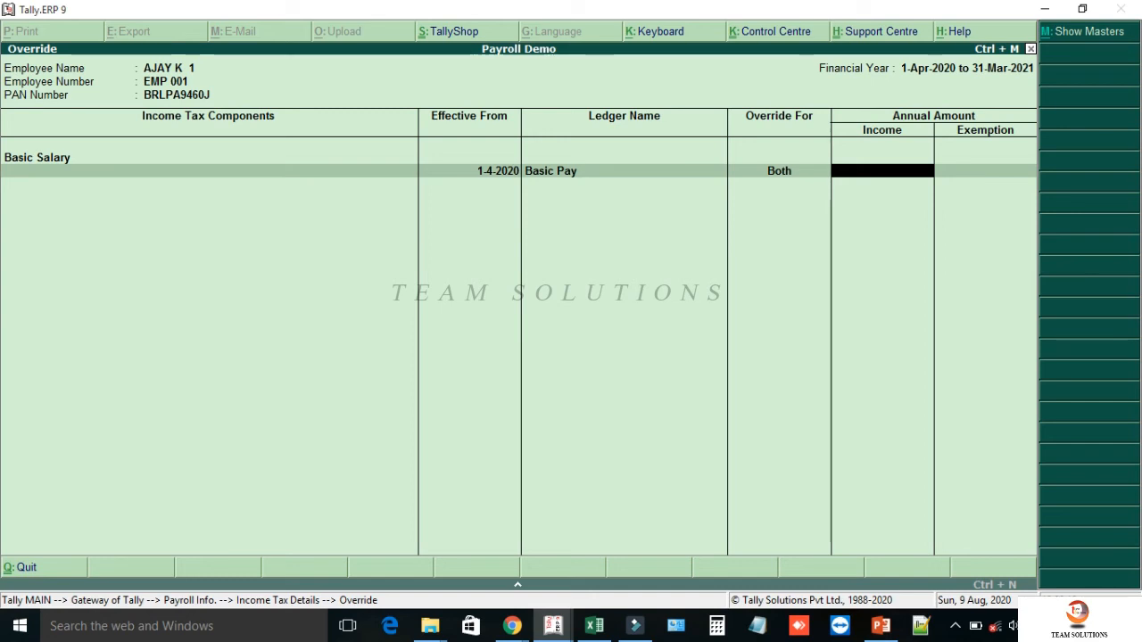
# Set the Basic Pay override to Income with an annual income amount of 6,00,000.
pyautogui.press('BackSpace')
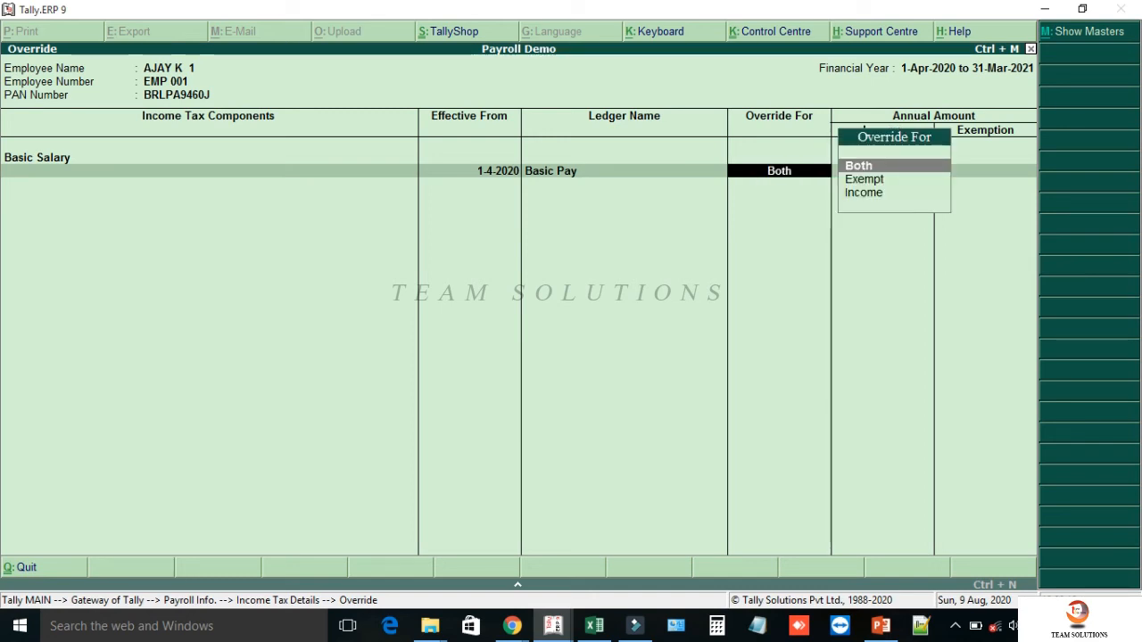
pyautogui.press('Down')
pyautogui.press('Down')
pyautogui.press('Return')
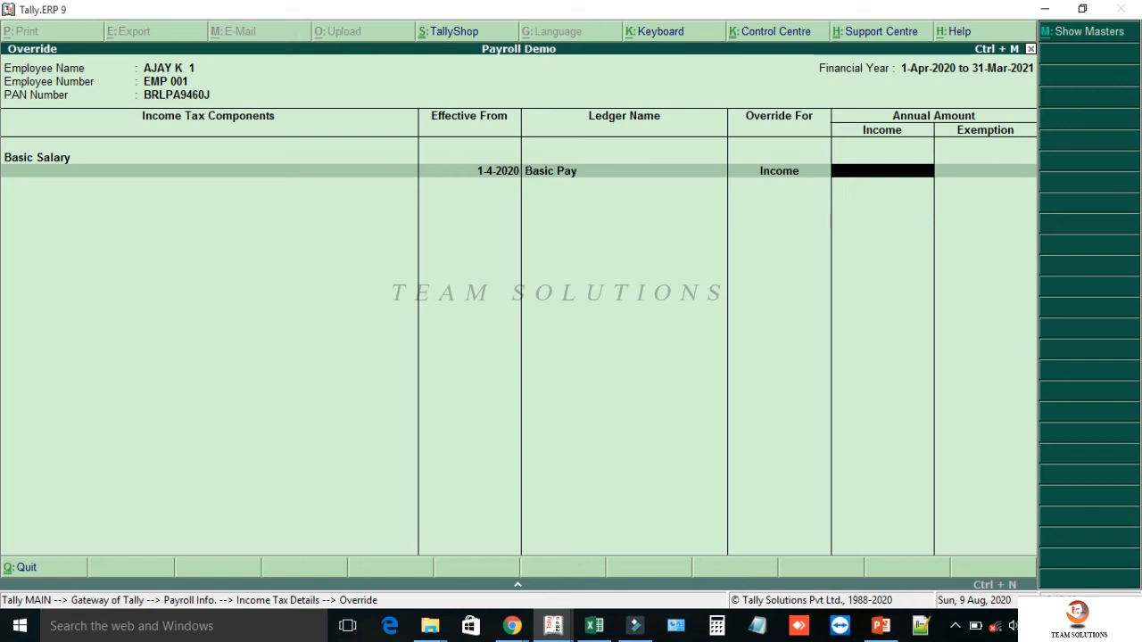
pyautogui.write('6,00,00')
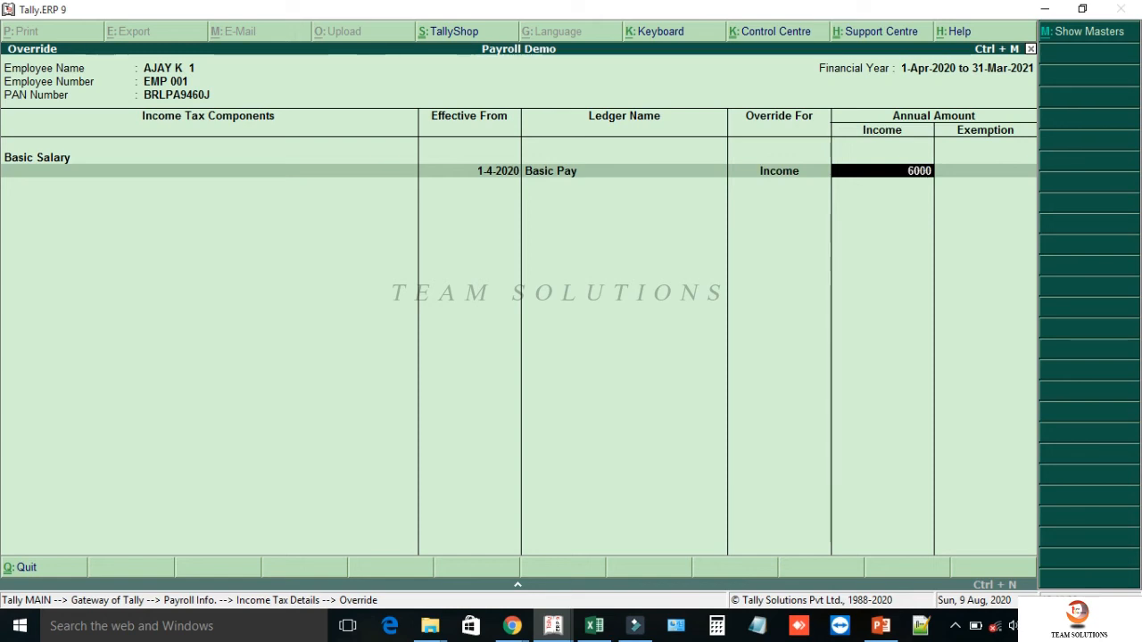
pyautogui.write('00')
pyautogui.press('Return')
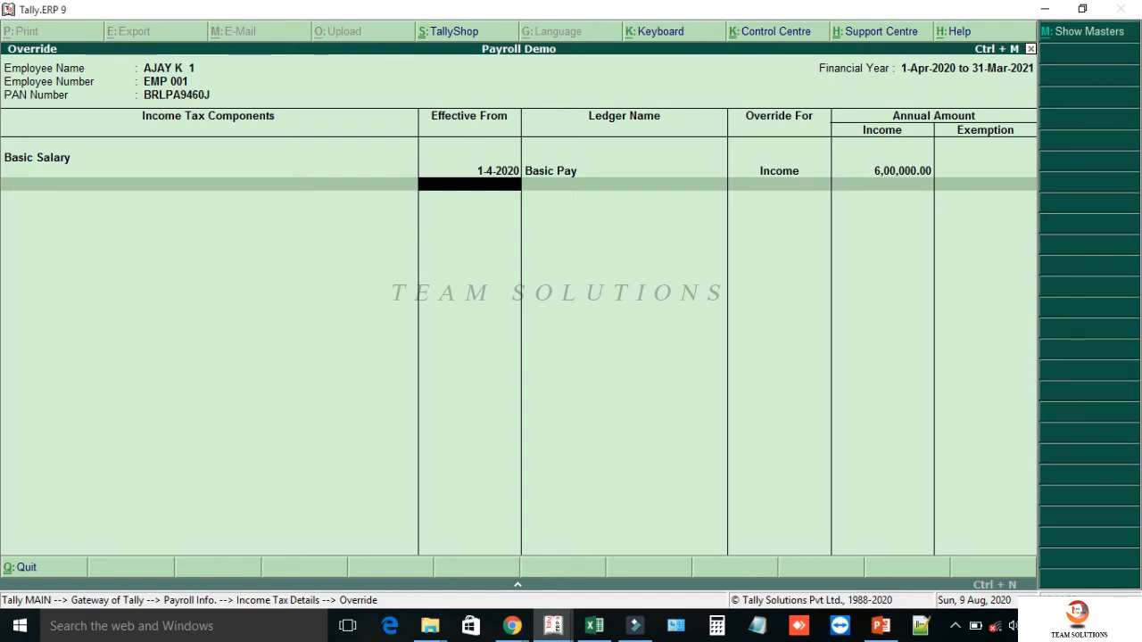
# Change the Basic Pay override to Exempt with an annual exemption amount of 6,00,000.
pyautogui.press('BackSpace')
pyautogui.press('BackSpace')
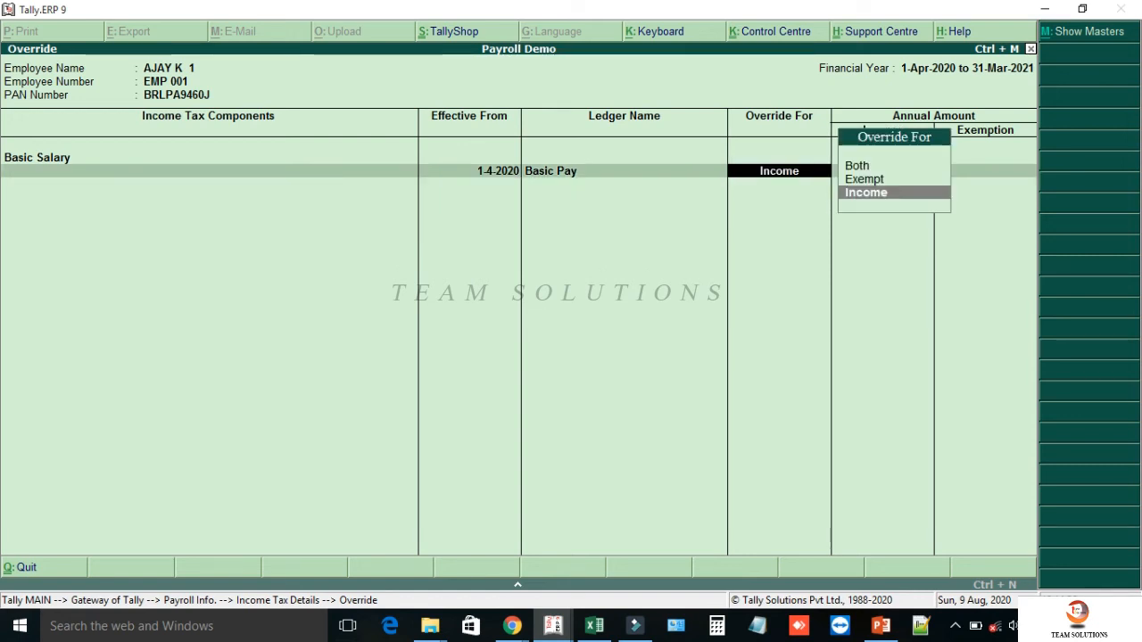
pyautogui.press('Up')
pyautogui.press('Return')
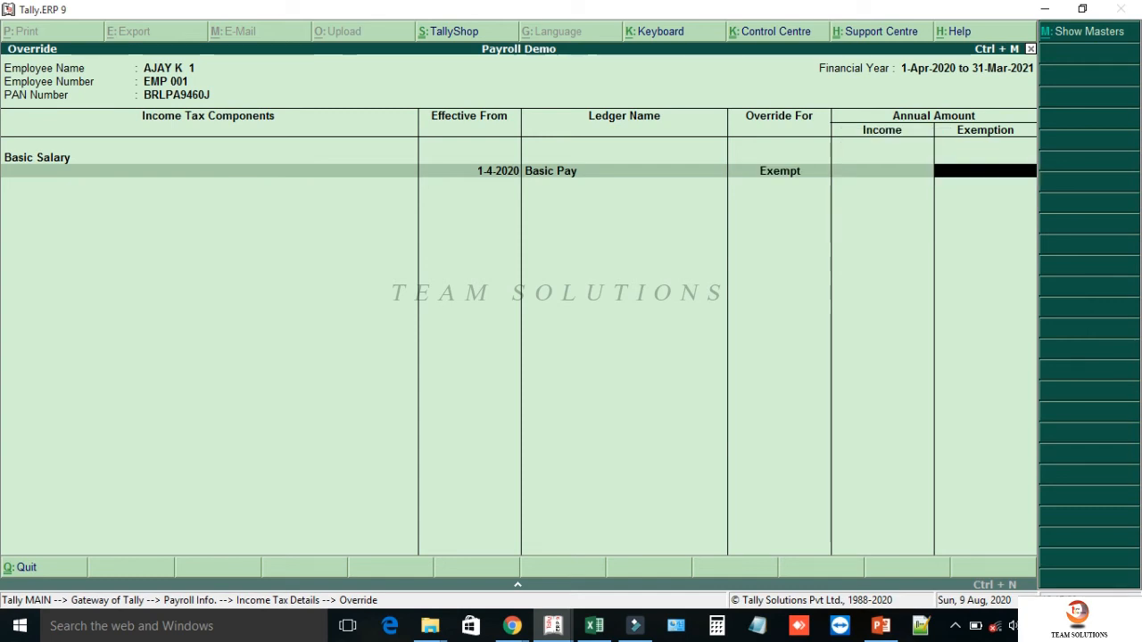
pyautogui.write('6,00,000')
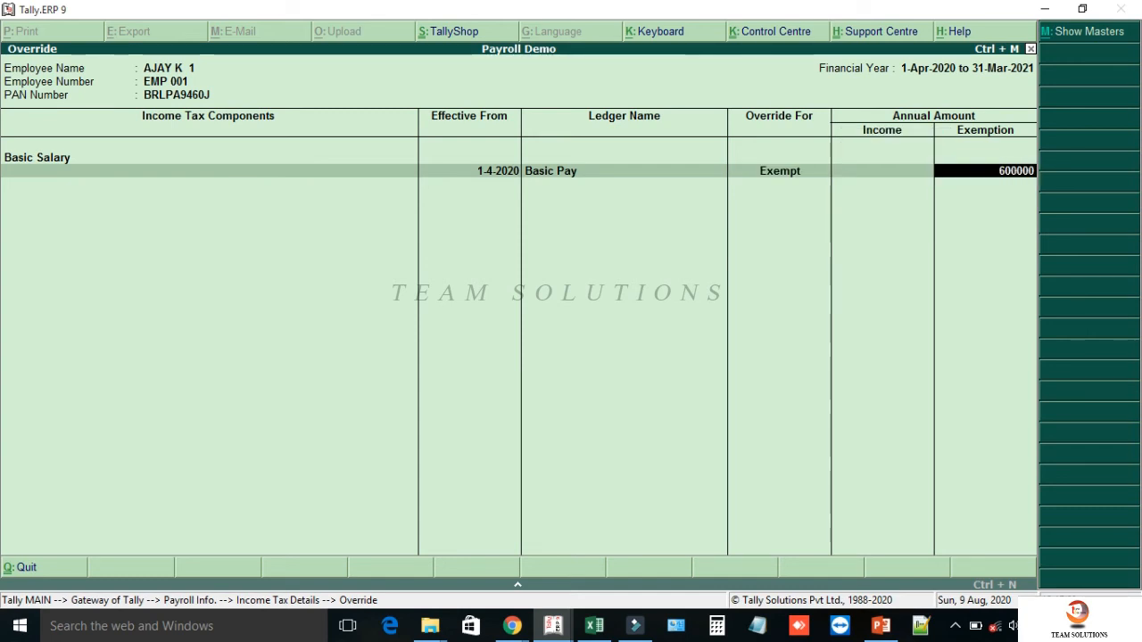
pyautogui.press('Return')
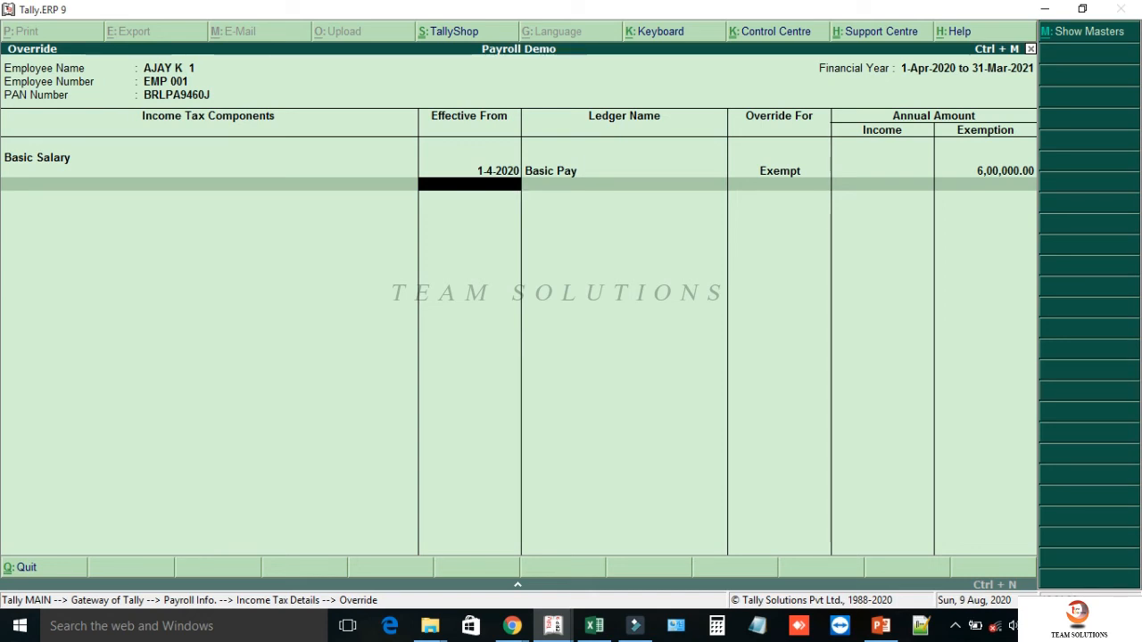
# Quit the exemption override without saving and return to Income Tax Details.
pyautogui.press('Escape')
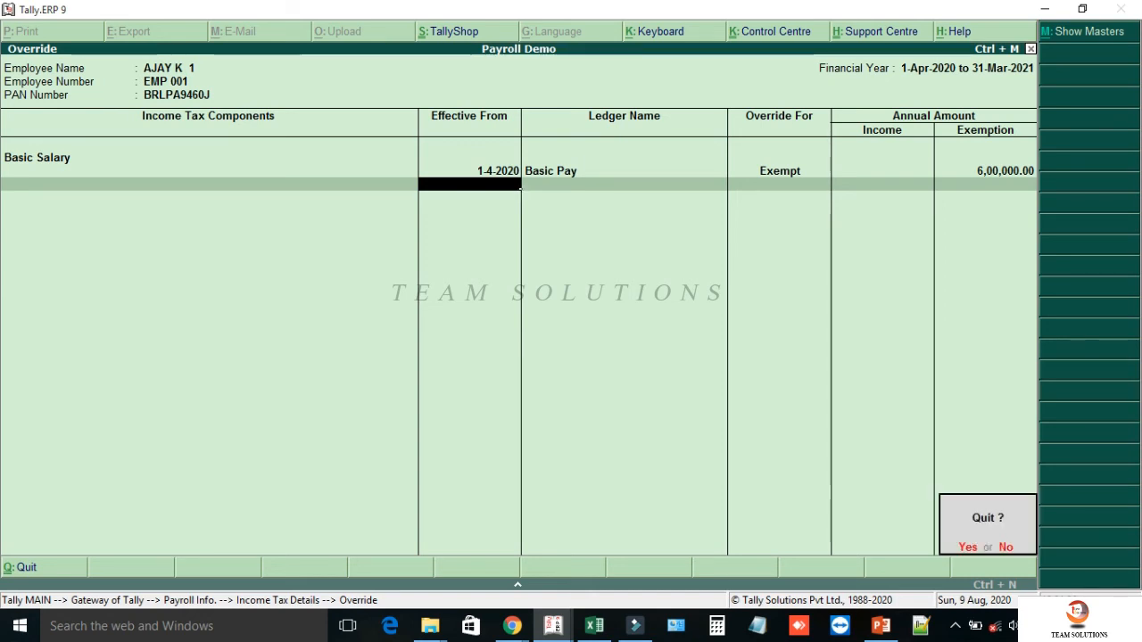
pyautogui.press('Return')
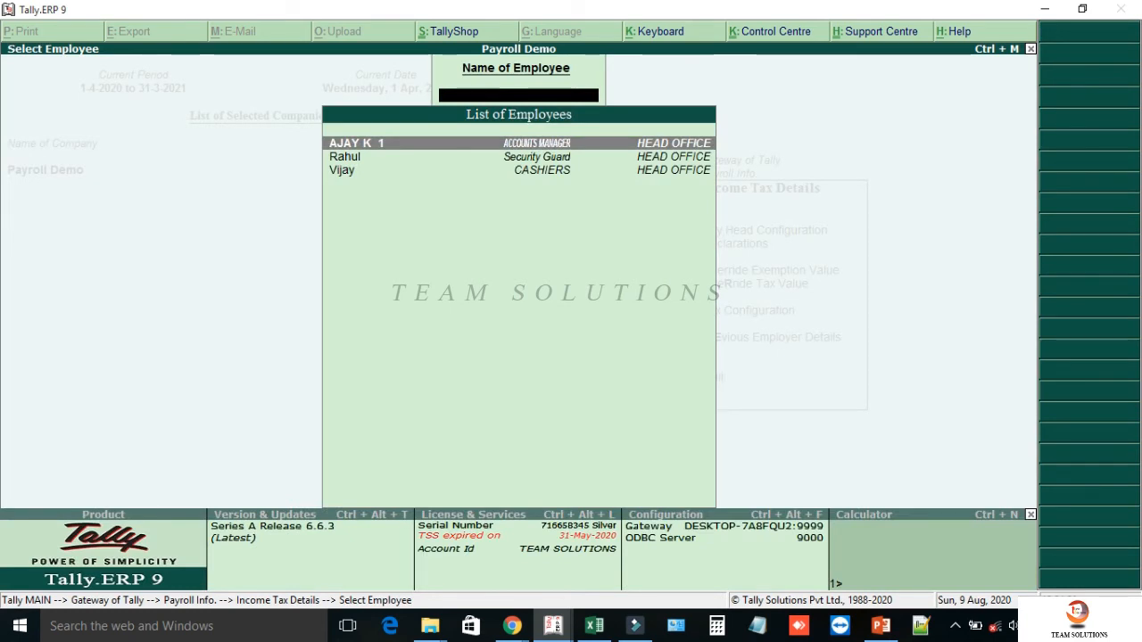
pyautogui.press('Escape')
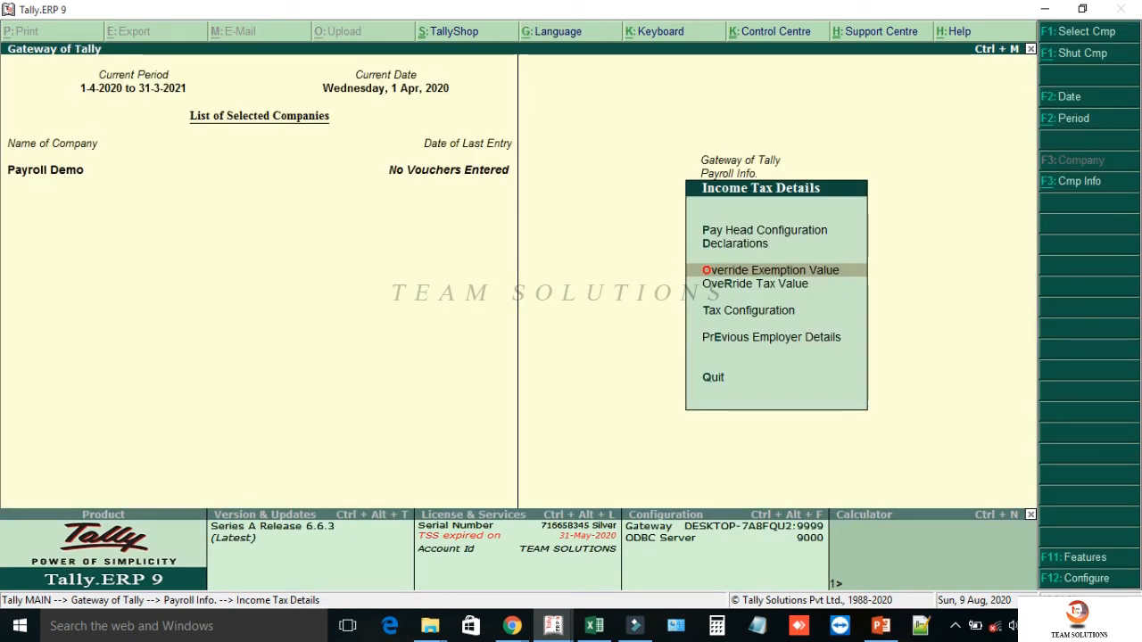
# Open Override Tax Value for the accounts manager under the Regular Tax Regime.
pyautogui.press('Down')
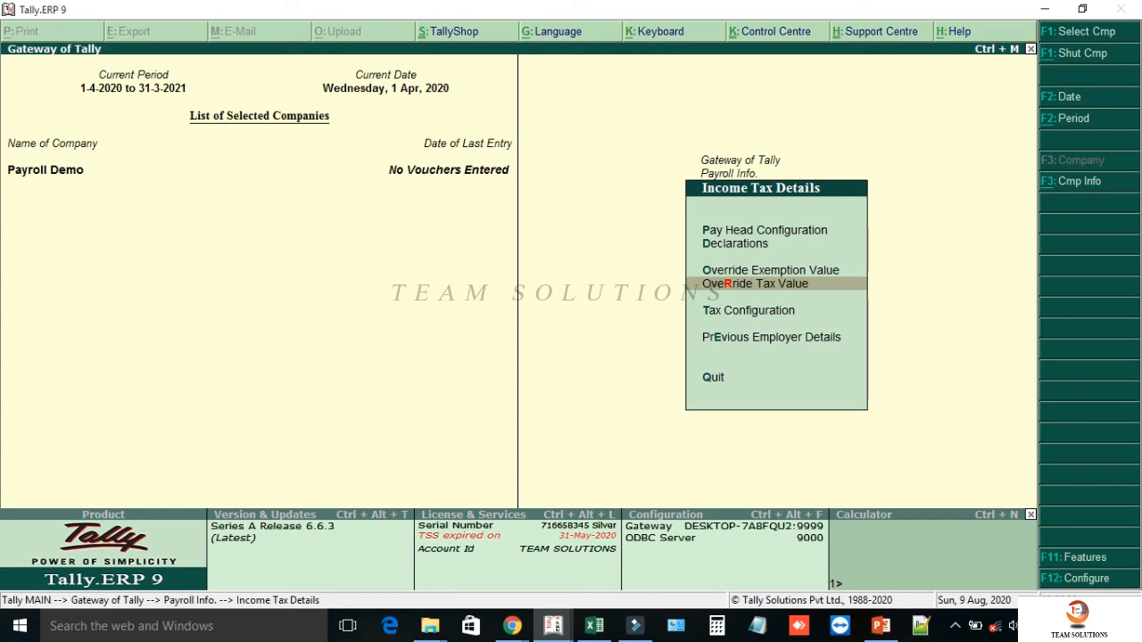
pyautogui.press('Return')
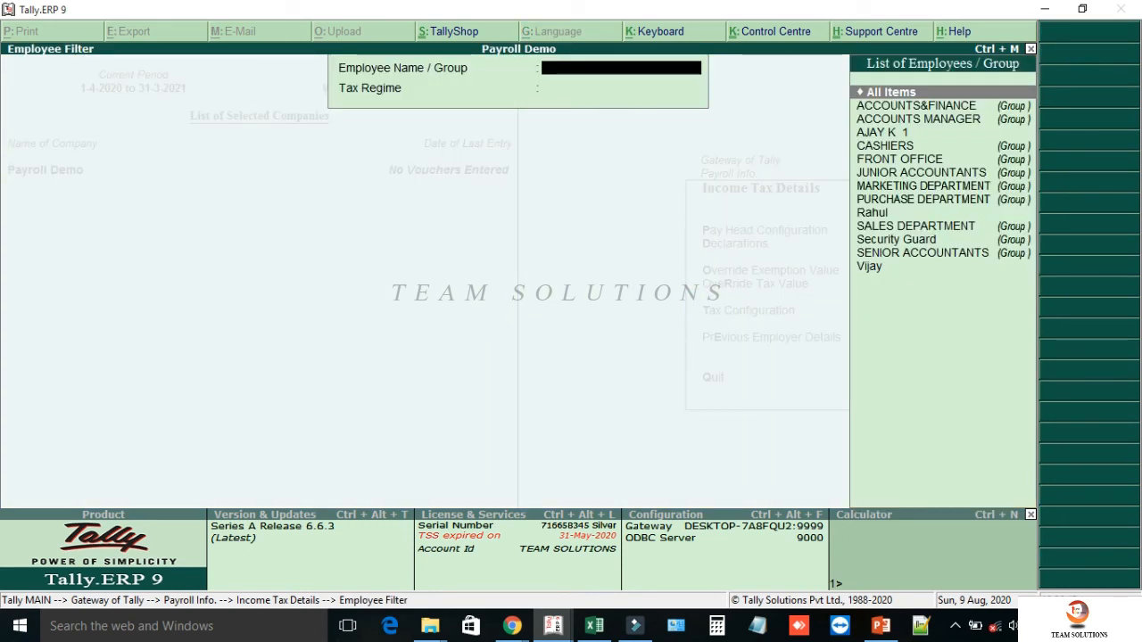
pyautogui.press('Down')
pyautogui.press('Down')
pyautogui.press('Down')
pyautogui.press('Return')
# Enter a tax override of 1,000 per month effective from 1-4-2020 to 30-9-2020.
pyautogui.write('1.4')
pyautogui.press('Return')
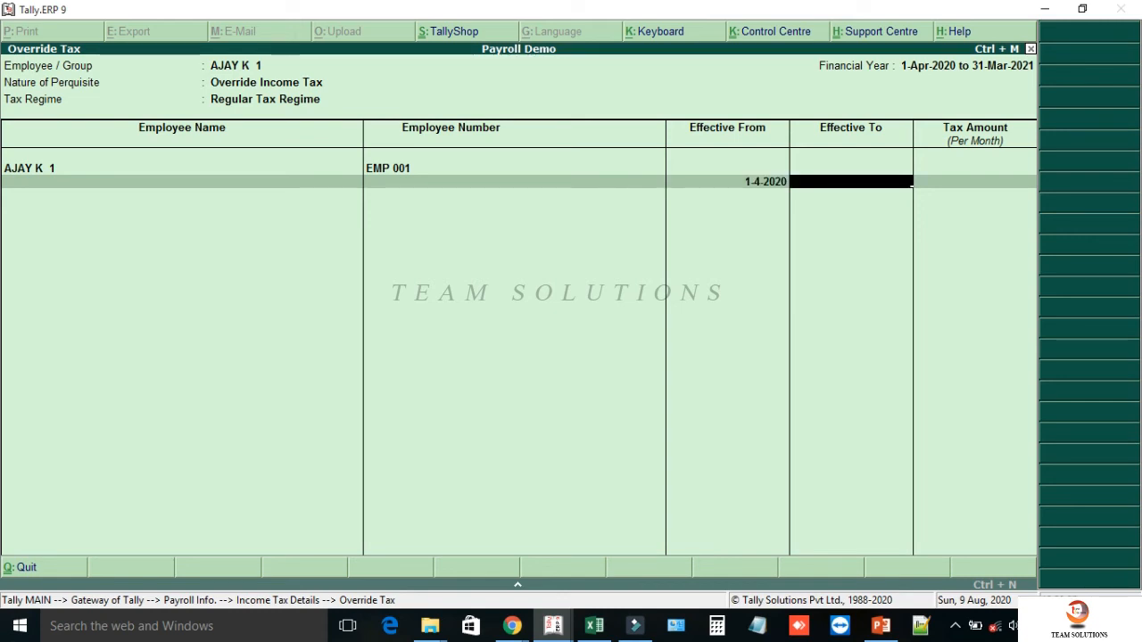
pyautogui.write('30.9')
pyautogui.press('Return')
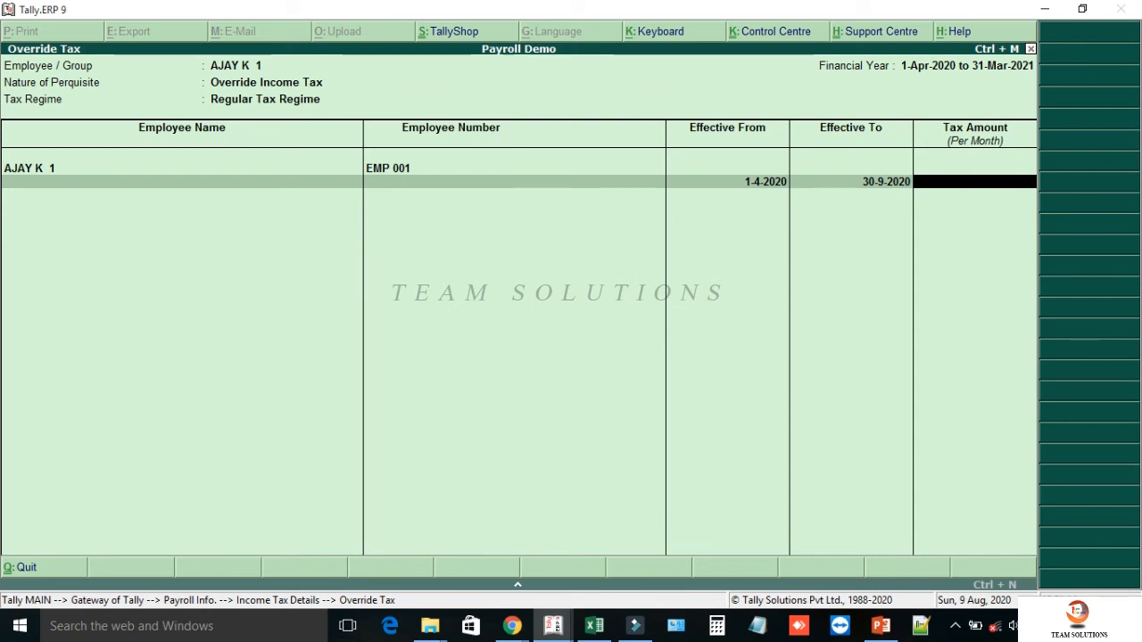
pyautogui.write('1000')
pyautogui.press('Return')
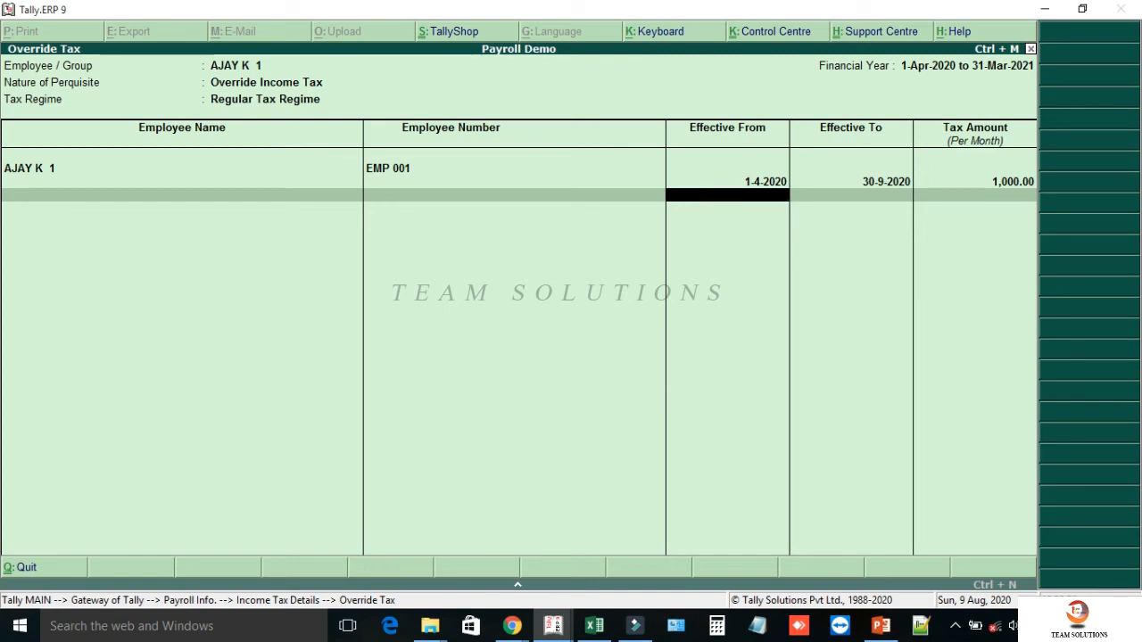
# Leave the tax override without saving and move to the Tax Configuration option.
pyautogui.press('Escape')
pyautogui.press('Escape')
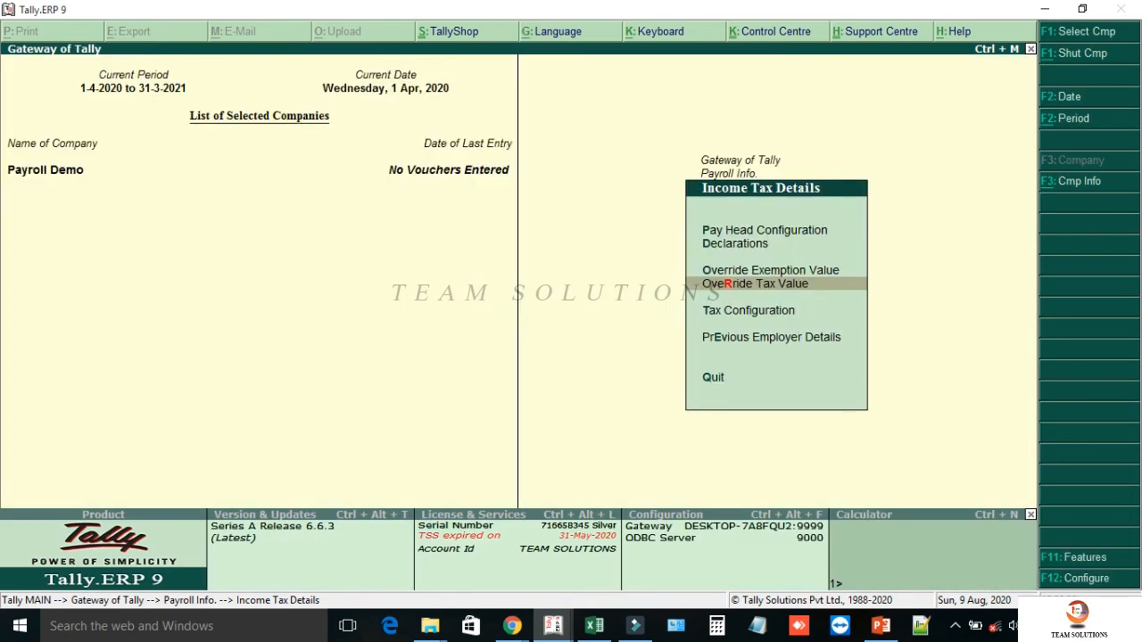
pyautogui.press('Down')
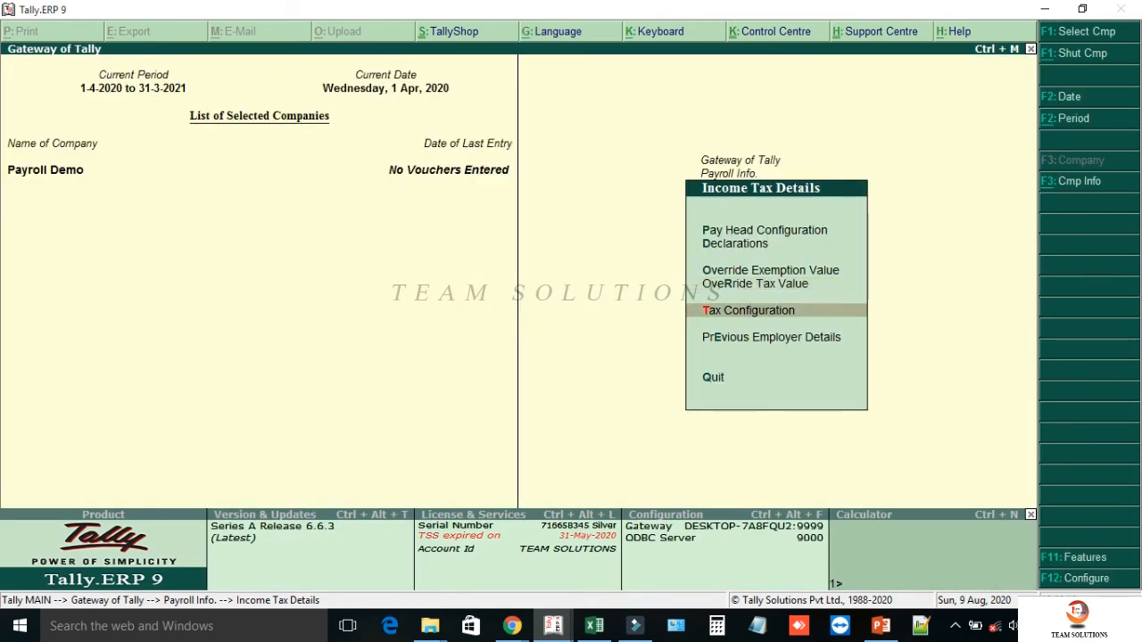
# Open Tax Configuration and bring up the Define Salary pay head list for salary as per provisions contained in Sec 17(1).
pyautogui.press('Return')
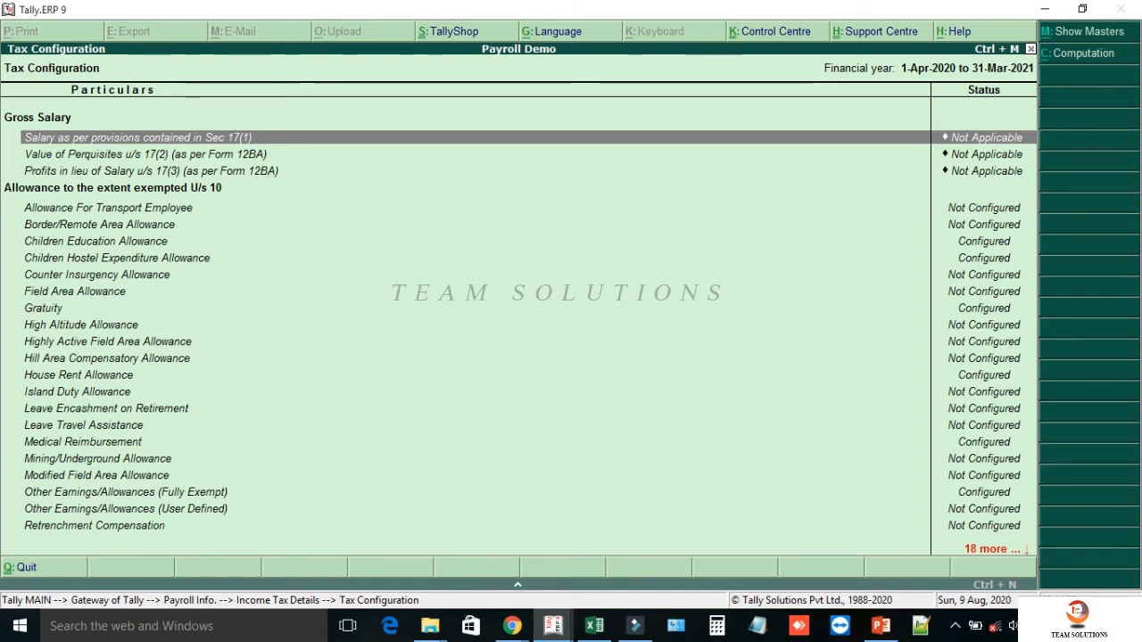
pyautogui.press('Return')
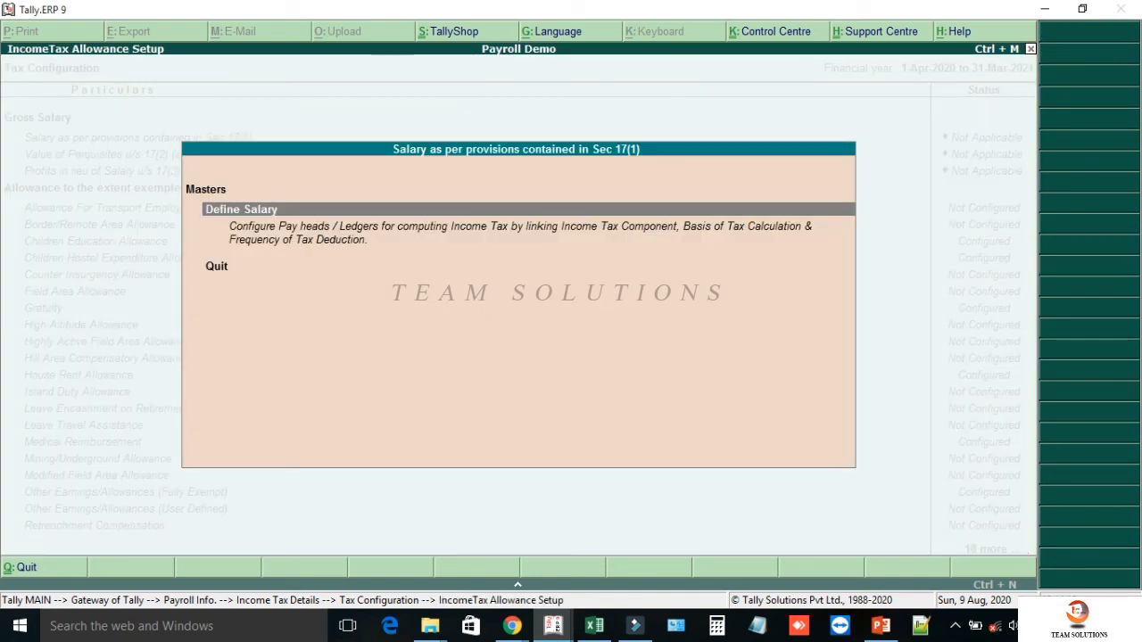
pyautogui.press('Return')
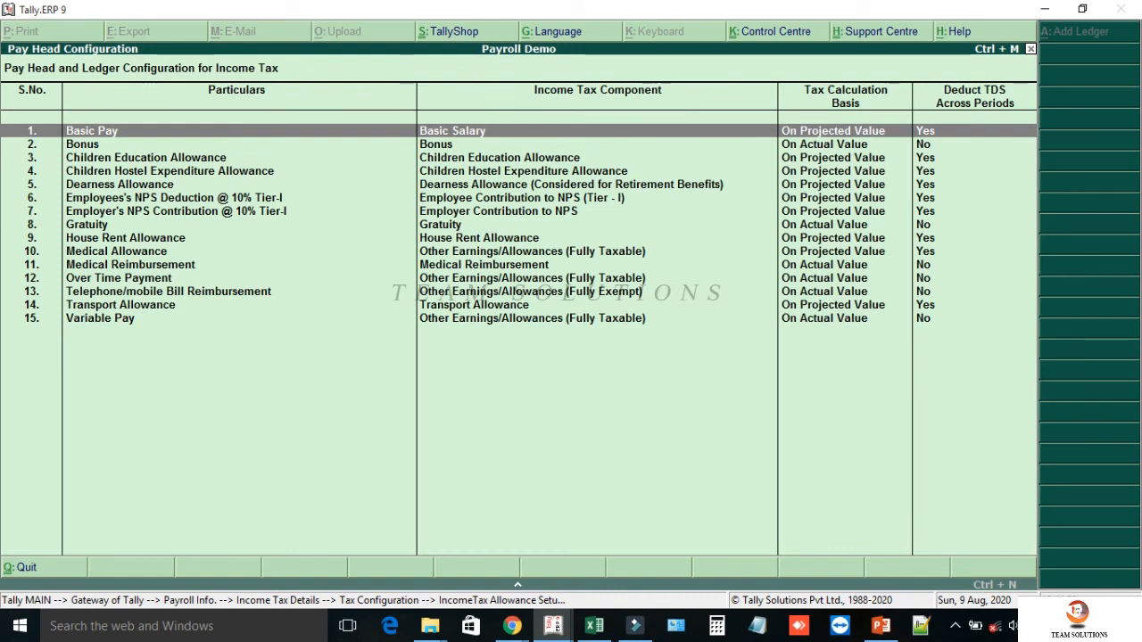
# View the income tax configuration of the Children Hostel Expenditure Allowance pay head and return to Tax Configuration without changing it.
pyautogui.press('Down')
pyautogui.press('Down')
pyautogui.press('Down')
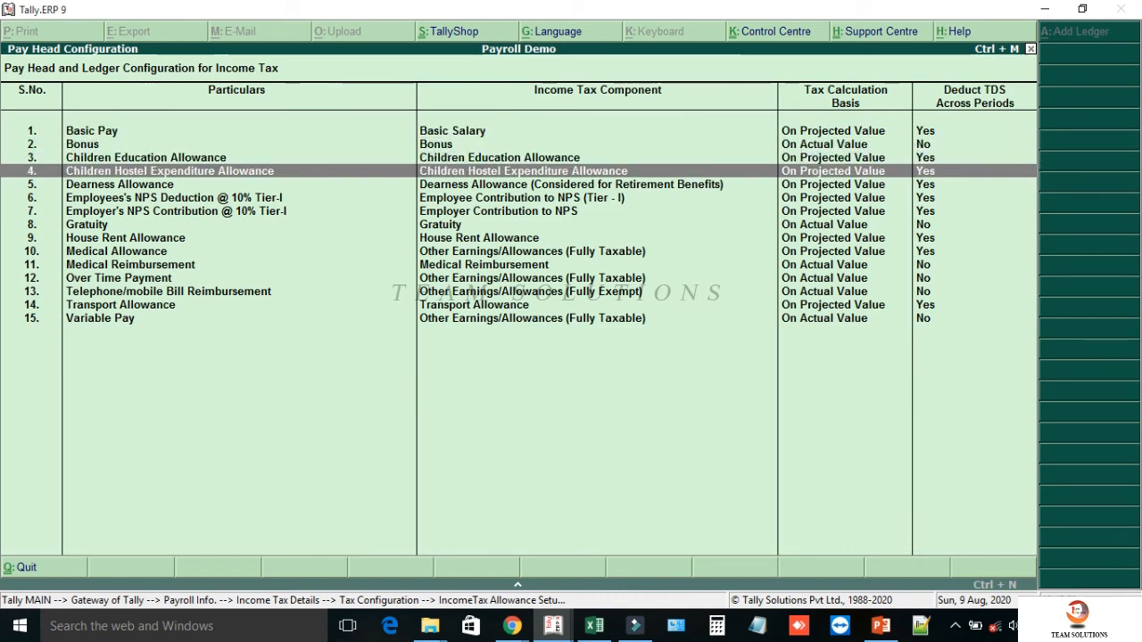
pyautogui.press('Return')
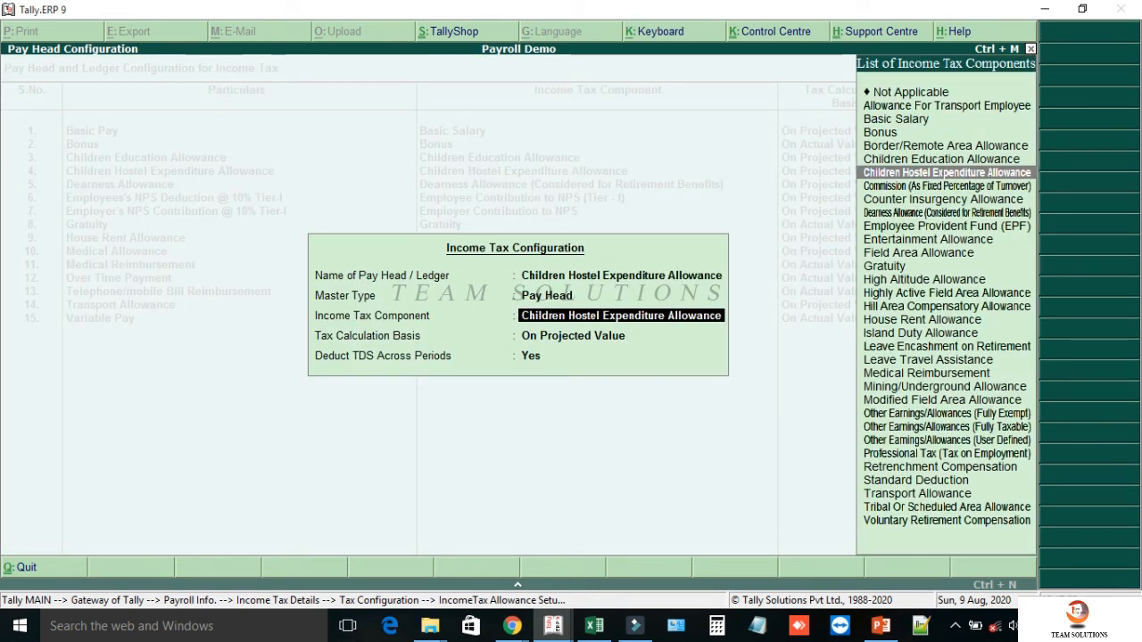
pyautogui.press('Escape')
pyautogui.press('Escape')
pyautogui.press('Escape')
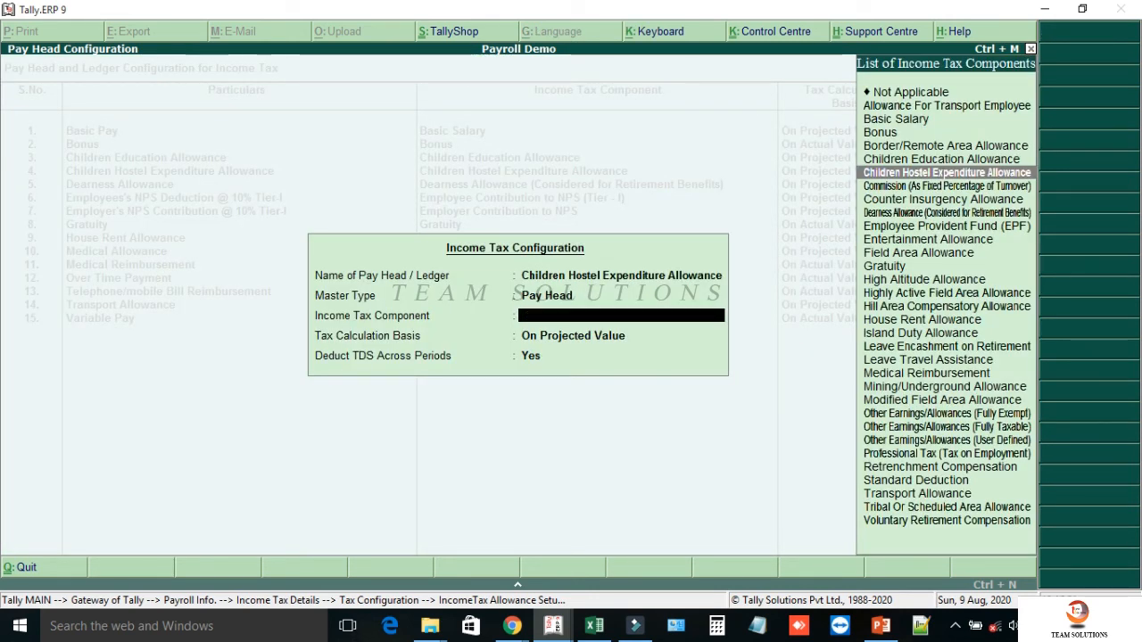
pyautogui.press('Escape')
# Open single-employee Perquisite Details (Form 12BA) for the accounts manager under Value of Perquisites u/s 17(2).
pyautogui.press('Down')
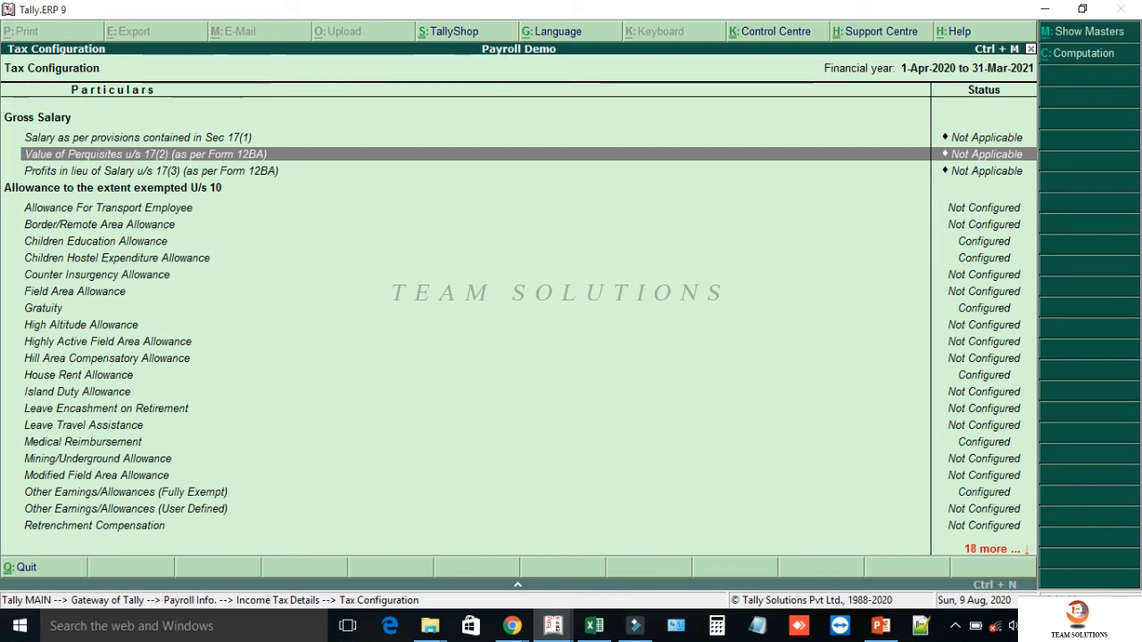
pyautogui.press('Return')
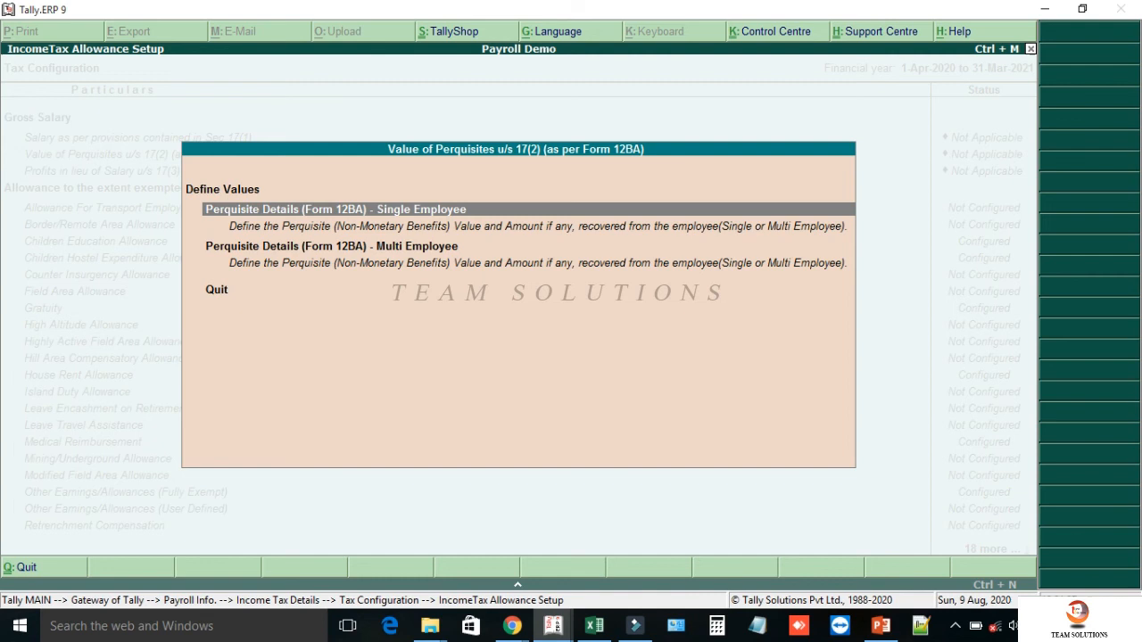
pyautogui.press('Return')
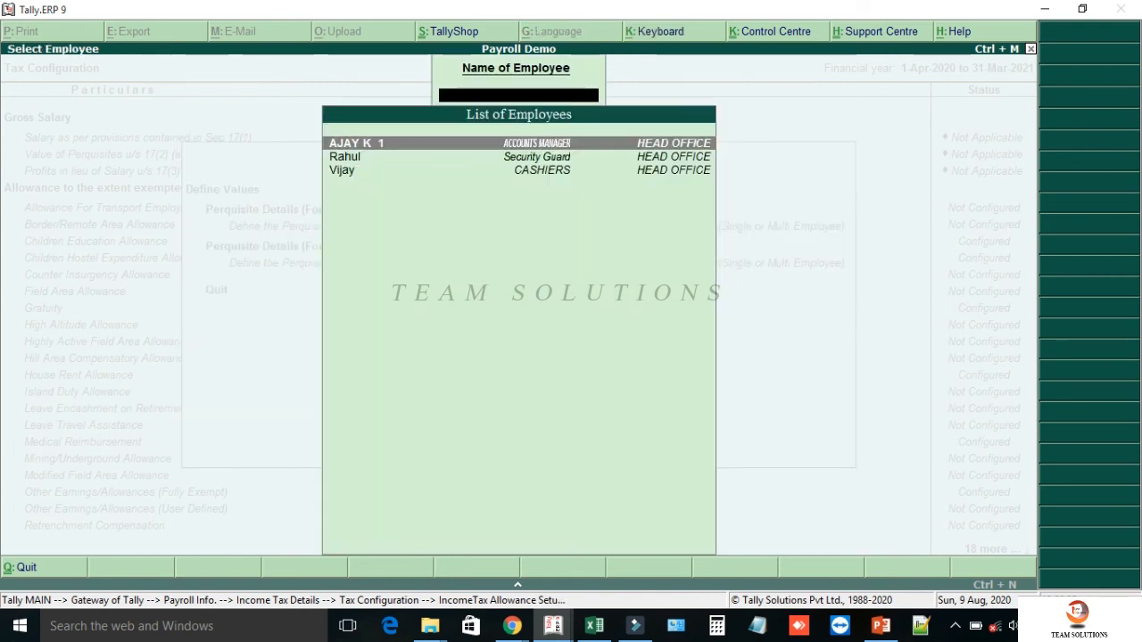
pyautogui.press('Return')
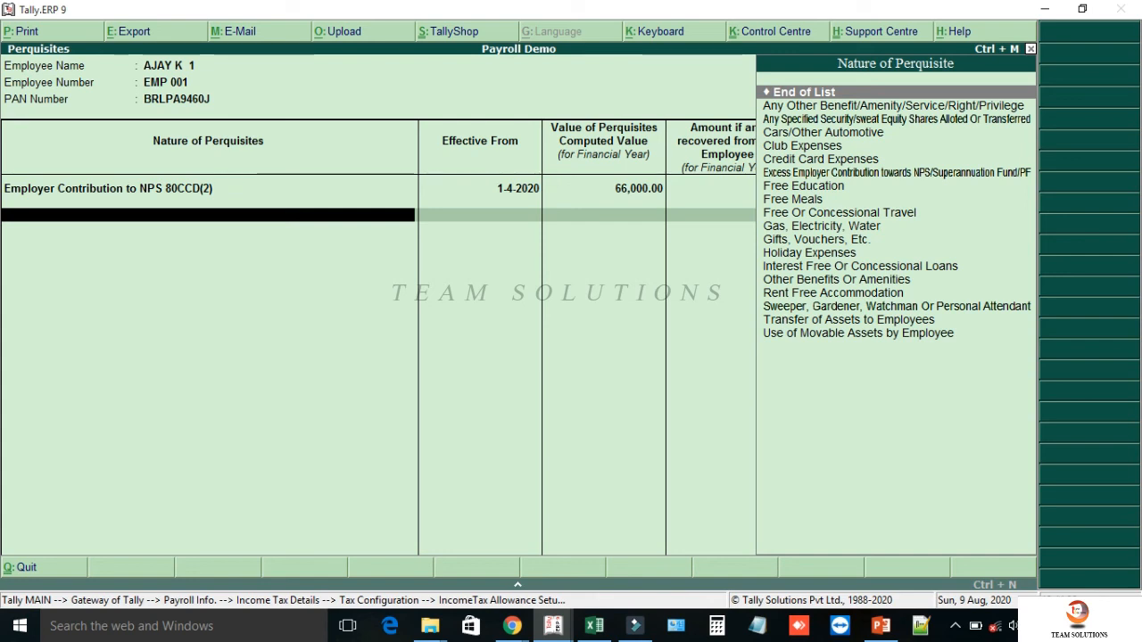
# Add a Club Expenses perquisite effective from 1-4-2020 with a computed value of 50,000.
pyautogui.press('Down')
pyautogui.press('Down')
pyautogui.press('Down')
pyautogui.press('Down')
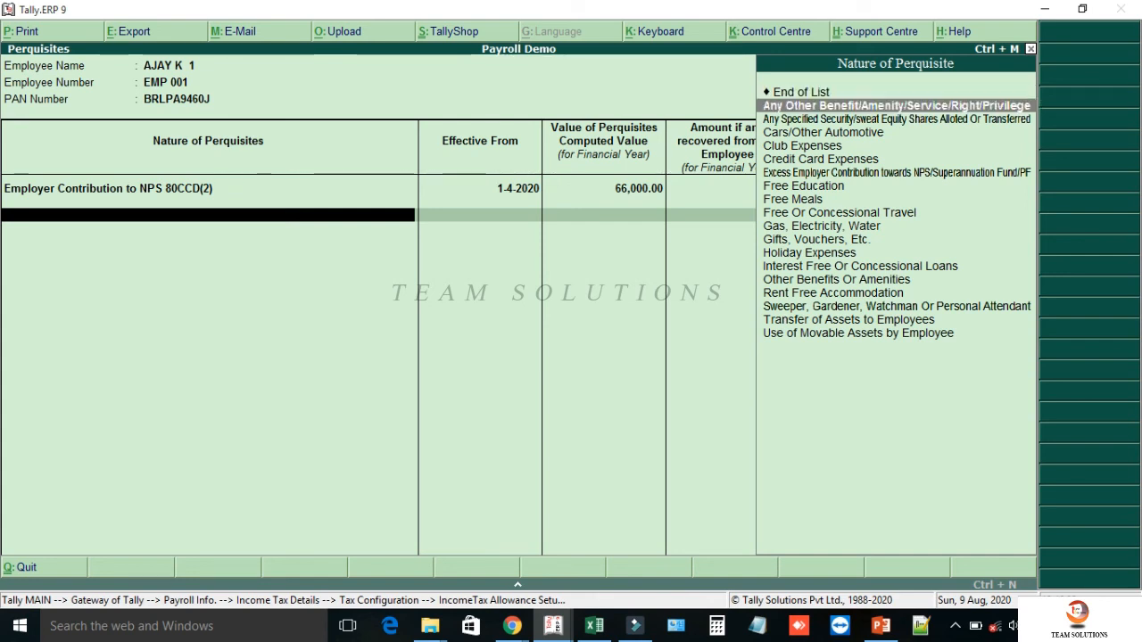
pyautogui.press('Return')
pyautogui.write('1.4')
pyautogui.press('Return')
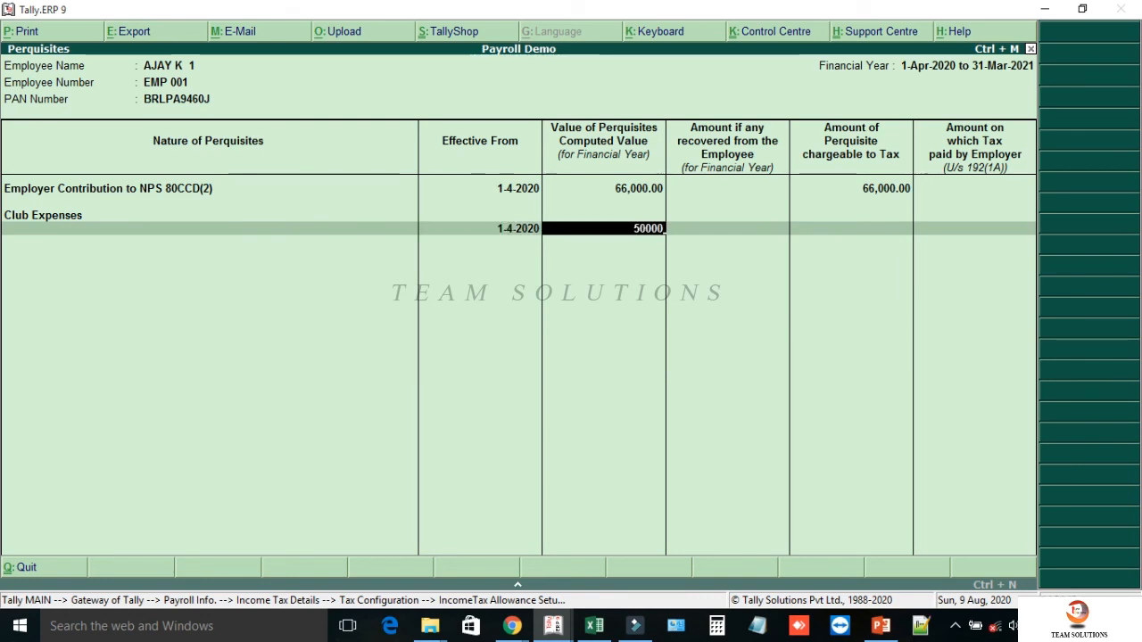
pyautogui.press('Return')
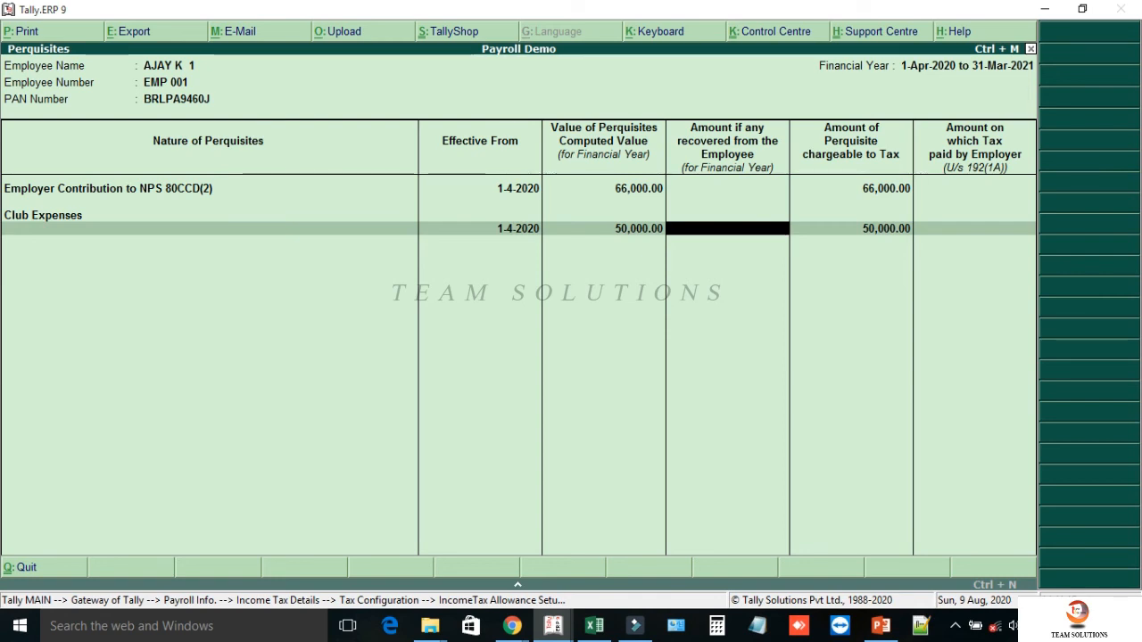
# For Club Expenses, enter 10,000 recovered from the employee and 15,000 as the amount on which the employer pays tax.
pyautogui.write('10000')
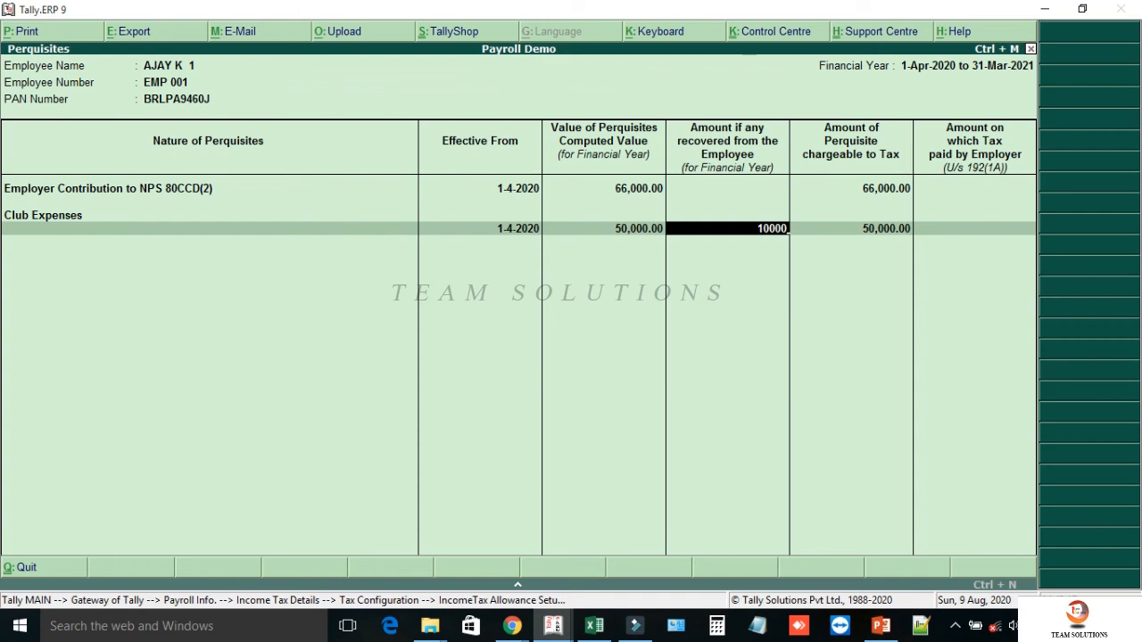
pyautogui.press('Return')
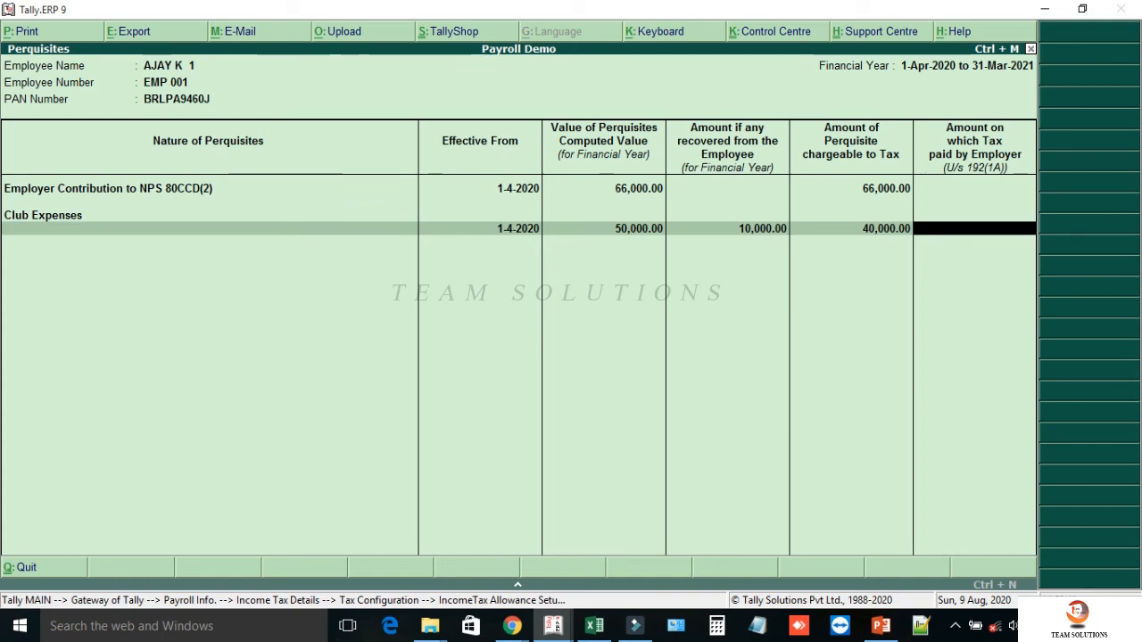
pyautogui.write('15000')
pyautogui.press('Return')
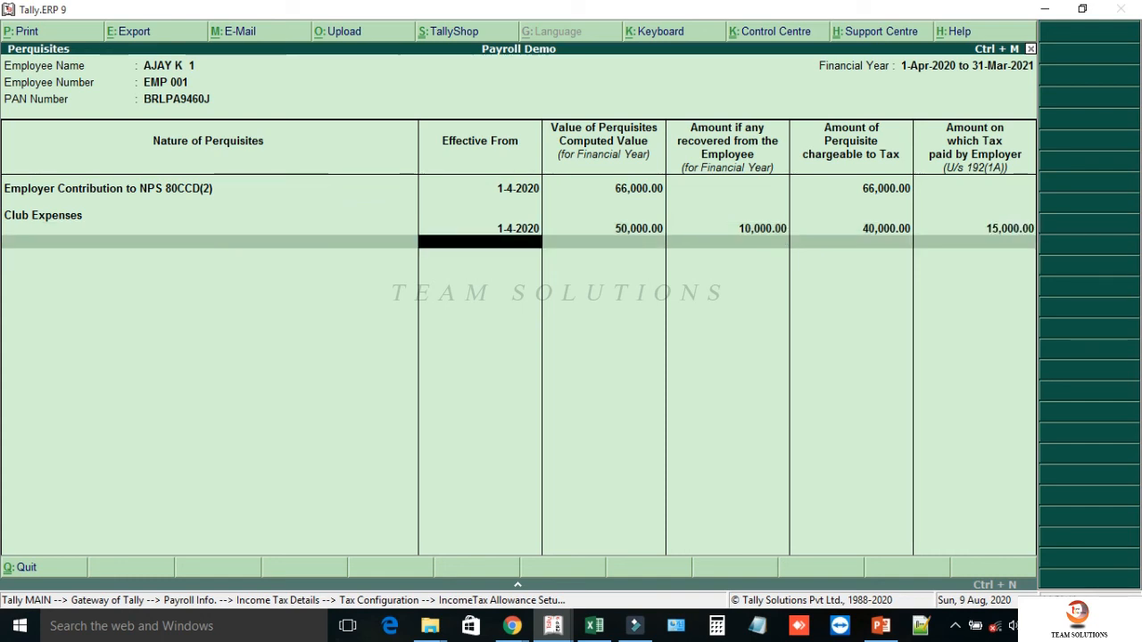
# Add a Gas, Electricity, Water perquisite effective from 1-4-2020 valued at 12,000, leaving the recovered and employer-paid tax amounts blank.
pyautogui.write('Gas')
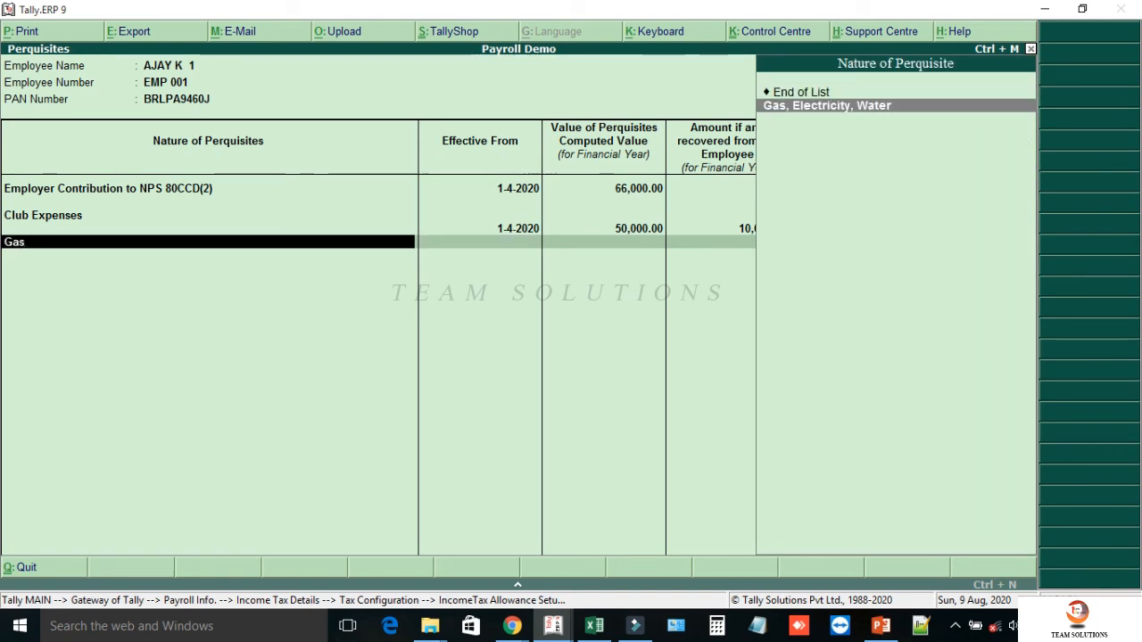
pyautogui.press('Return')
pyautogui.write('1.4')
pyautogui.press('Return')
pyautogui.write('12,000')
pyautogui.press('Return')
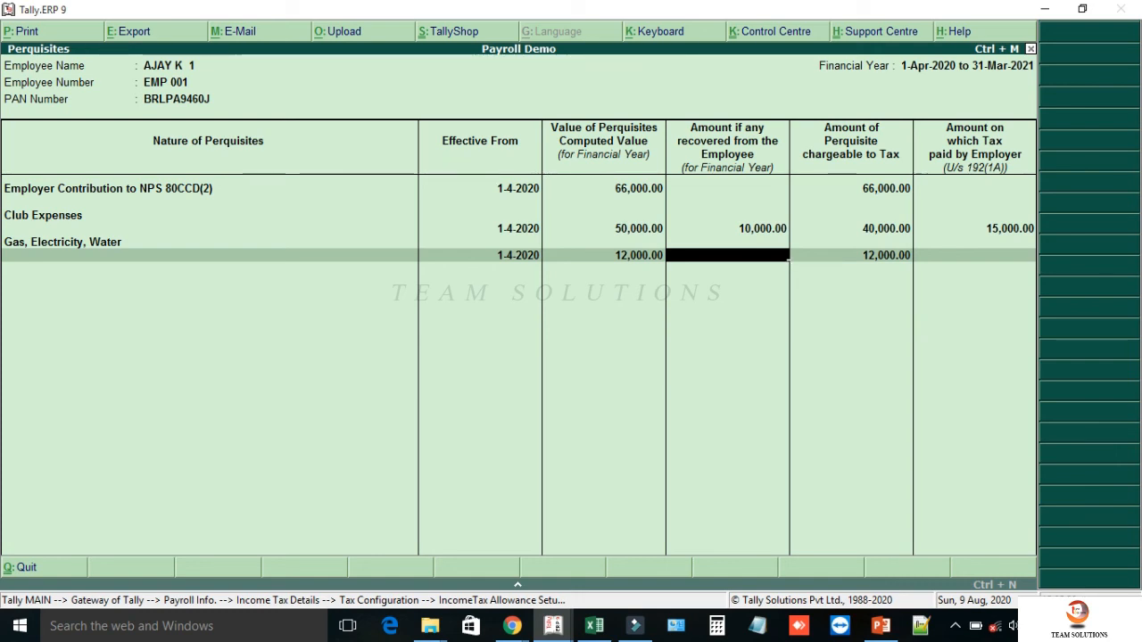
pyautogui.press('Return')
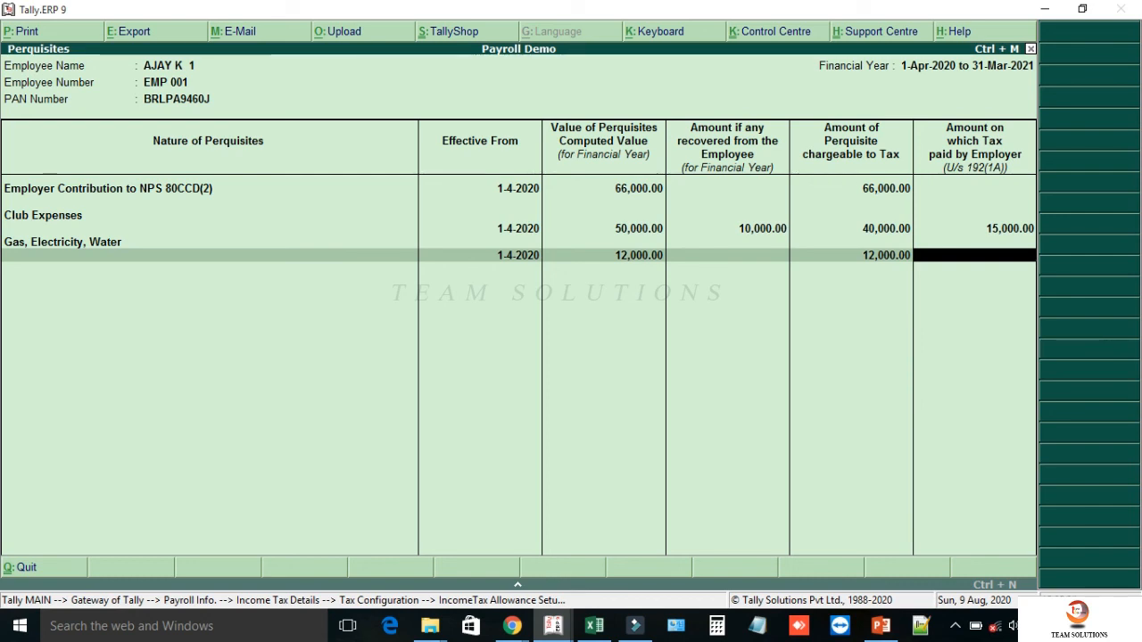
pyautogui.press('Return')
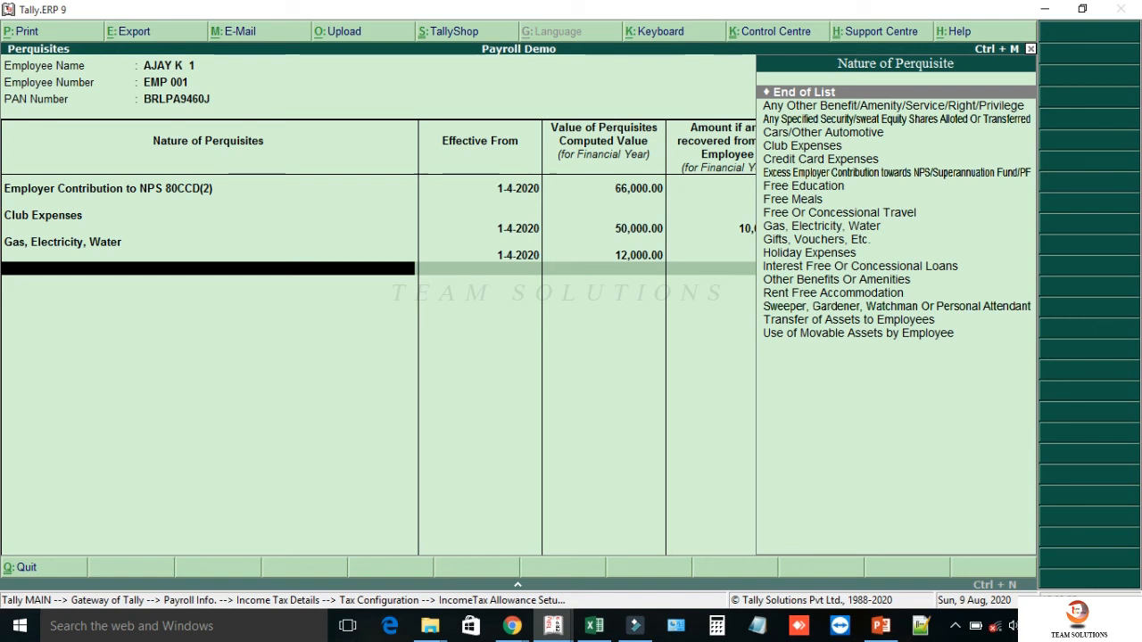
# Add Holiday Expenses effective from 1-4-2020 valued at 35,000, with 5,000 recovered and 20,000 as the amount on which the employer pays tax.
pyautogui.write('hol')
pyautogui.press('Return')
pyautogui.write('1-4-2020')
pyautogui.press('Return')
pyautogui.write('35,000')
pyautogui.press('Return')
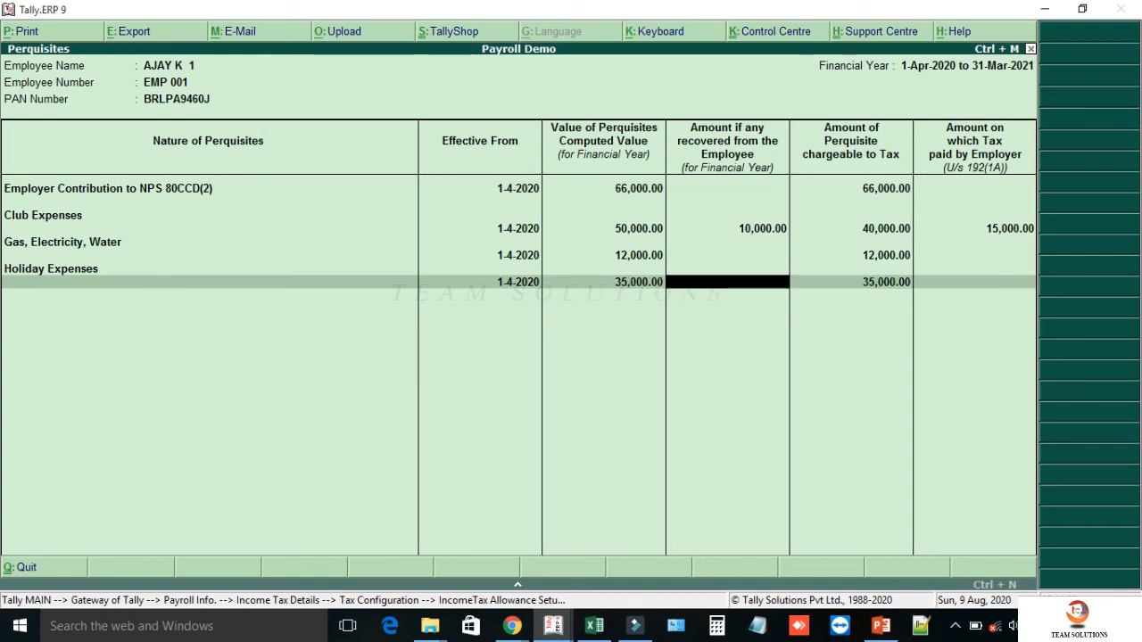
pyautogui.write('5000')
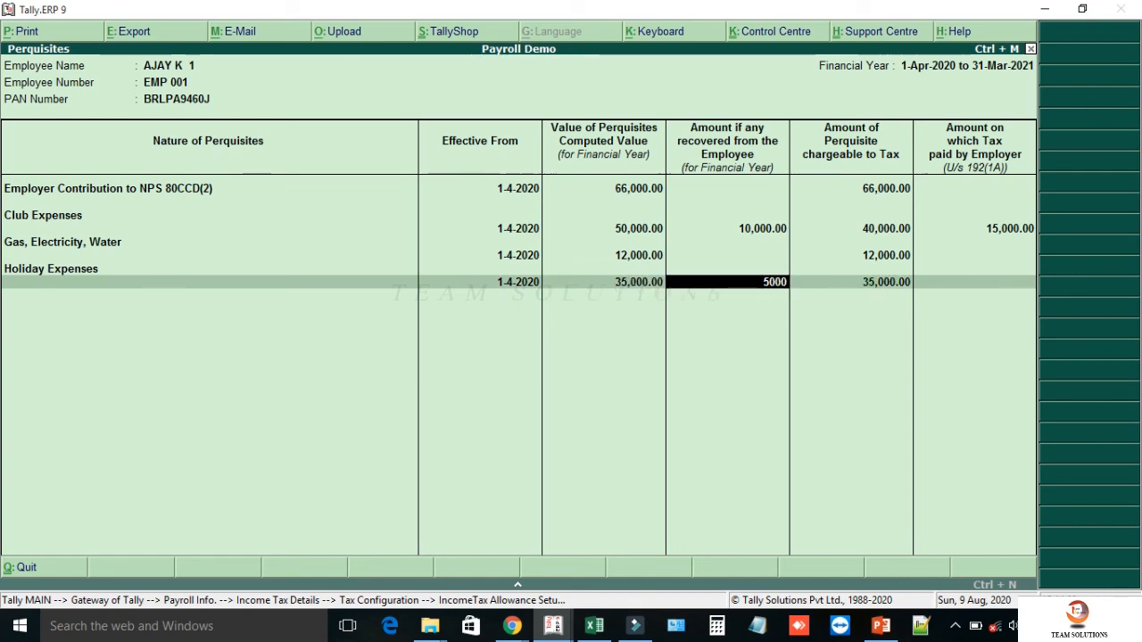
pyautogui.press('Return')
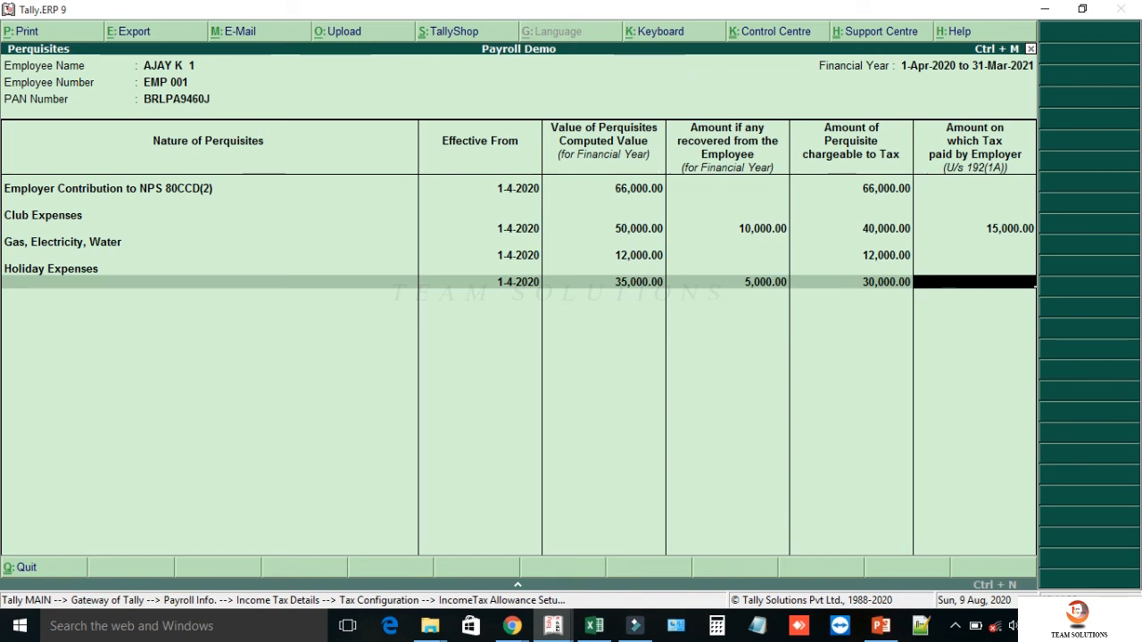
pyautogui.write('20000')
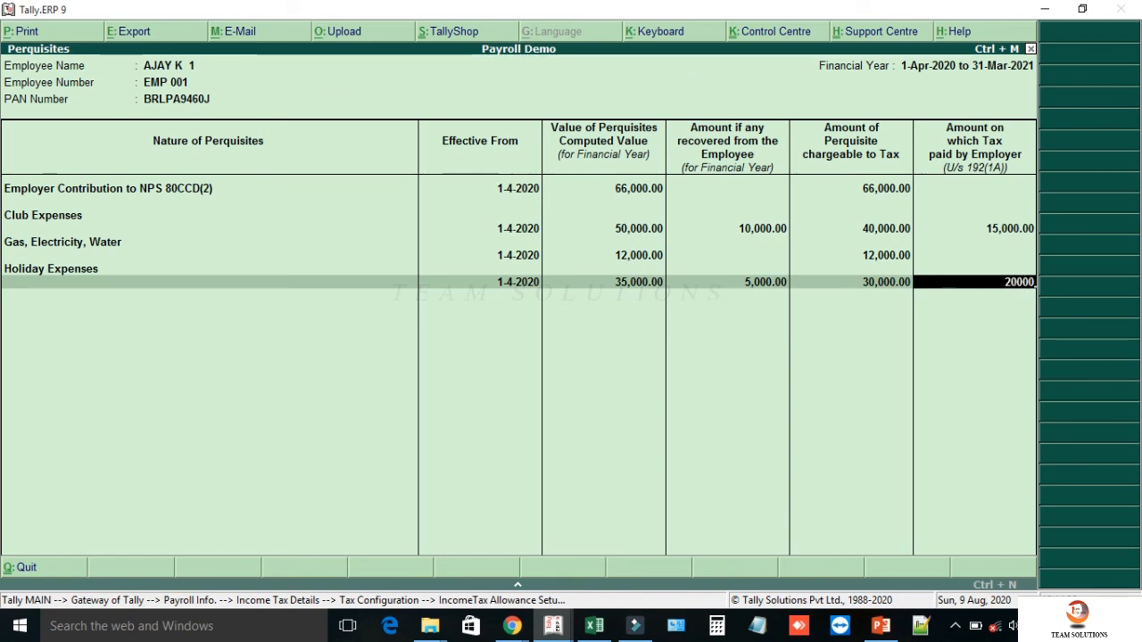
pyautogui.press('Return')
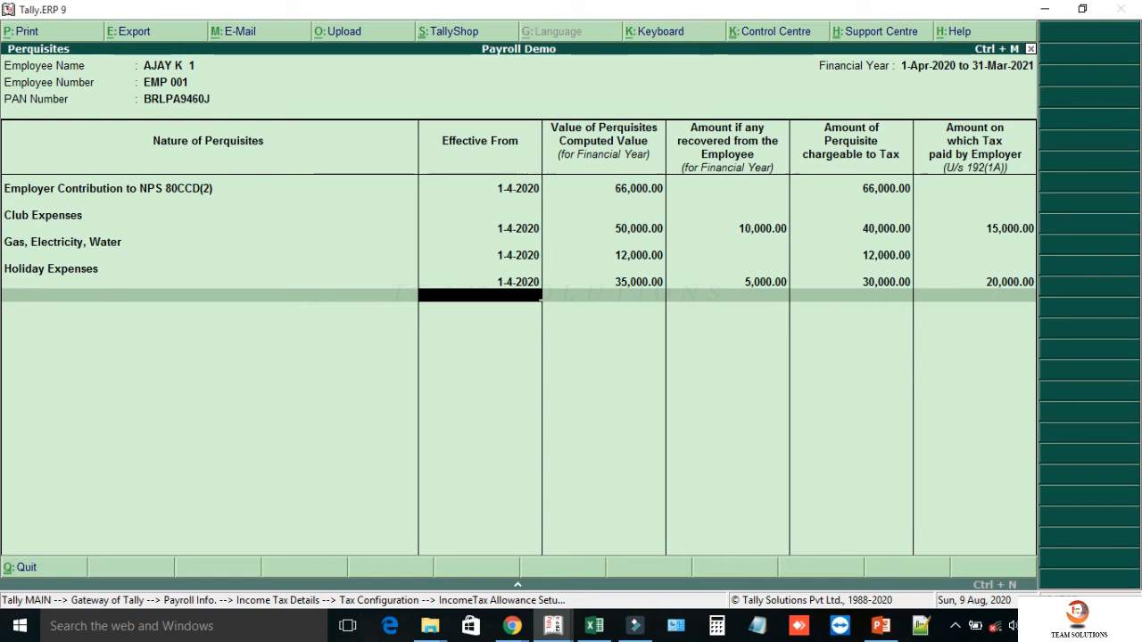
# End the perquisite list, save the entries, and return to the Gateway of Tally.
pyautogui.press('Return')
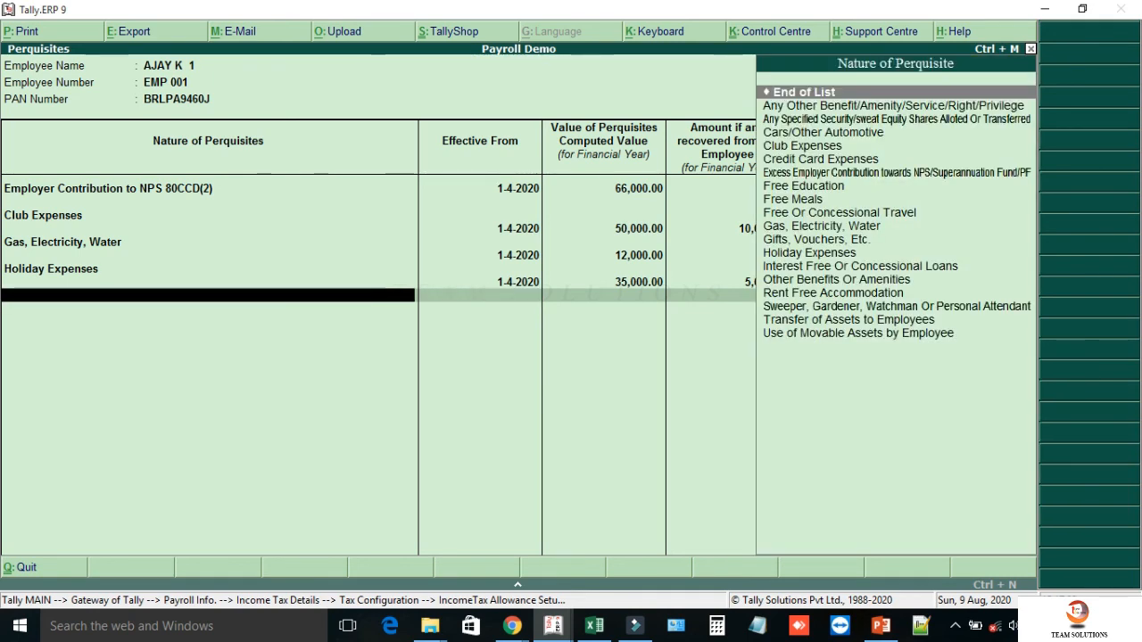
pyautogui.press('Return')
pyautogui.press('Return')
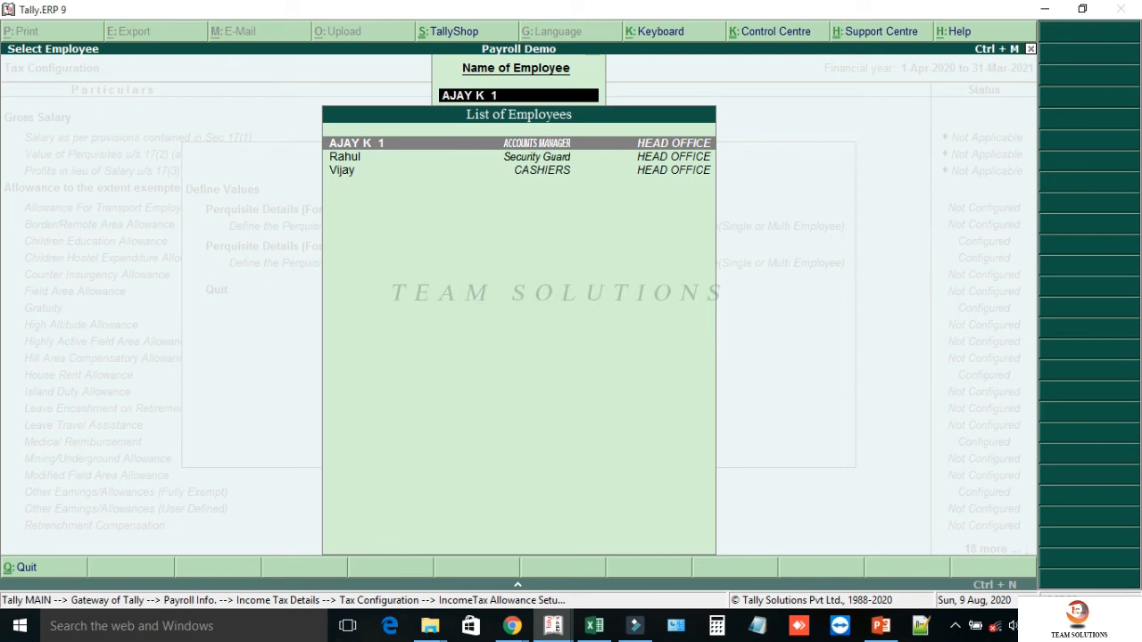
pyautogui.press('Escape')
pyautogui.press('Escape')
pyautogui.press('Escape')
pyautogui.press('Escape')
pyautogui.press('Escape')
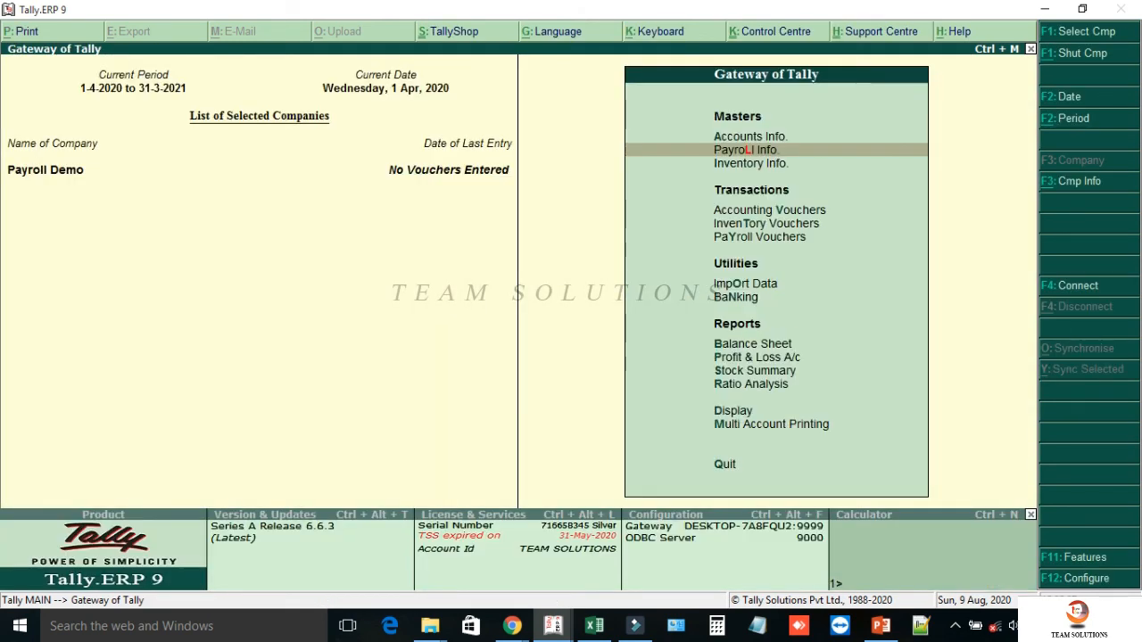
# Start a new pay head in Payroll Info and name it Tax Paid on Perquisites, leaving the alias blank.
pyautogui.press('Return')
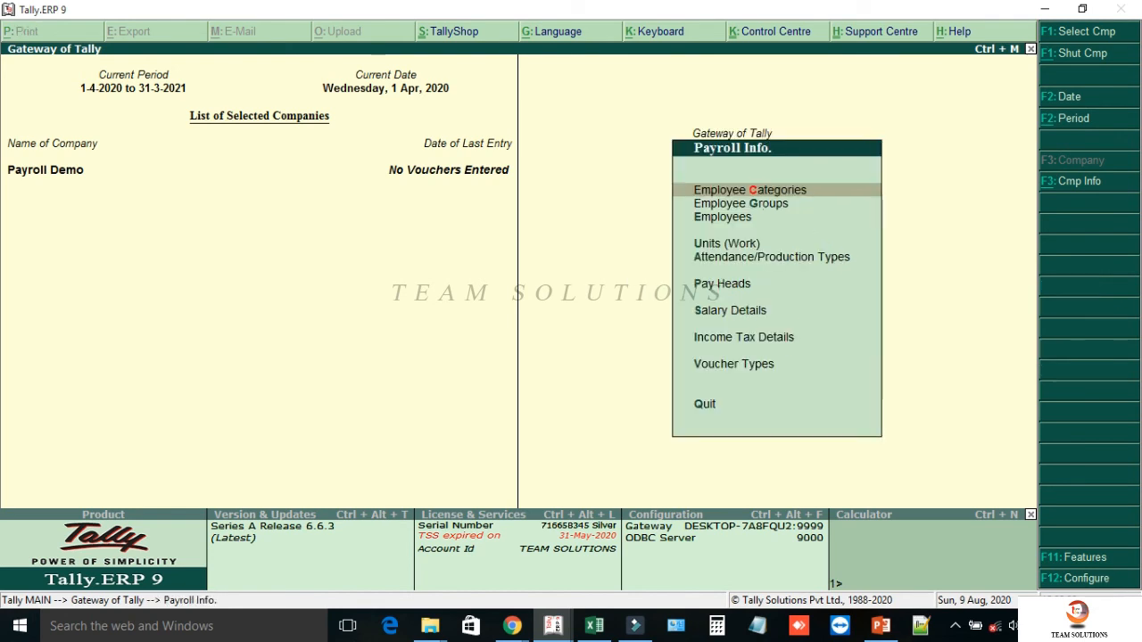
pyautogui.press('h')
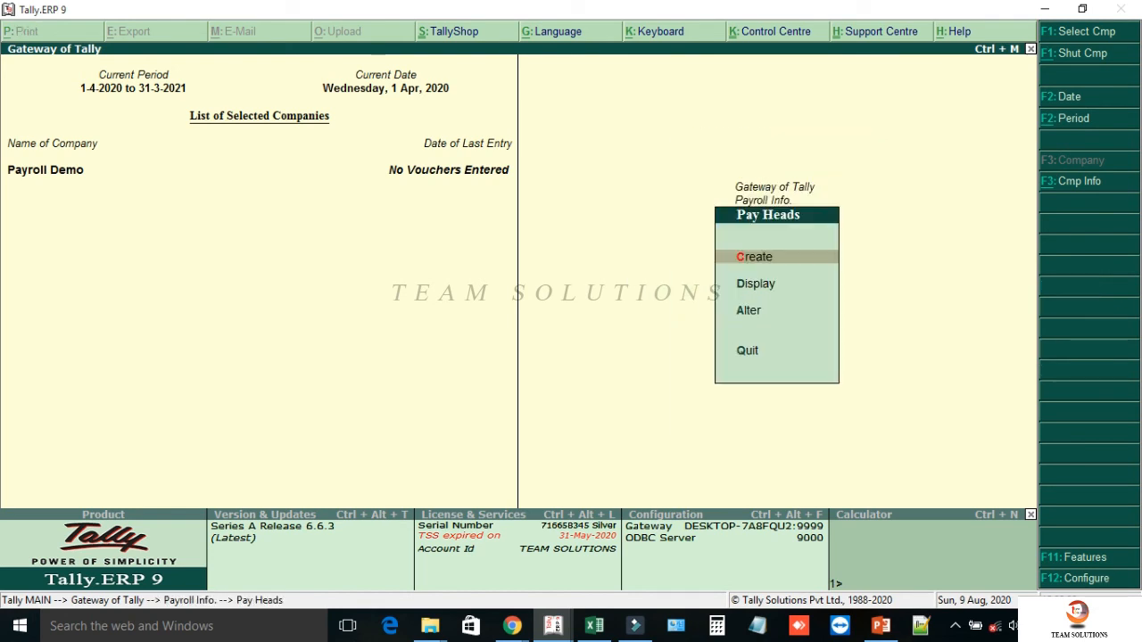
pyautogui.press('Return')
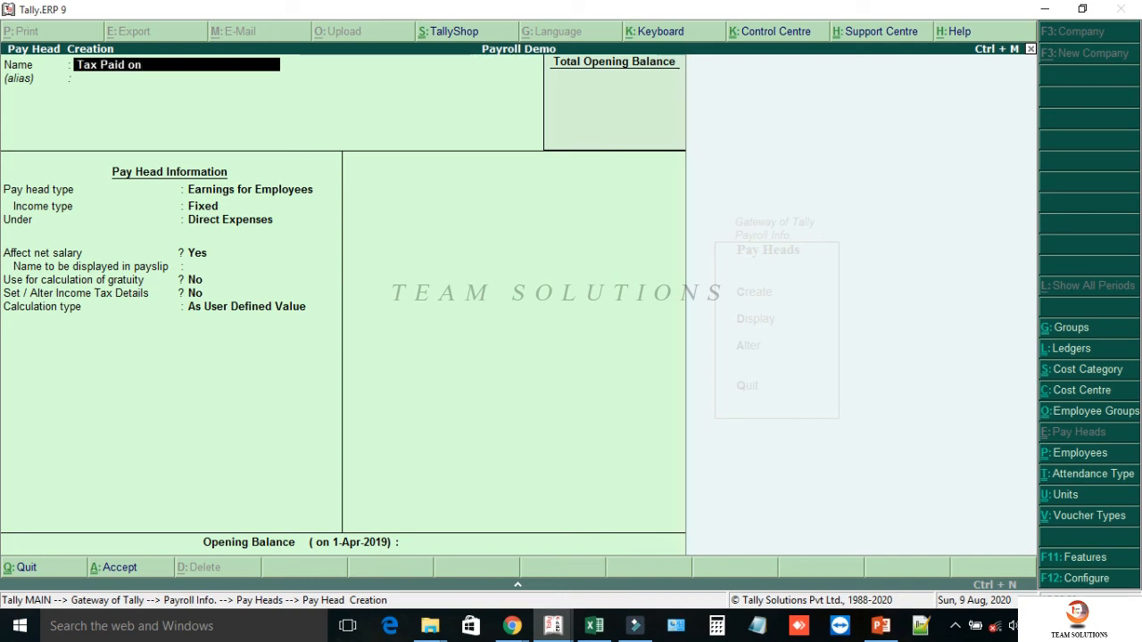
pyautogui.write('quisites')
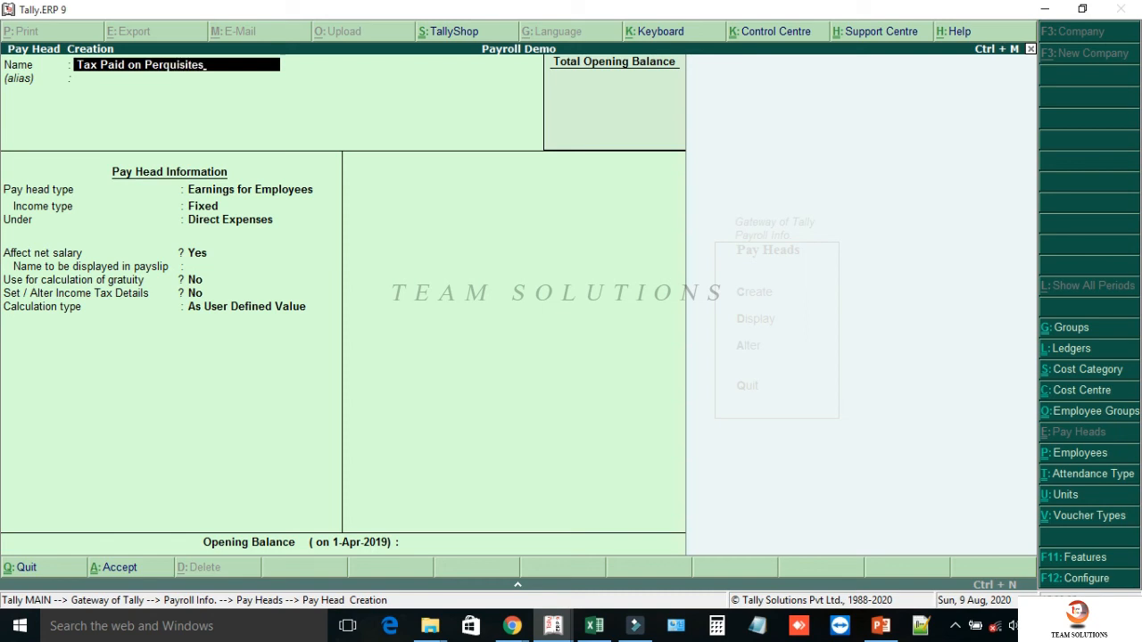
pyautogui.press('Return')
pyautogui.press('Return')
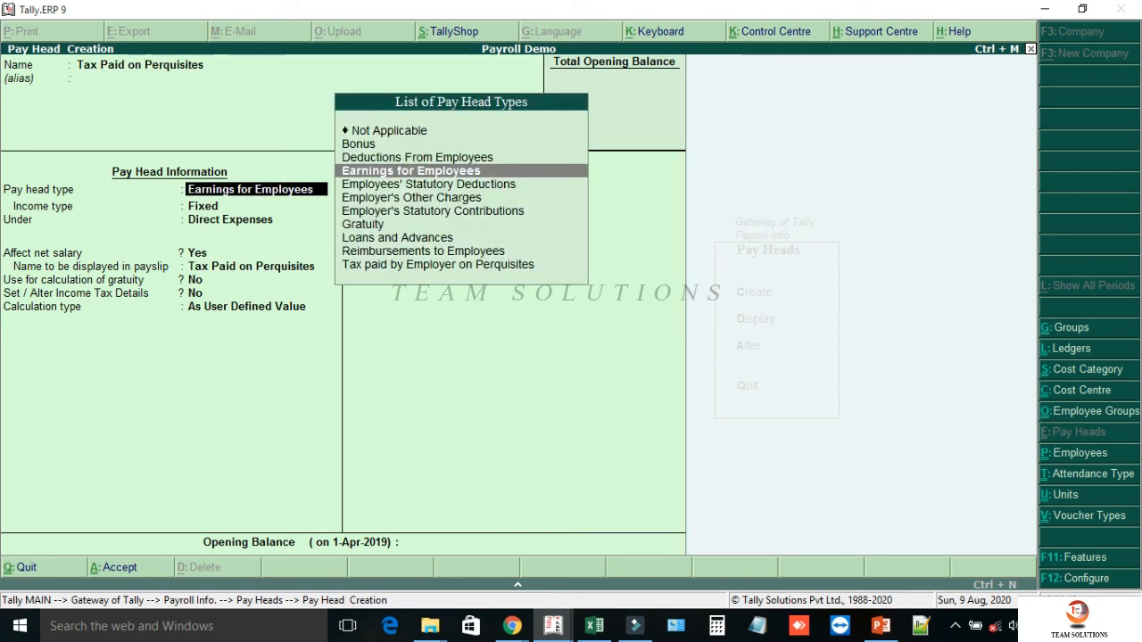
# Set the pay head type to Tax paid by Employer on Perquisites.
pyautogui.press('Down')
pyautogui.press('Down')
pyautogui.press('Down')
pyautogui.press('Down')
pyautogui.press('Down')
pyautogui.press('Down')
pyautogui.press('Down')
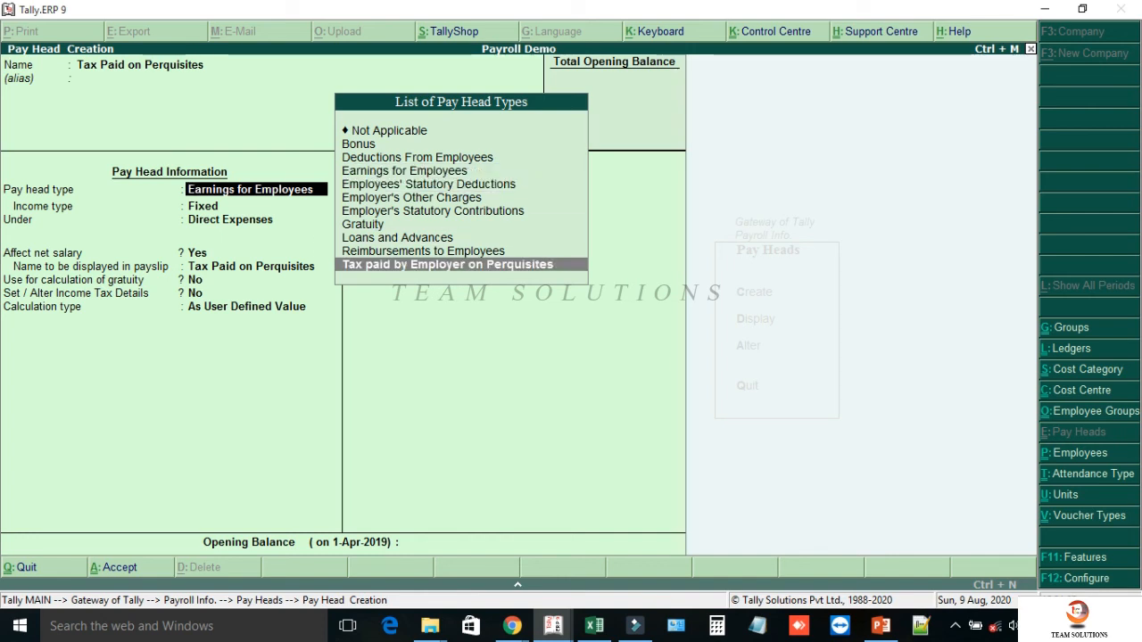
pyautogui.press('Return')
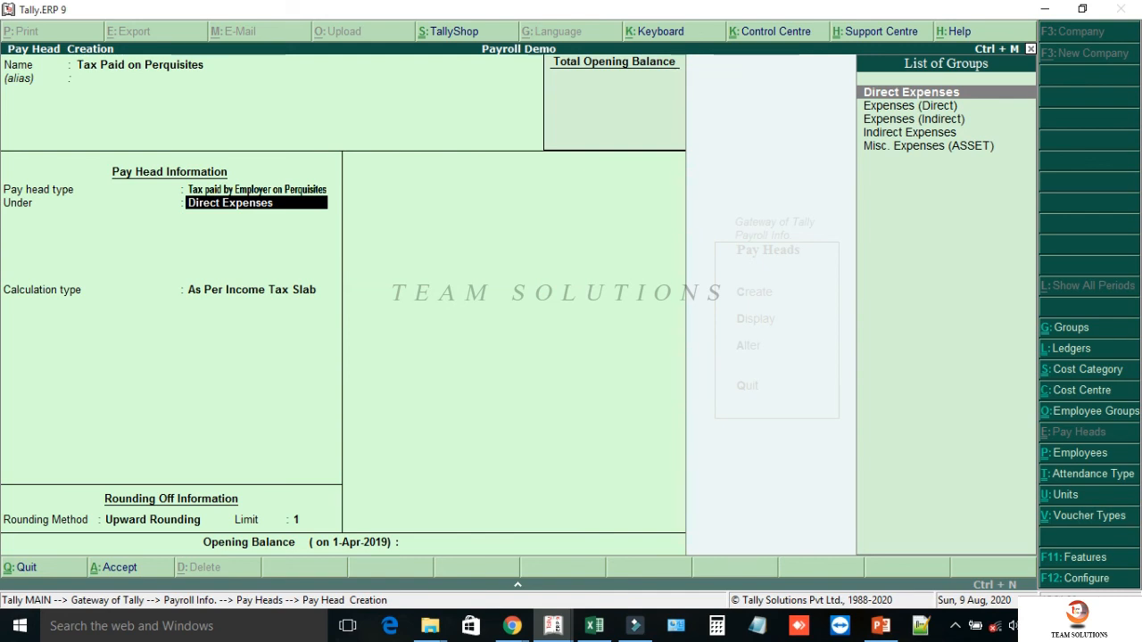
# Group the pay head under Indirect Expenses, leave its opening balance blank, save it, and return to Payroll Info.
pyautogui.press('Down')
pyautogui.press('Down')
pyautogui.press('Down')
pyautogui.press('Return')
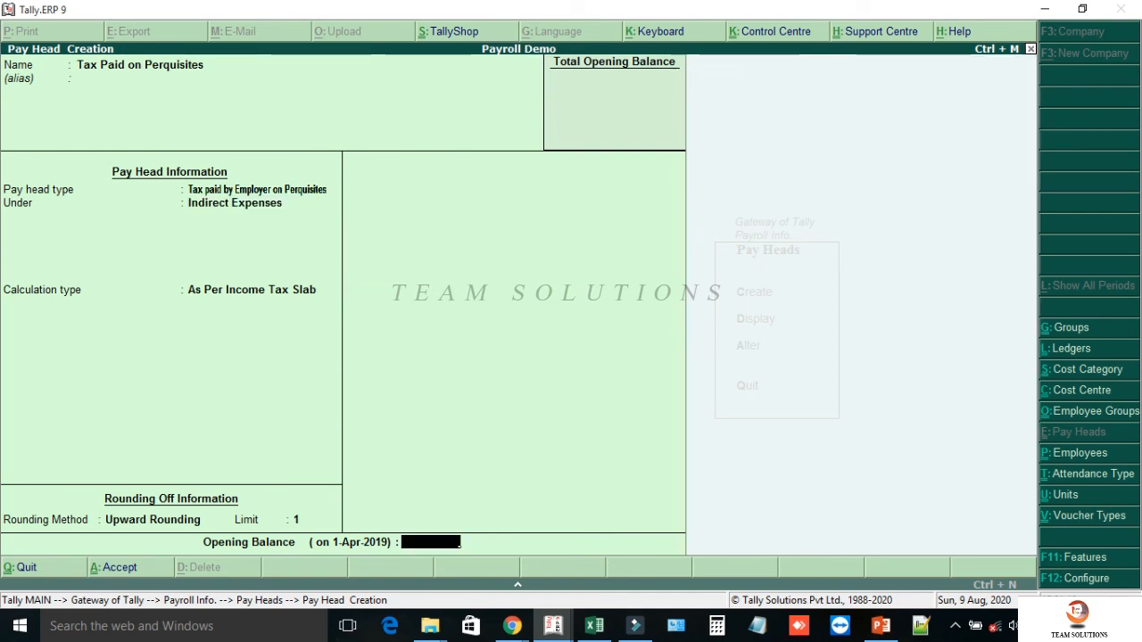
pyautogui.press('Return')
pyautogui.press('Return')
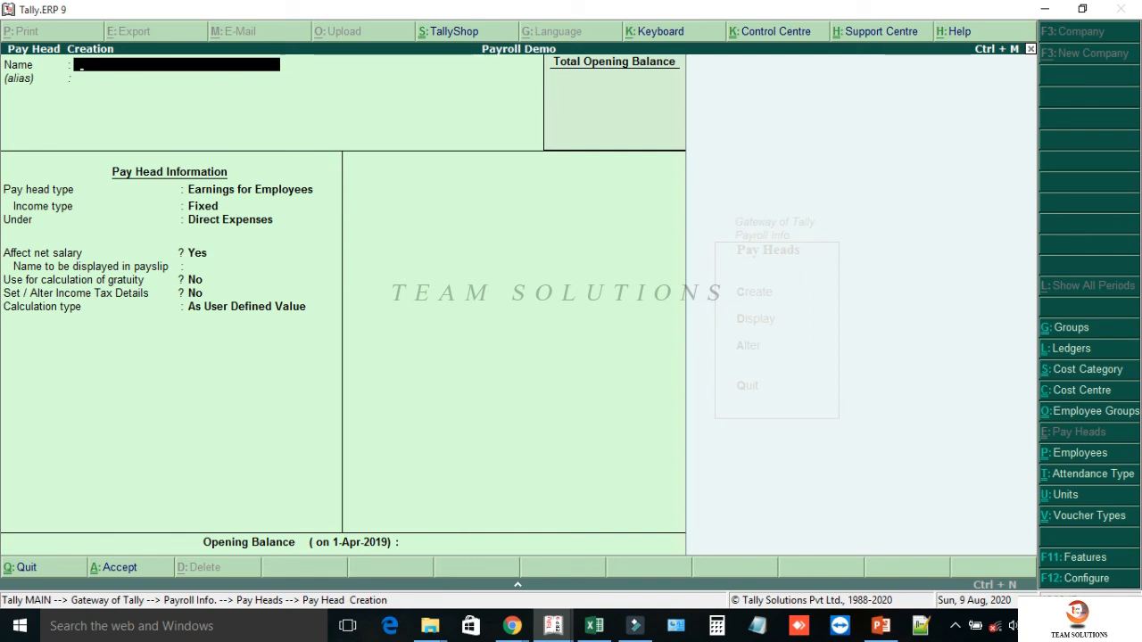
pyautogui.press('Escape')
pyautogui.press('Return')
pyautogui.press('Escape')
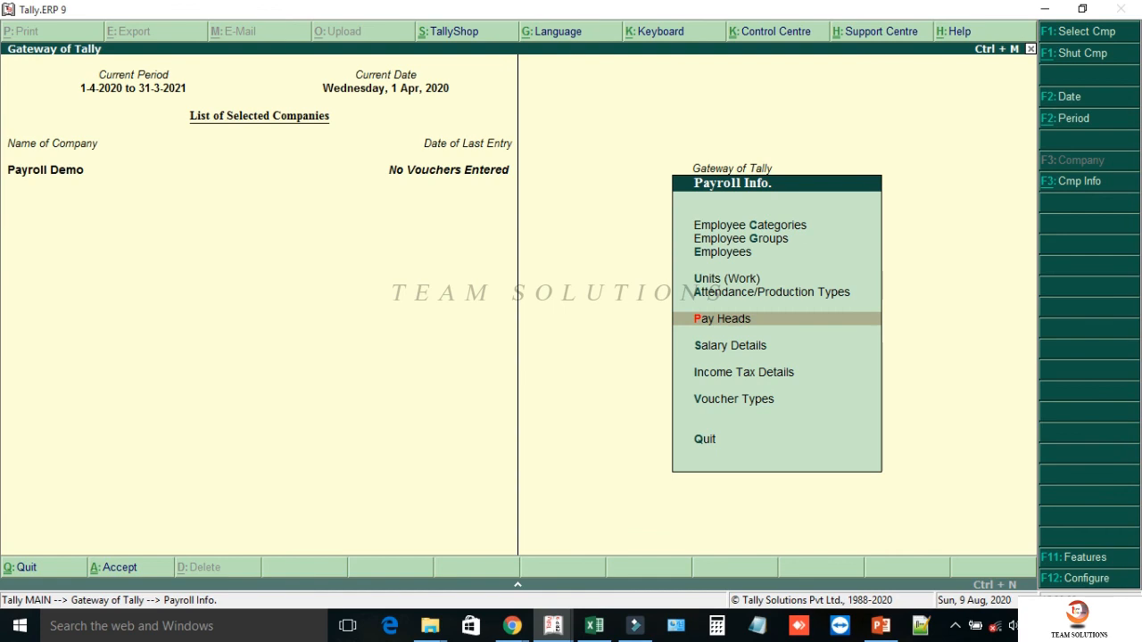
# Open the salary details definition for the employee in the Accounts Manager group.
pyautogui.press('Down')
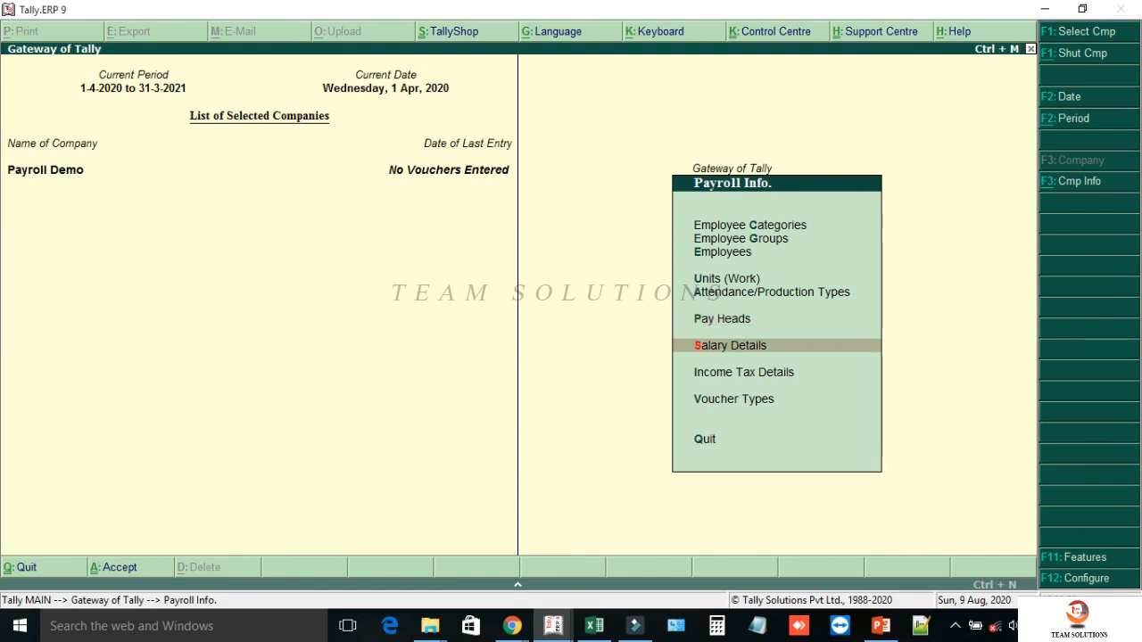
pyautogui.press('Return')
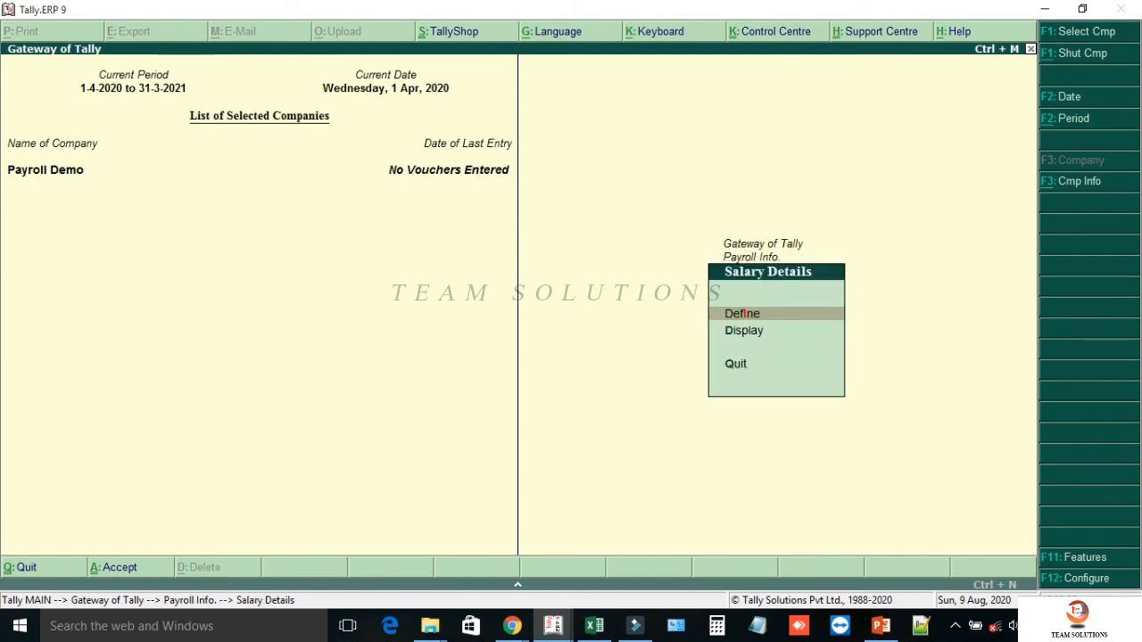
pyautogui.press('Return')
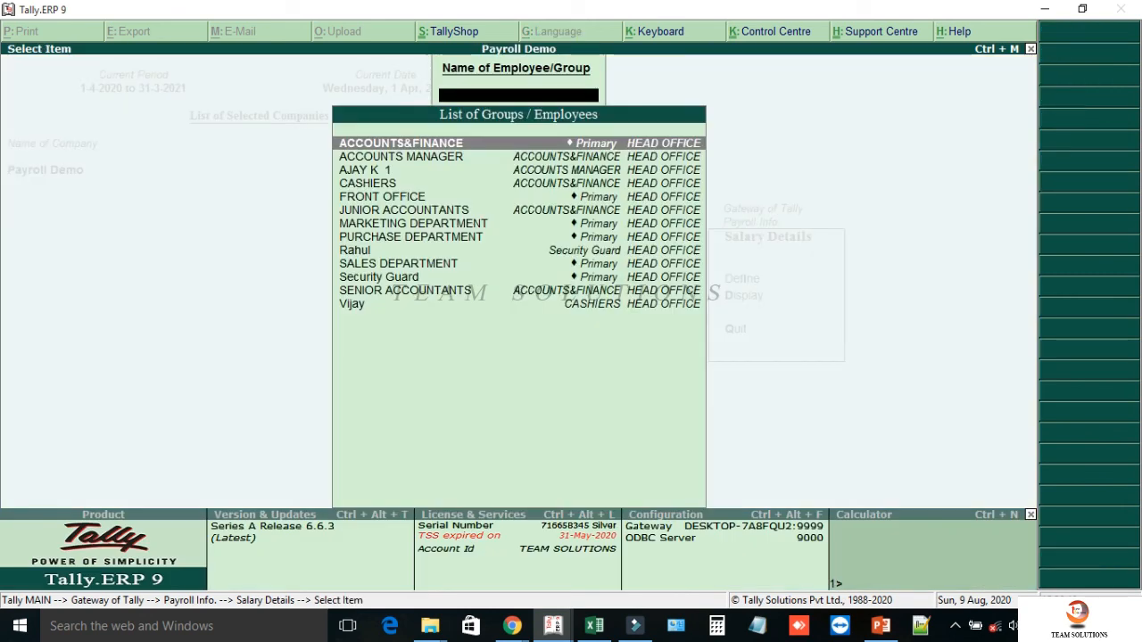
pyautogui.press('Down')
pyautogui.press('Down')
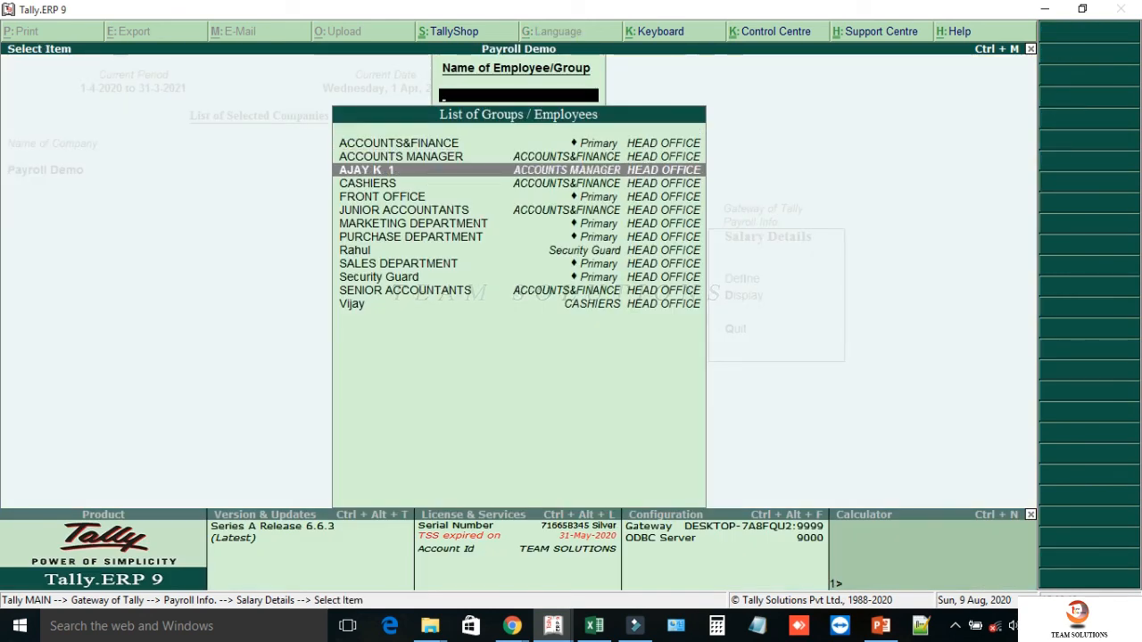
pyautogui.press('Return')
# Append Tax Paid on Perquisites at the end of the employee's salary details, save, and return to Payroll Info.
pyautogui.hotkey('ctrl', 'End')
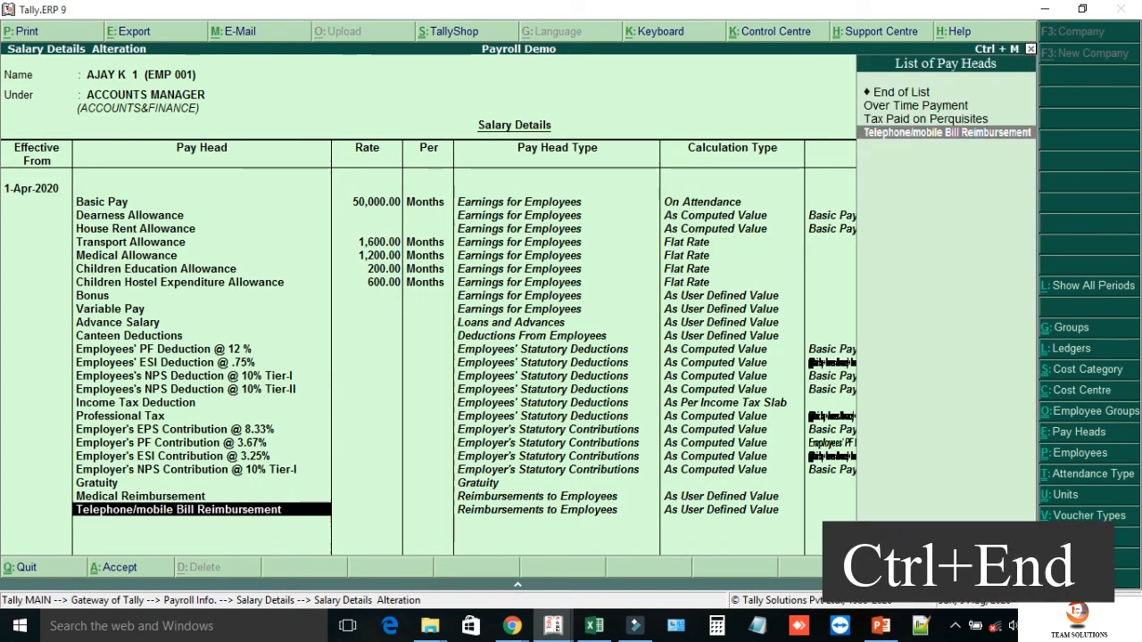
pyautogui.press('Return')
pyautogui.press('Down')
pyautogui.press('Down')
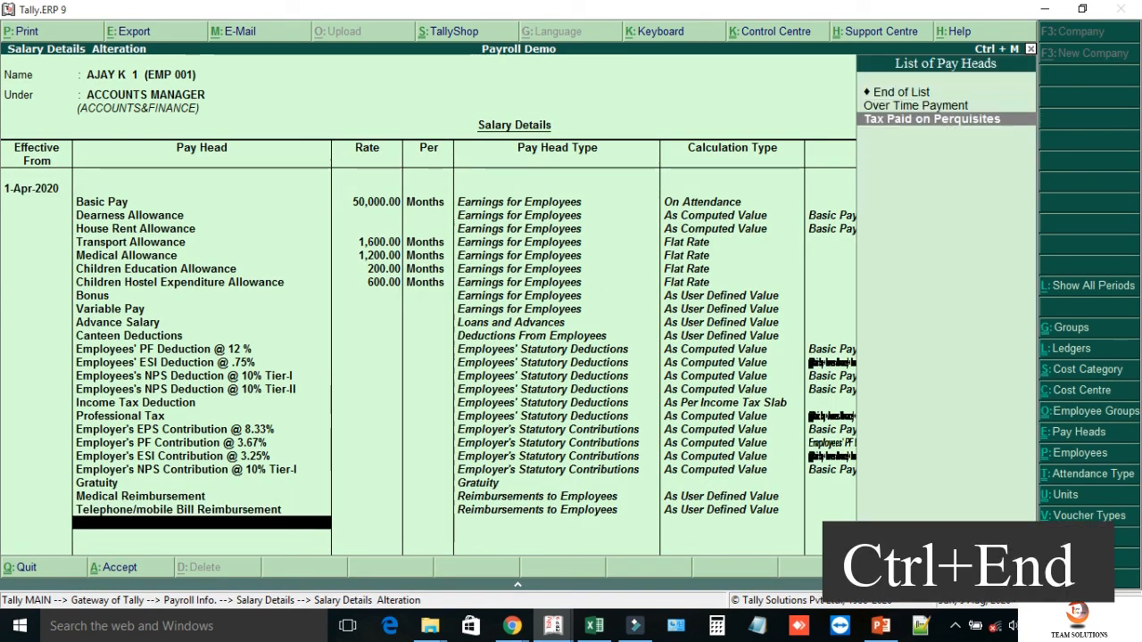
pyautogui.press('Return')
pyautogui.press('Return')
pyautogui.press('Return')
pyautogui.press('Return')
pyautogui.press('y')
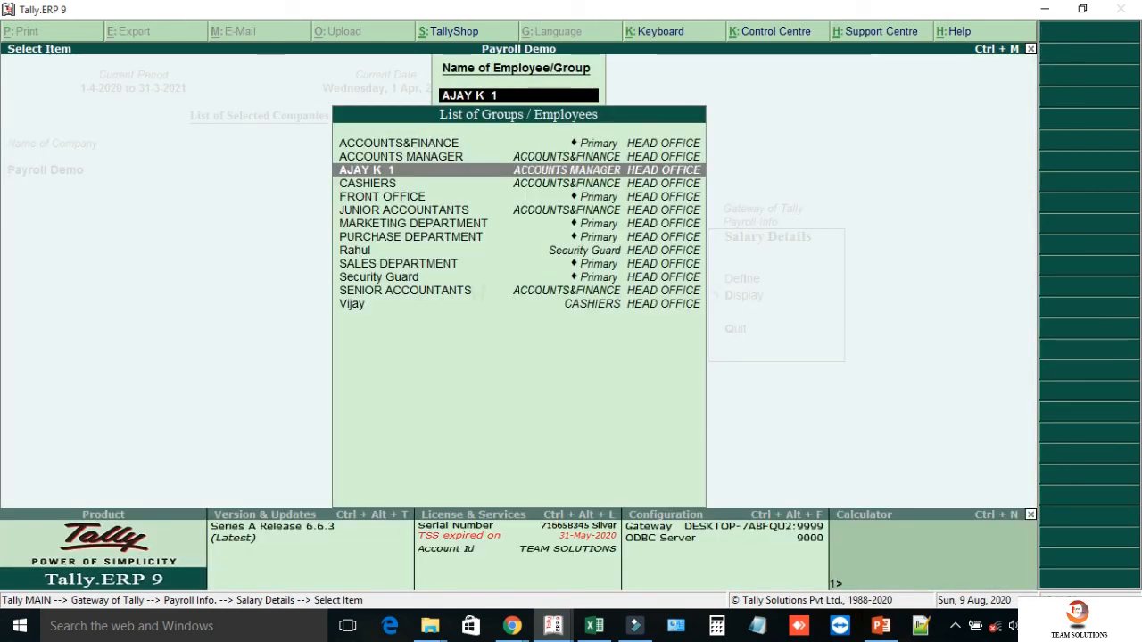
pyautogui.press('Escape')
pyautogui.press('Escape')
pyautogui.press('Escape')
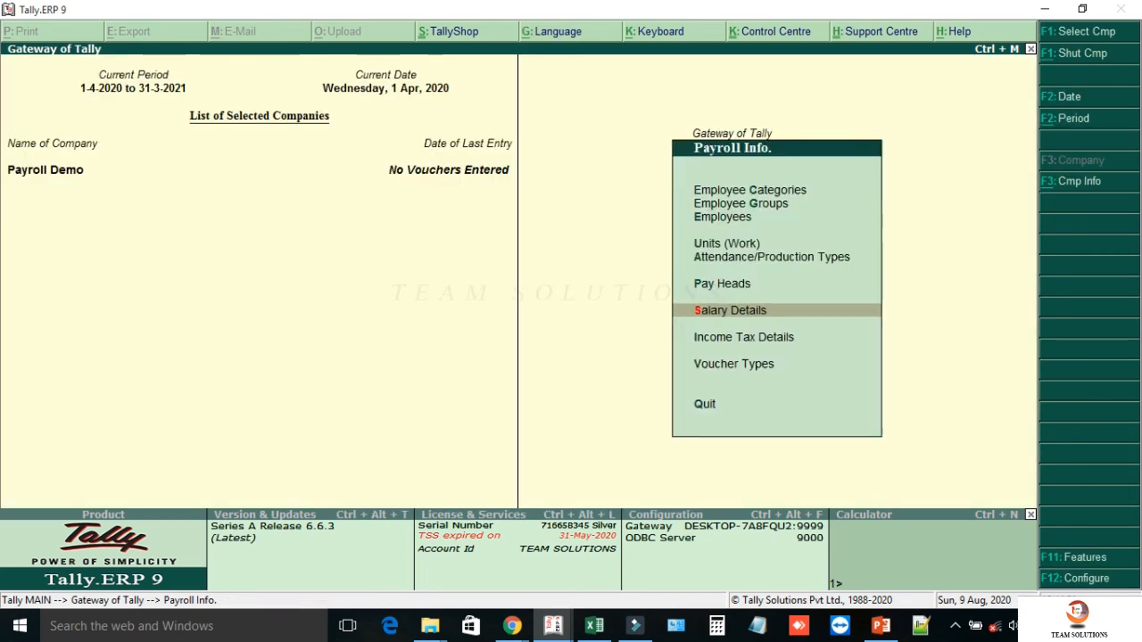
# Open the Tax Configuration under Income Tax Details and go to Value of Perquisites u/s 17(2).
pyautogui.press('Down')
pyautogui.press('Return')
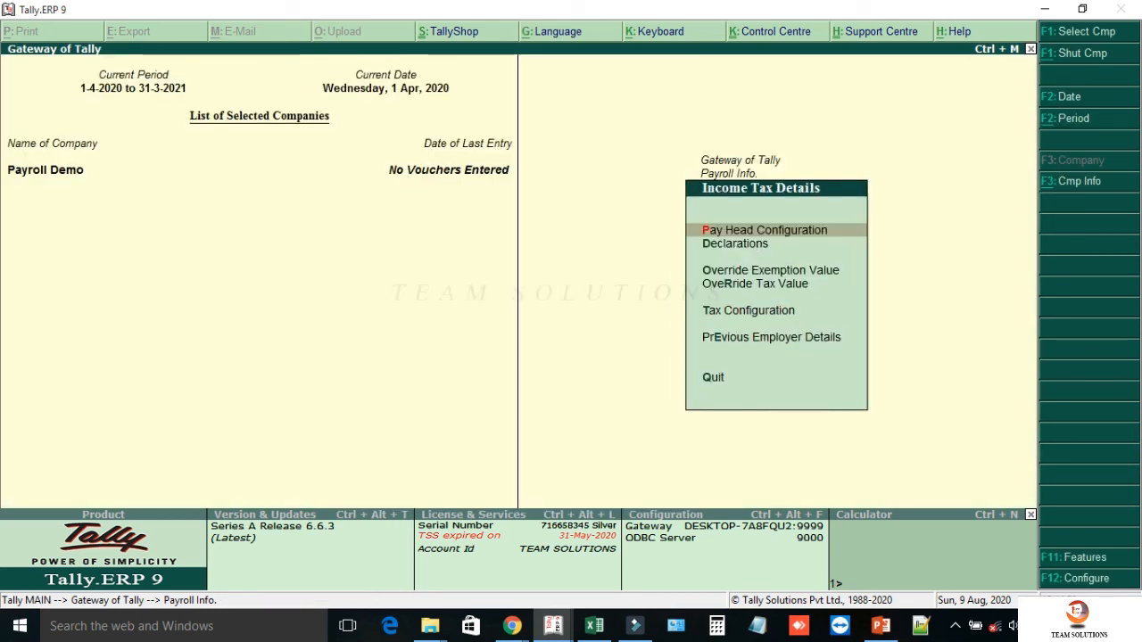
pyautogui.press('Down')
pyautogui.press('Down')
pyautogui.press('Down')
pyautogui.press('Down')
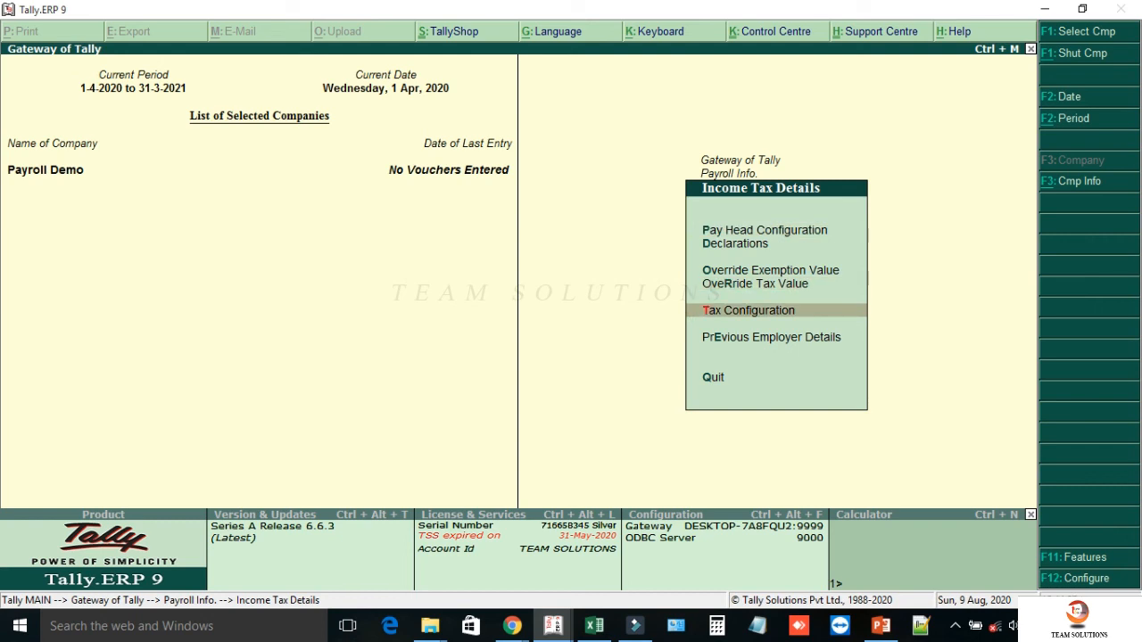
pyautogui.press('Return')
pyautogui.press('Down')
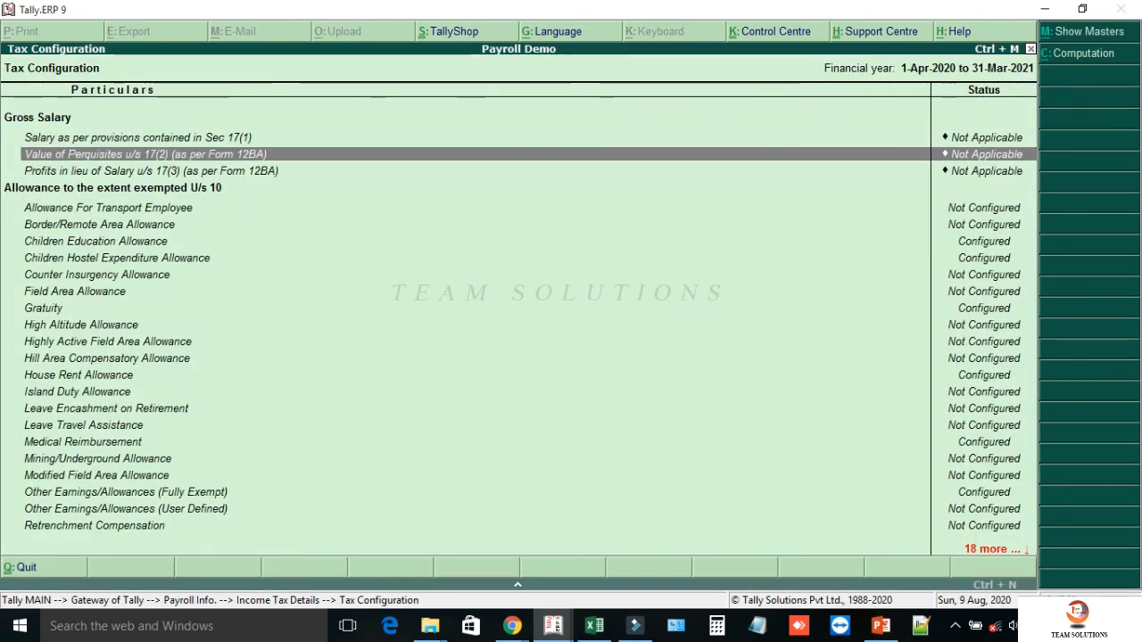
# Open the Profits in lieu of Salary u/s 17(3) values for the Accounts Manager employee.
pyautogui.press('Down')
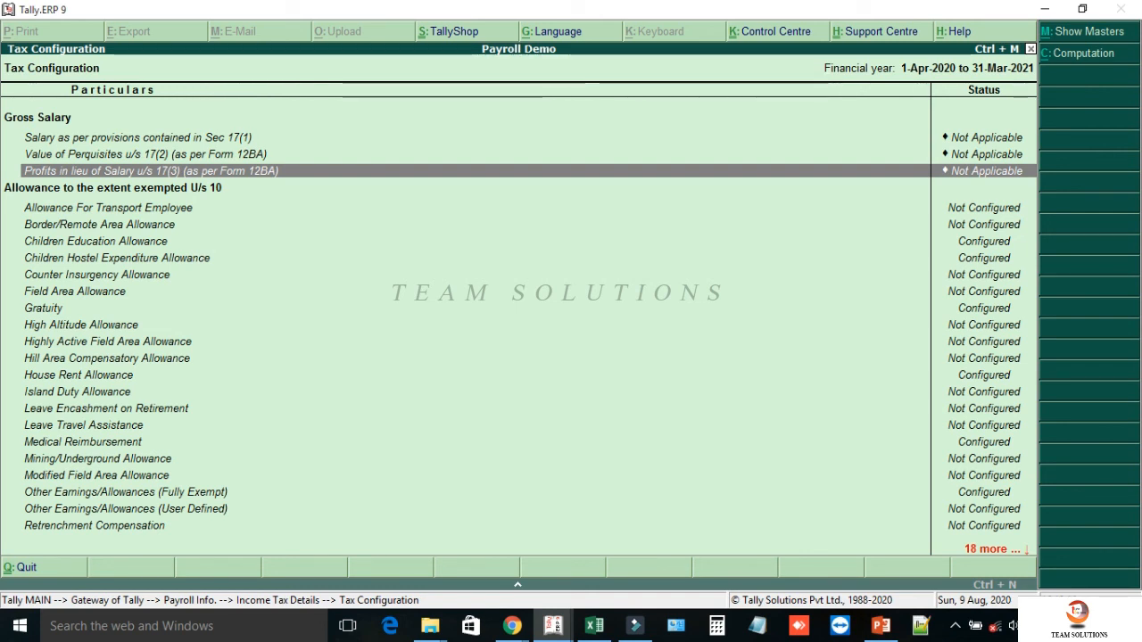
pyautogui.press('Return')
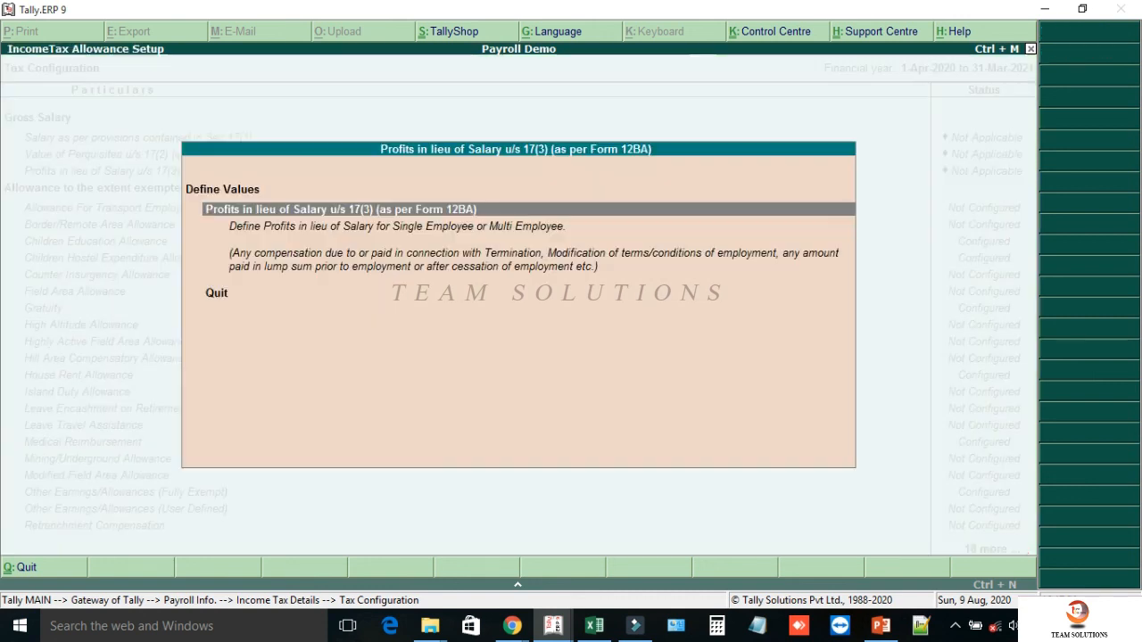
pyautogui.press('Return')
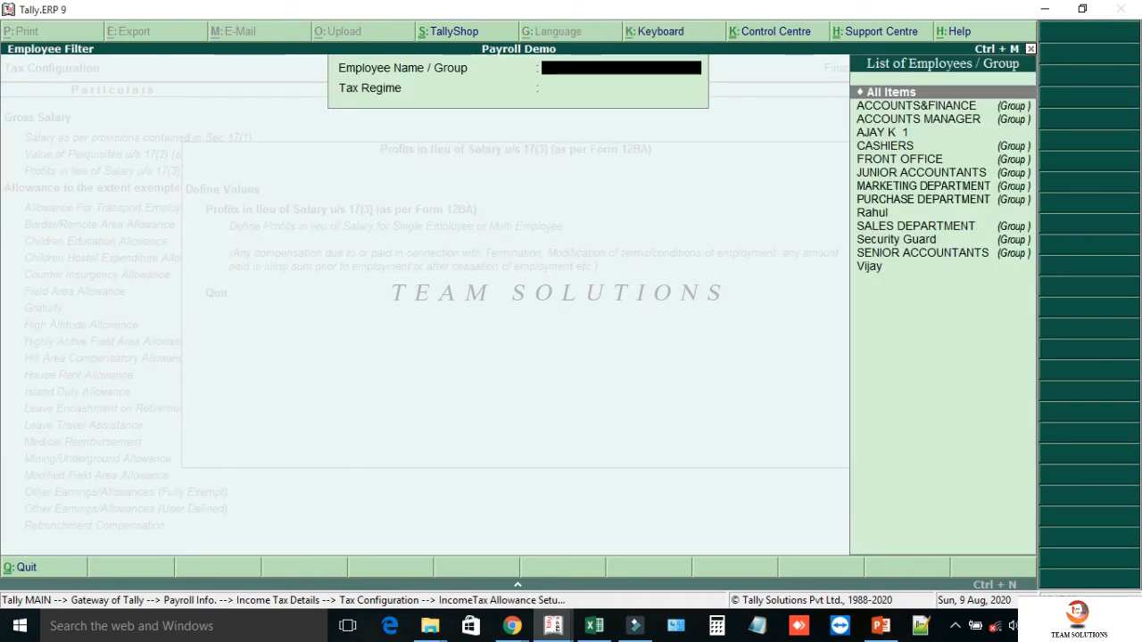
pyautogui.press('Down')
pyautogui.press('Down')
pyautogui.press('Down')
pyautogui.press('Return')
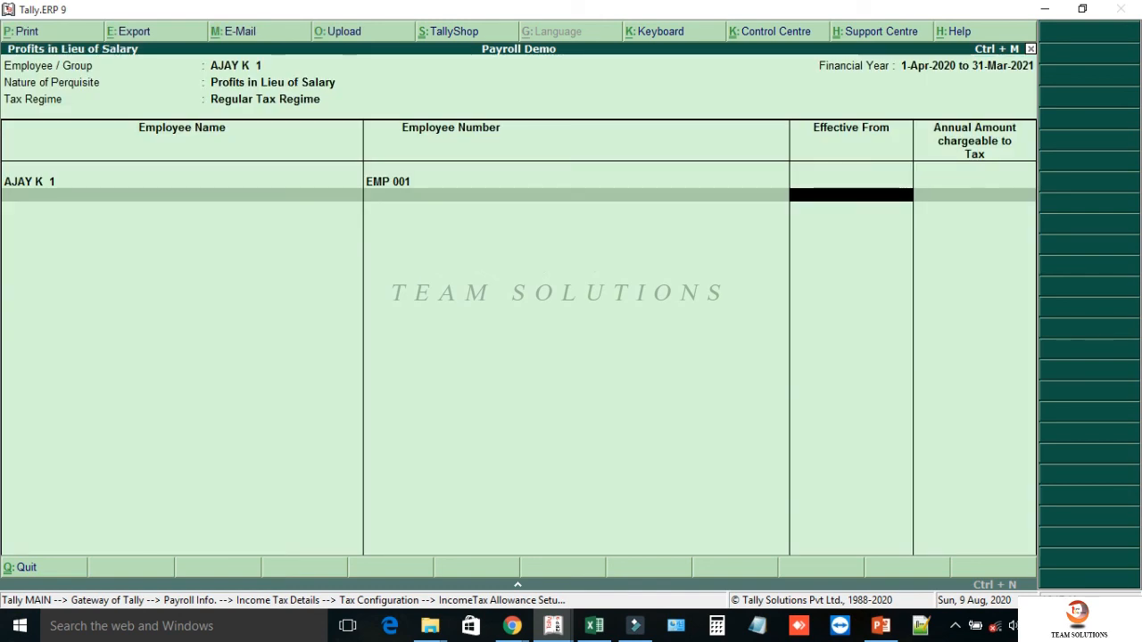
# Try an effective date of 1-4-2020 for profits in lieu of salary, and leave the form without saving.
pyautogui.write('1-4')
pyautogui.press('Return')
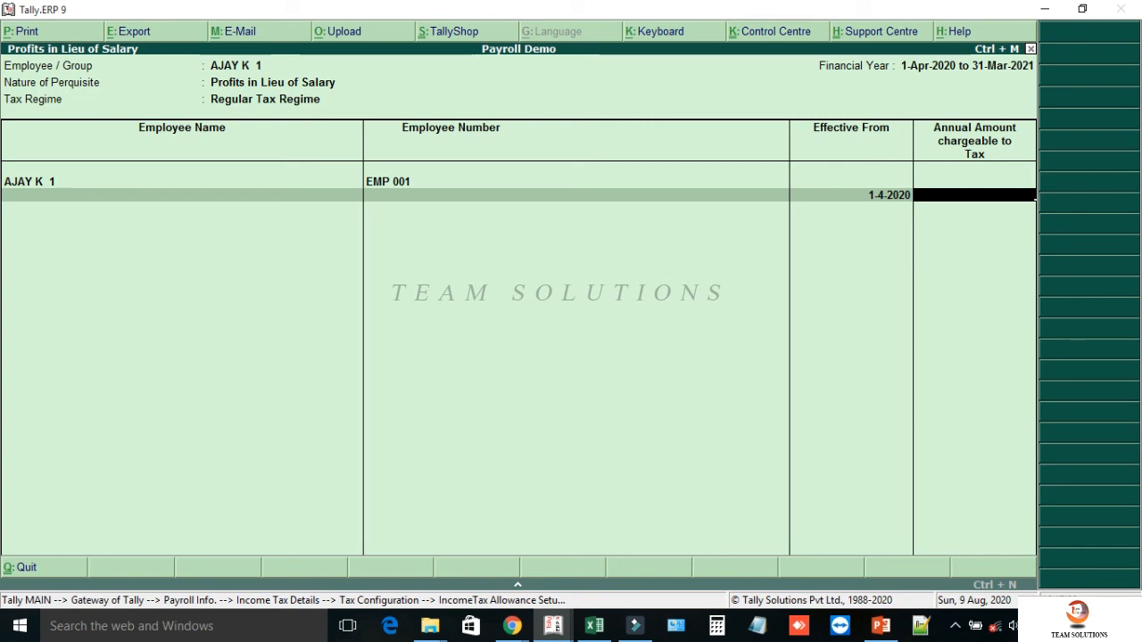
pyautogui.press('Escape')
pyautogui.press('y')
pyautogui.press('Escape')
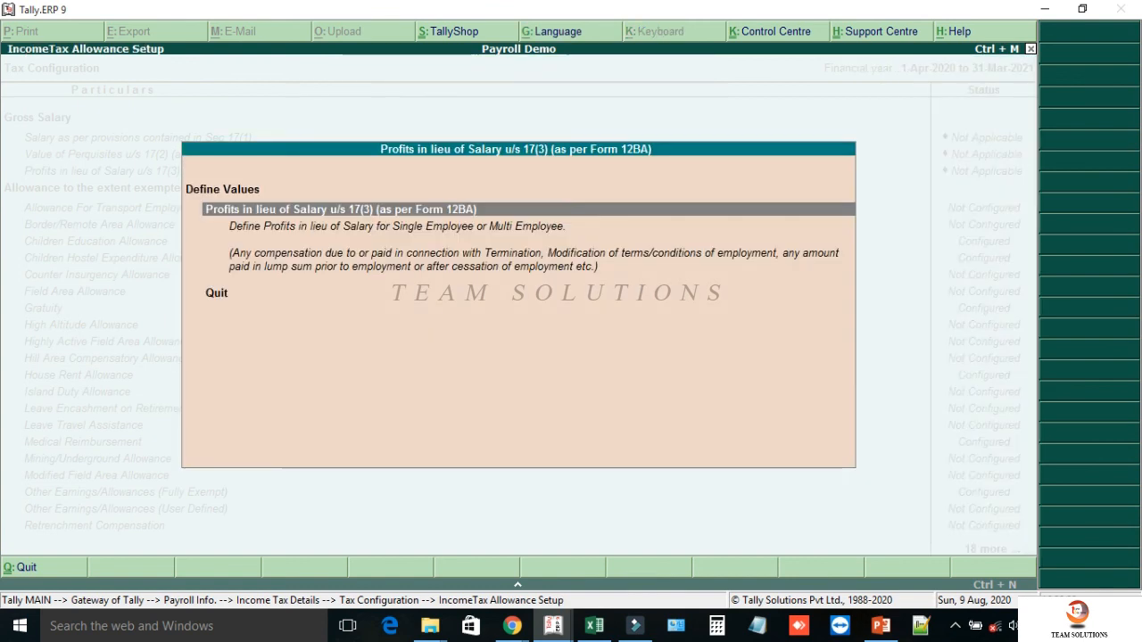
pyautogui.press('Escape')
# Review the allowances exempted U/s 10 and their configuration status, through to Voluntary Retirement Compensation.
pyautogui.press('Down')
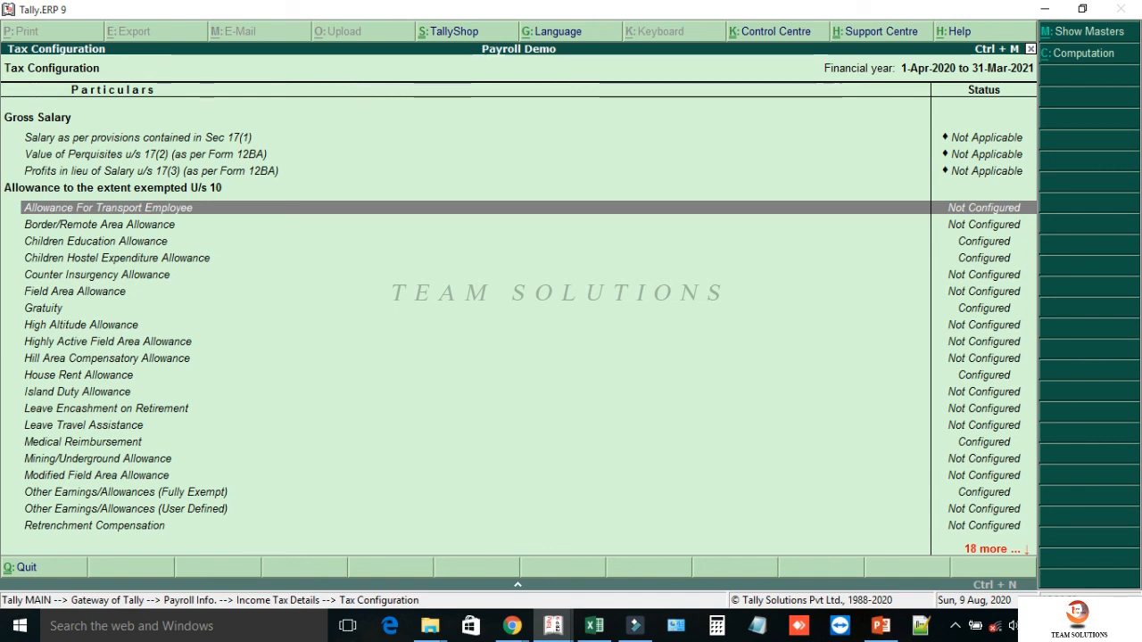
pyautogui.press('Down')
pyautogui.press('Down')
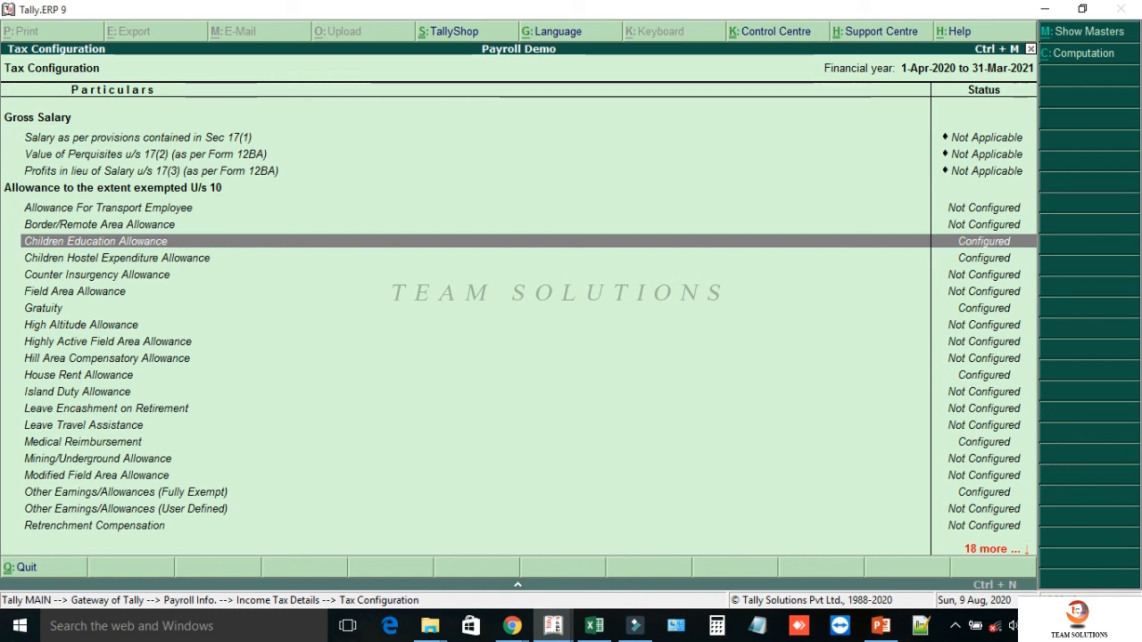
pyautogui.press('Up')
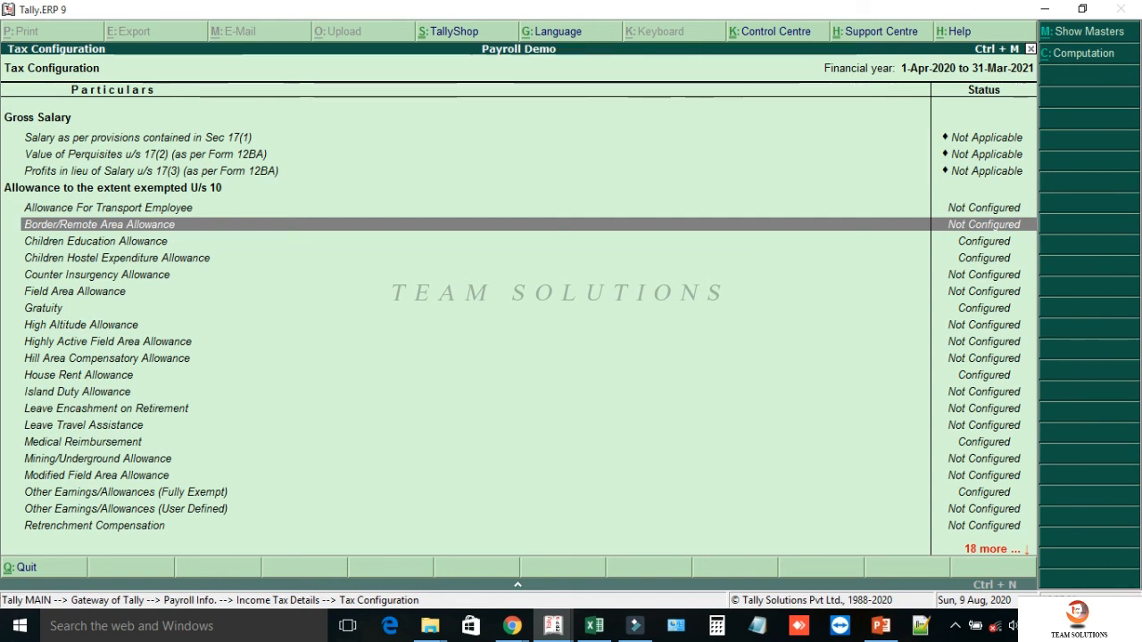
pyautogui.press('End')
pyautogui.press('Up')
pyautogui.press('Up')
pyautogui.press('Up')
pyautogui.press('Up')
pyautogui.press('Up')
pyautogui.press('Up')
pyautogui.press('Up')
pyautogui.press('Up')
pyautogui.press('Up')
pyautogui.press('Up')
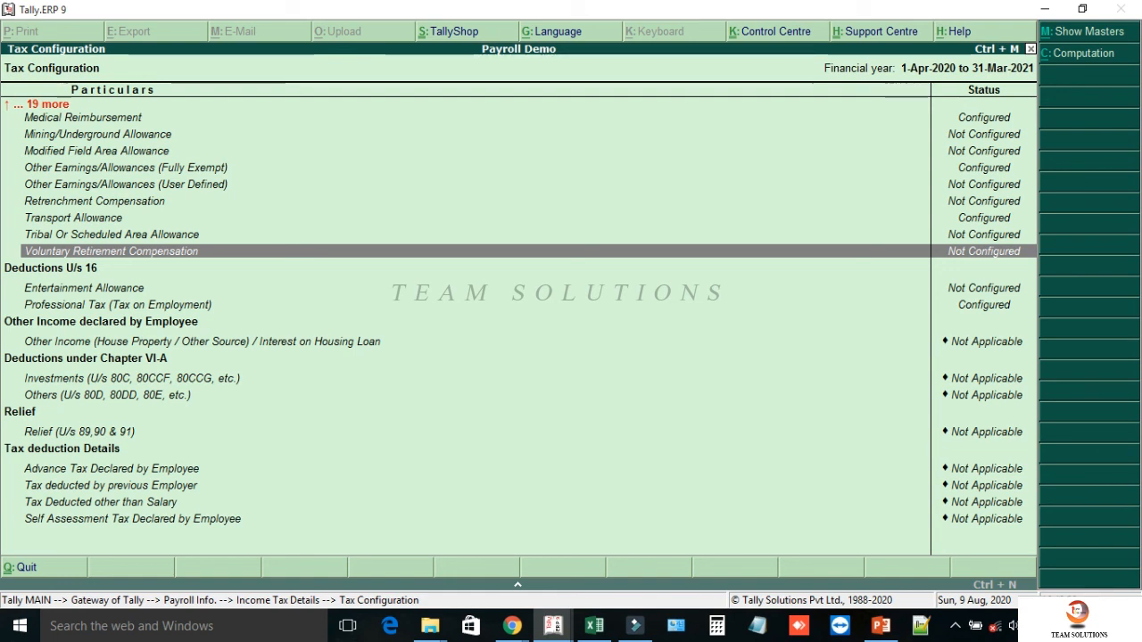
# View the other income and housing loan interest declaration for the Accounts Manager employee, and return to Tax Configuration.
pyautogui.press('Down')
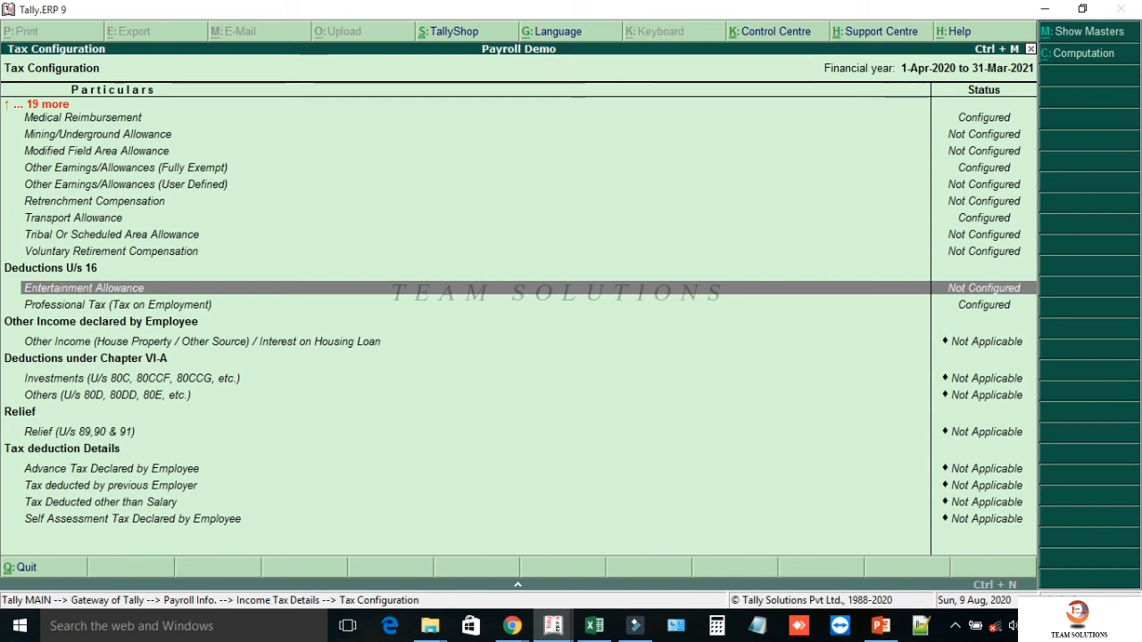
pyautogui.press('Down')
pyautogui.press('Down')
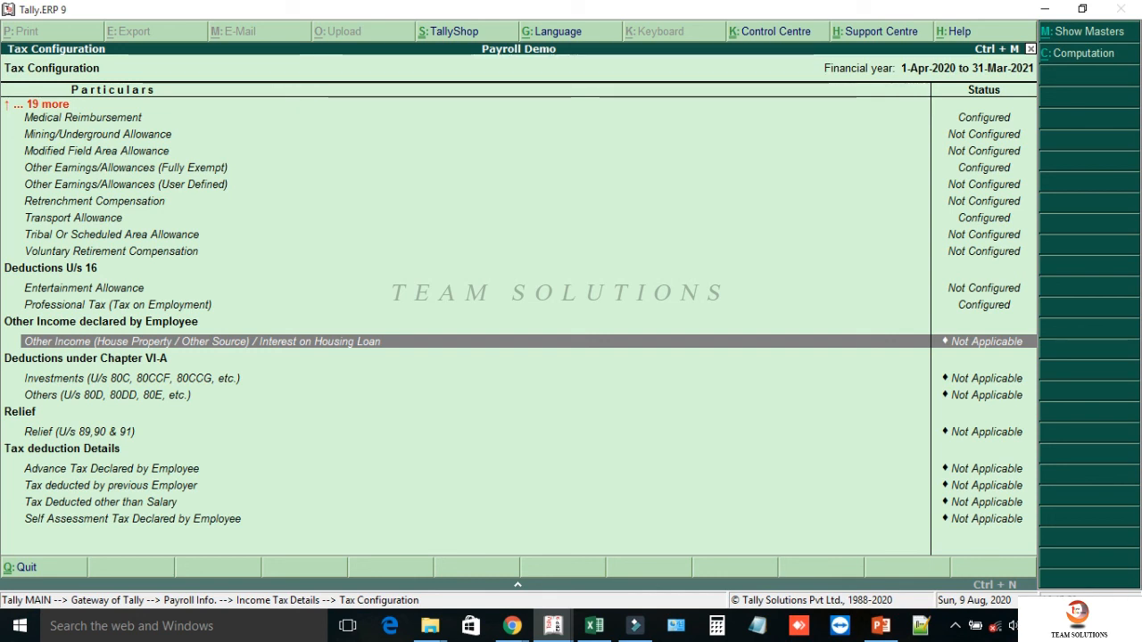
pyautogui.press('Return')
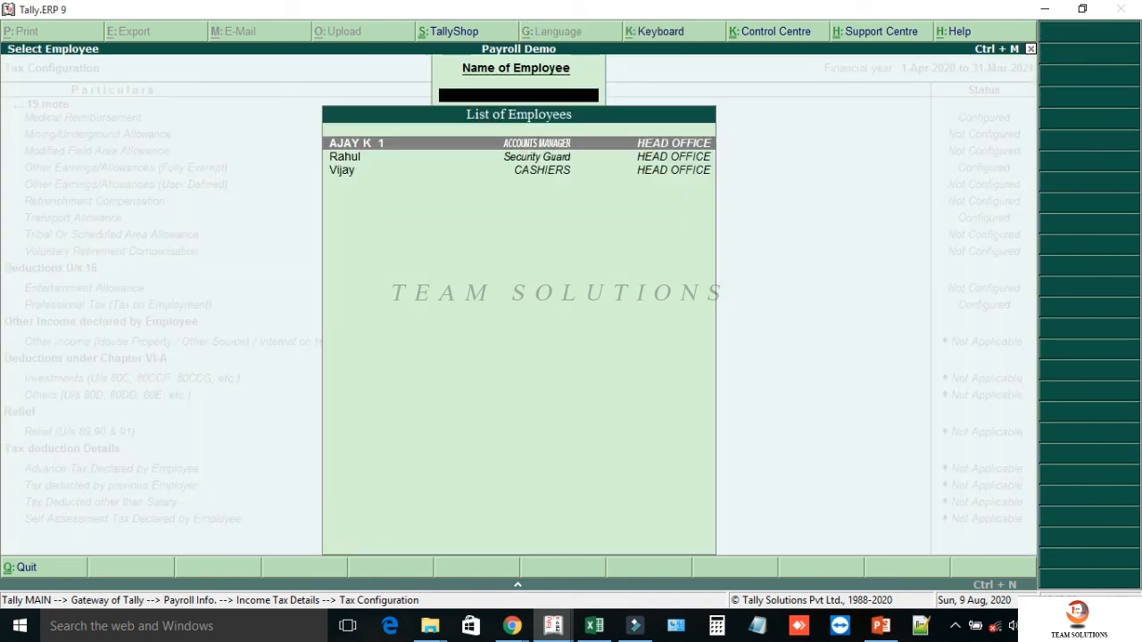
pyautogui.press('Return')
pyautogui.press('Escape')
pyautogui.press('y')
pyautogui.press('Escape')
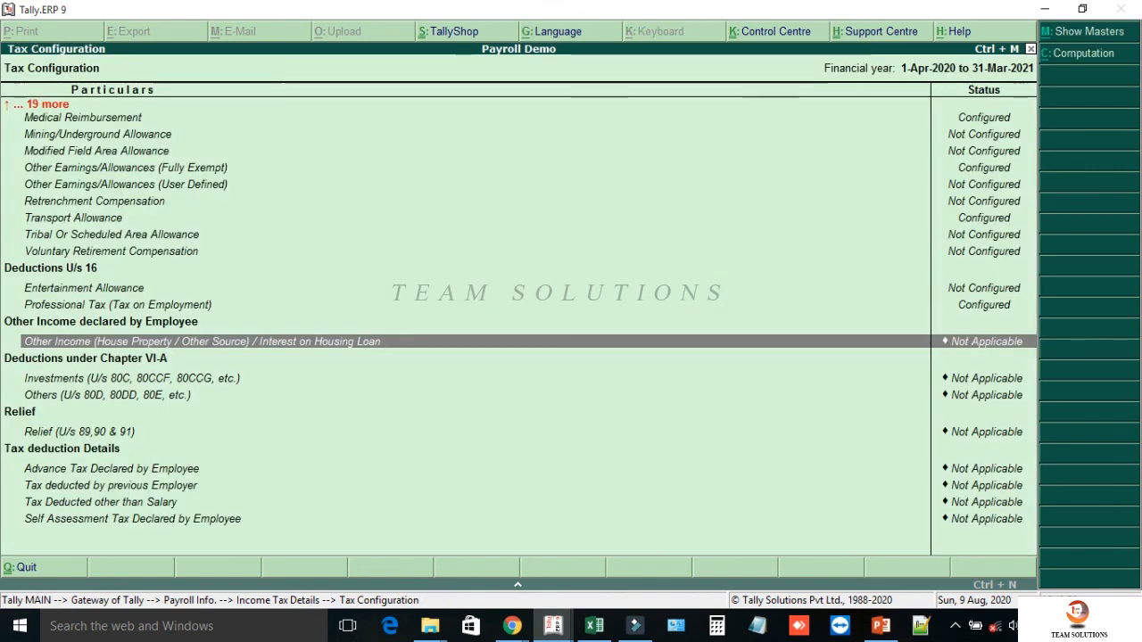
# Examine the Relief U/s 89 entry for the Accounts Manager employee, and leave the relief form without saving.
pyautogui.press('Down')
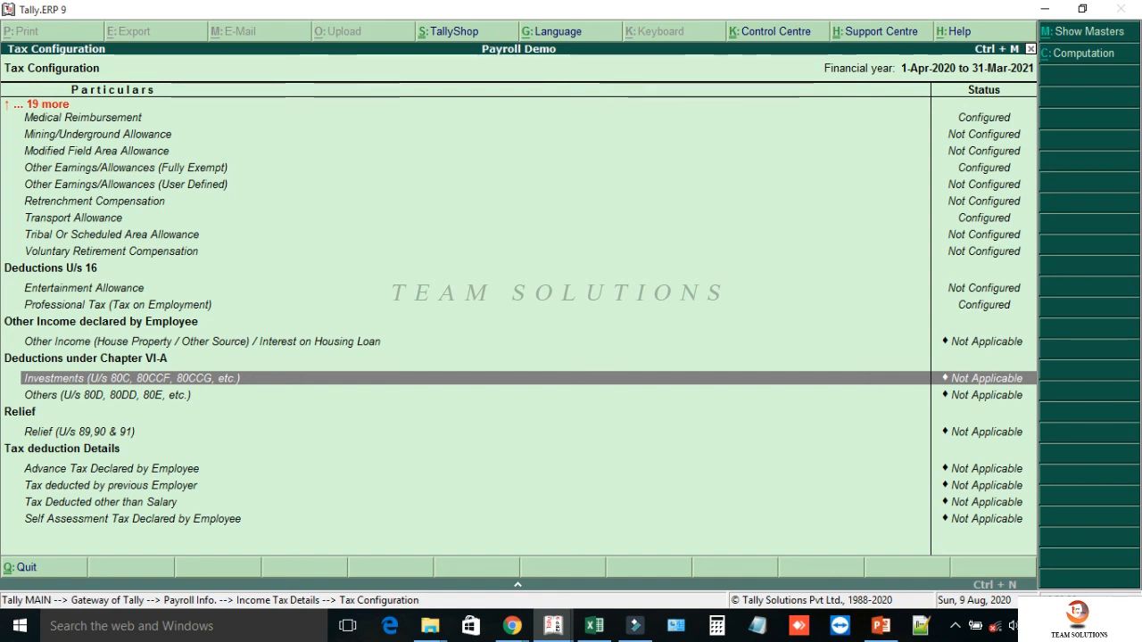
pyautogui.press('Down')
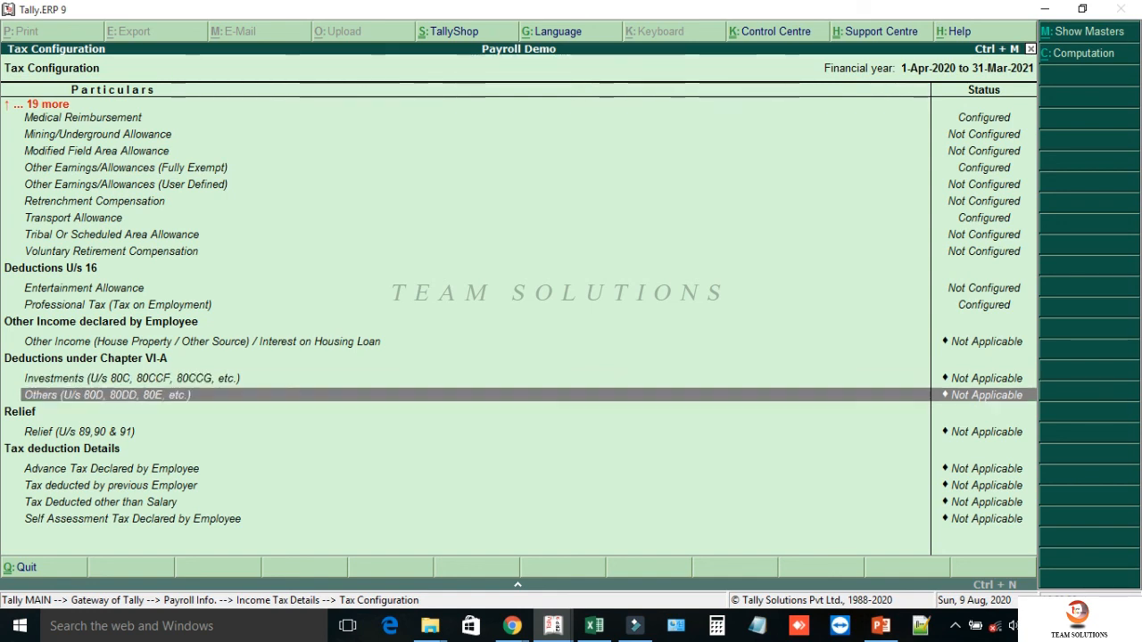
pyautogui.press('Down')
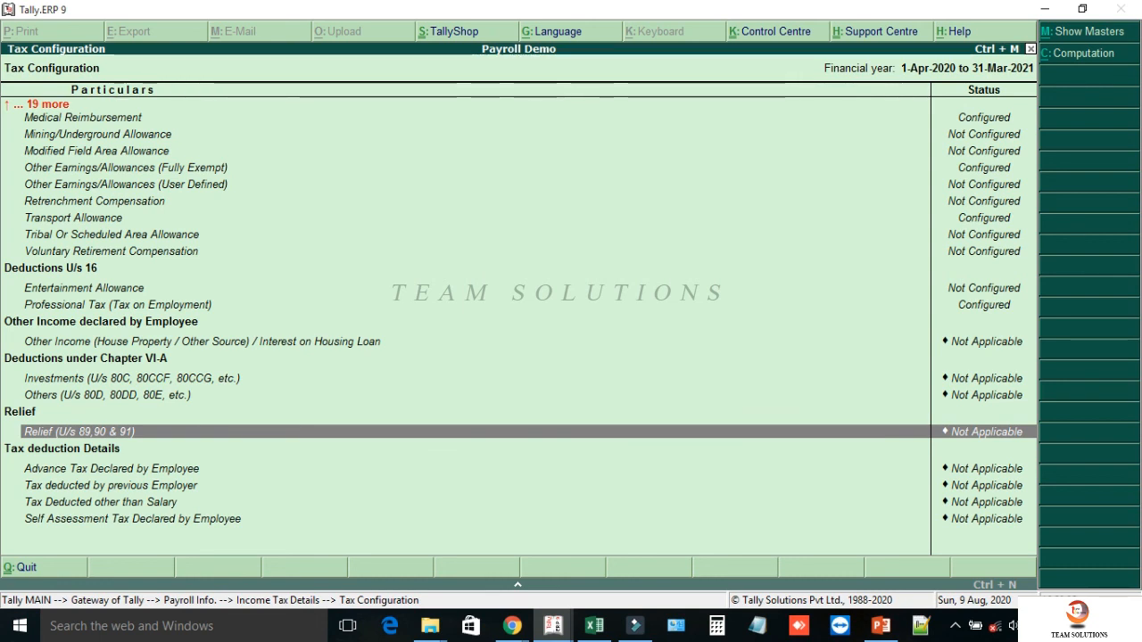
pyautogui.press('Return')
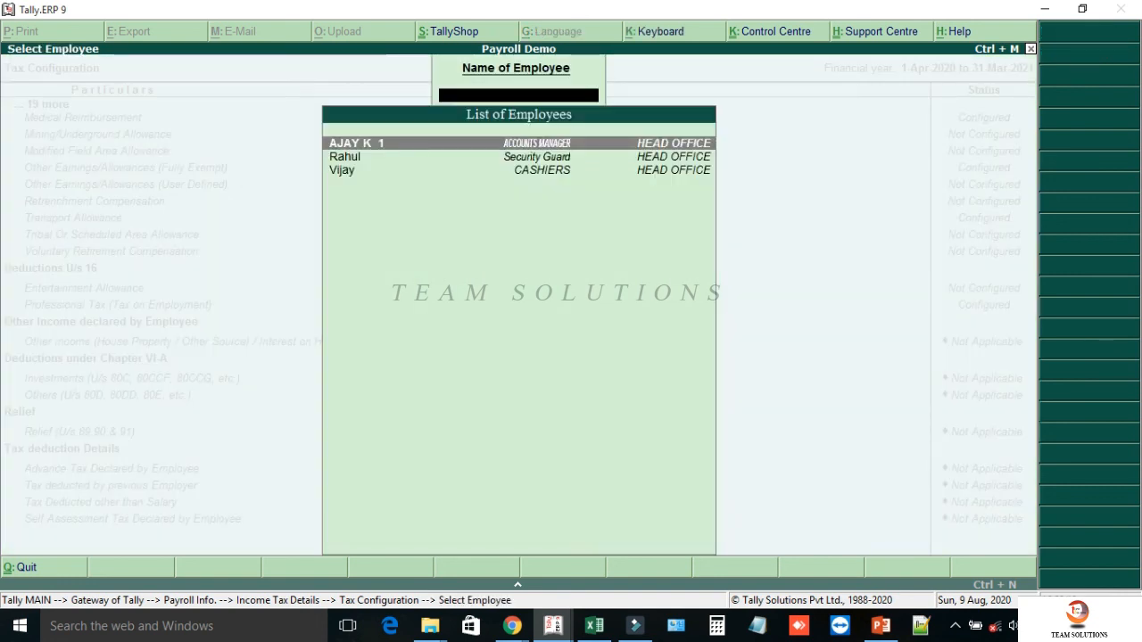
pyautogui.press('Return')
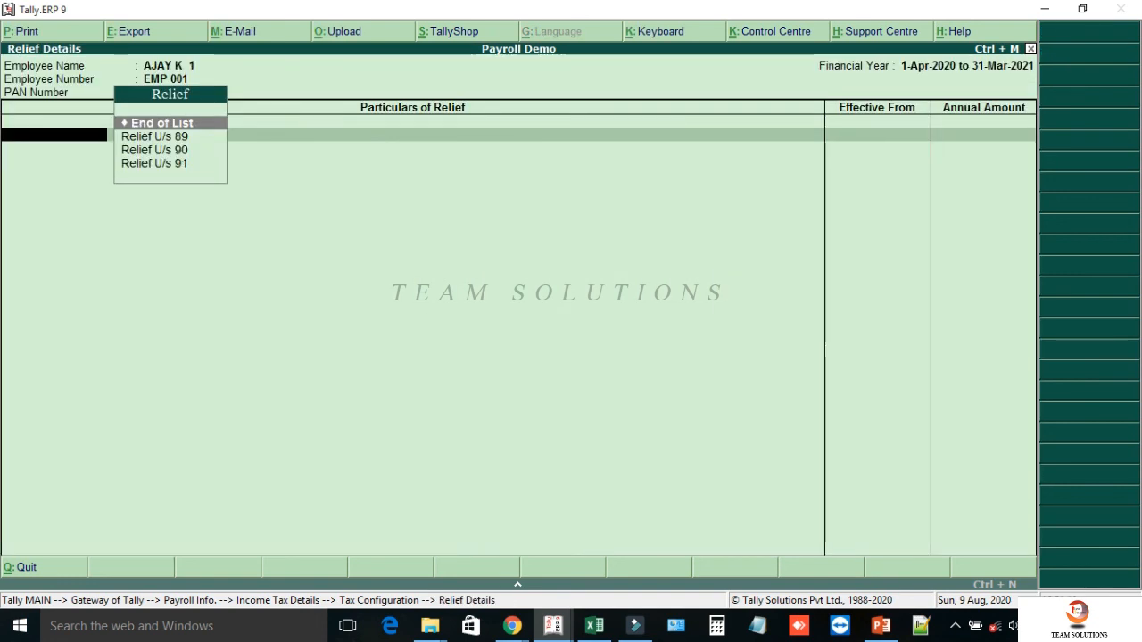
pyautogui.press('Down')
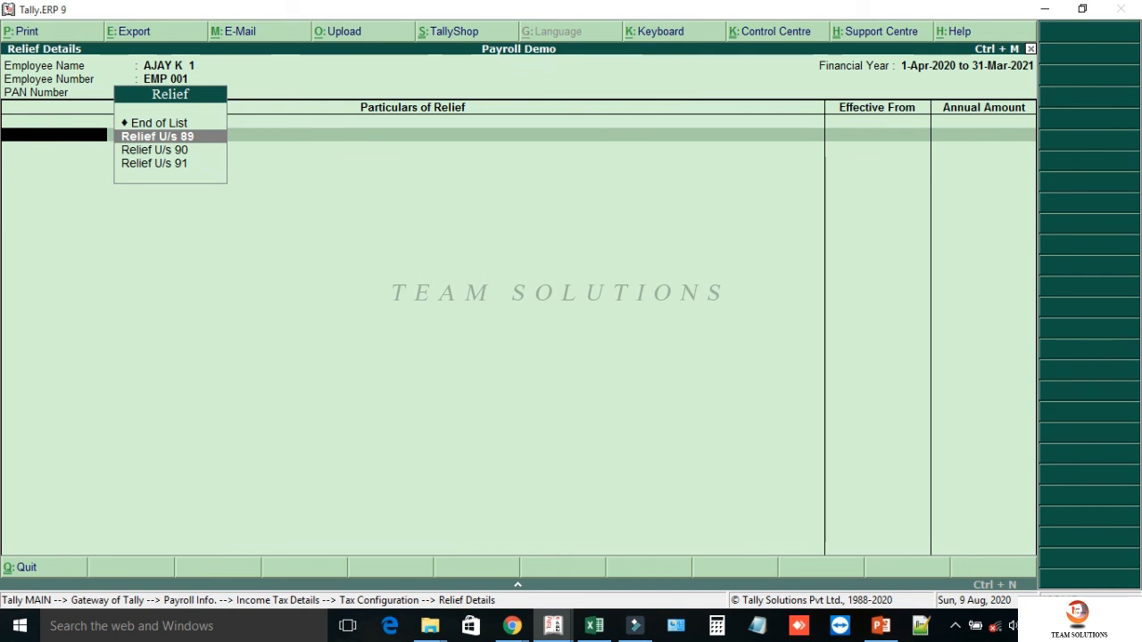
pyautogui.press('Return')
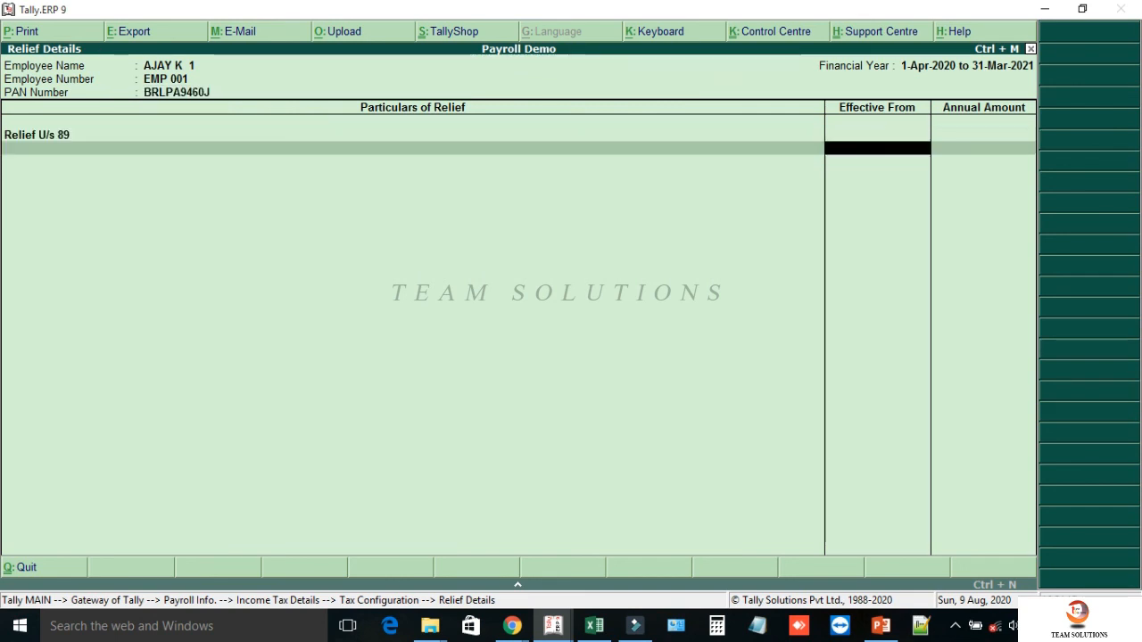
pyautogui.press('Escape')
pyautogui.press('y')
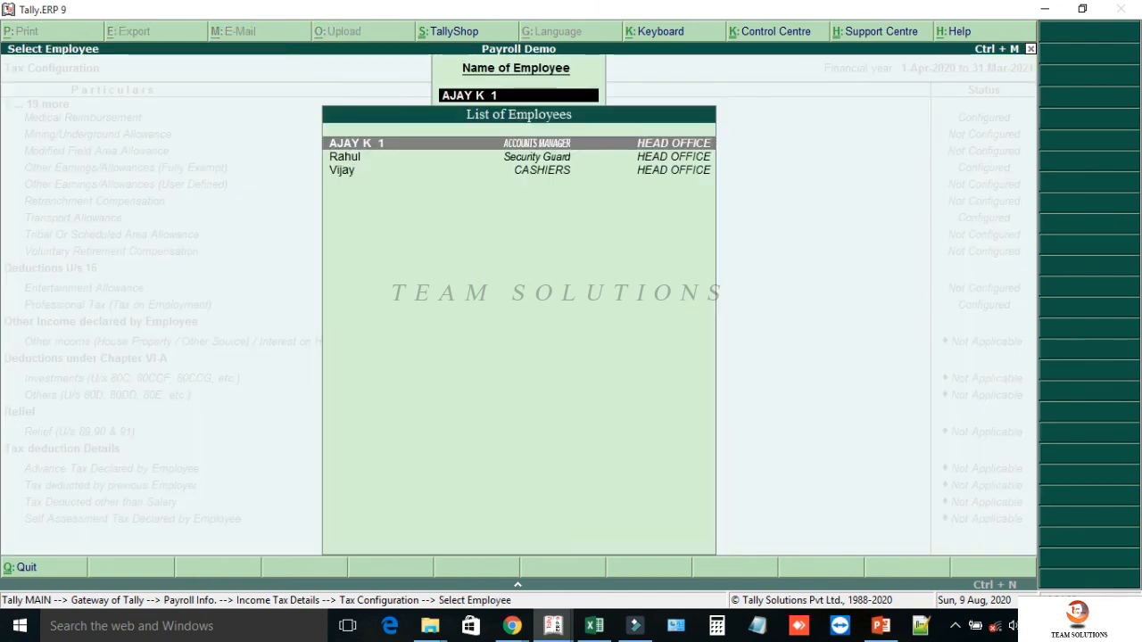
pyautogui.press('Escape')
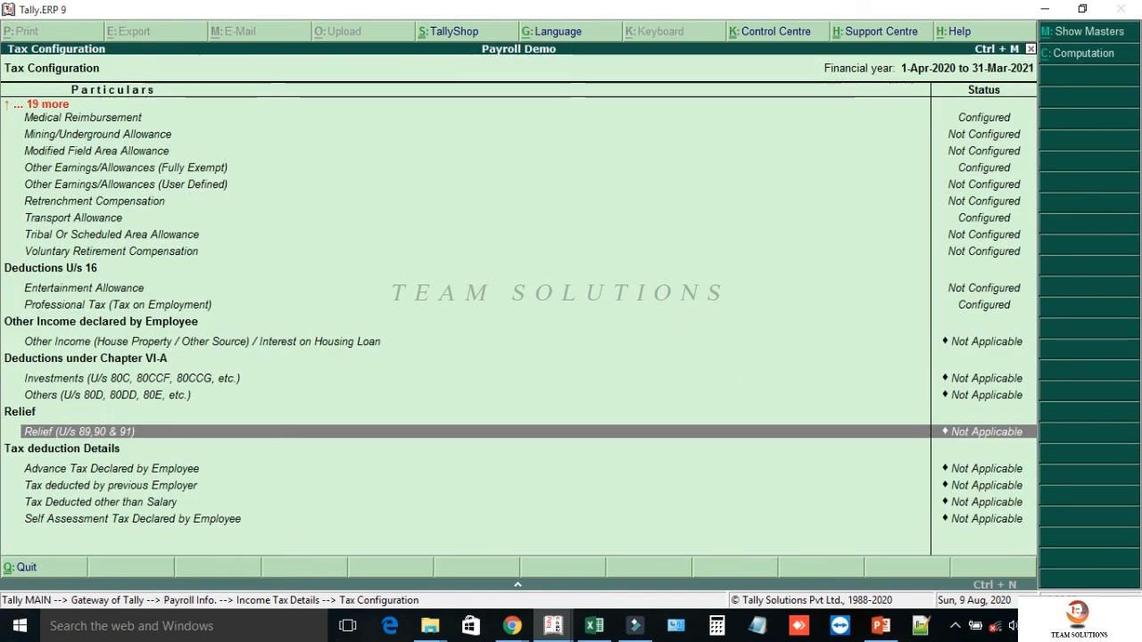
# View the Advance Tax Declared by Employee form for the Accounts Manager employee, and return to Tax Configuration.
pyautogui.press('Down')
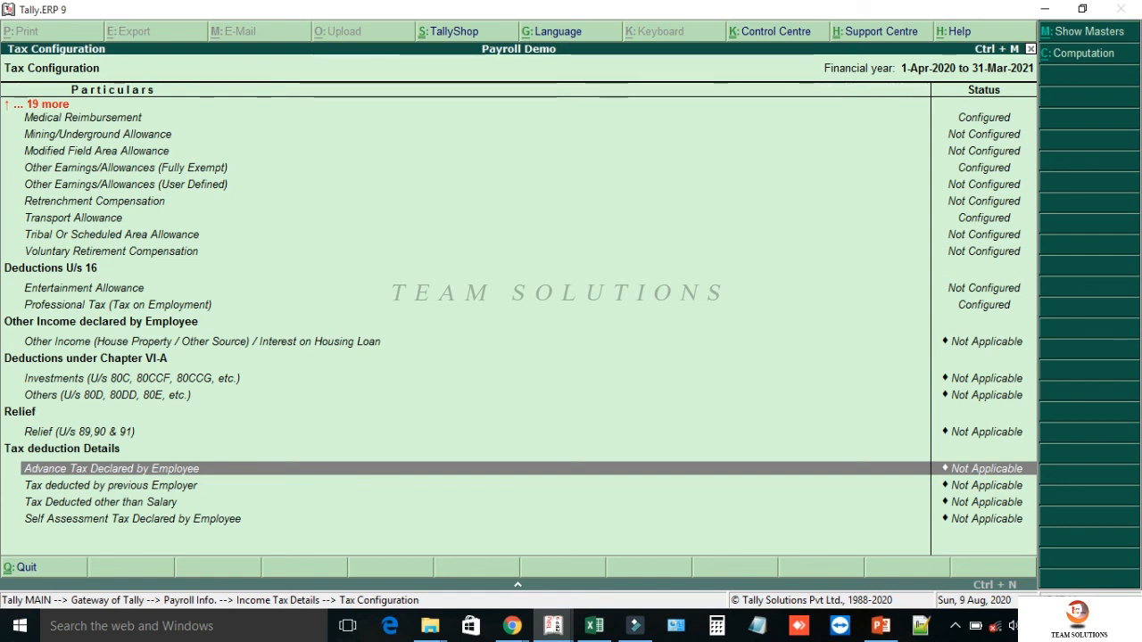
pyautogui.press('Return')
pyautogui.press('Return')
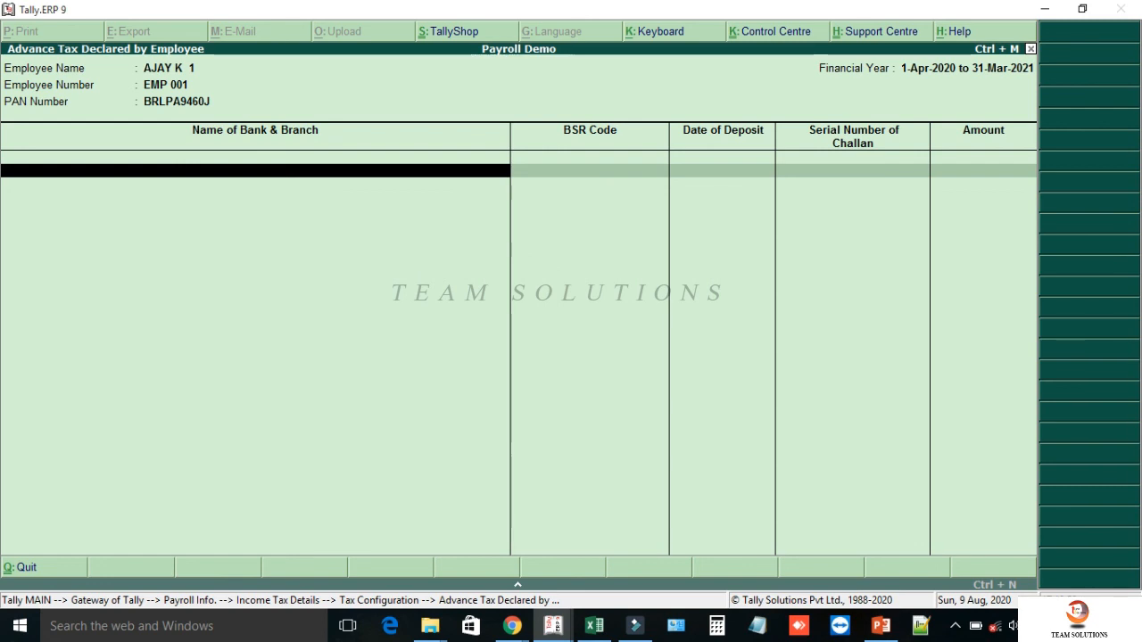
pyautogui.press('Escape')
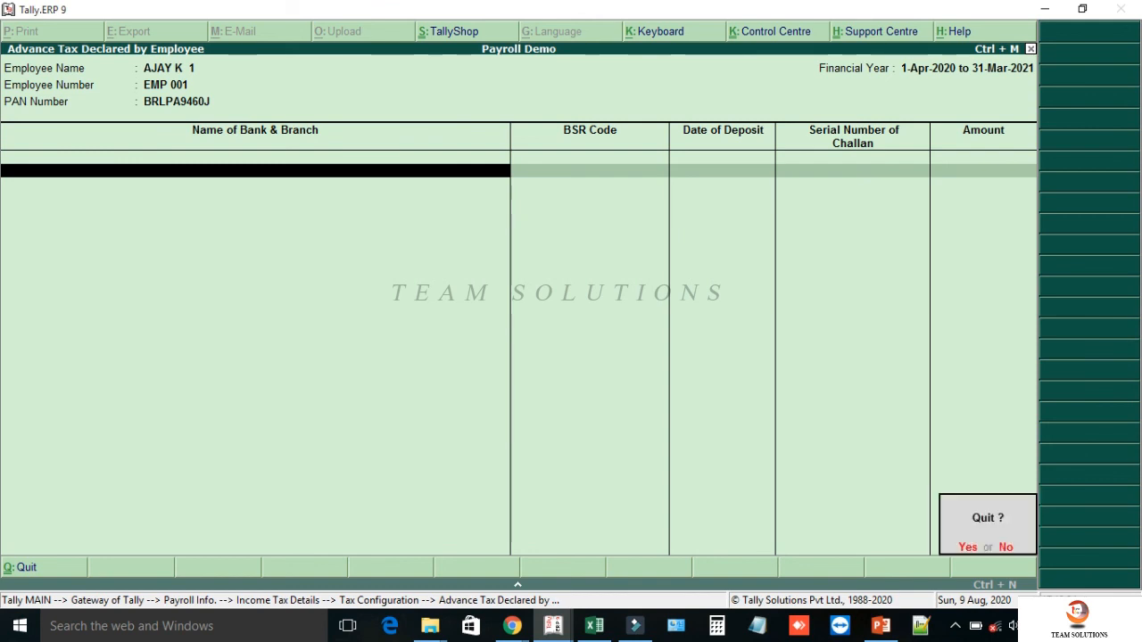
pyautogui.press('Return')
pyautogui.press('Escape')
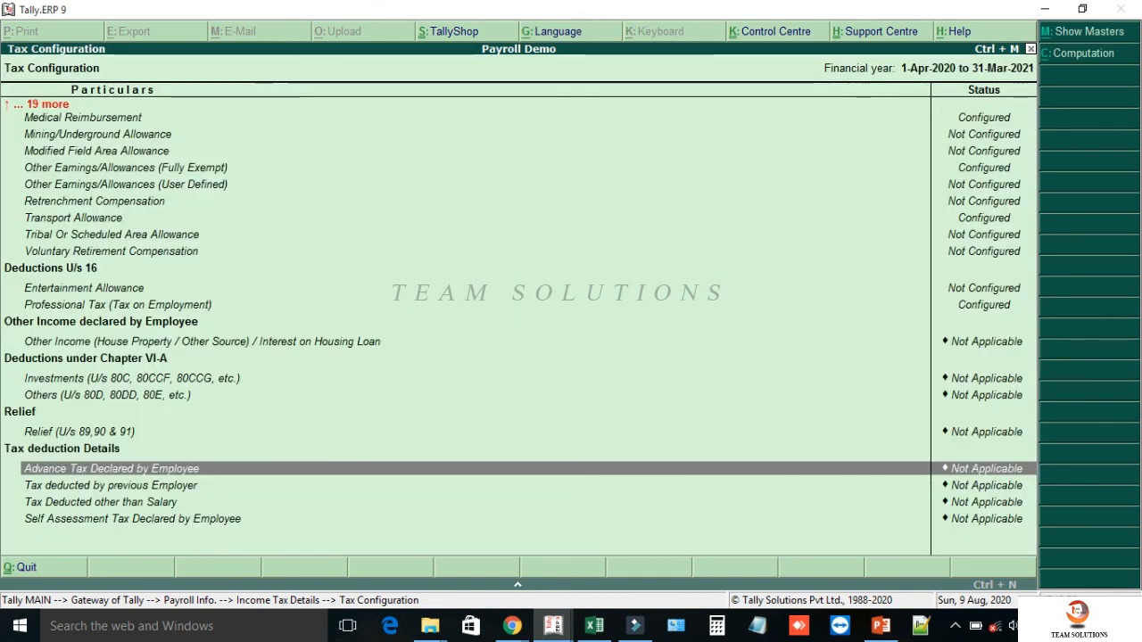
# View the Tax Deducted other than Salary form for the Accounts Manager employee, and return to Tax Configuration.
pyautogui.press('Down')
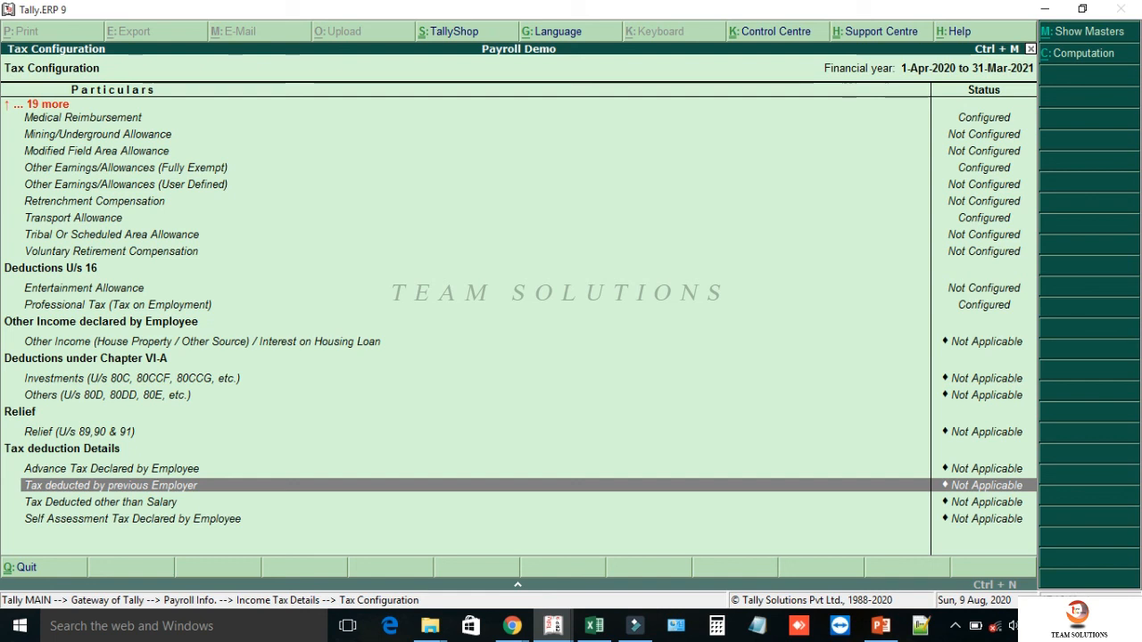
pyautogui.press('Down')
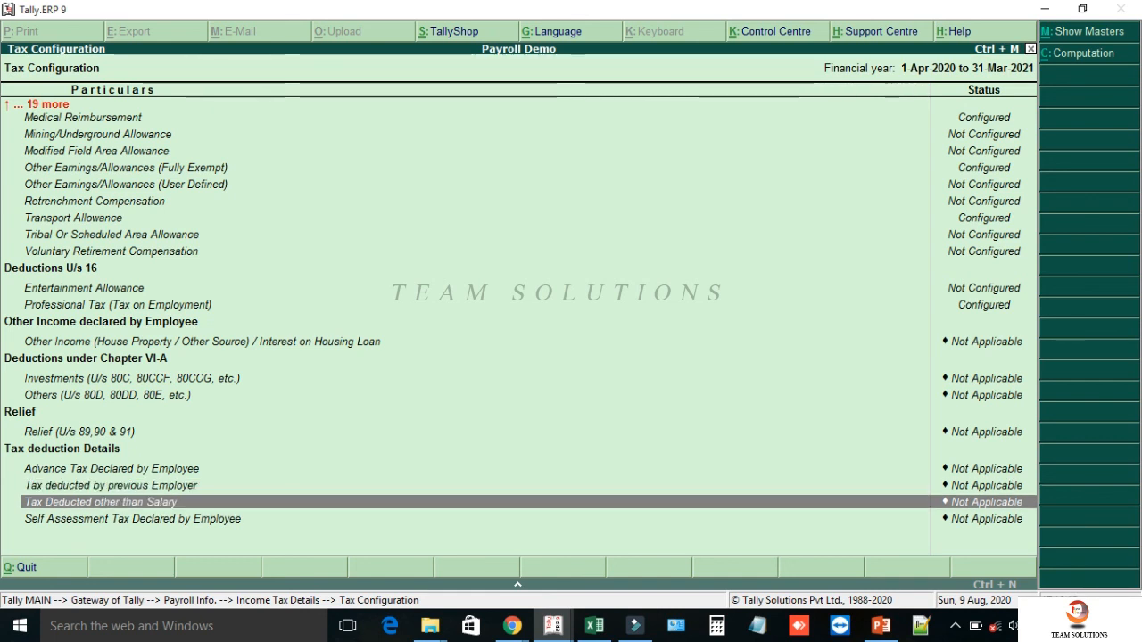
pyautogui.press('Return')
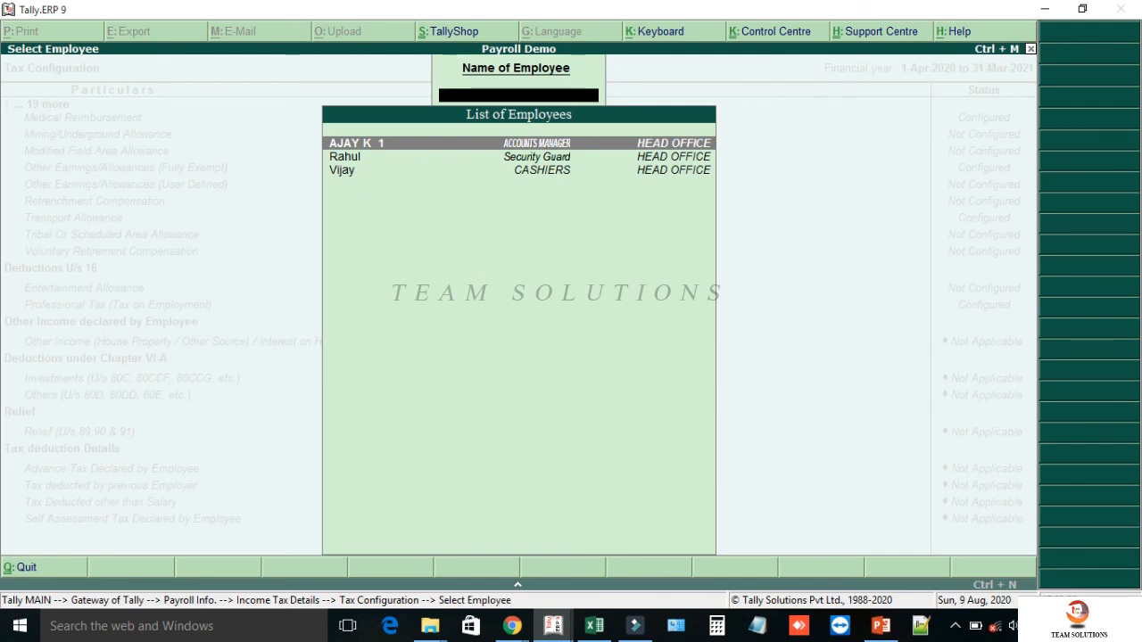
pyautogui.press('Return')
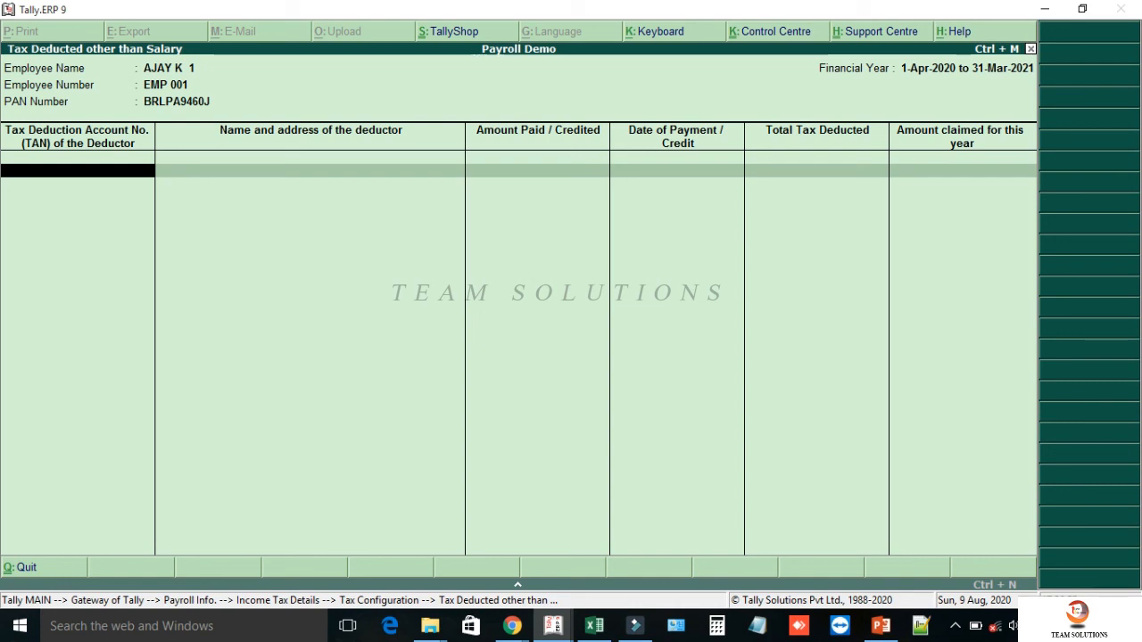
pyautogui.press('Escape')
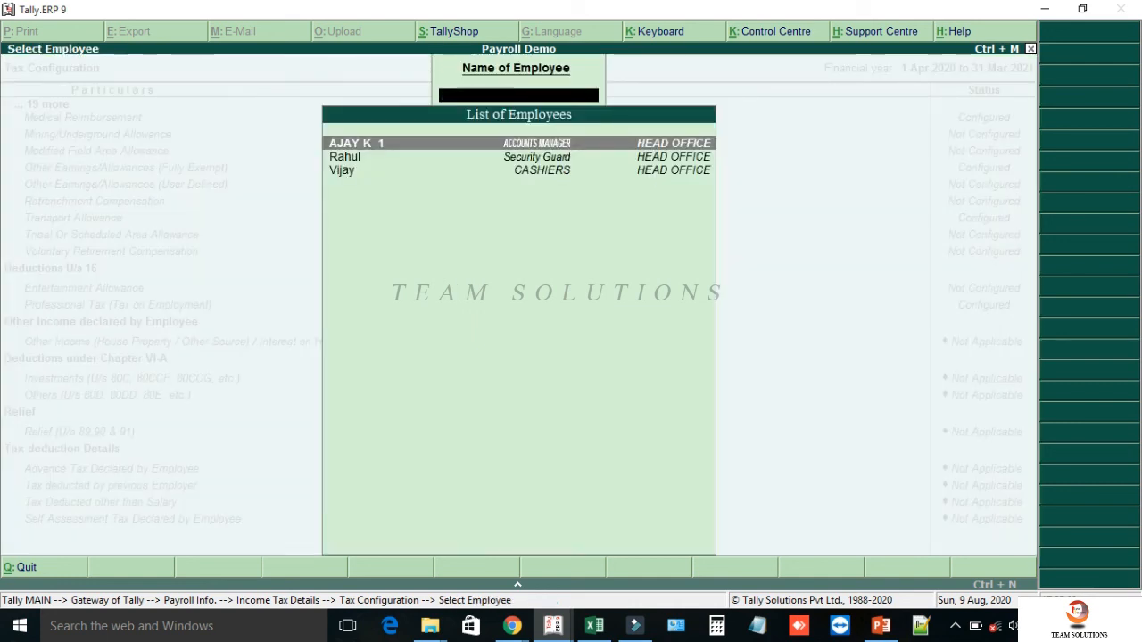
pyautogui.press('Escape')
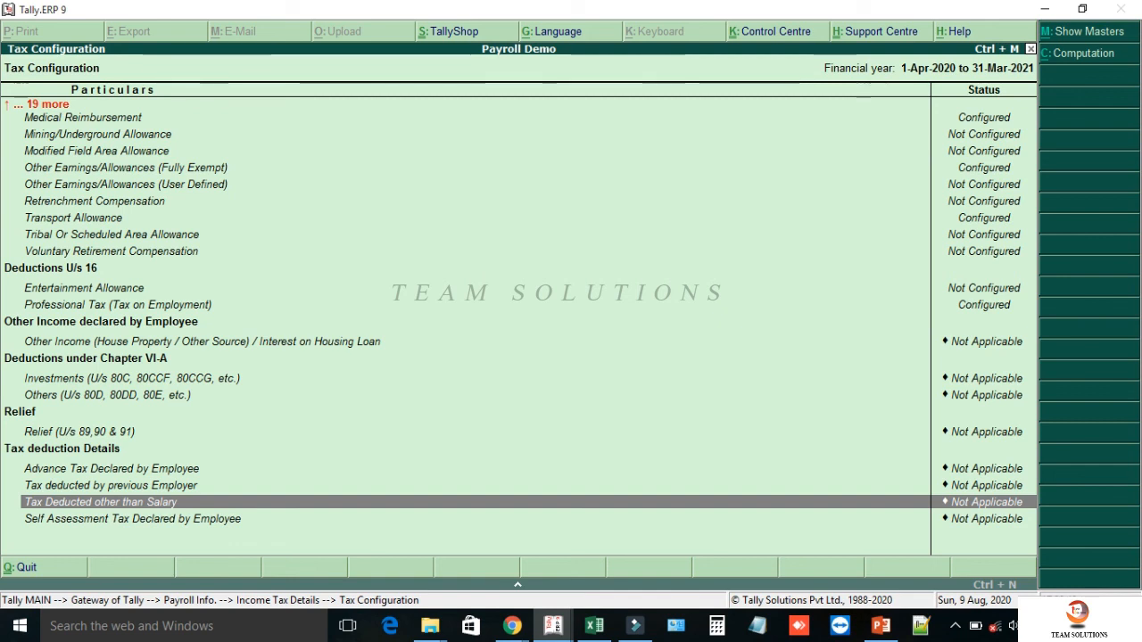
# View the Self Assessment Tax Declared by Employee form for the Accounts Manager employee, and leave Tax Configuration.
pyautogui.press('Down')
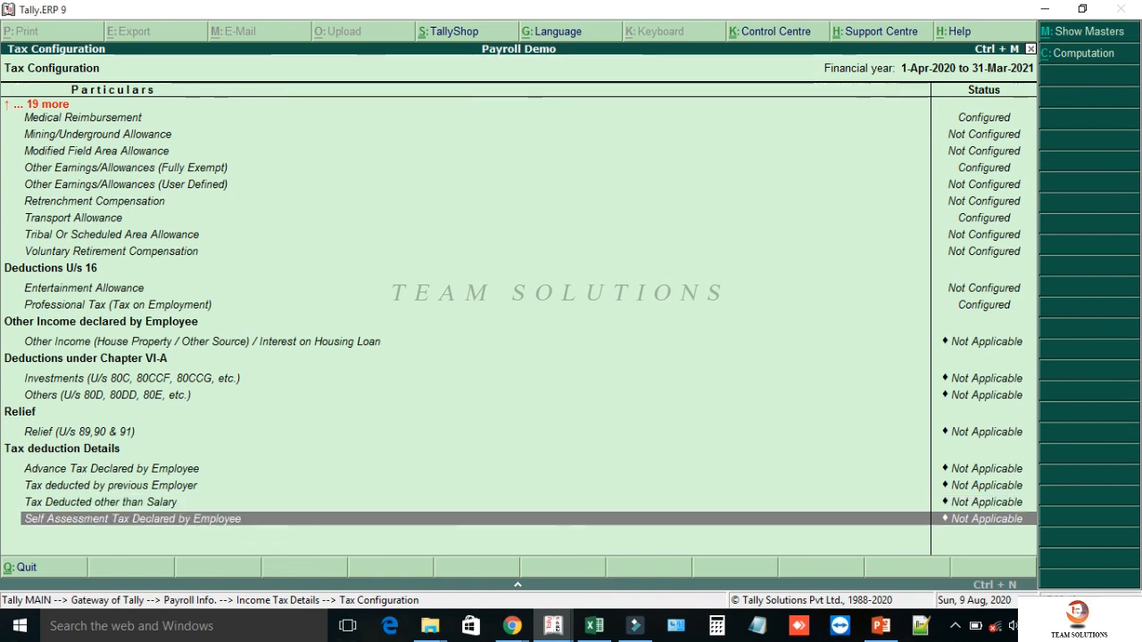
pyautogui.press('Return')
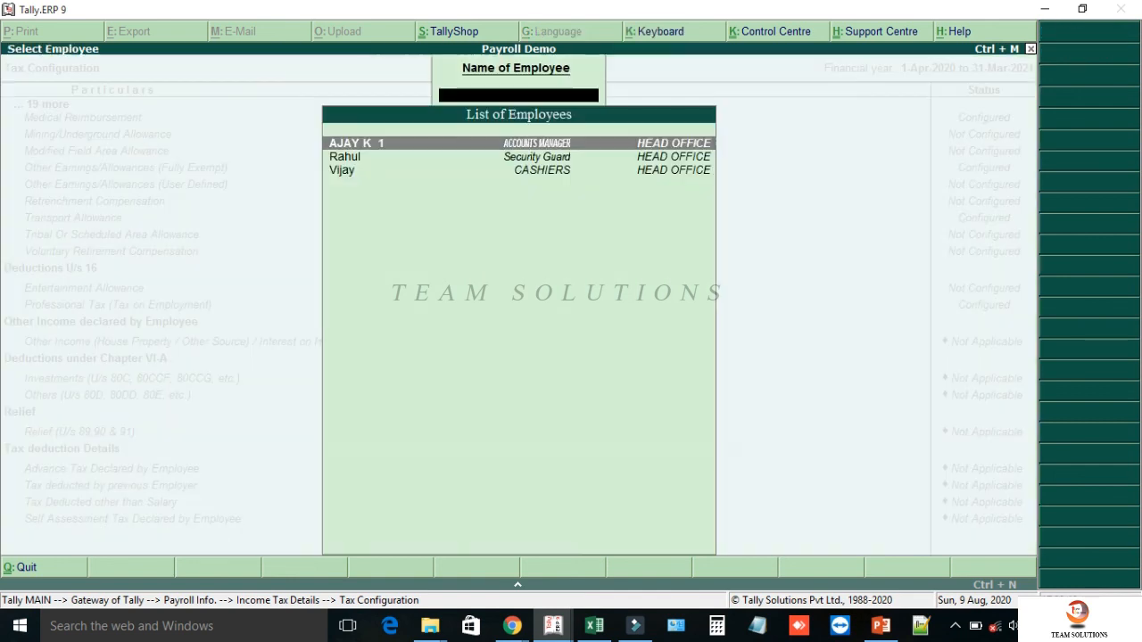
pyautogui.press('Return')
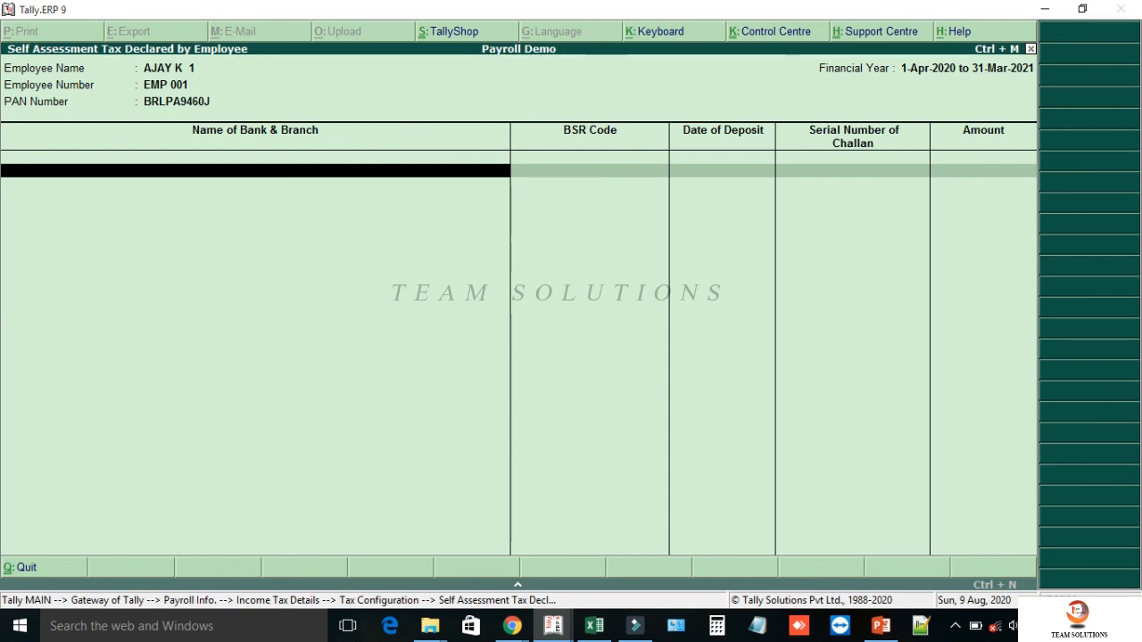
pyautogui.press('Escape')
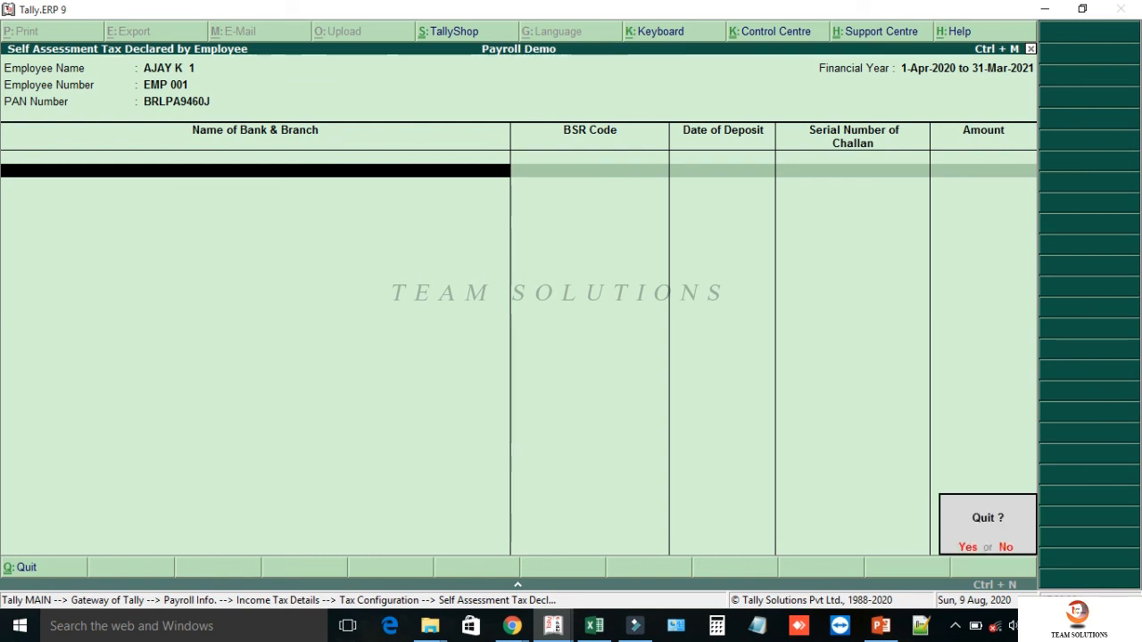
pyautogui.press('y')
pyautogui.press('Escape')
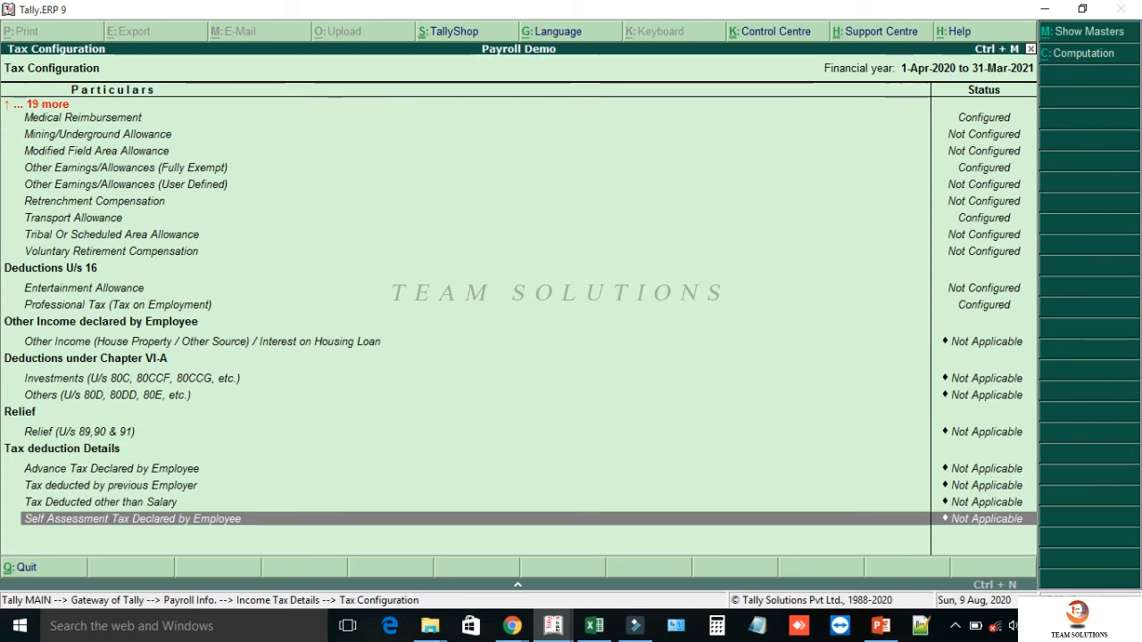
pyautogui.press('Escape')
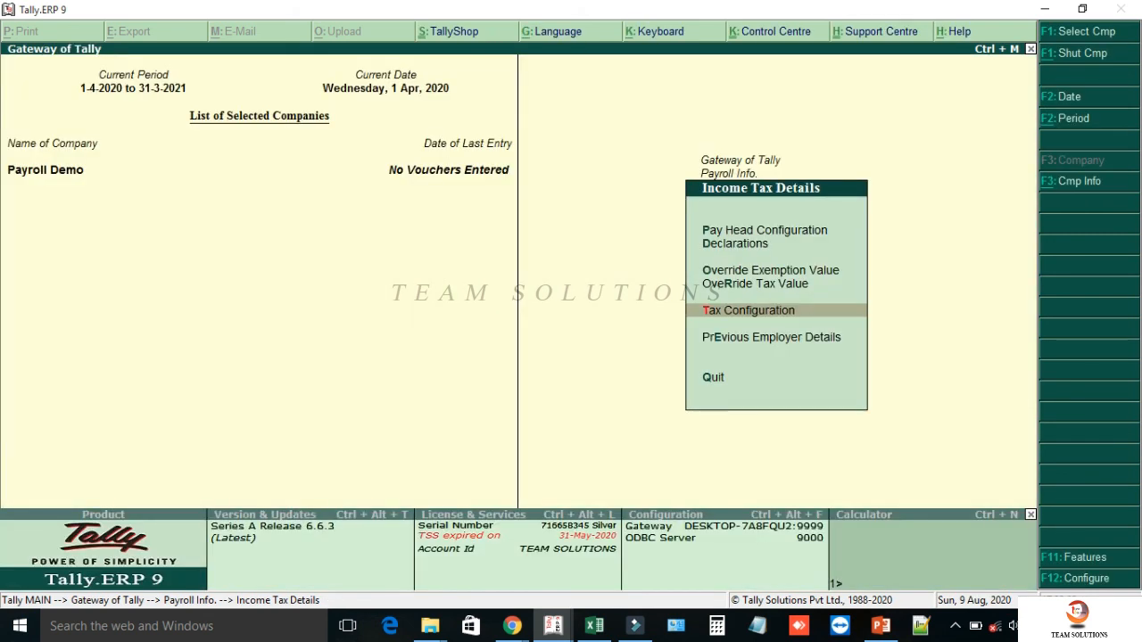
# Open the Previous Employer Income/Exemption Details for the Accounts Manager employee.
pyautogui.press('Down')
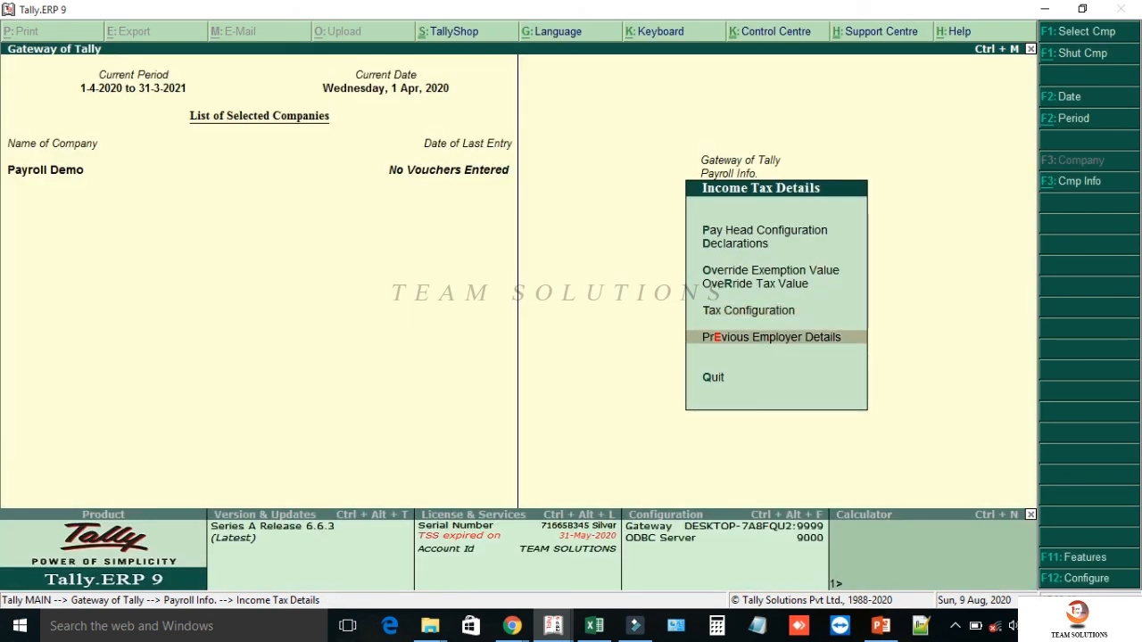
pyautogui.press('Return')
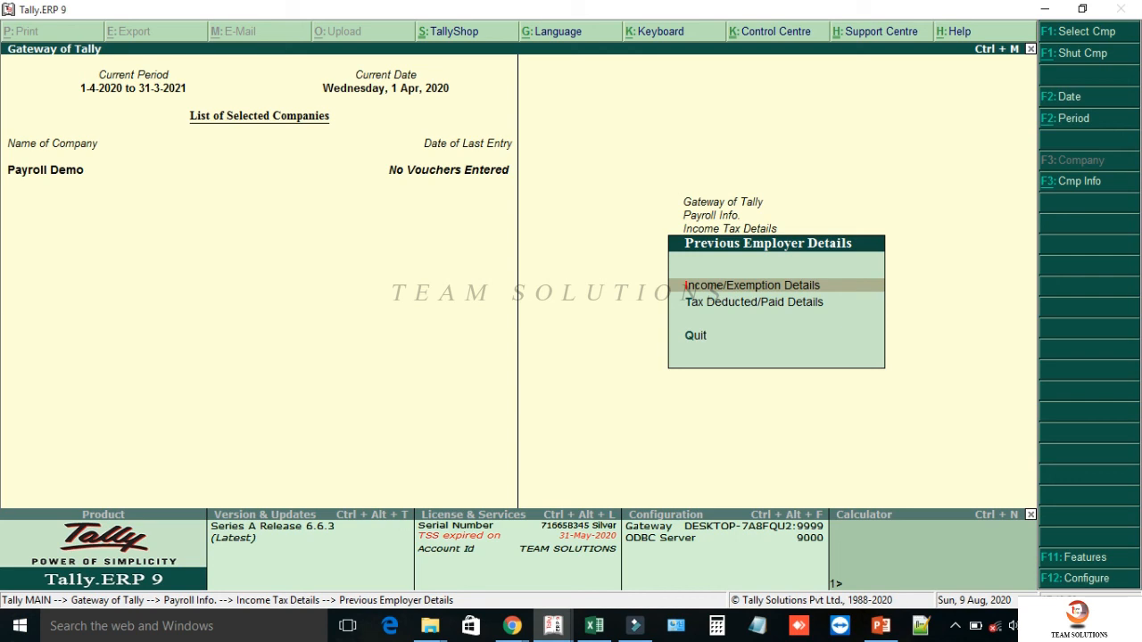
pyautogui.press('Return')
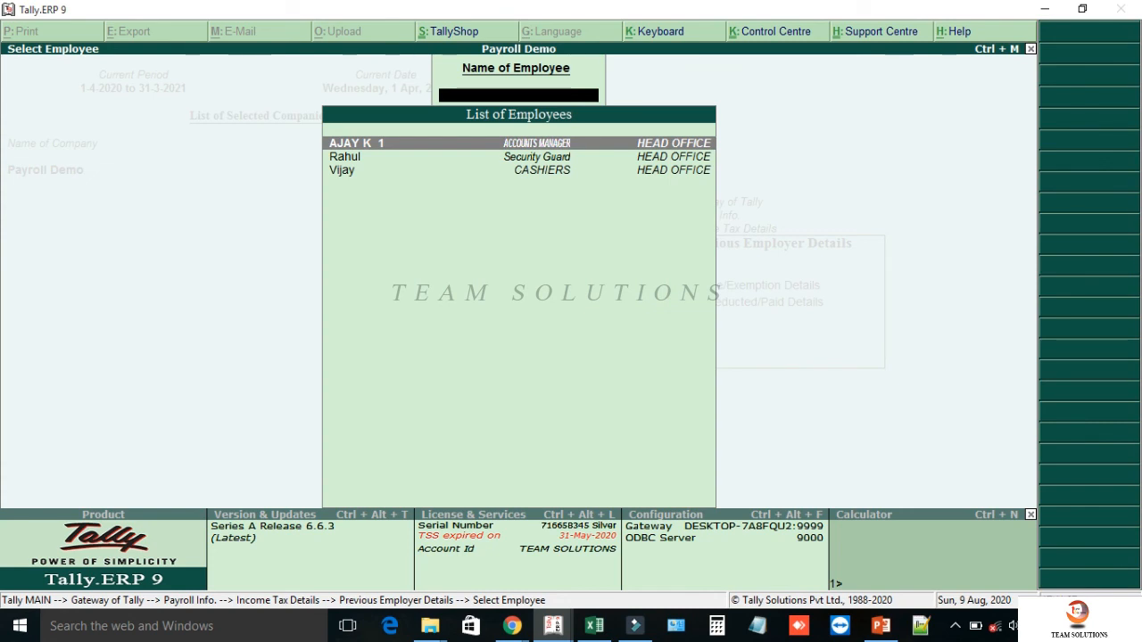
pyautogui.press('Return')
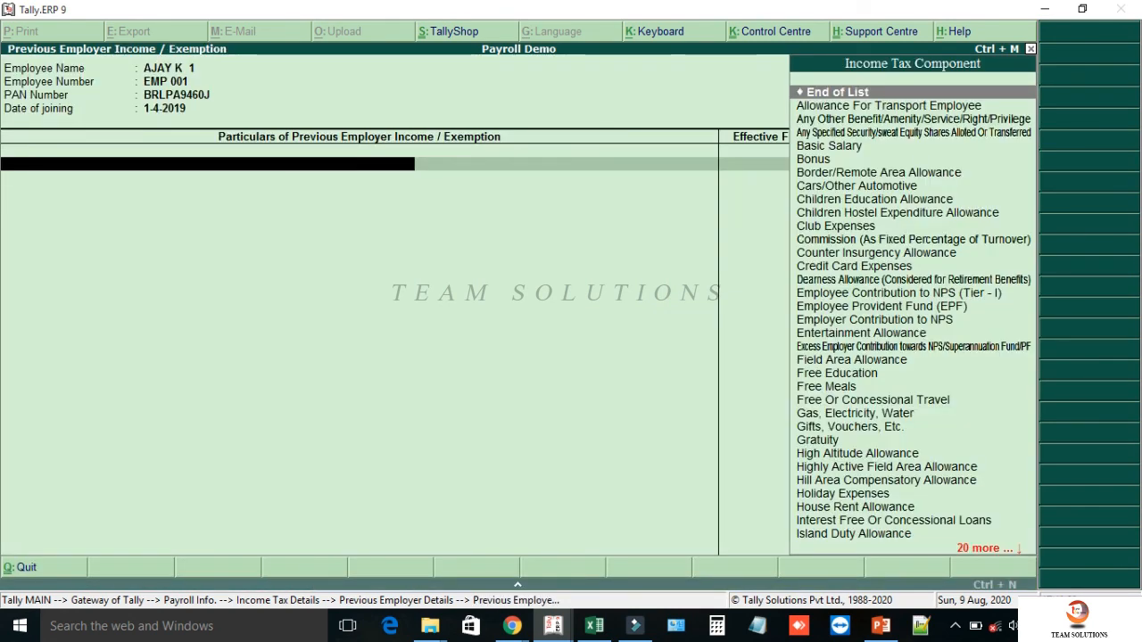
# Add Basic Salary to the previous employer income, effective from 1-4-2020 with an income amount of 15,000.
pyautogui.press('Down')
pyautogui.press('Down')
pyautogui.press('Down')
pyautogui.press('Down')
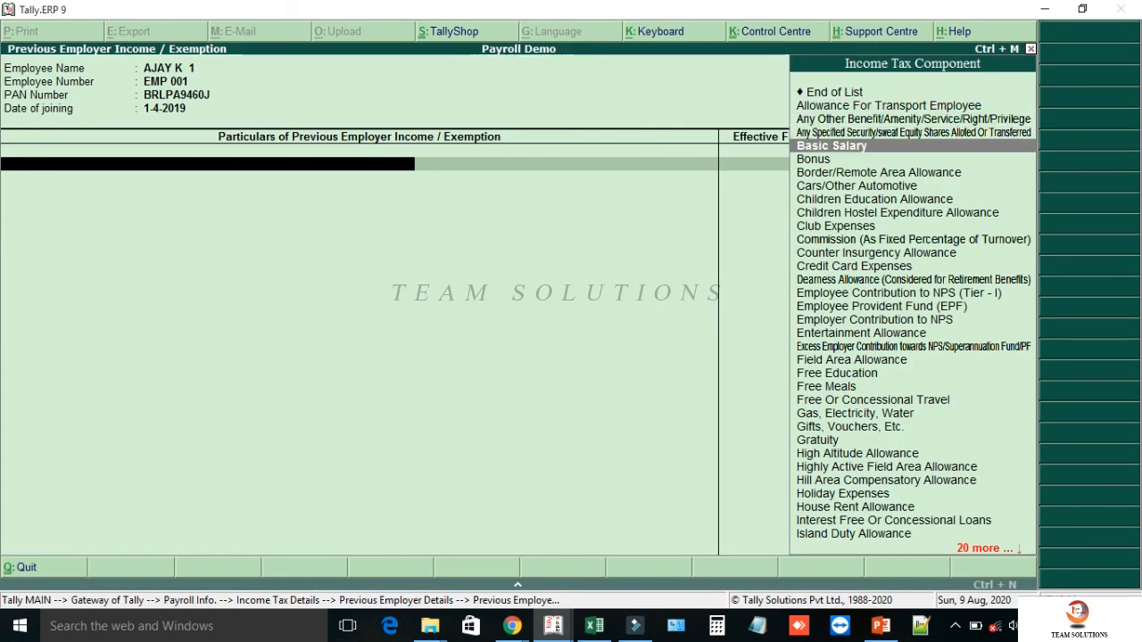
pyautogui.press('Return')
pyautogui.write('1.4')
pyautogui.press('Return')
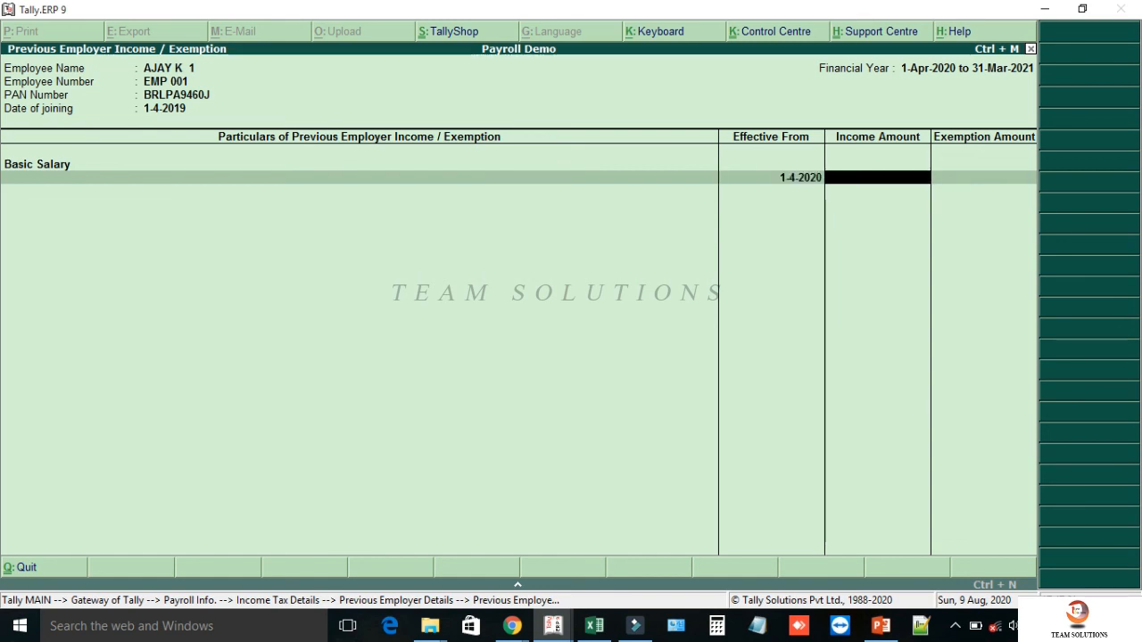
pyautogui.write('15000')
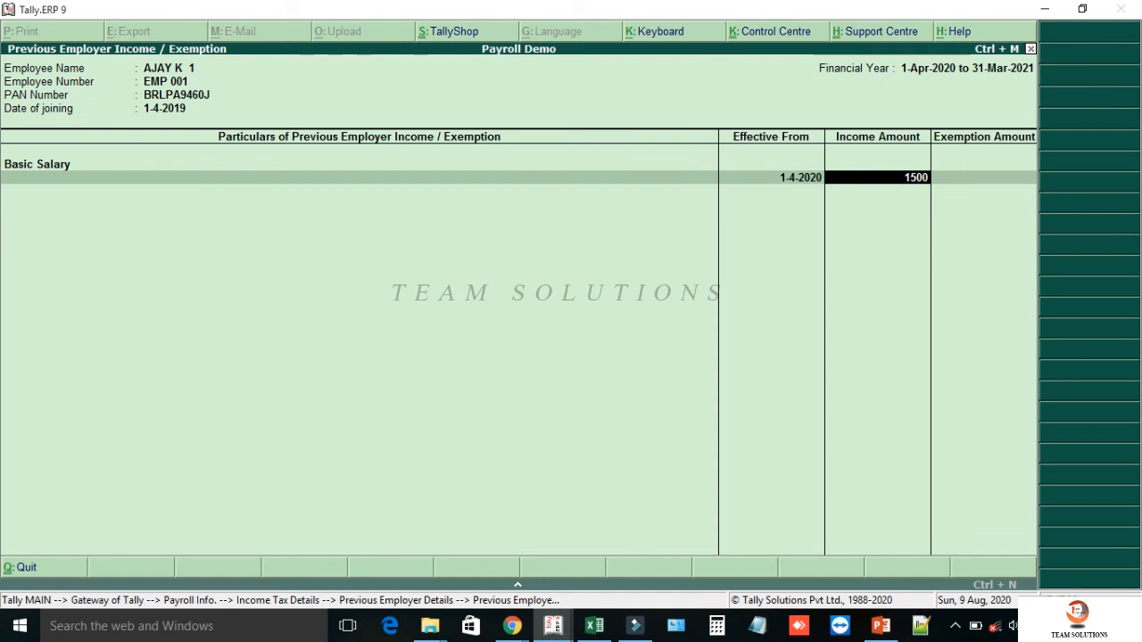
pyautogui.press('Return')
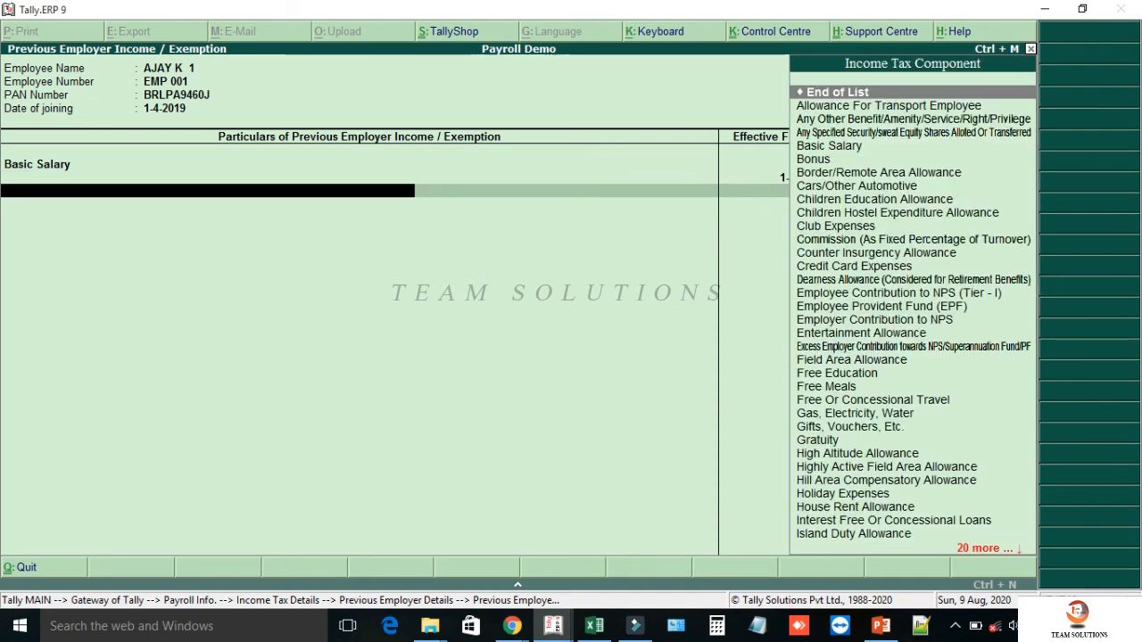
# Add House Rent Allowance effective from 1-4-2020 with an income of 4,000 and an exemption of 2,000, and save the previous employer income details.
pyautogui.write('Hou')
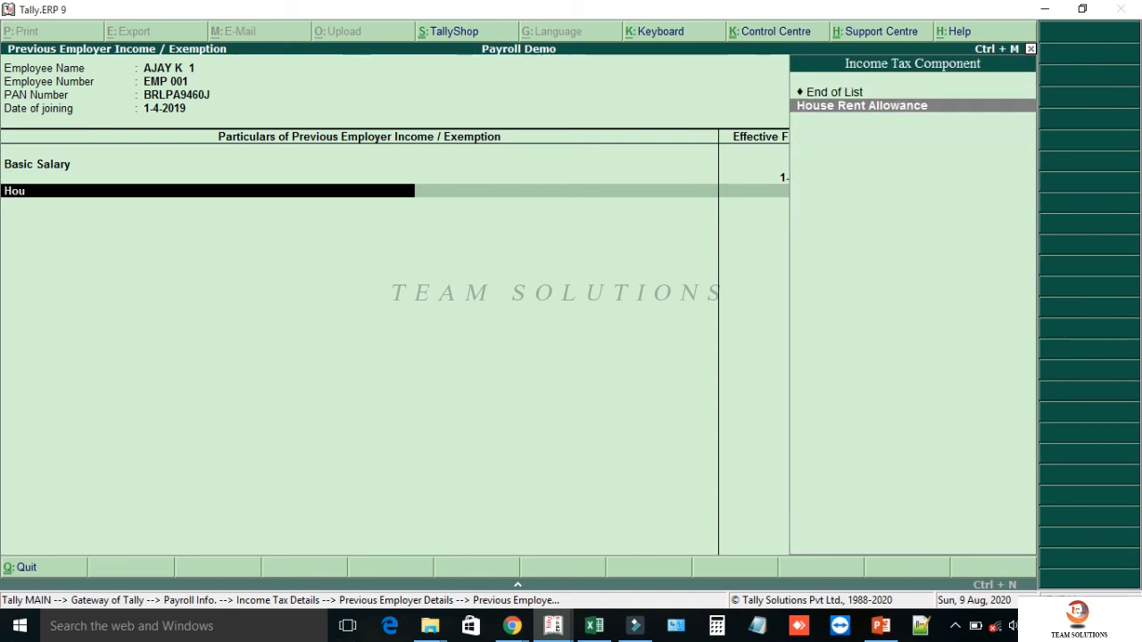
pyautogui.press('Return')
pyautogui.write('1.4')
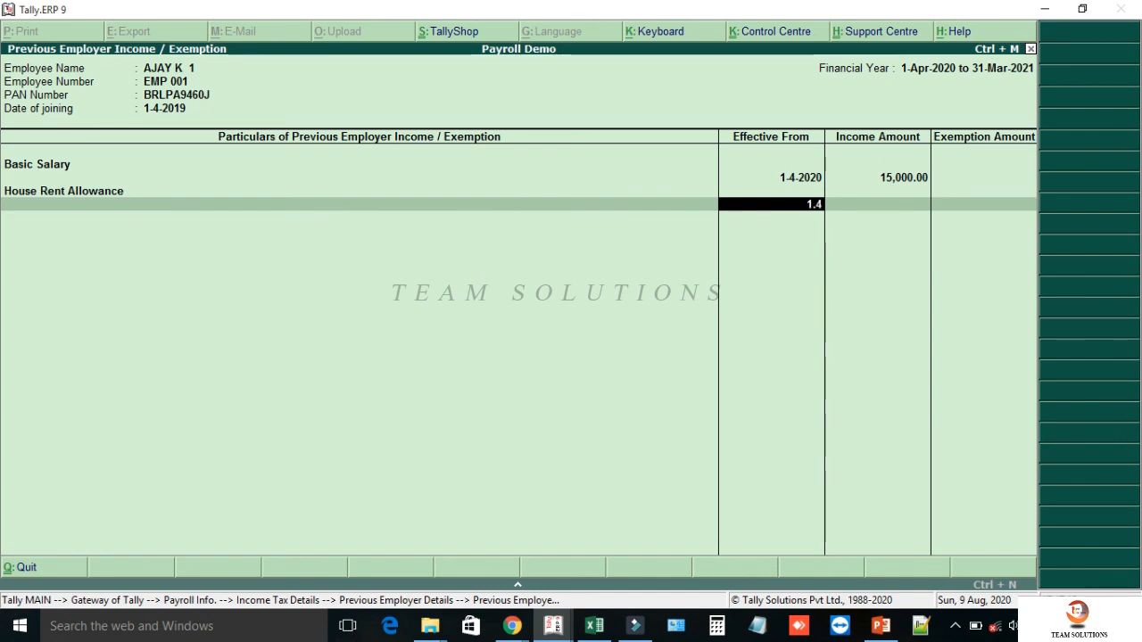
pyautogui.press('Return')
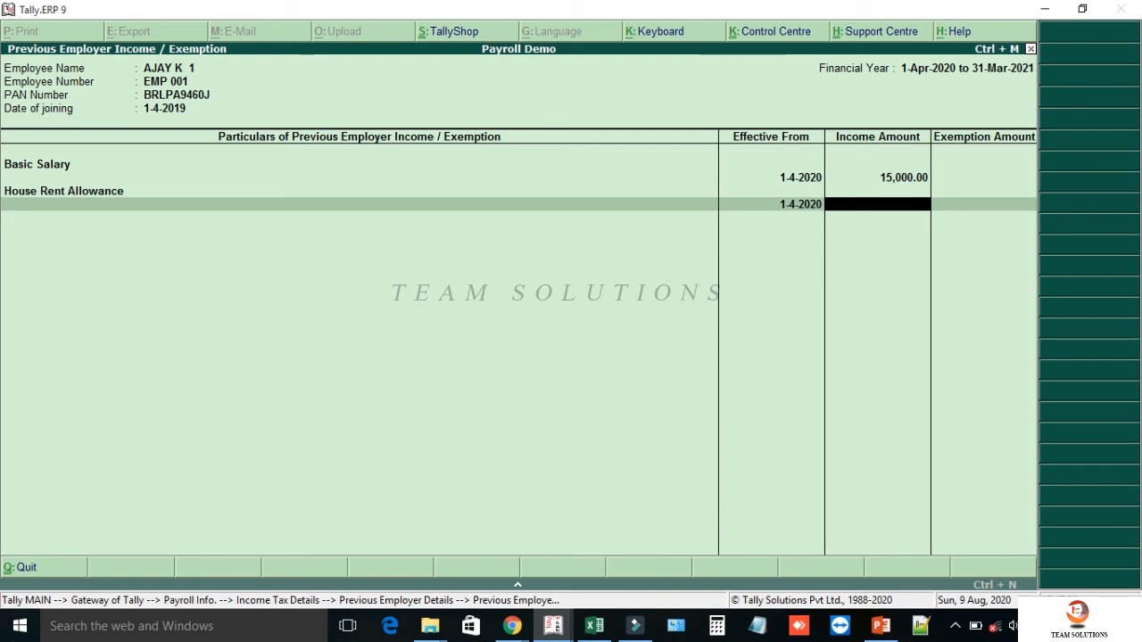
pyautogui.write('4000')
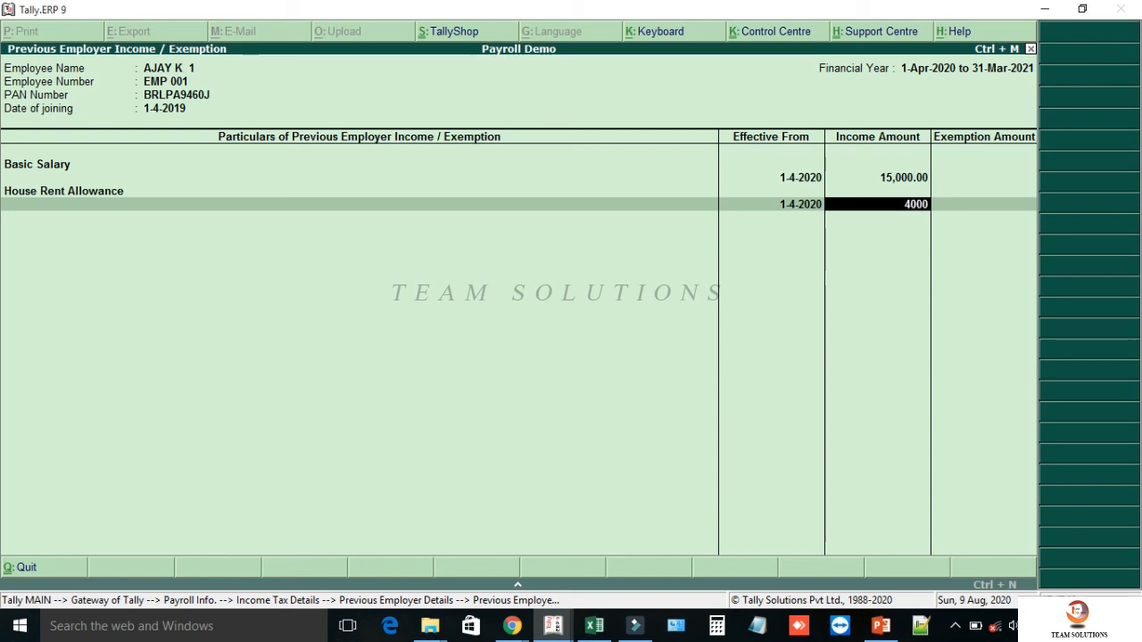
pyautogui.press('Return')
pyautogui.write('2000')
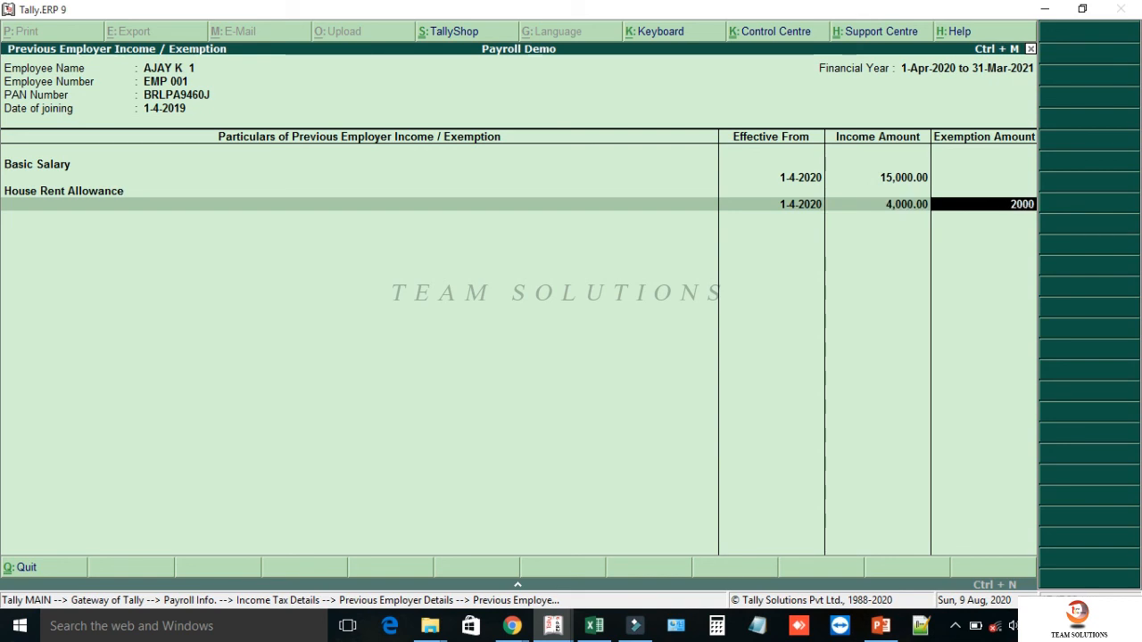
pyautogui.press('Return')
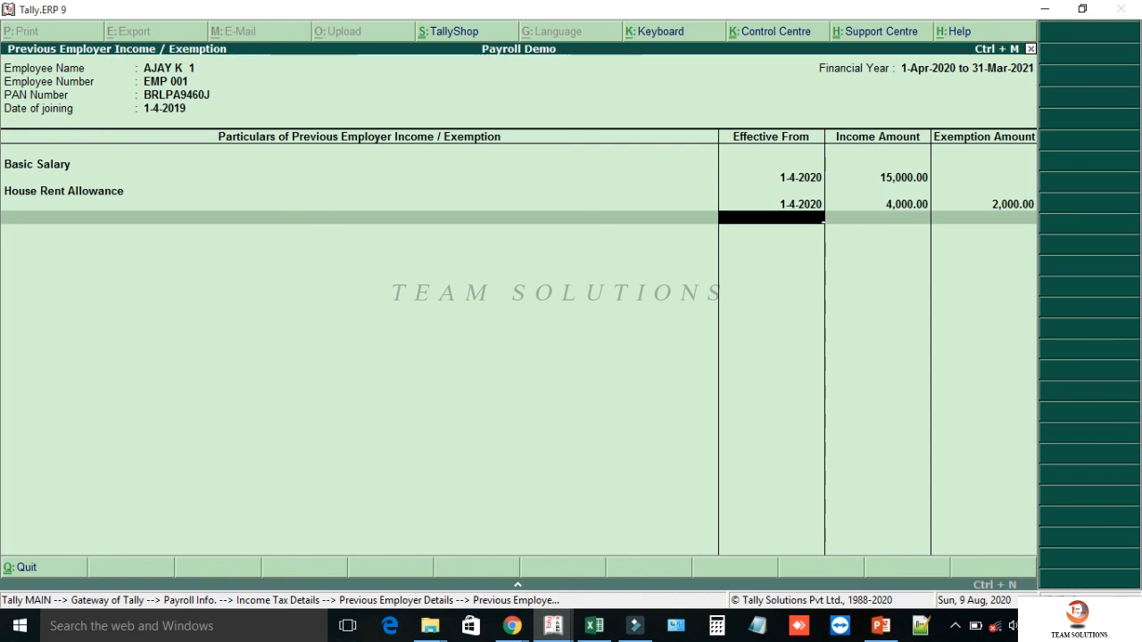
pyautogui.press('Return')
pyautogui.press('Return')
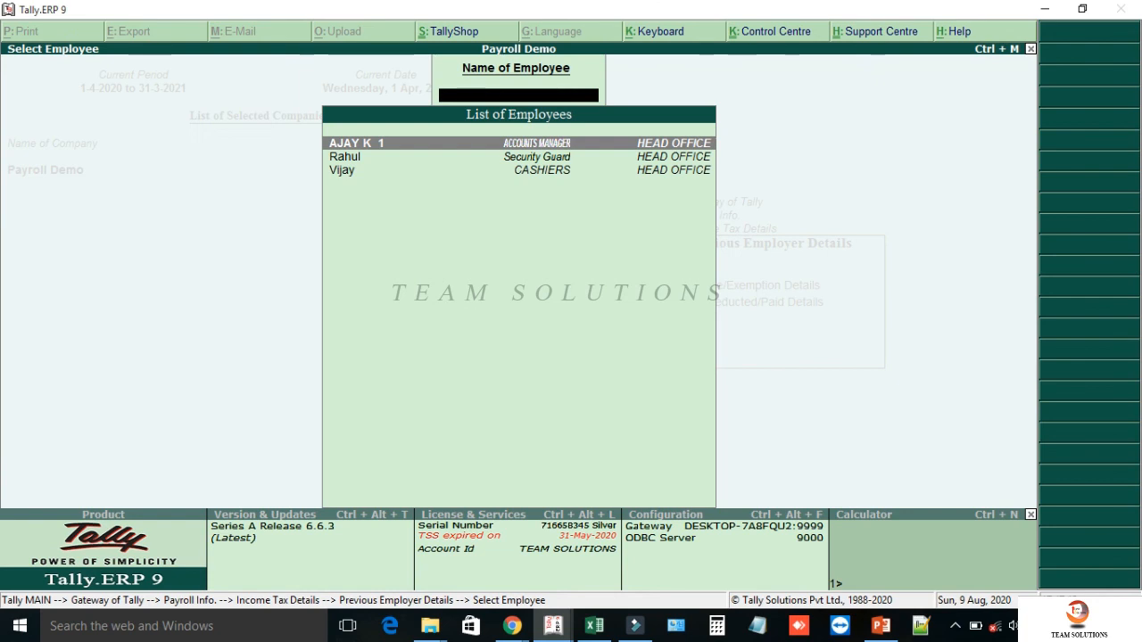
pyautogui.press('Escape')
# View the previous employer's Tax Deducted/Paid Details form for the Accounts Manager employee, and return to Income Tax Details.
pyautogui.press('Down')
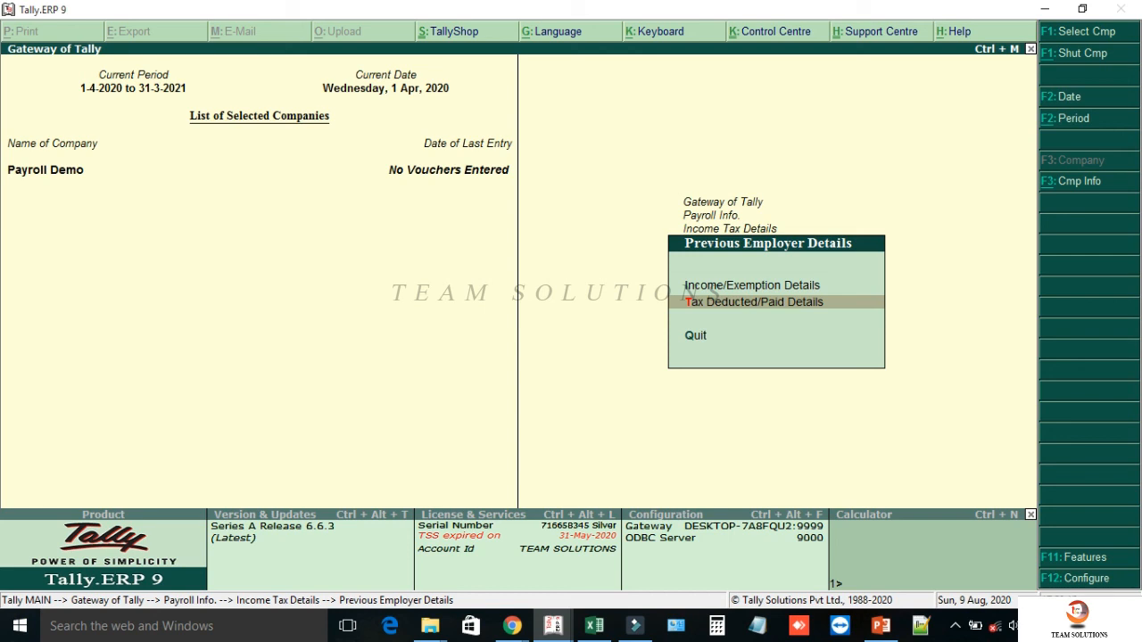
pyautogui.press('Return')
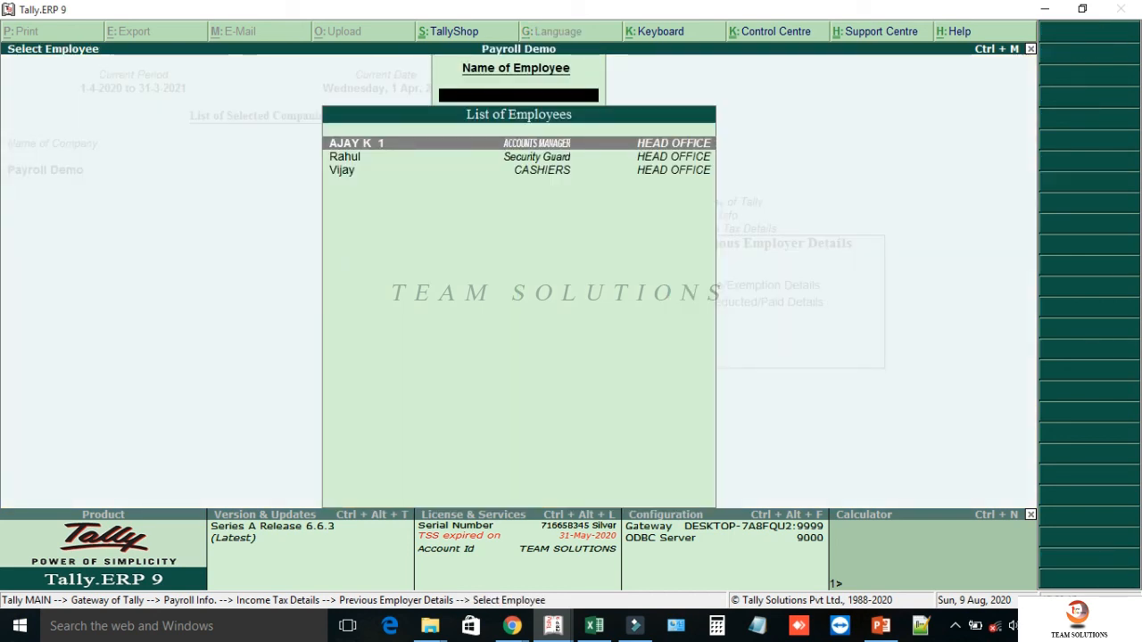
pyautogui.press('Return')
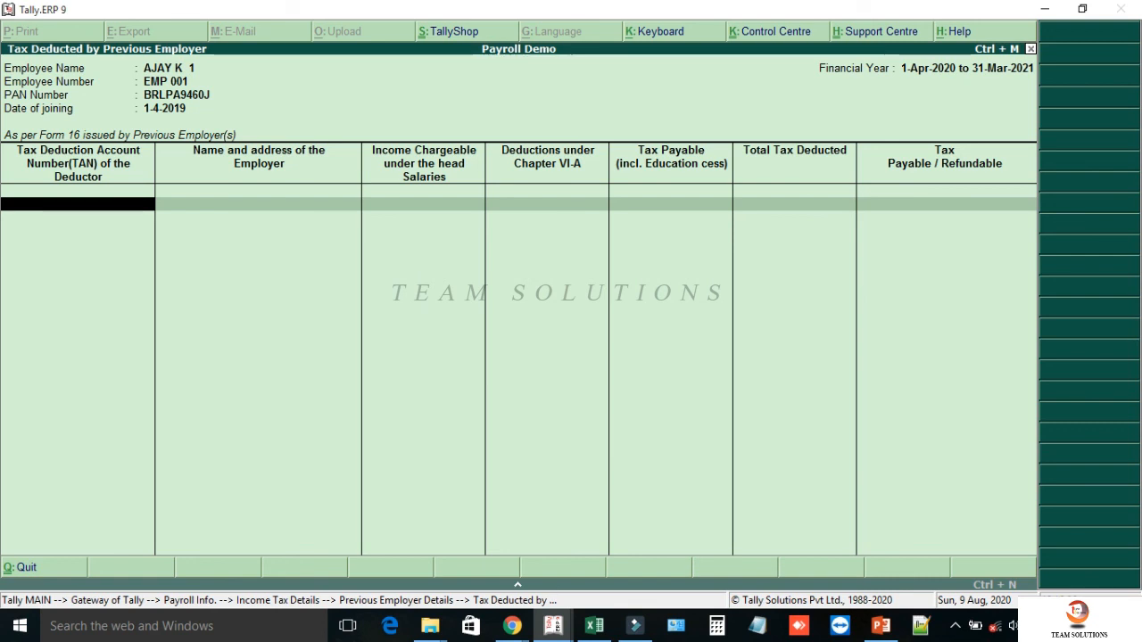
pyautogui.press('Escape')
pyautogui.press('Escape')
pyautogui.press('Escape')
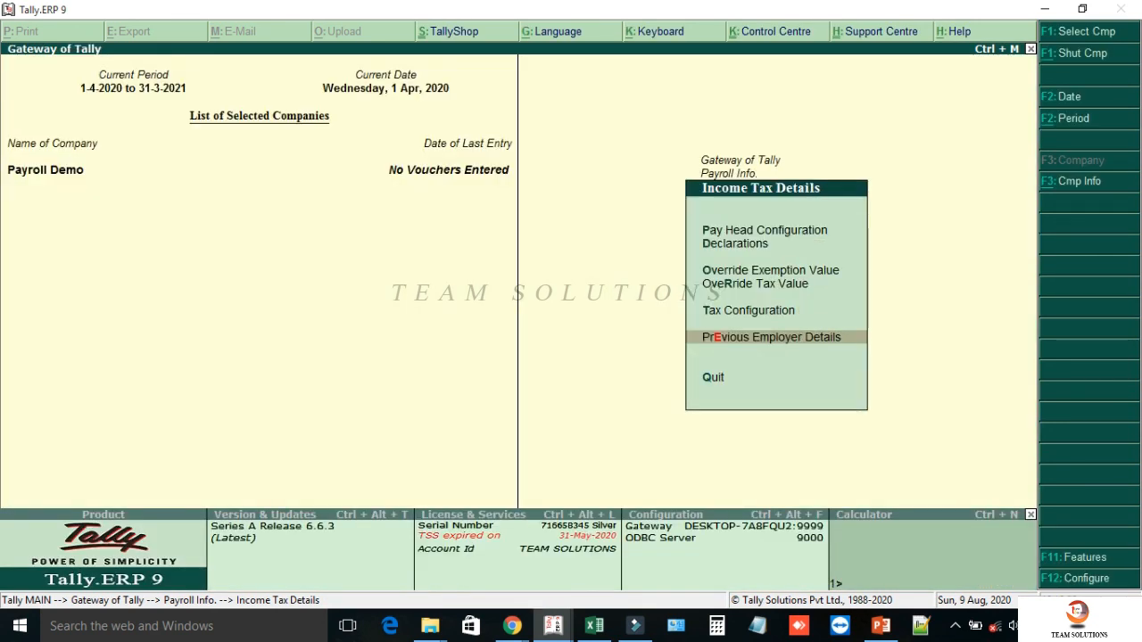
# Open the Income Tax Computation report from the payroll statutory reports for the Accounts Manager employee.
pyautogui.press('Escape')
pyautogui.press('Escape')
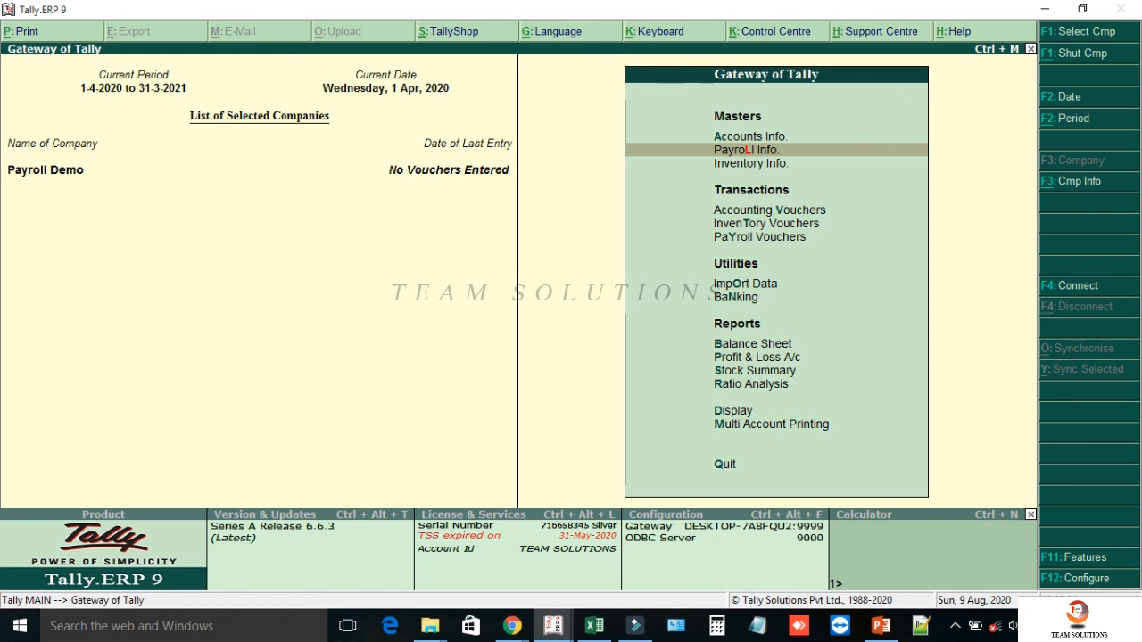
pyautogui.press('d')
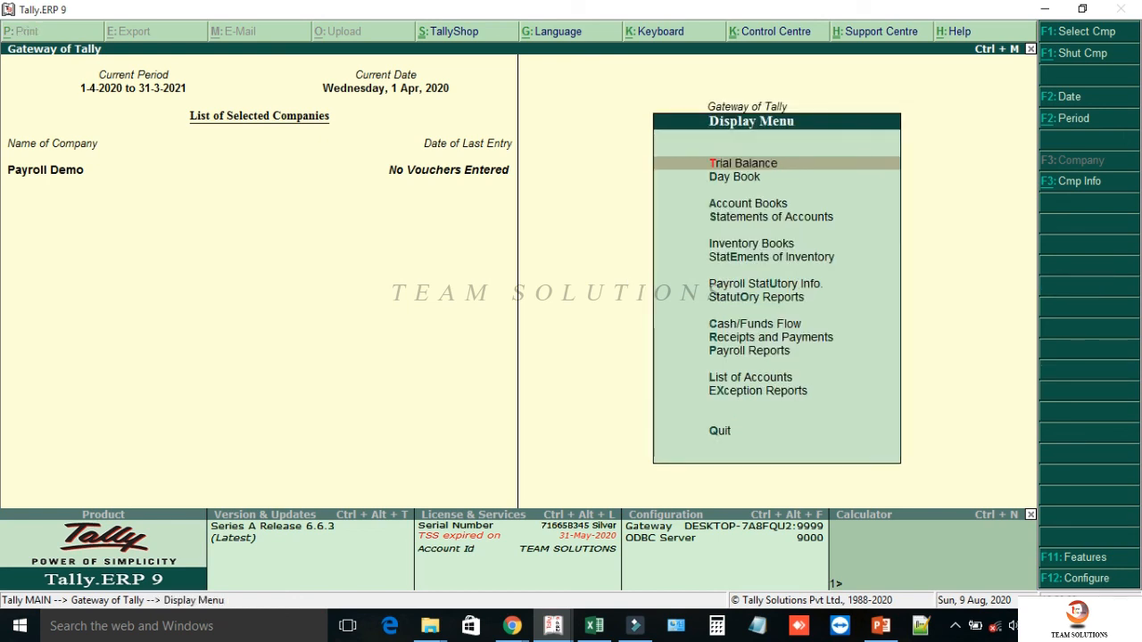
pyautogui.press('p')
pyautogui.press('s')
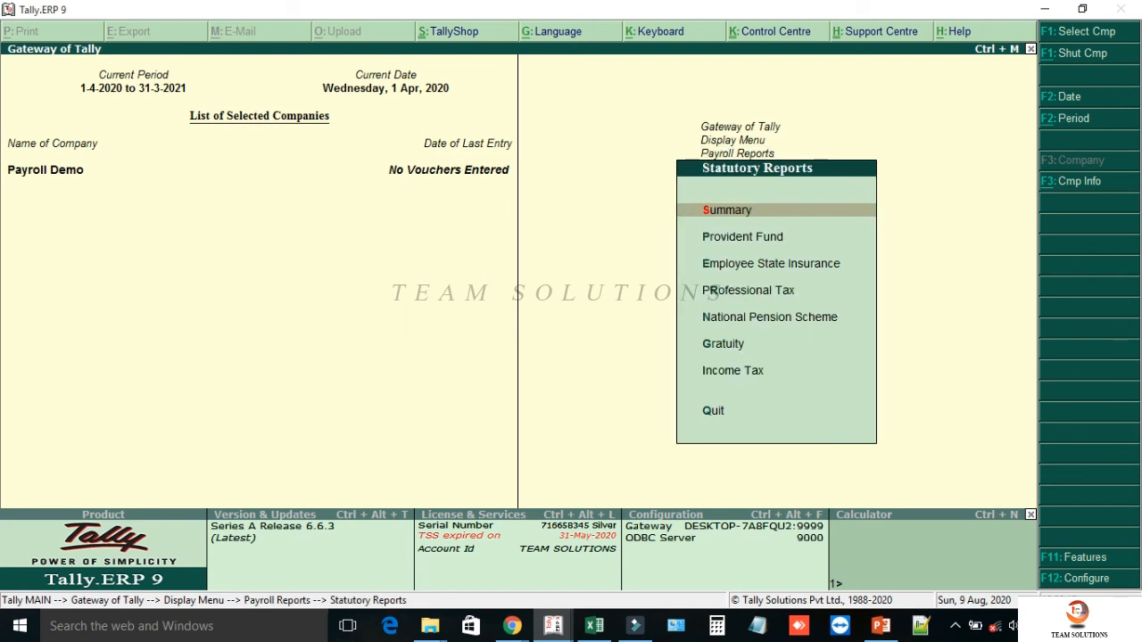
pyautogui.press('i')
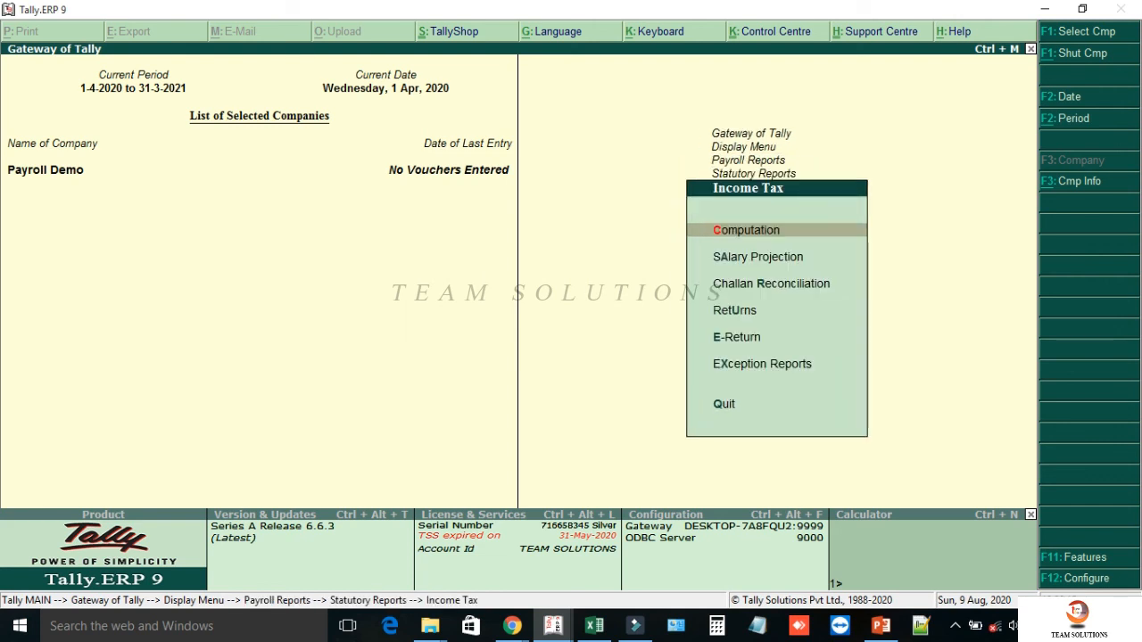
pyautogui.press('c')
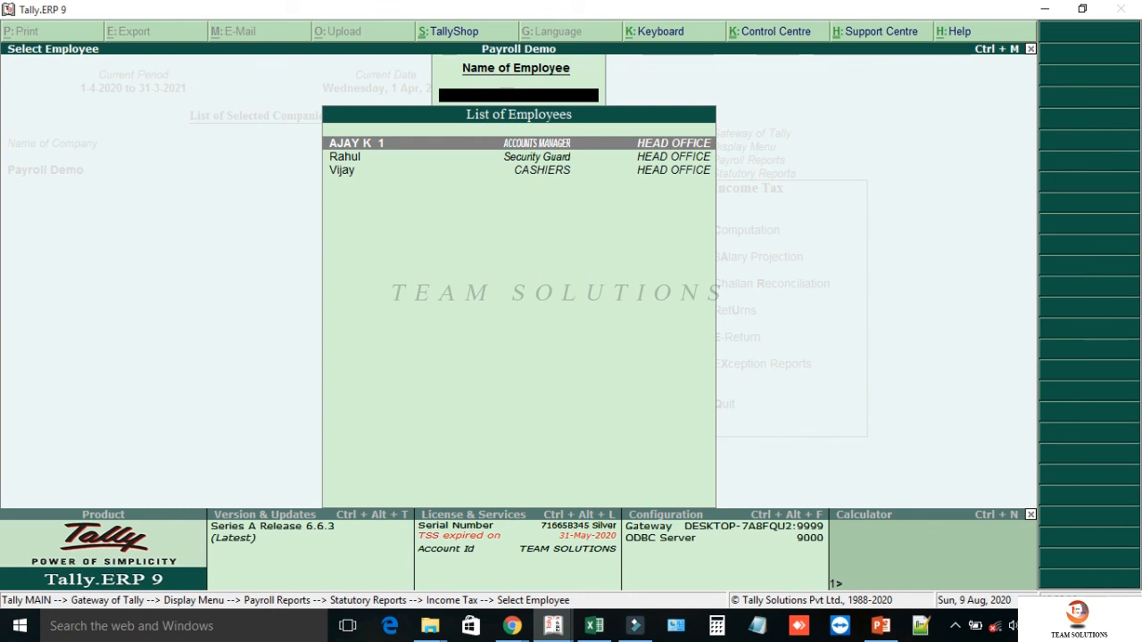
pyautogui.press('Return')
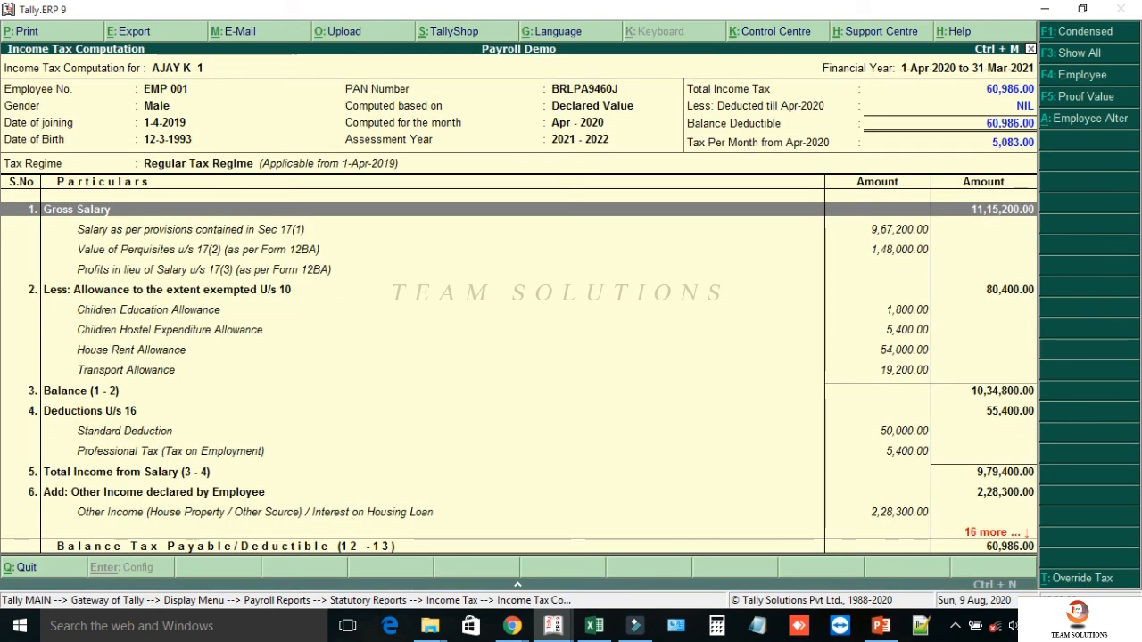
# View the monthly projection behind the Professional Tax (Tax on Employment) deduction, and return to the income tax computation.
pyautogui.press('Down')
pyautogui.press('Down')
pyautogui.press('Down')
pyautogui.press('Down')
pyautogui.press('Down')
pyautogui.press('Down')
pyautogui.press('Down')
pyautogui.press('Down')
pyautogui.press('Down')
pyautogui.press('Down')
pyautogui.press('Down')
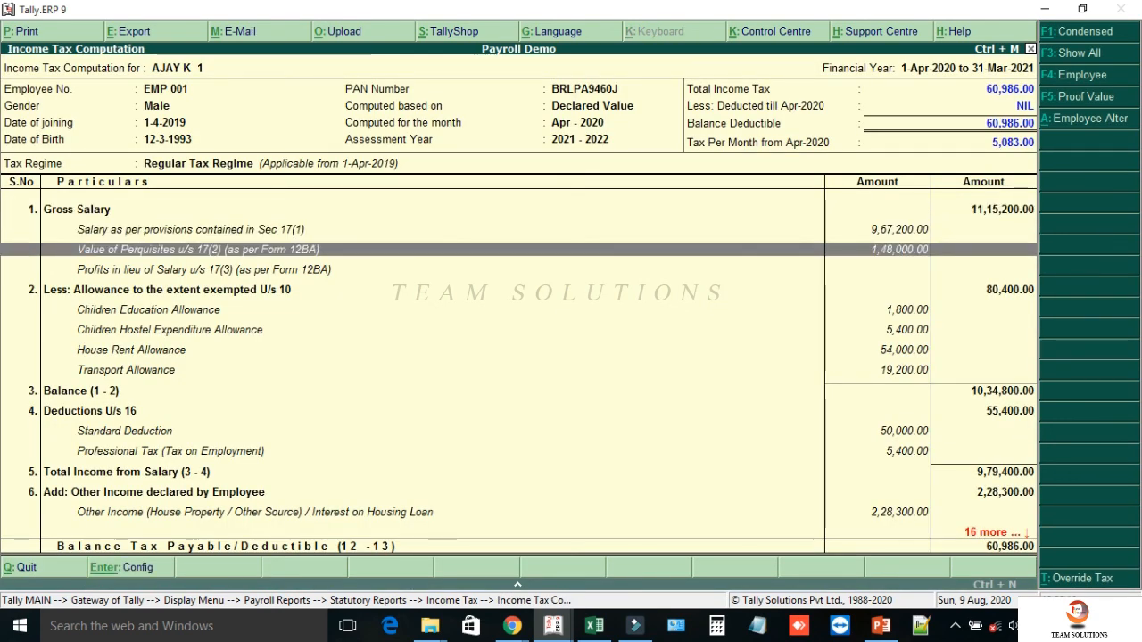
pyautogui.press('Down')
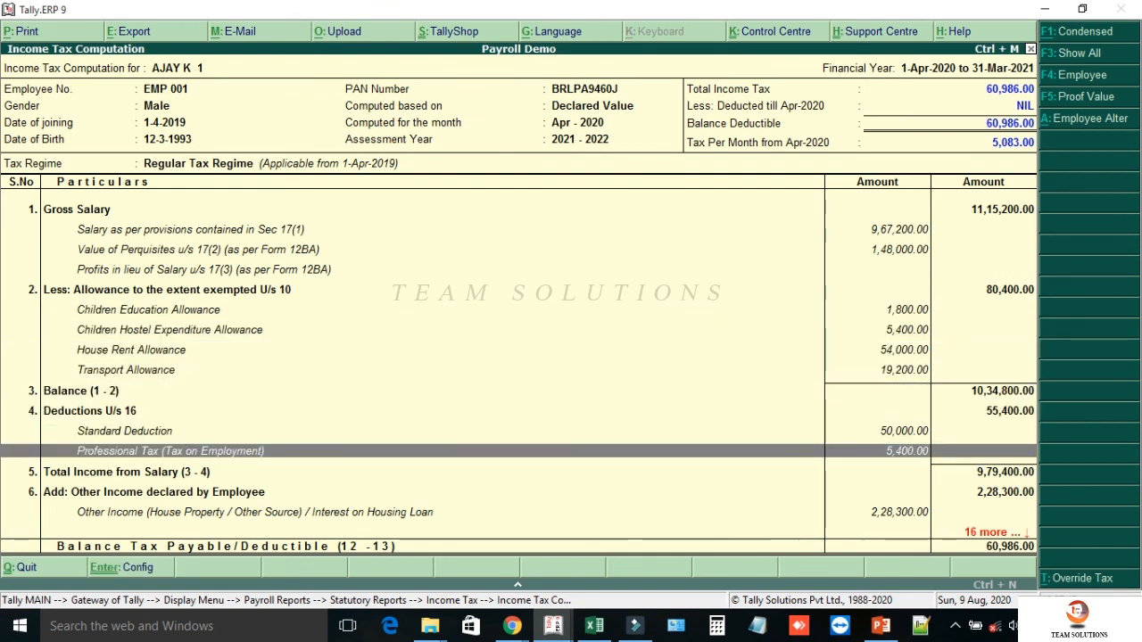
pyautogui.press('Return')
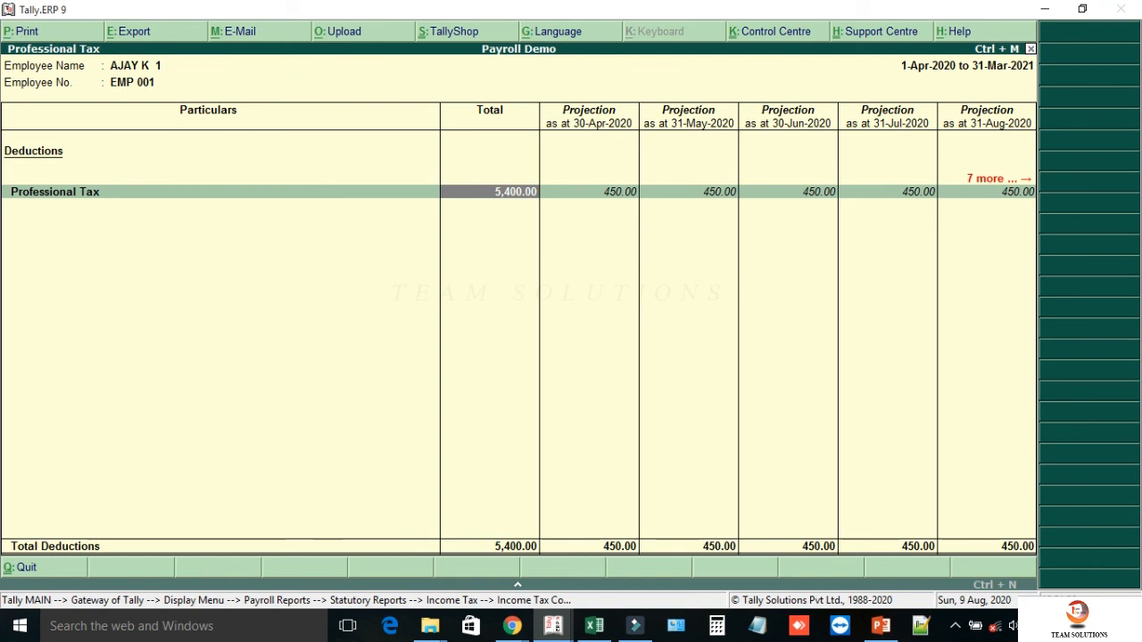
pyautogui.press('Escape')
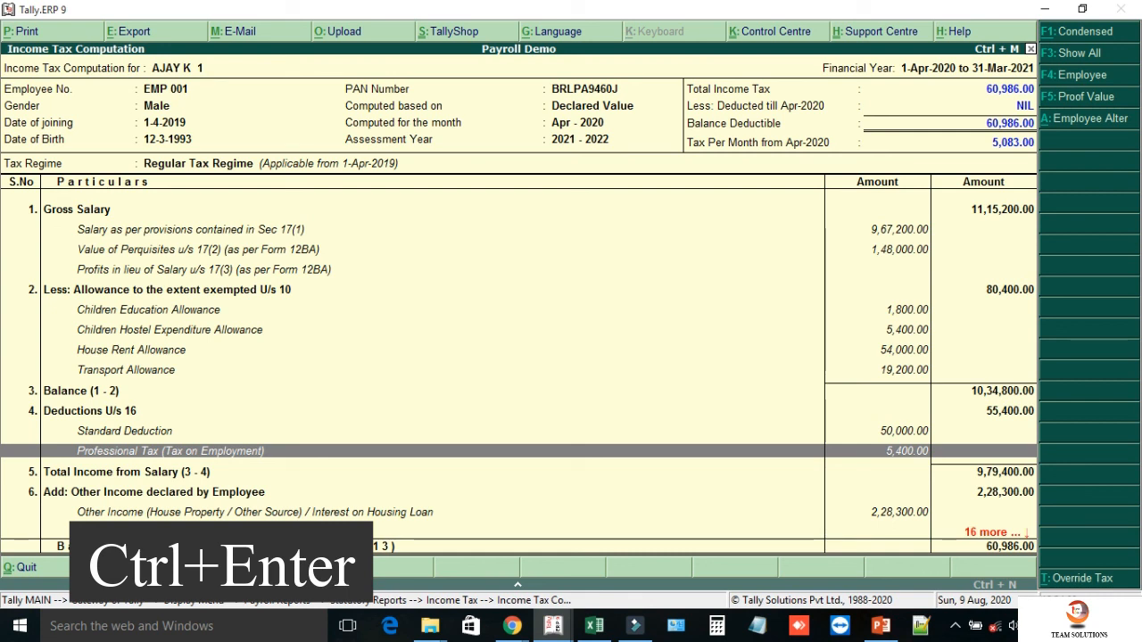
# Set the Professional Tax pay head's tax calculation basis to On Actual Value from the computation's deduction setup, and return to the computation.
pyautogui.hotkey('ctrl', 'Return')
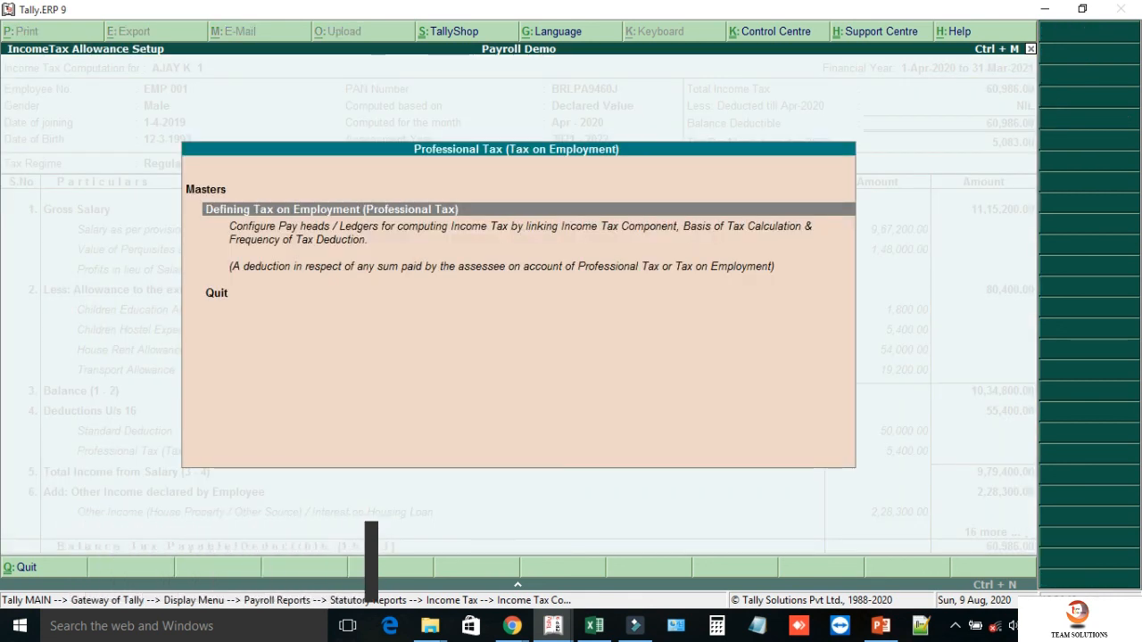
pyautogui.press('Return')
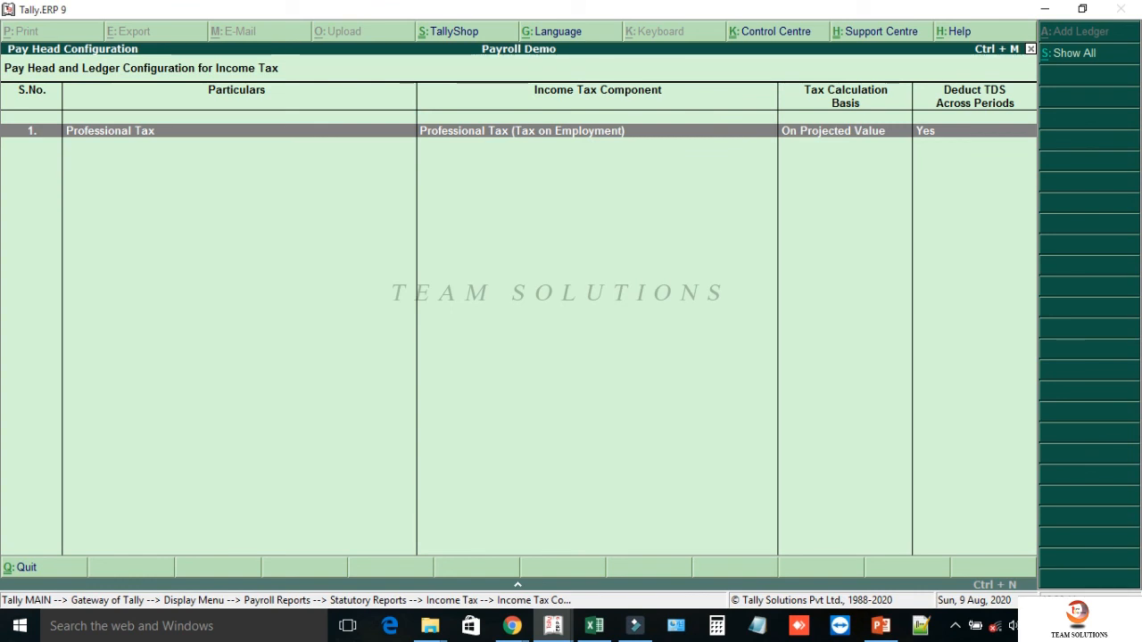
pyautogui.press('Return')
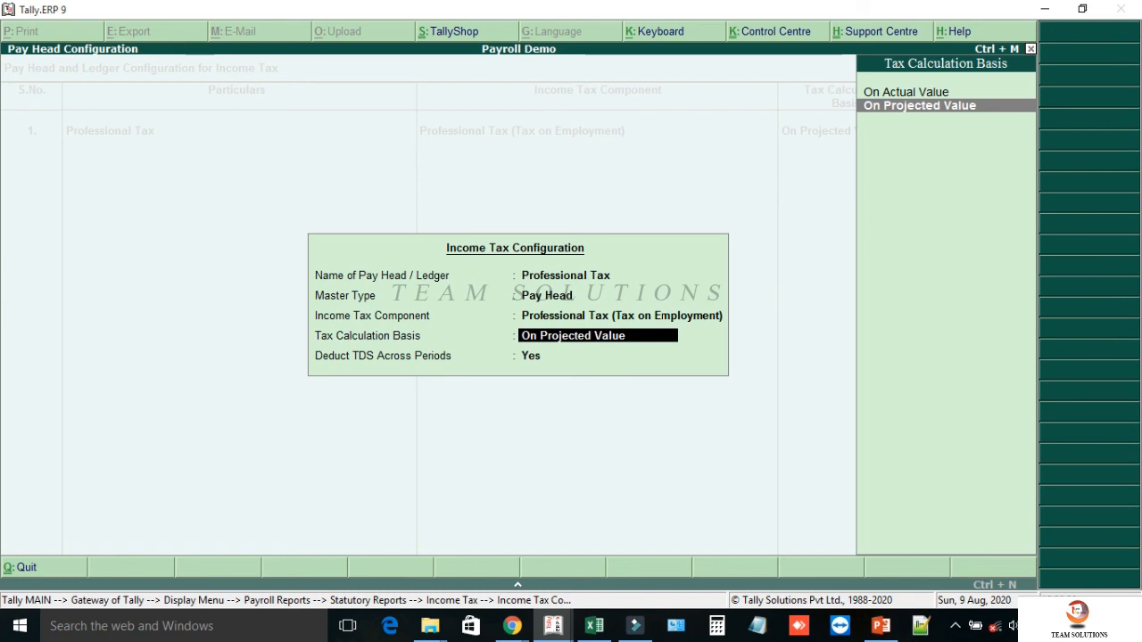
pyautogui.press('Up')
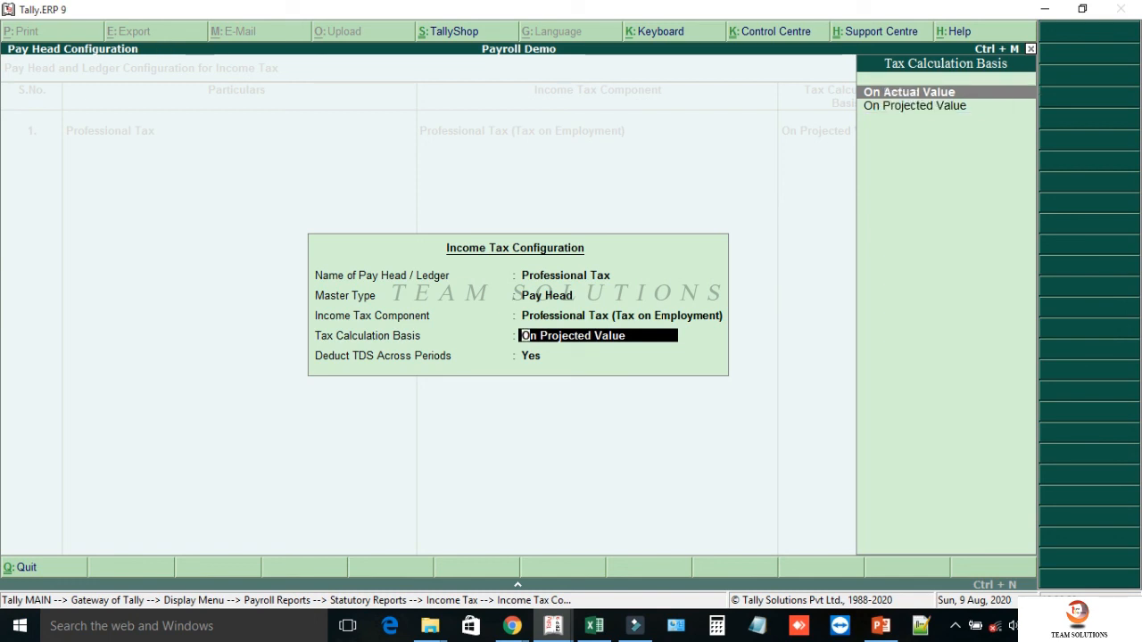
pyautogui.press('Return')
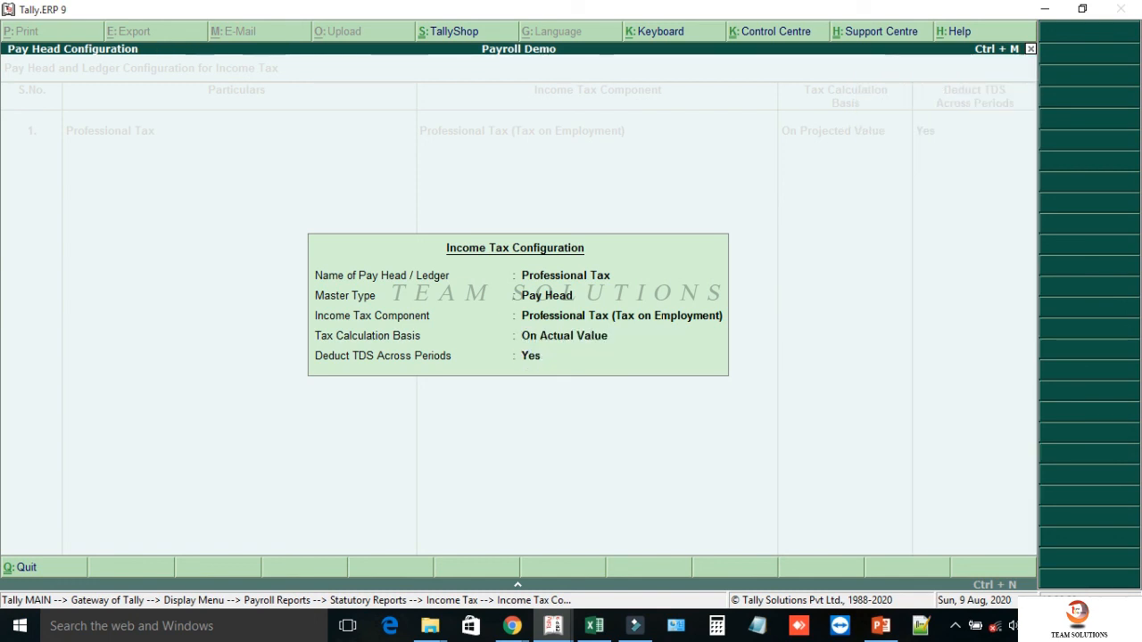
pyautogui.press('Return')
pyautogui.press('Return')
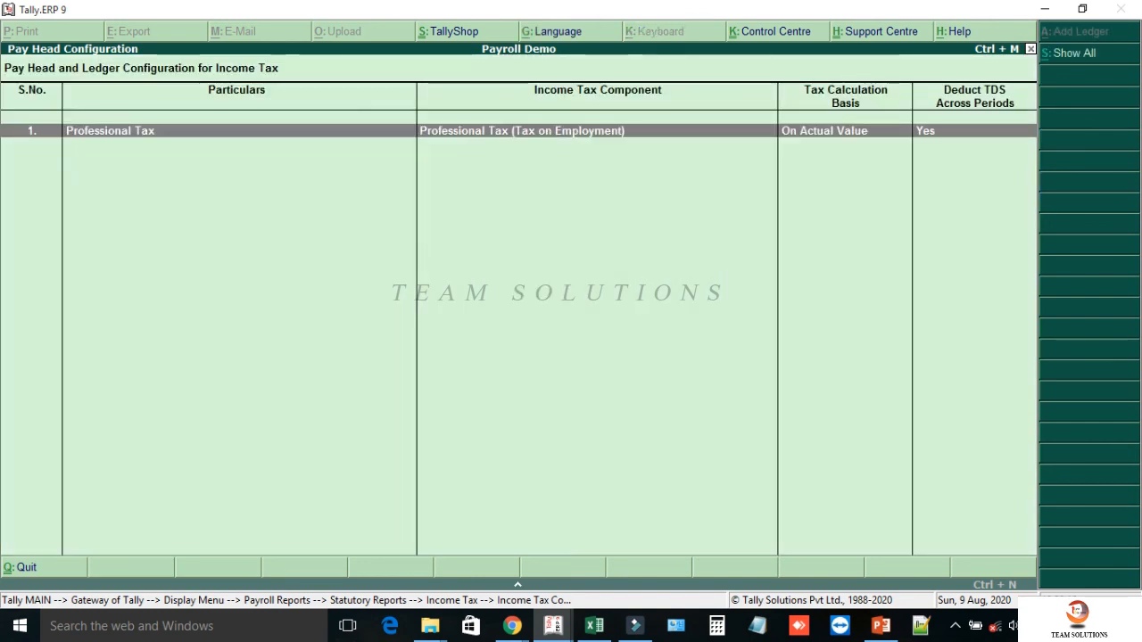
pyautogui.press('Escape')
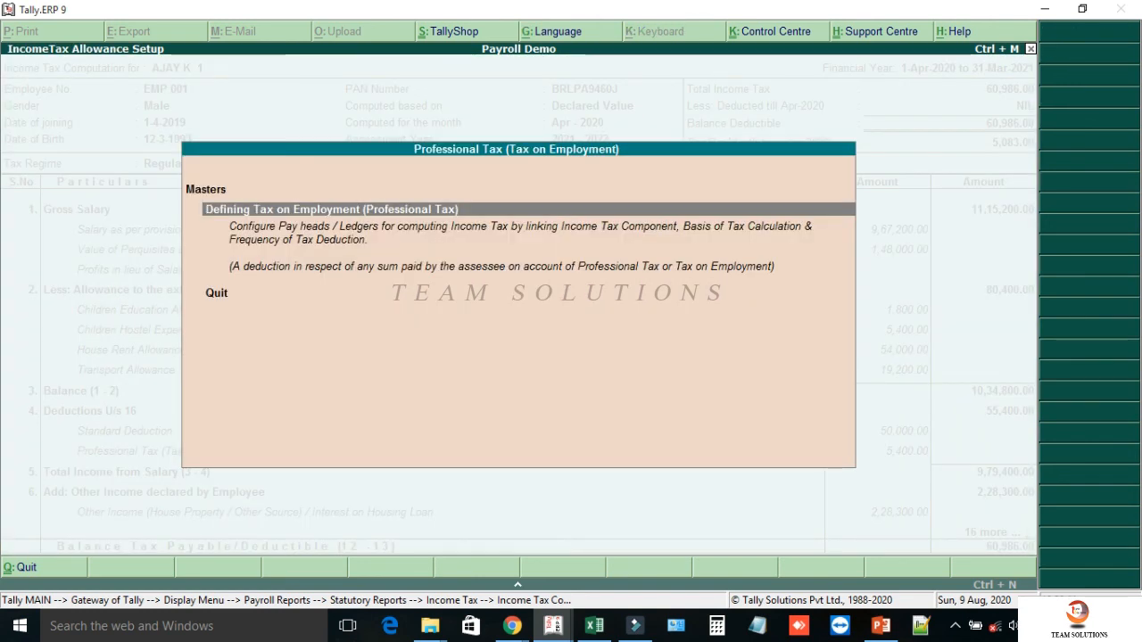
pyautogui.press('Escape')
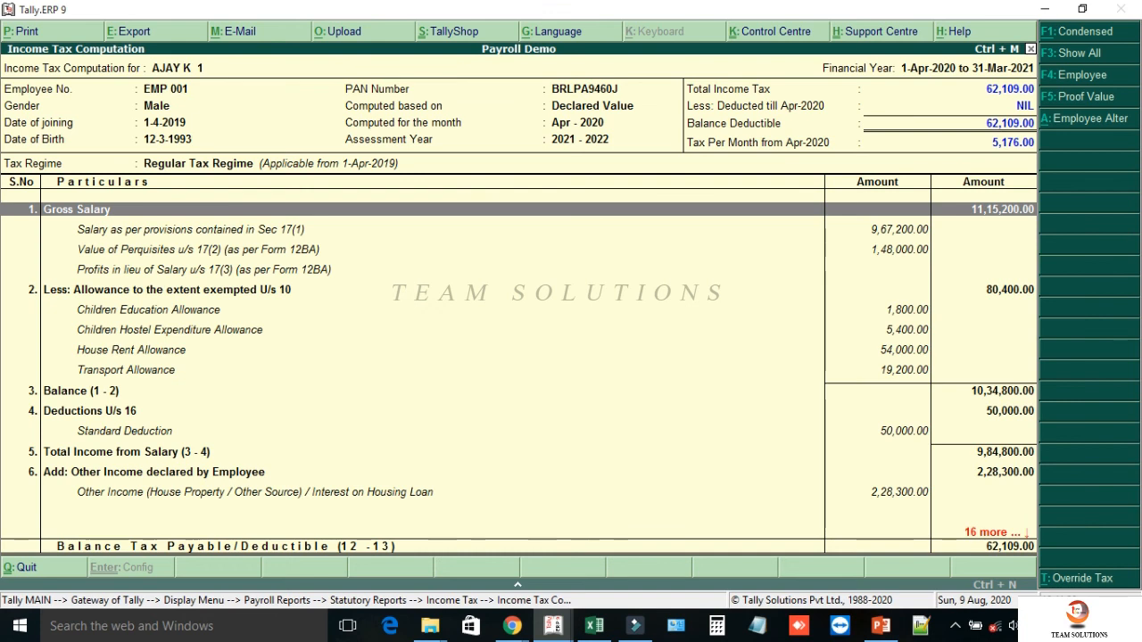